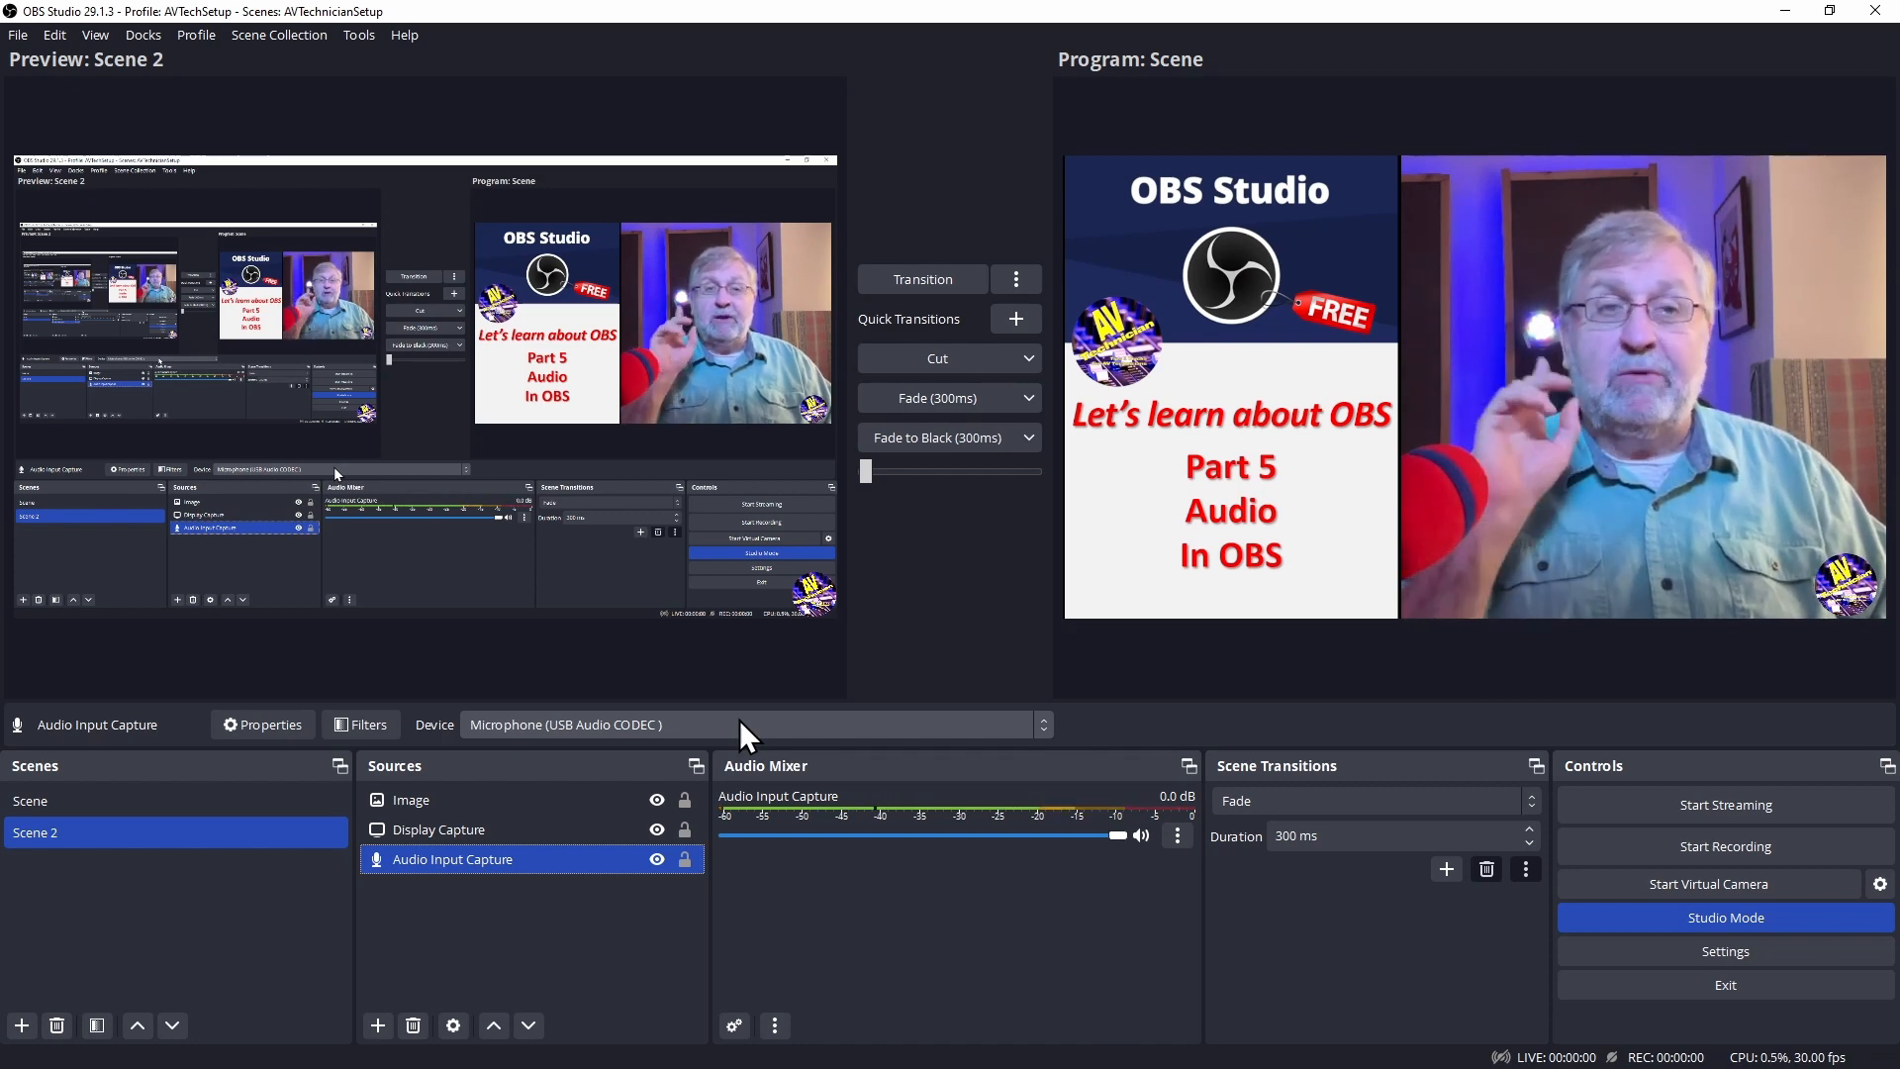
# Choose Microphone (USB Audio CODEC) as the device for the Audio Input Capture source
pyautogui.click(684, 726)
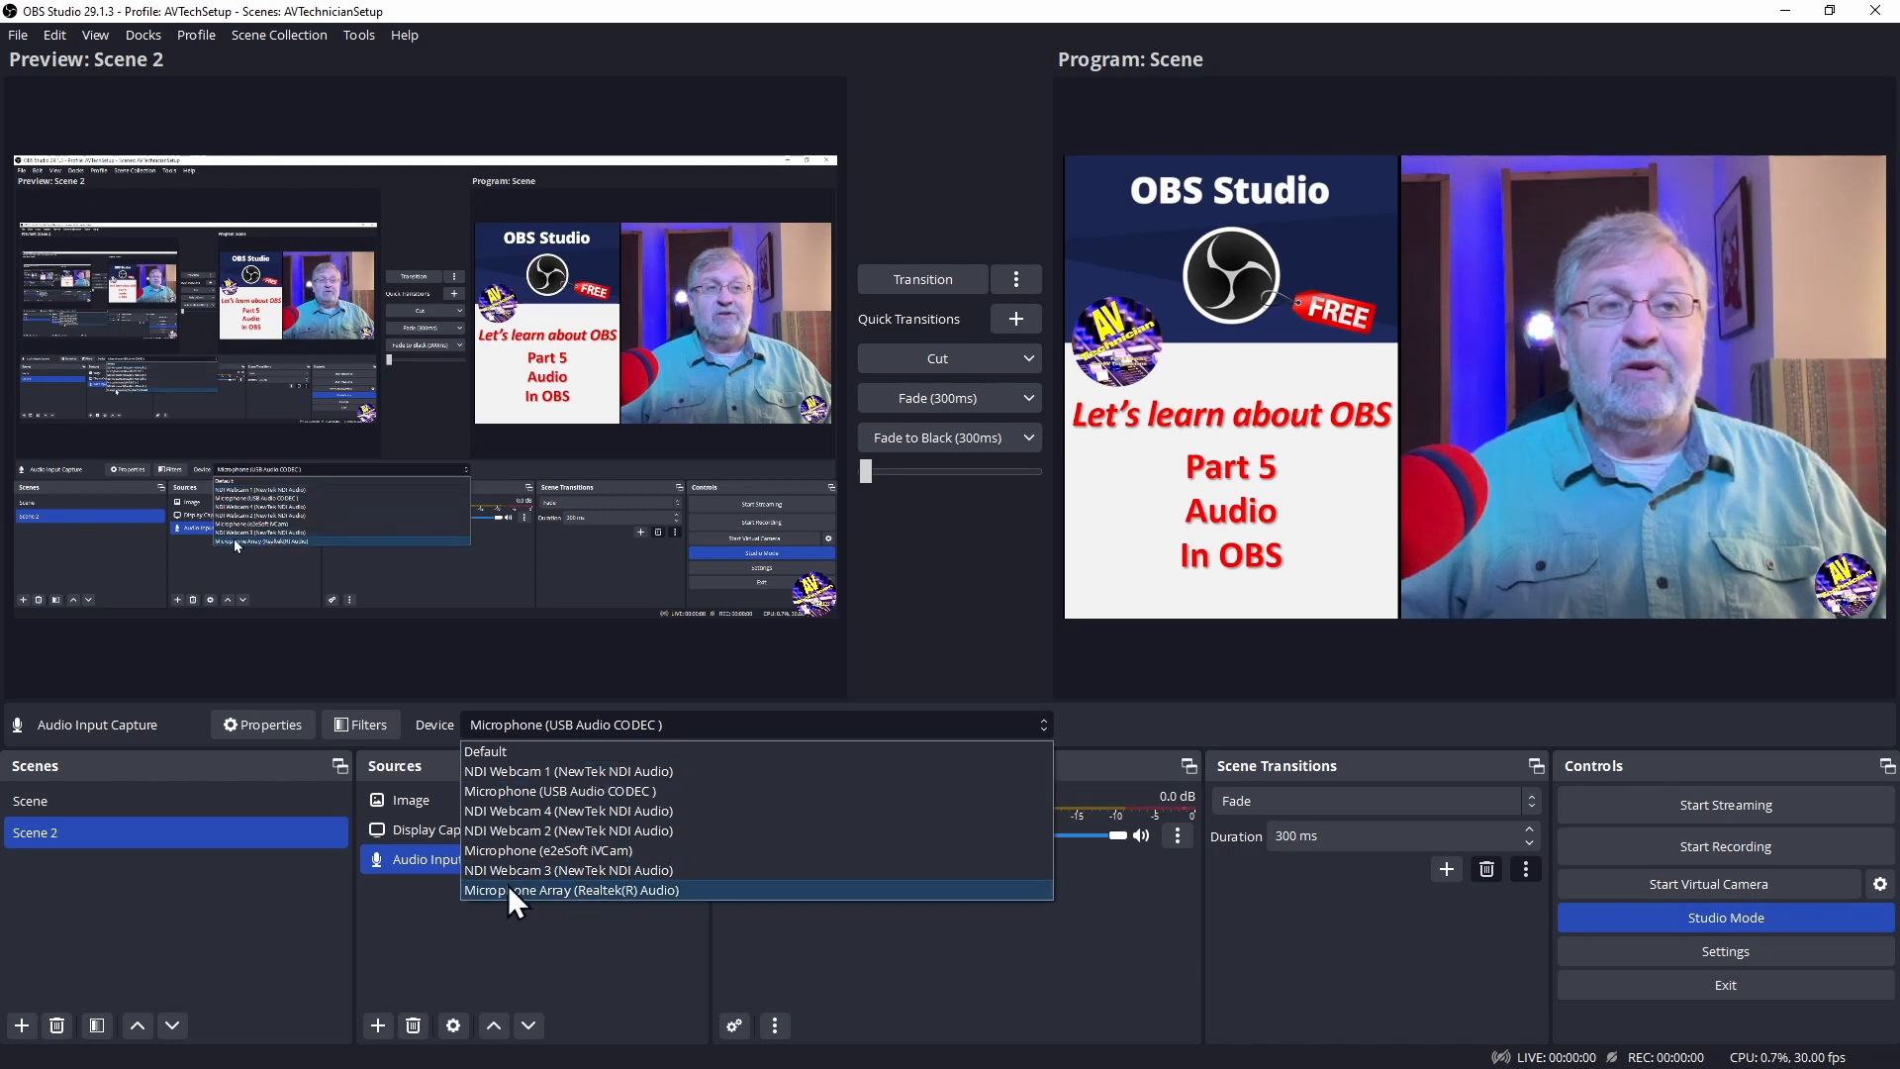
pyautogui.click(555, 790)
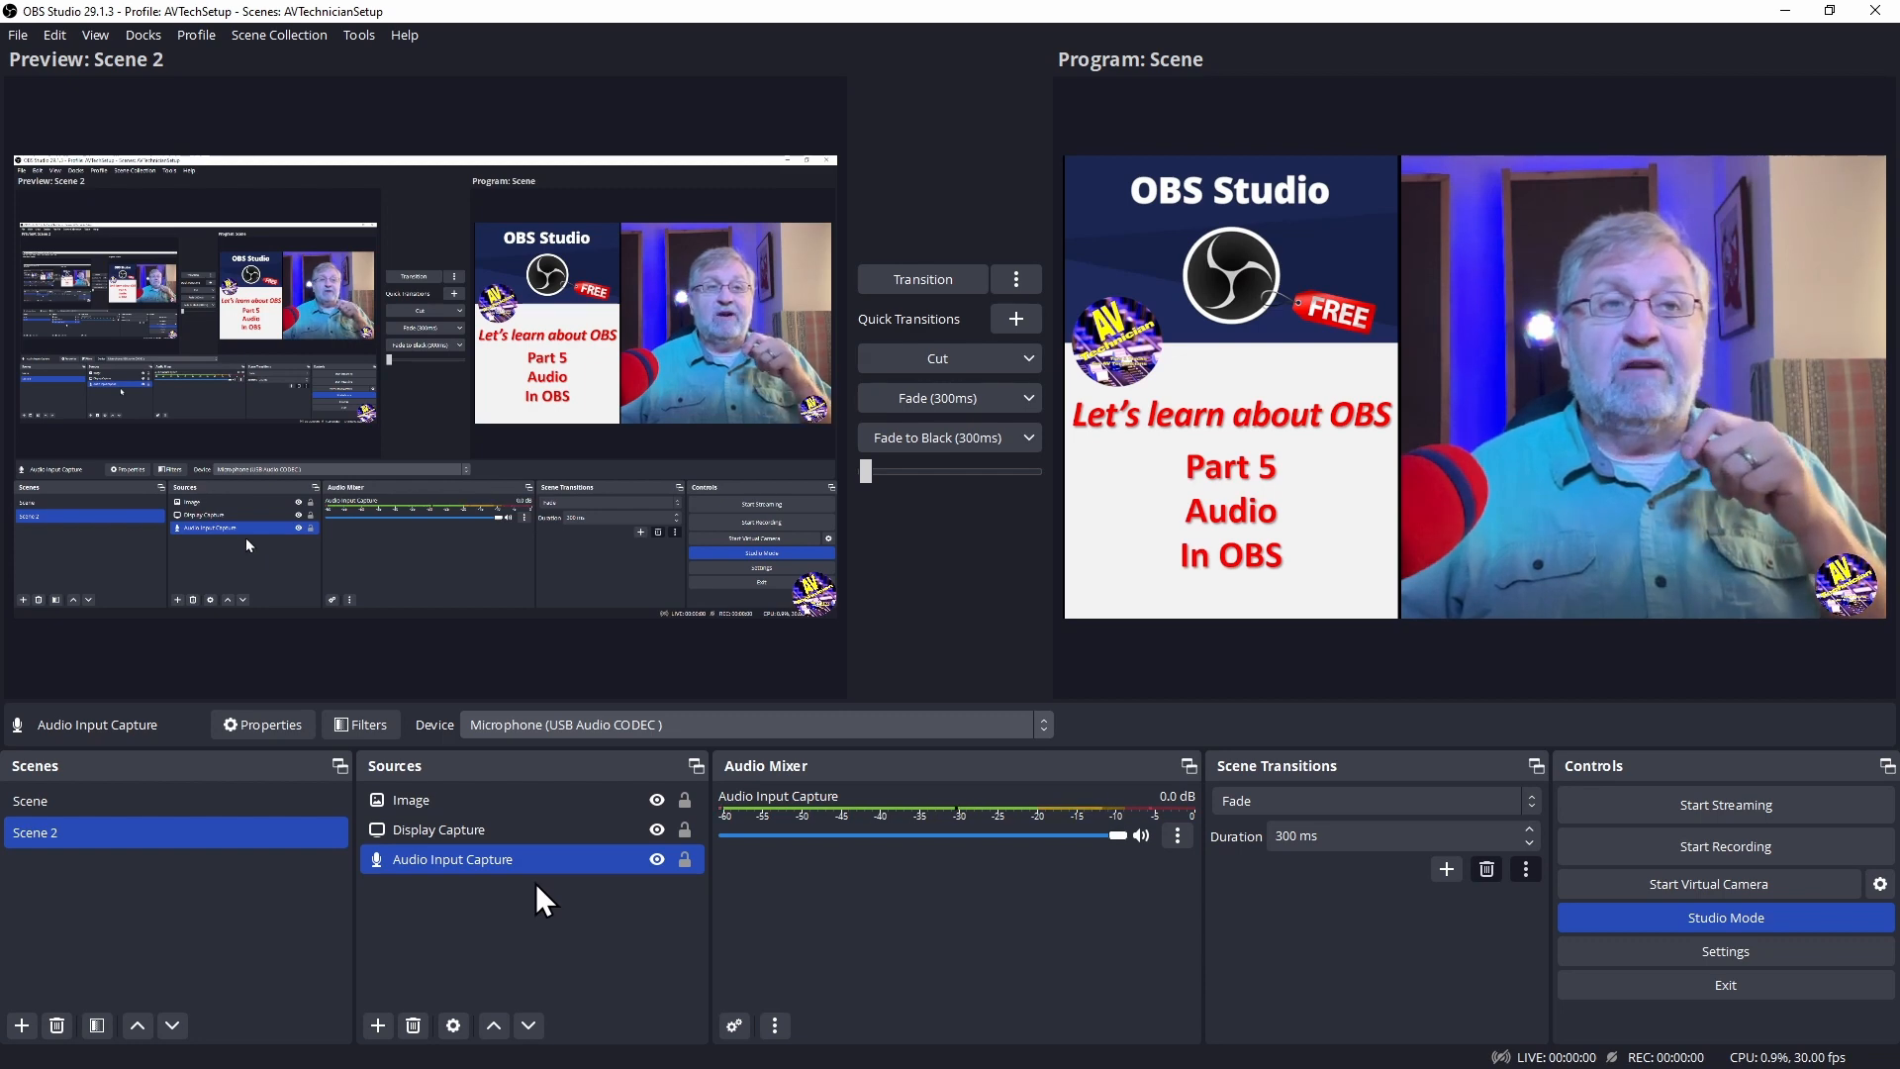
# Review the mixer options for Audio Input Capture and open the Advanced Audio Properties, moving that window slightly upward
pyautogui.click(1178, 835)
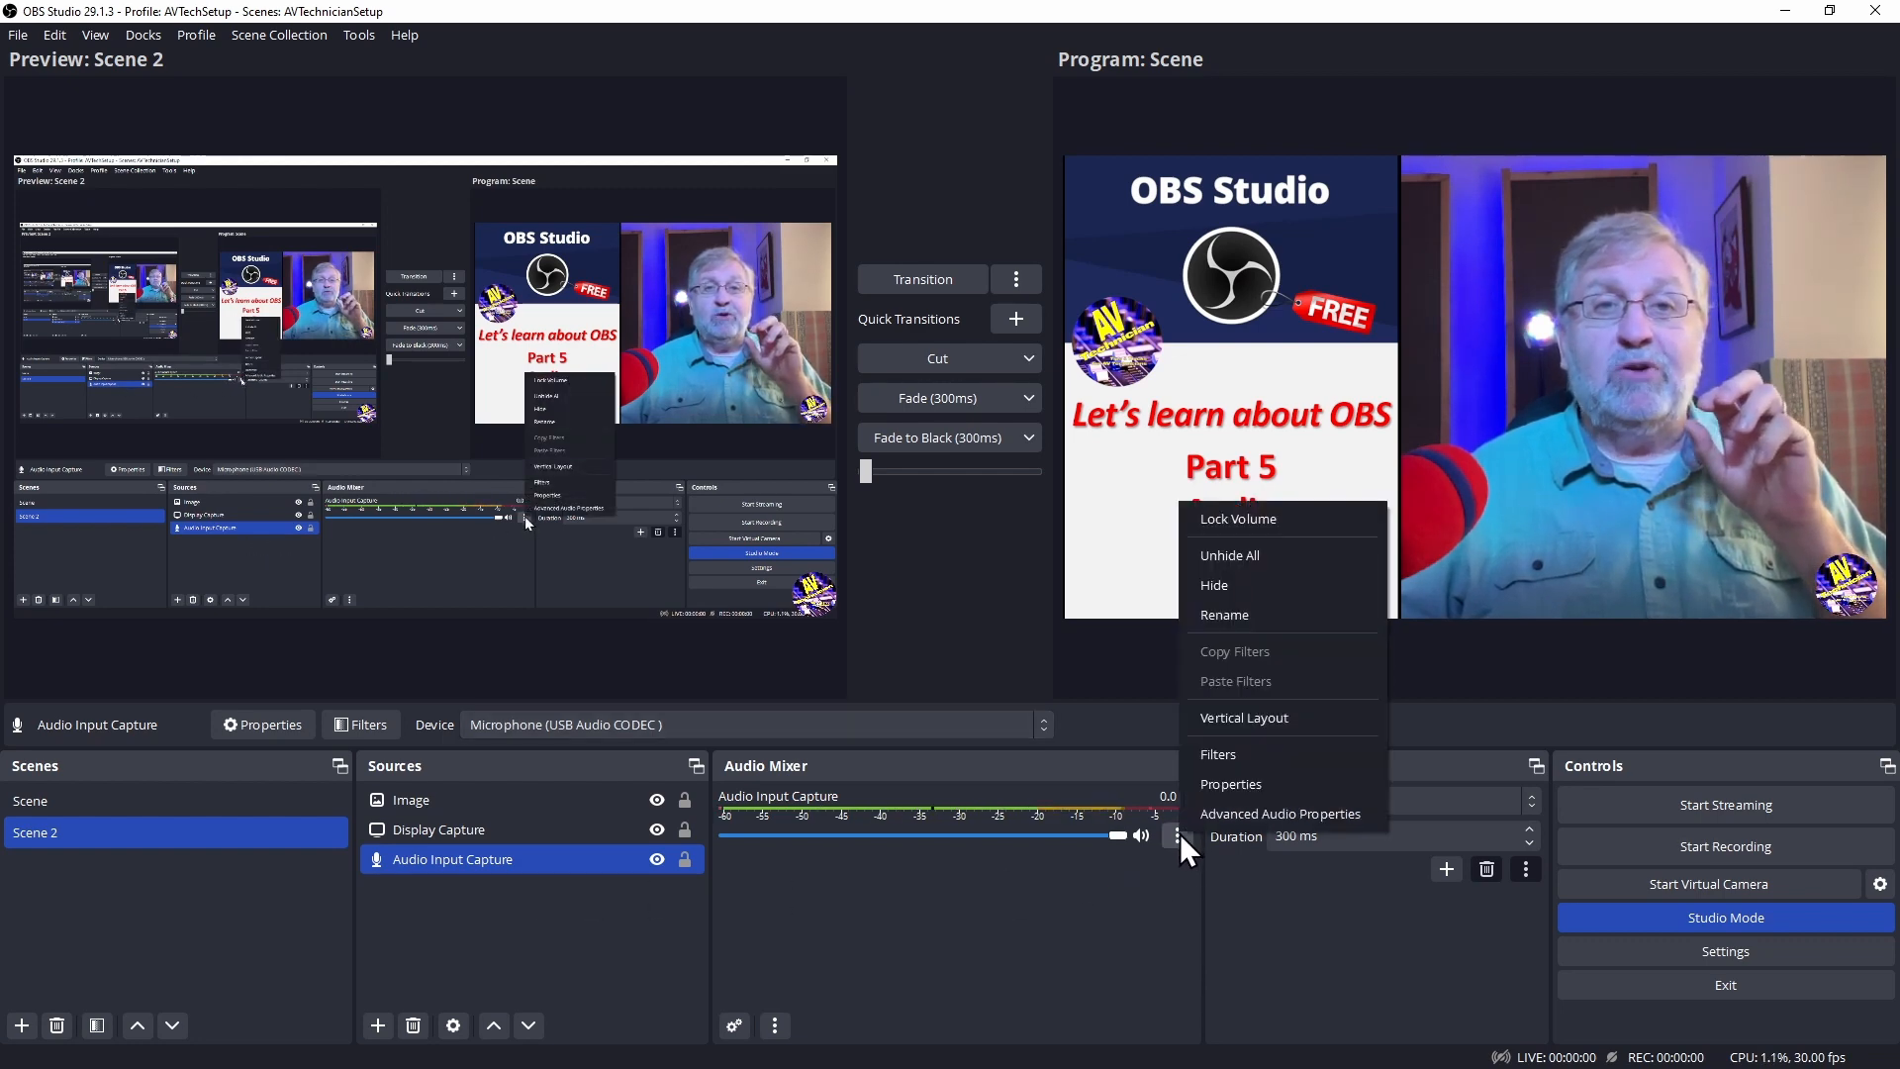
pyautogui.click(1002, 964)
pyautogui.click(775, 1025)
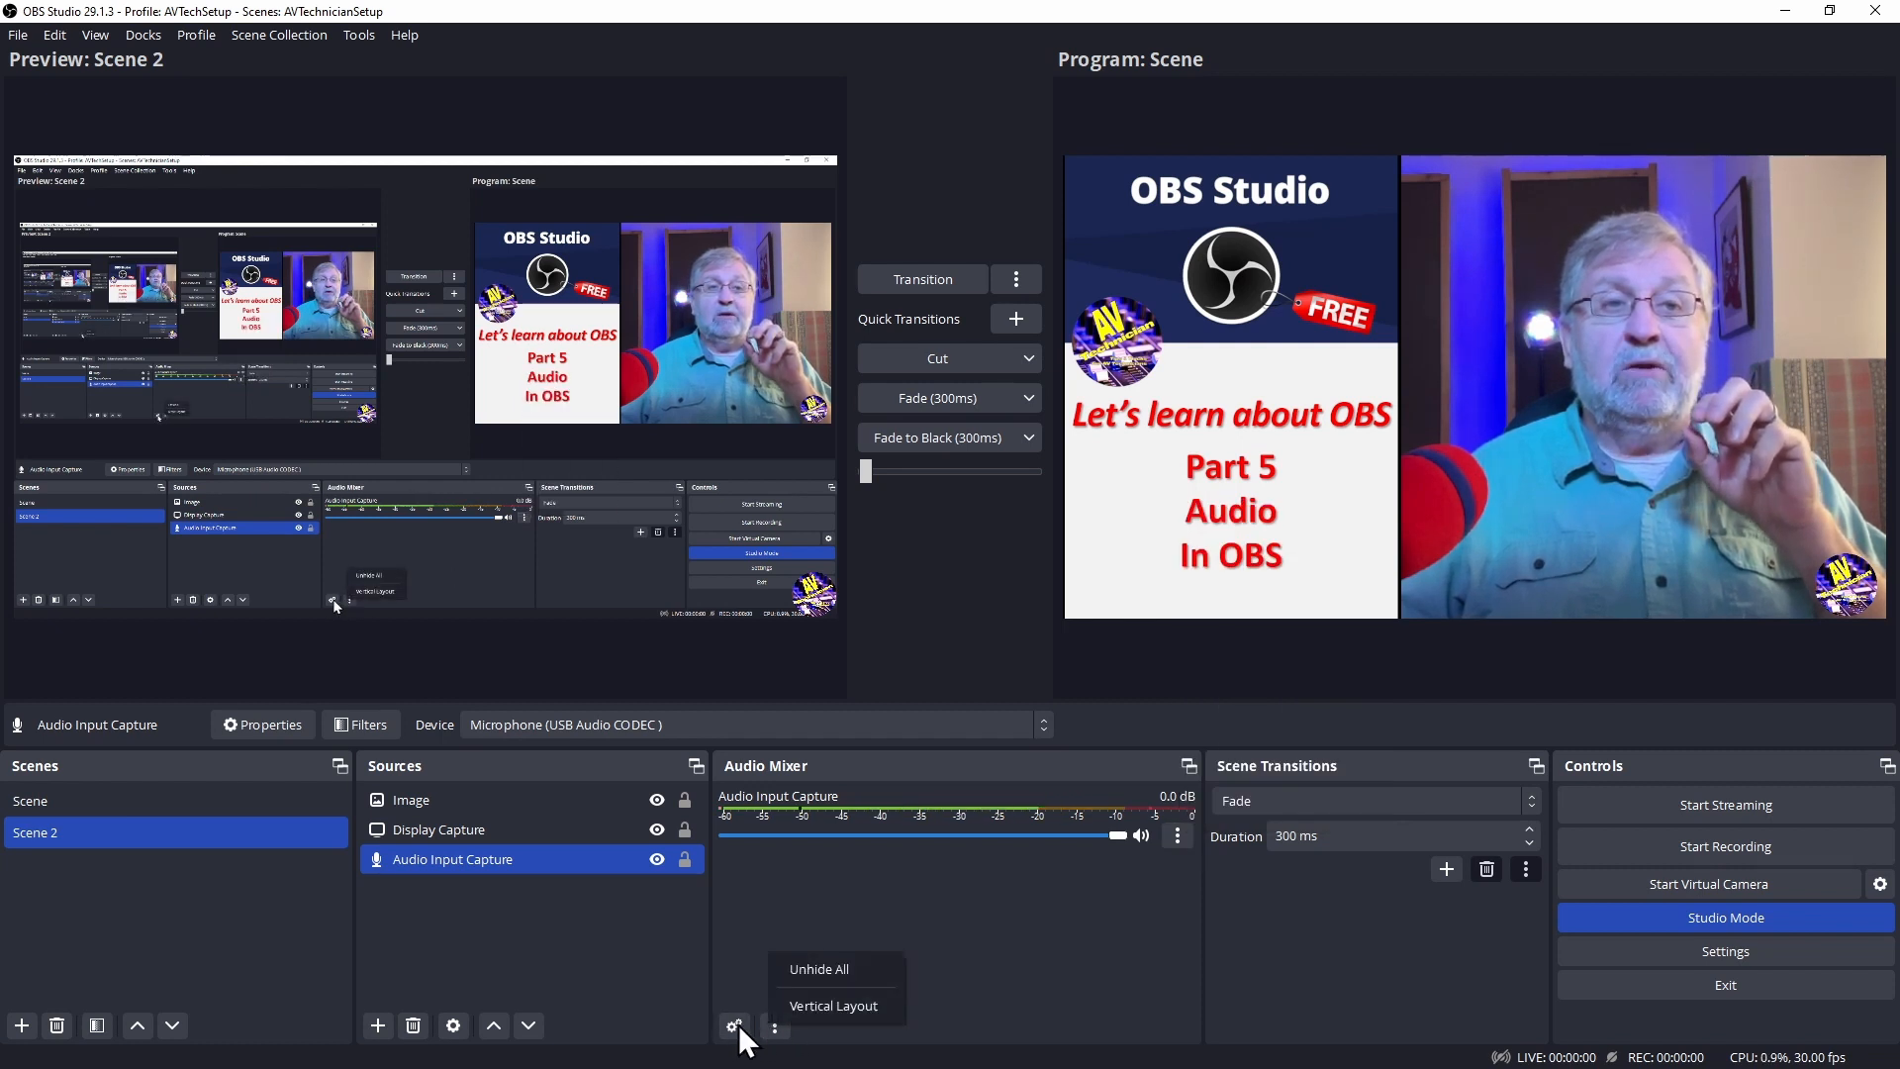
pyautogui.click(737, 1026)
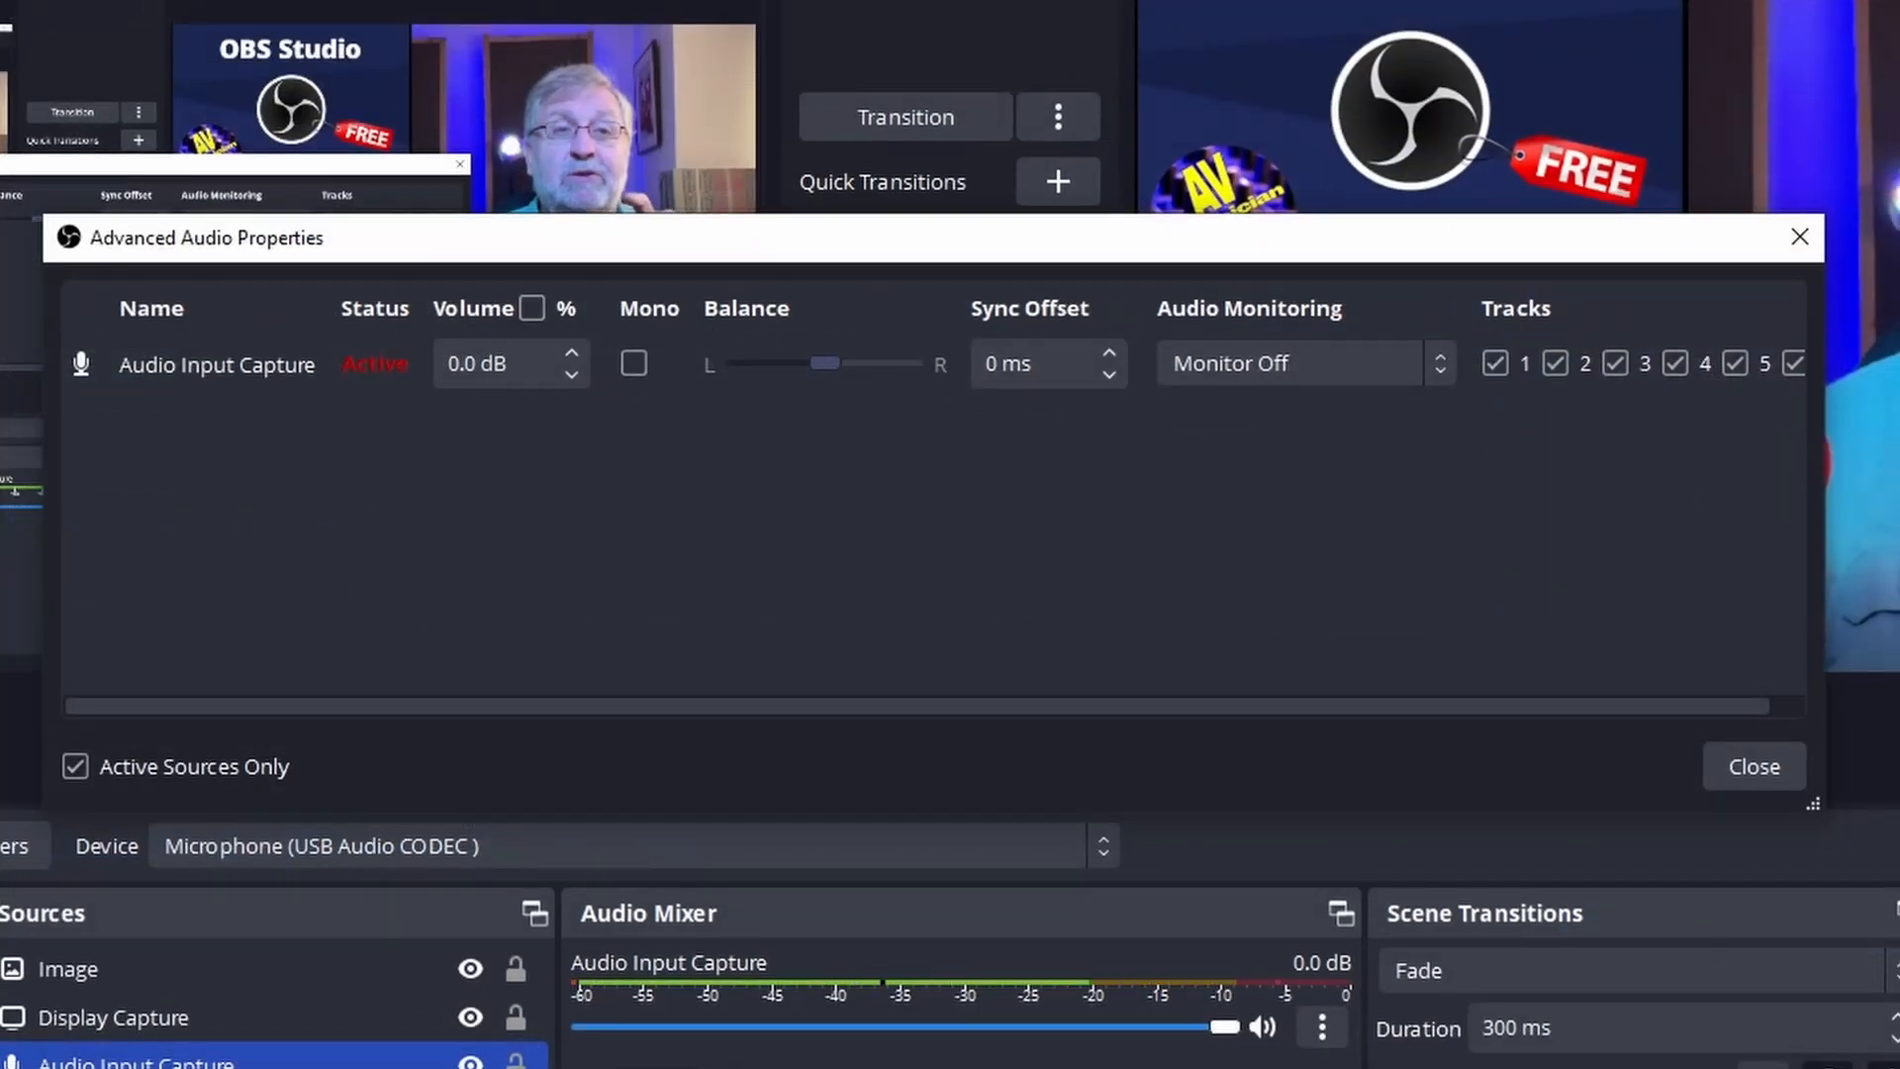
pyautogui.click(1322, 1028)
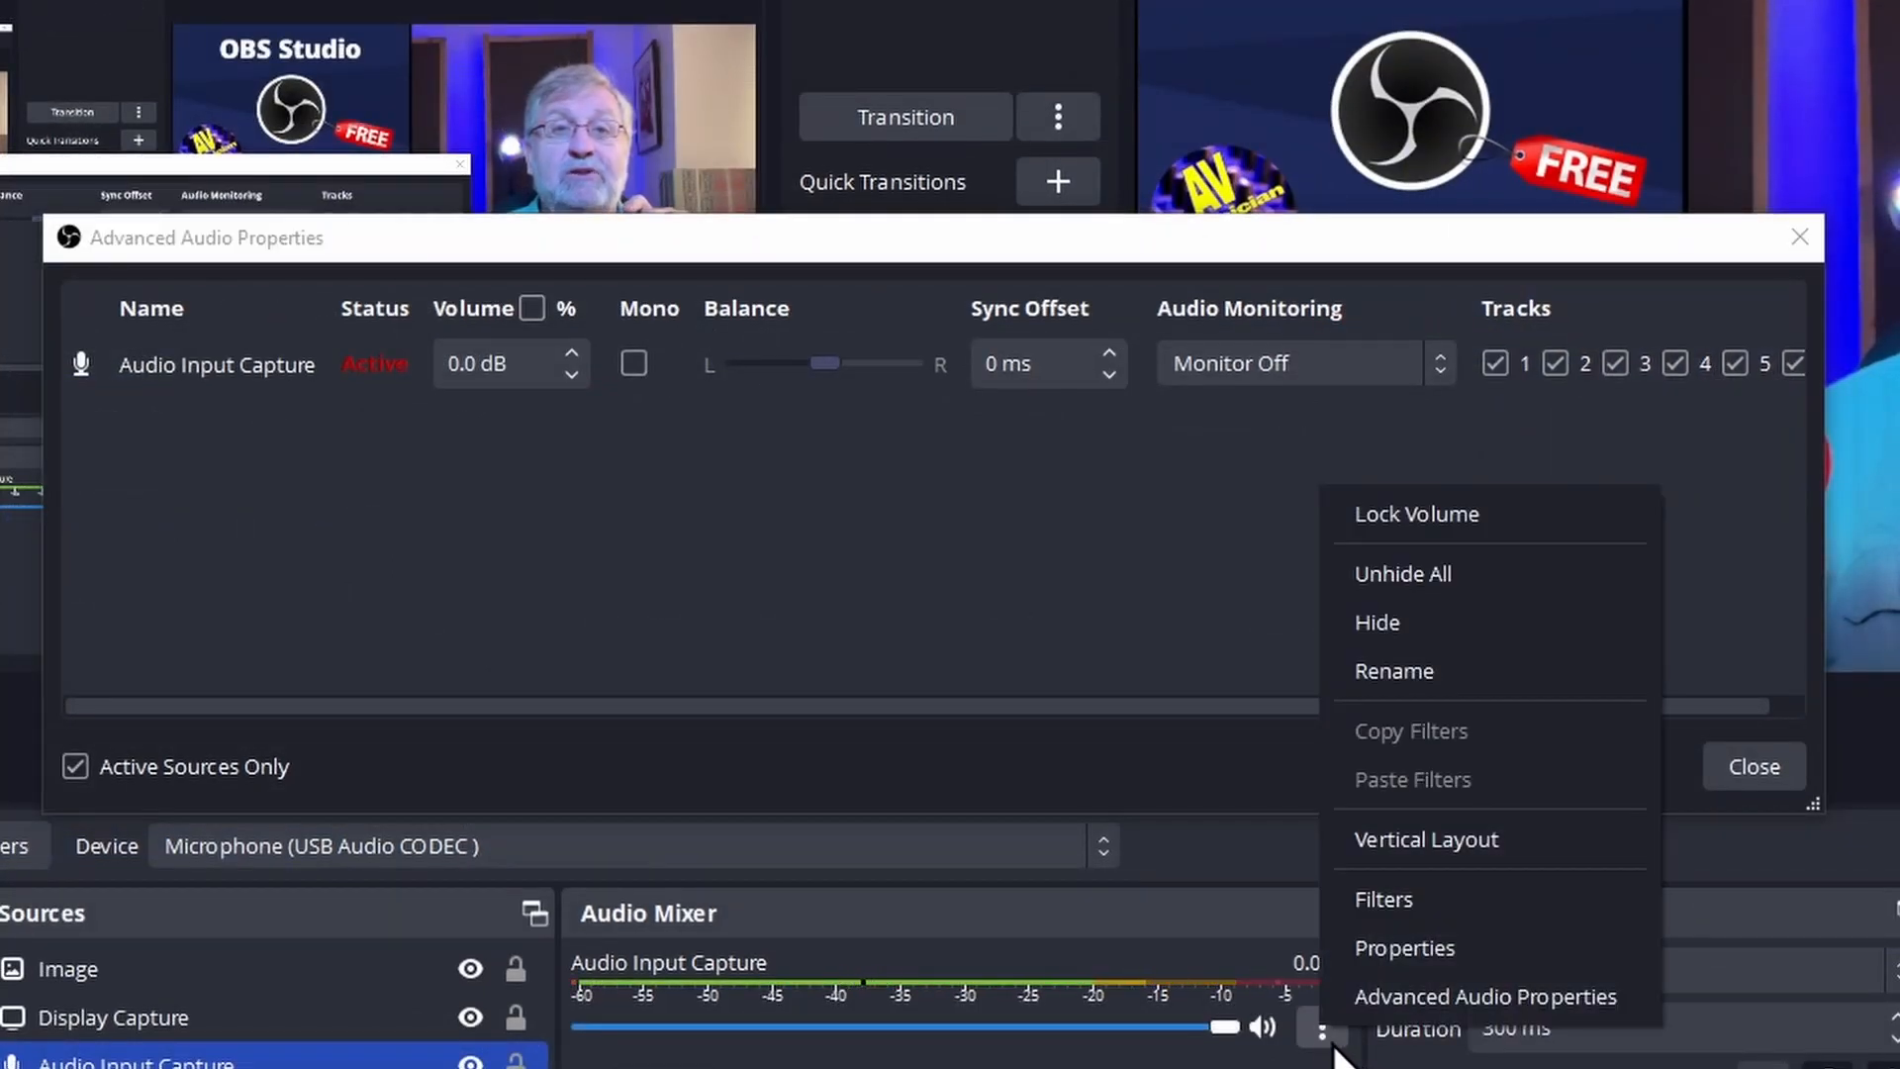
pyautogui.click(1390, 1019)
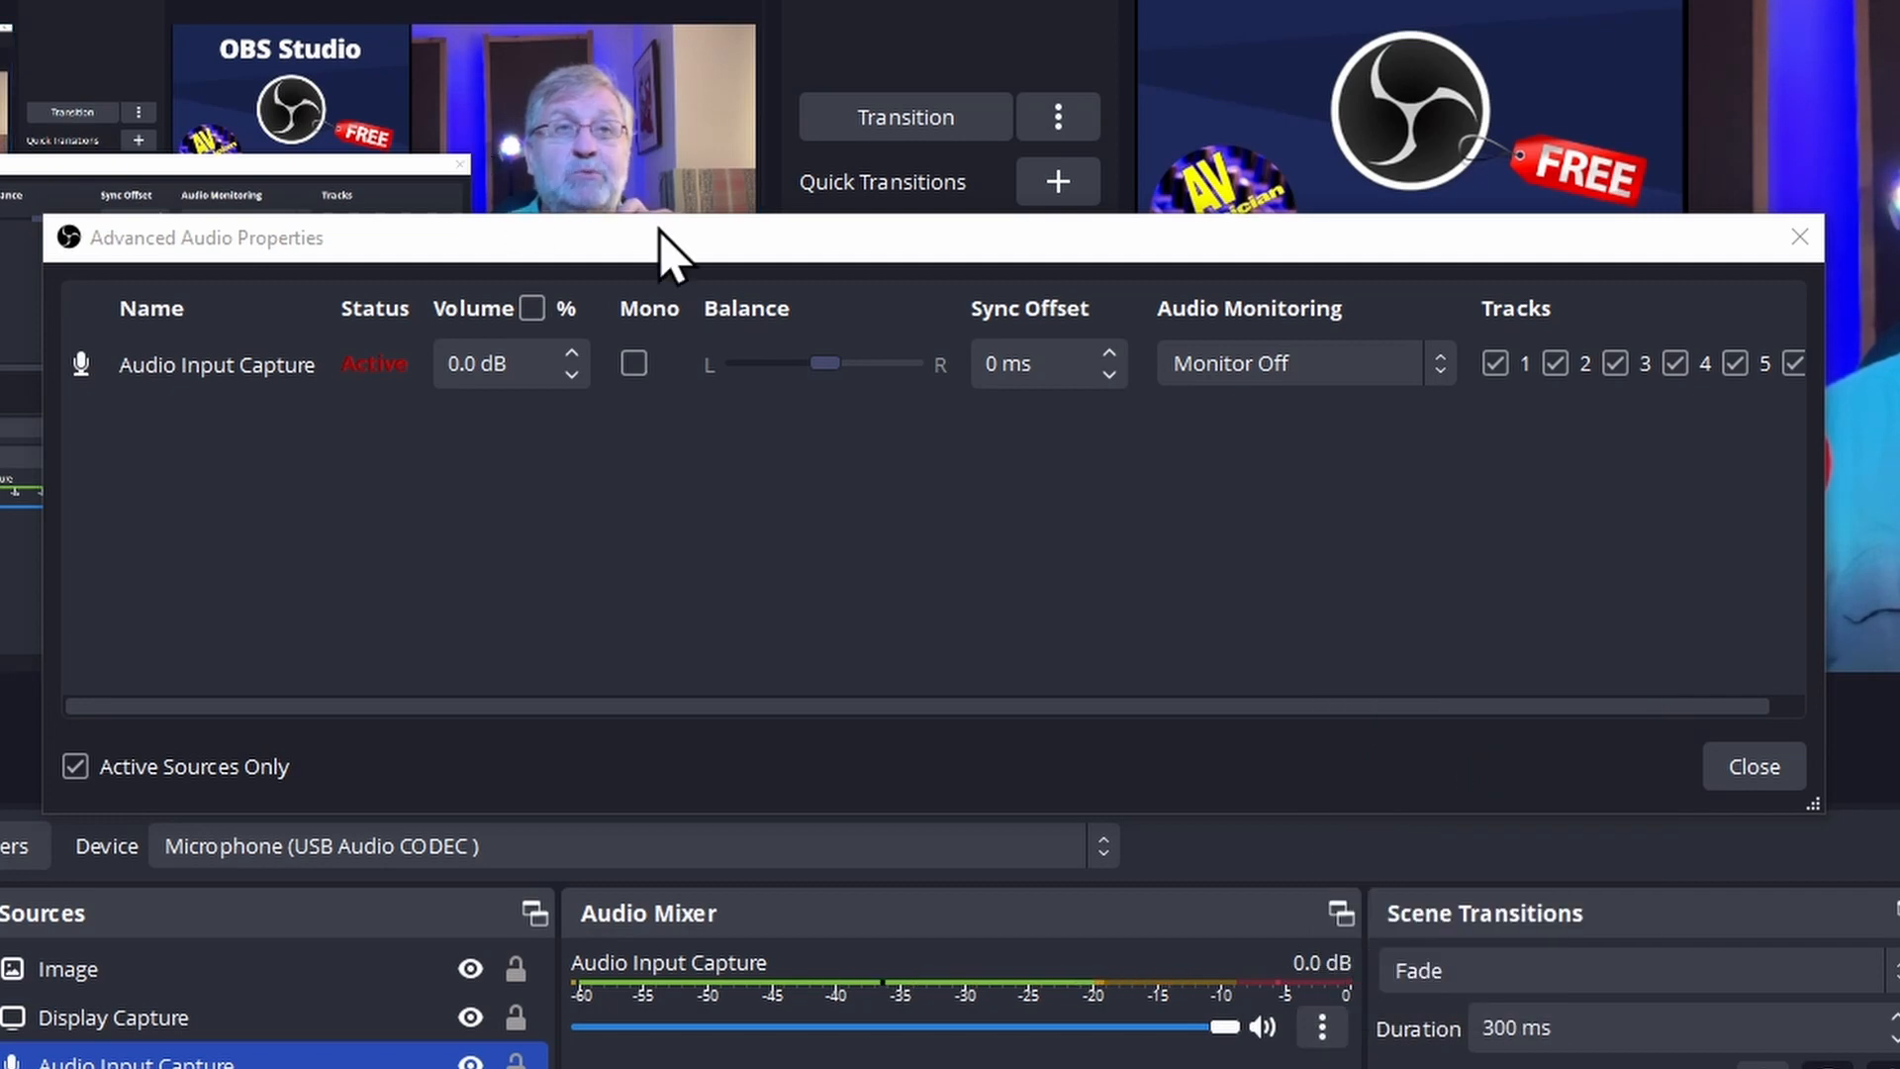
pyautogui.moveTo(682, 253); pyautogui.dragTo(685, 230)
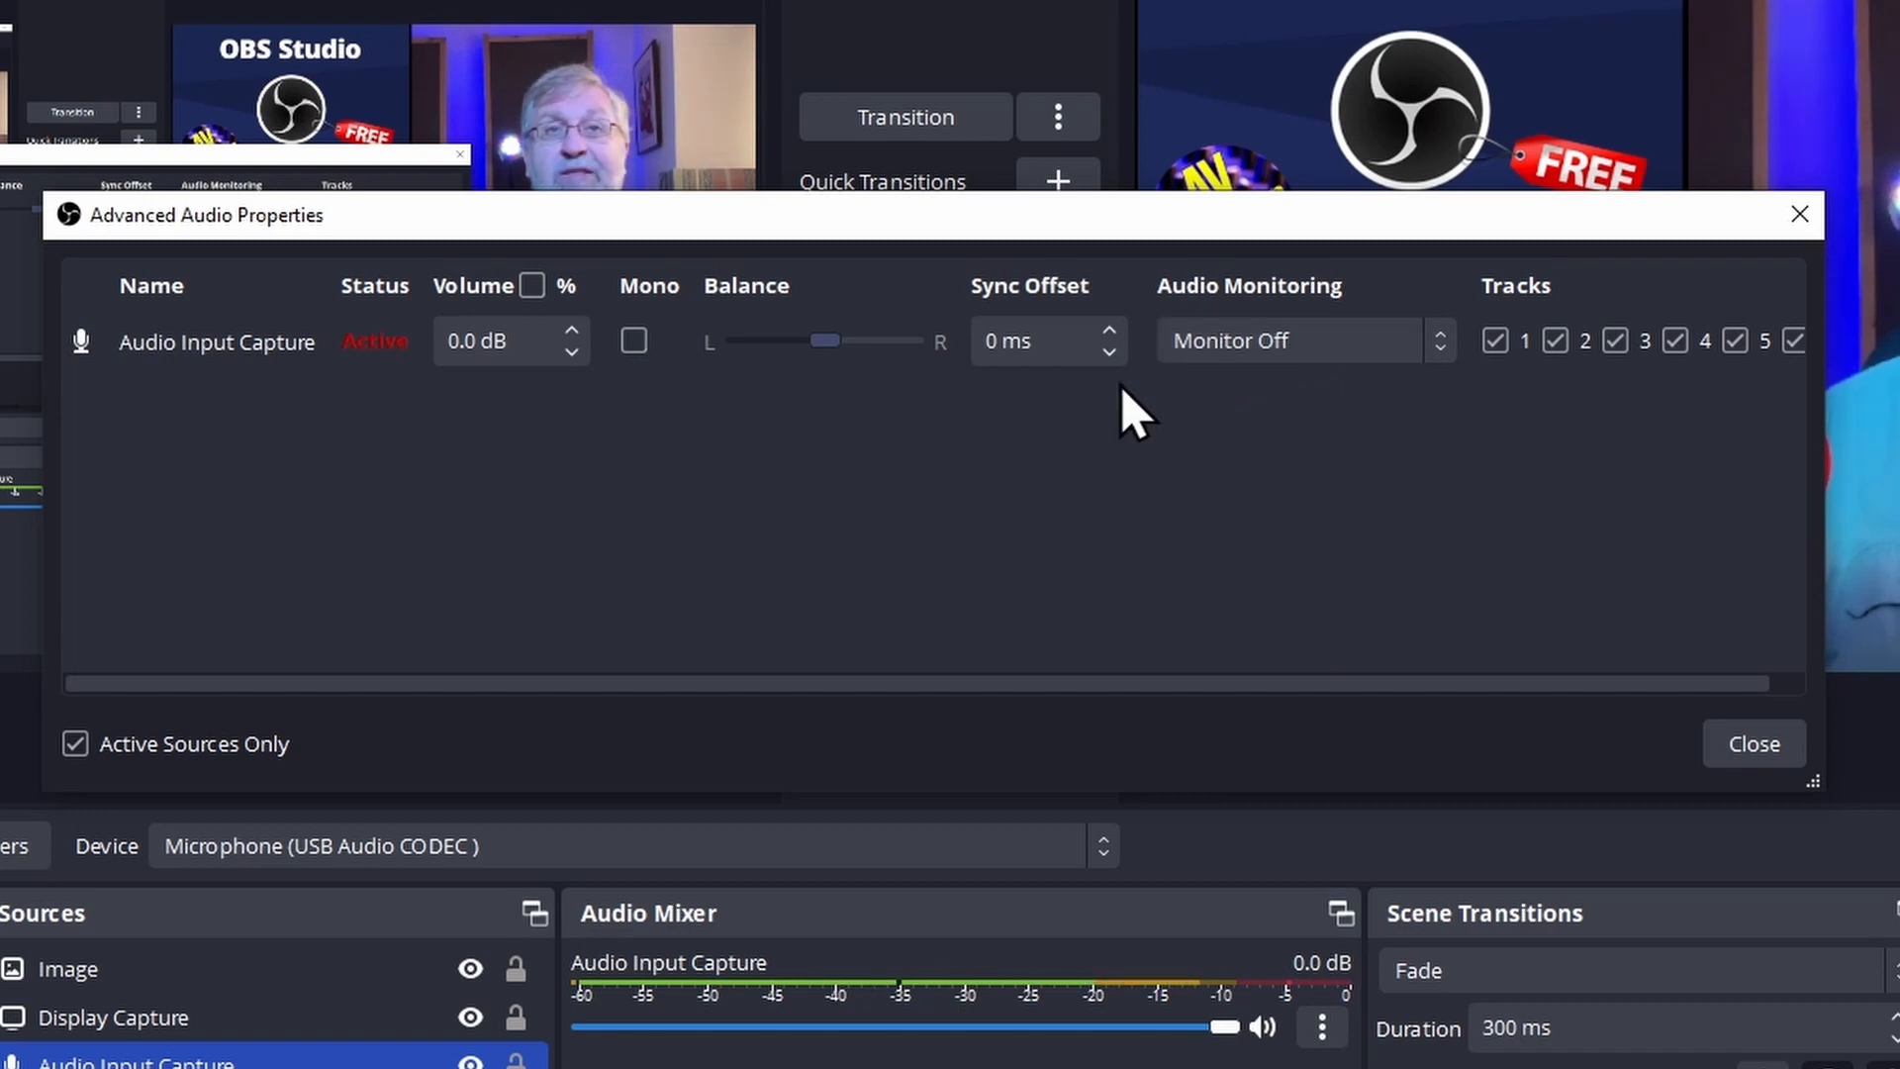
# Try Monitor and Output as the audio monitoring mode for Audio Input Capture, and return it to Monitor Off
pyautogui.click(1382, 345)
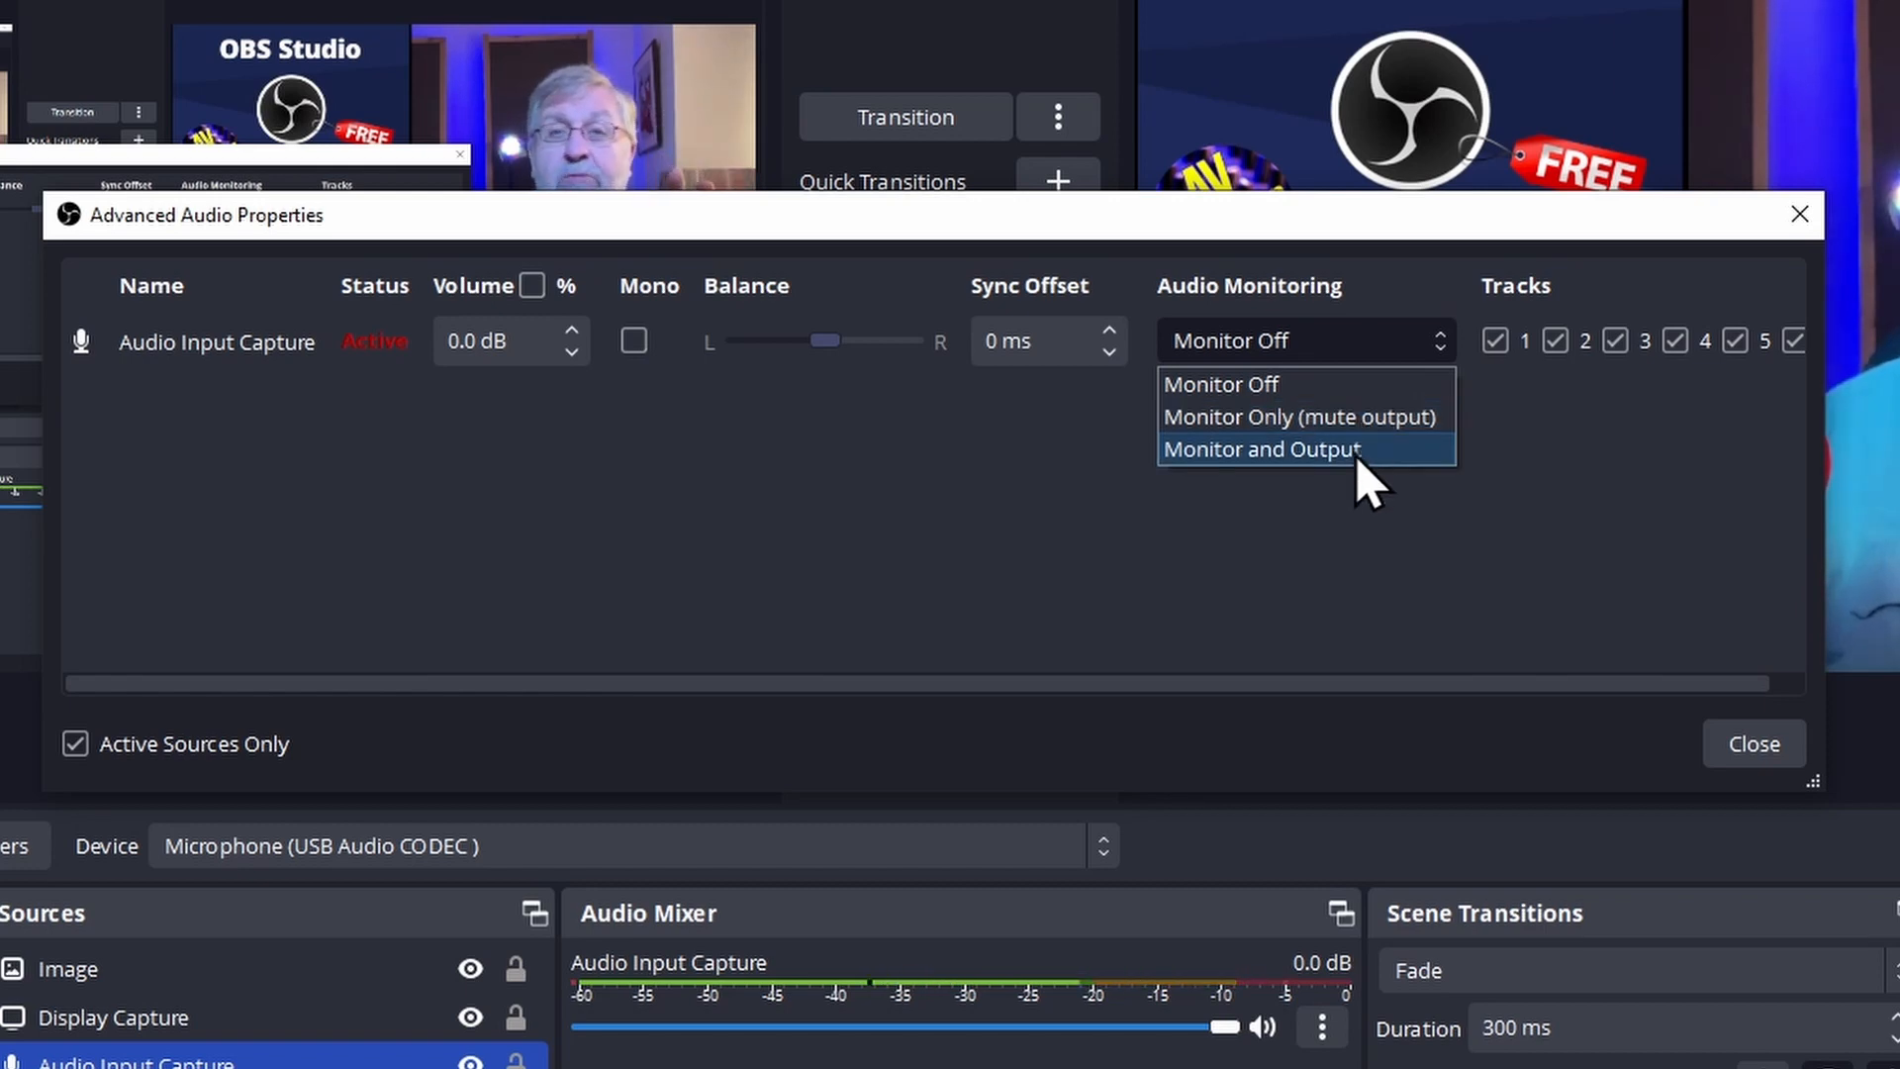
pyautogui.click(1369, 485)
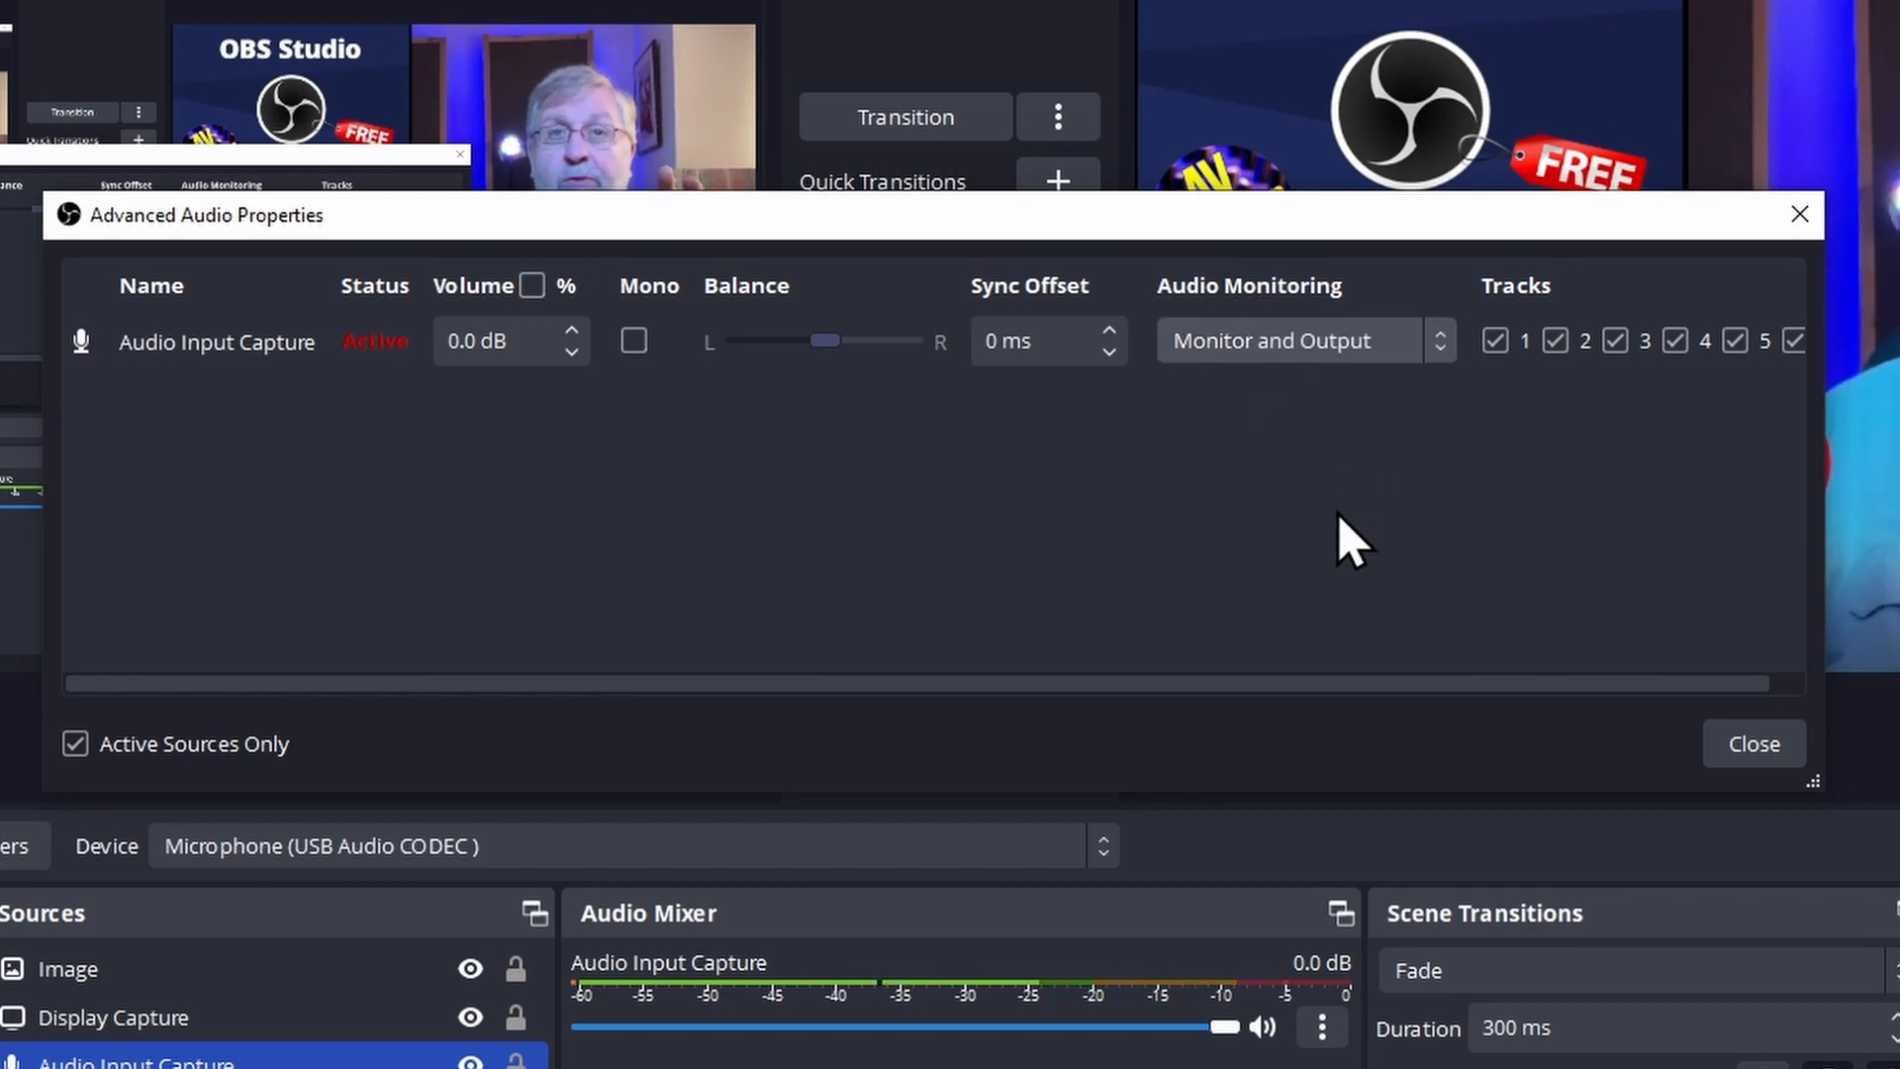
pyautogui.click(1290, 339)
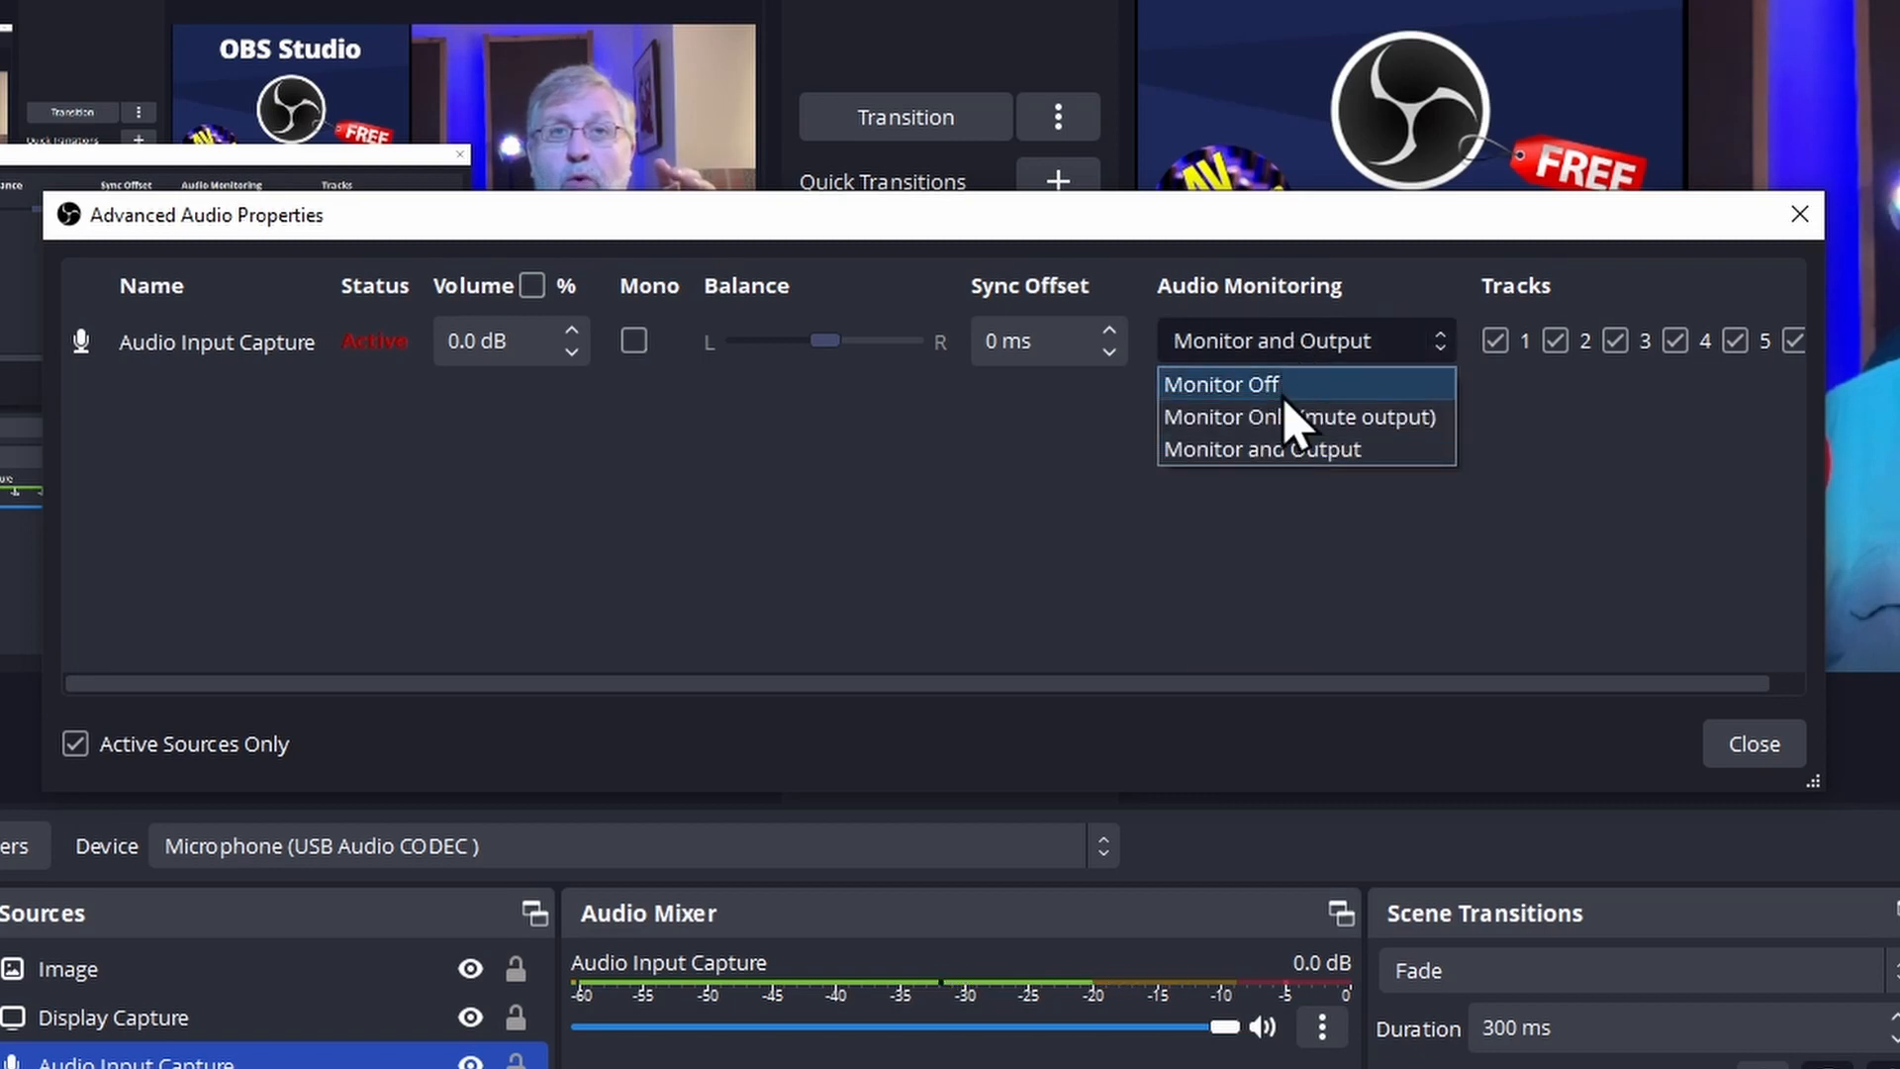
pyautogui.click(1253, 383)
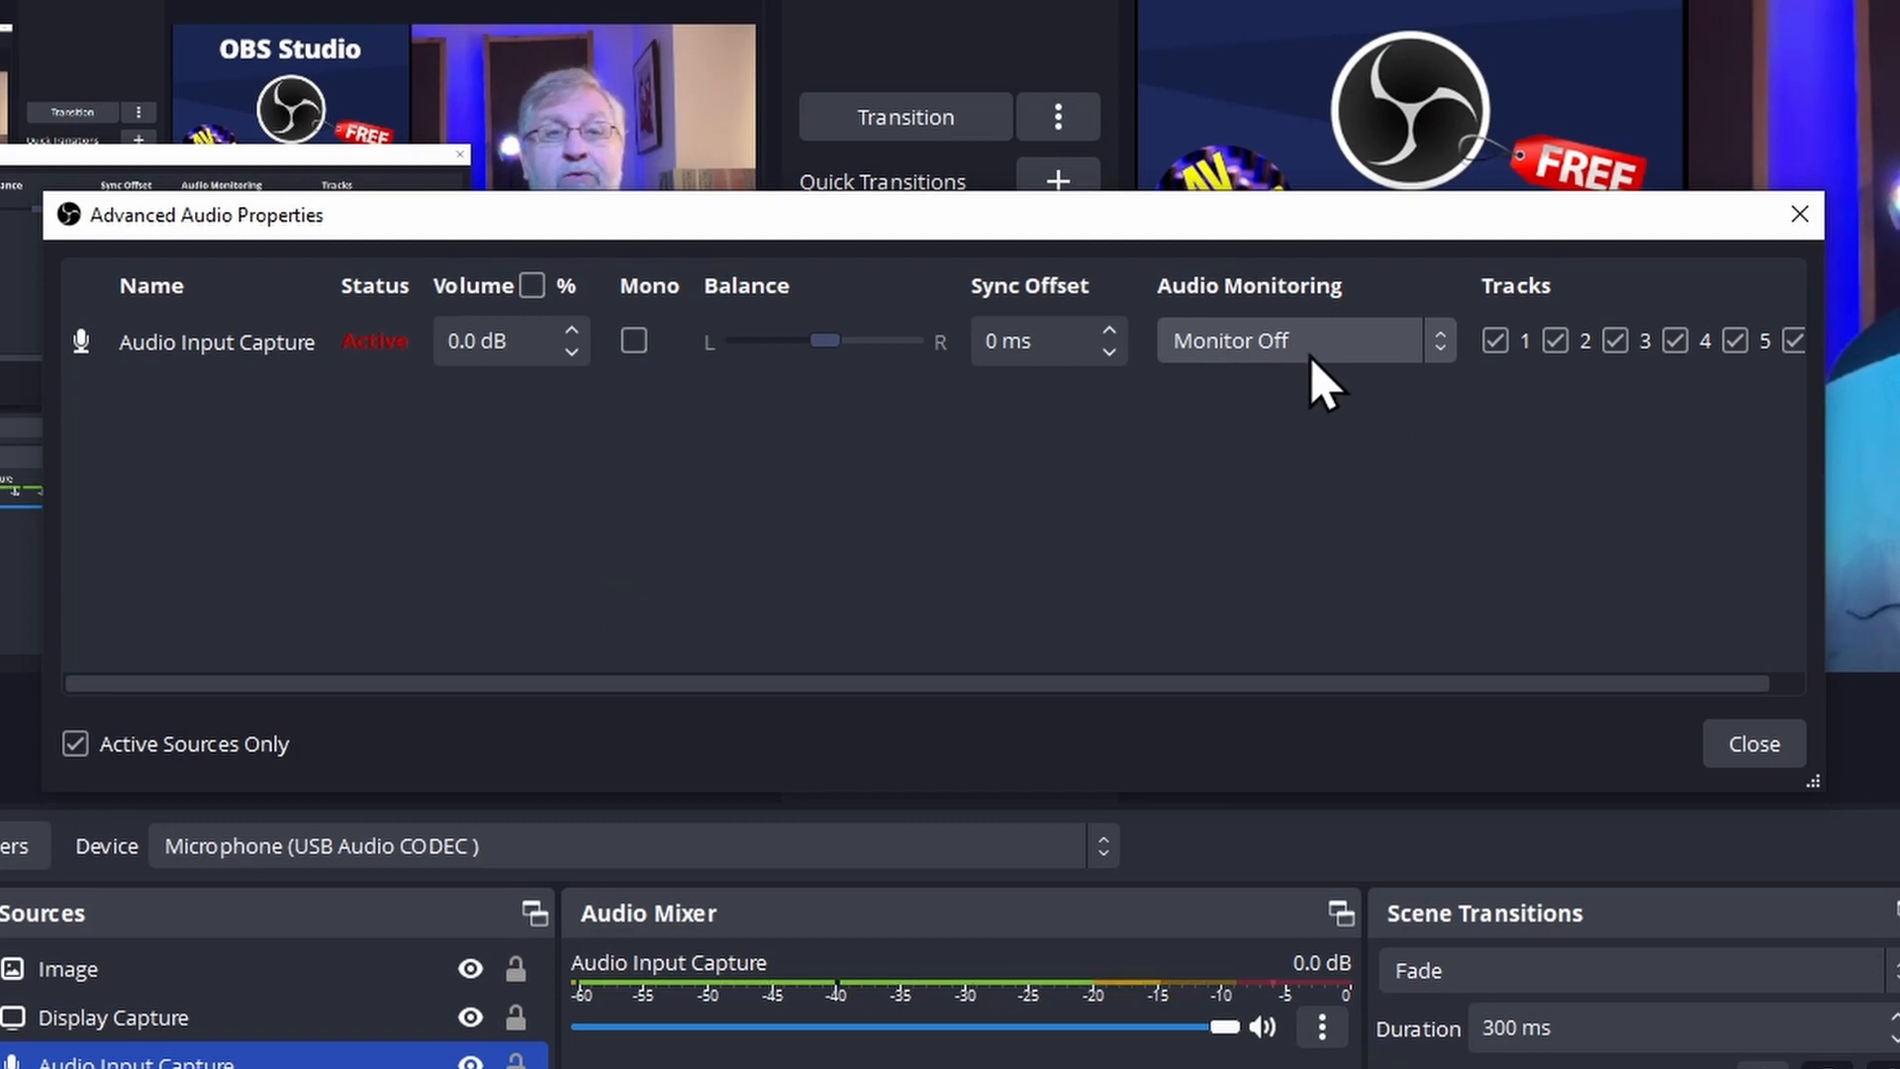
pyautogui.click(1279, 342)
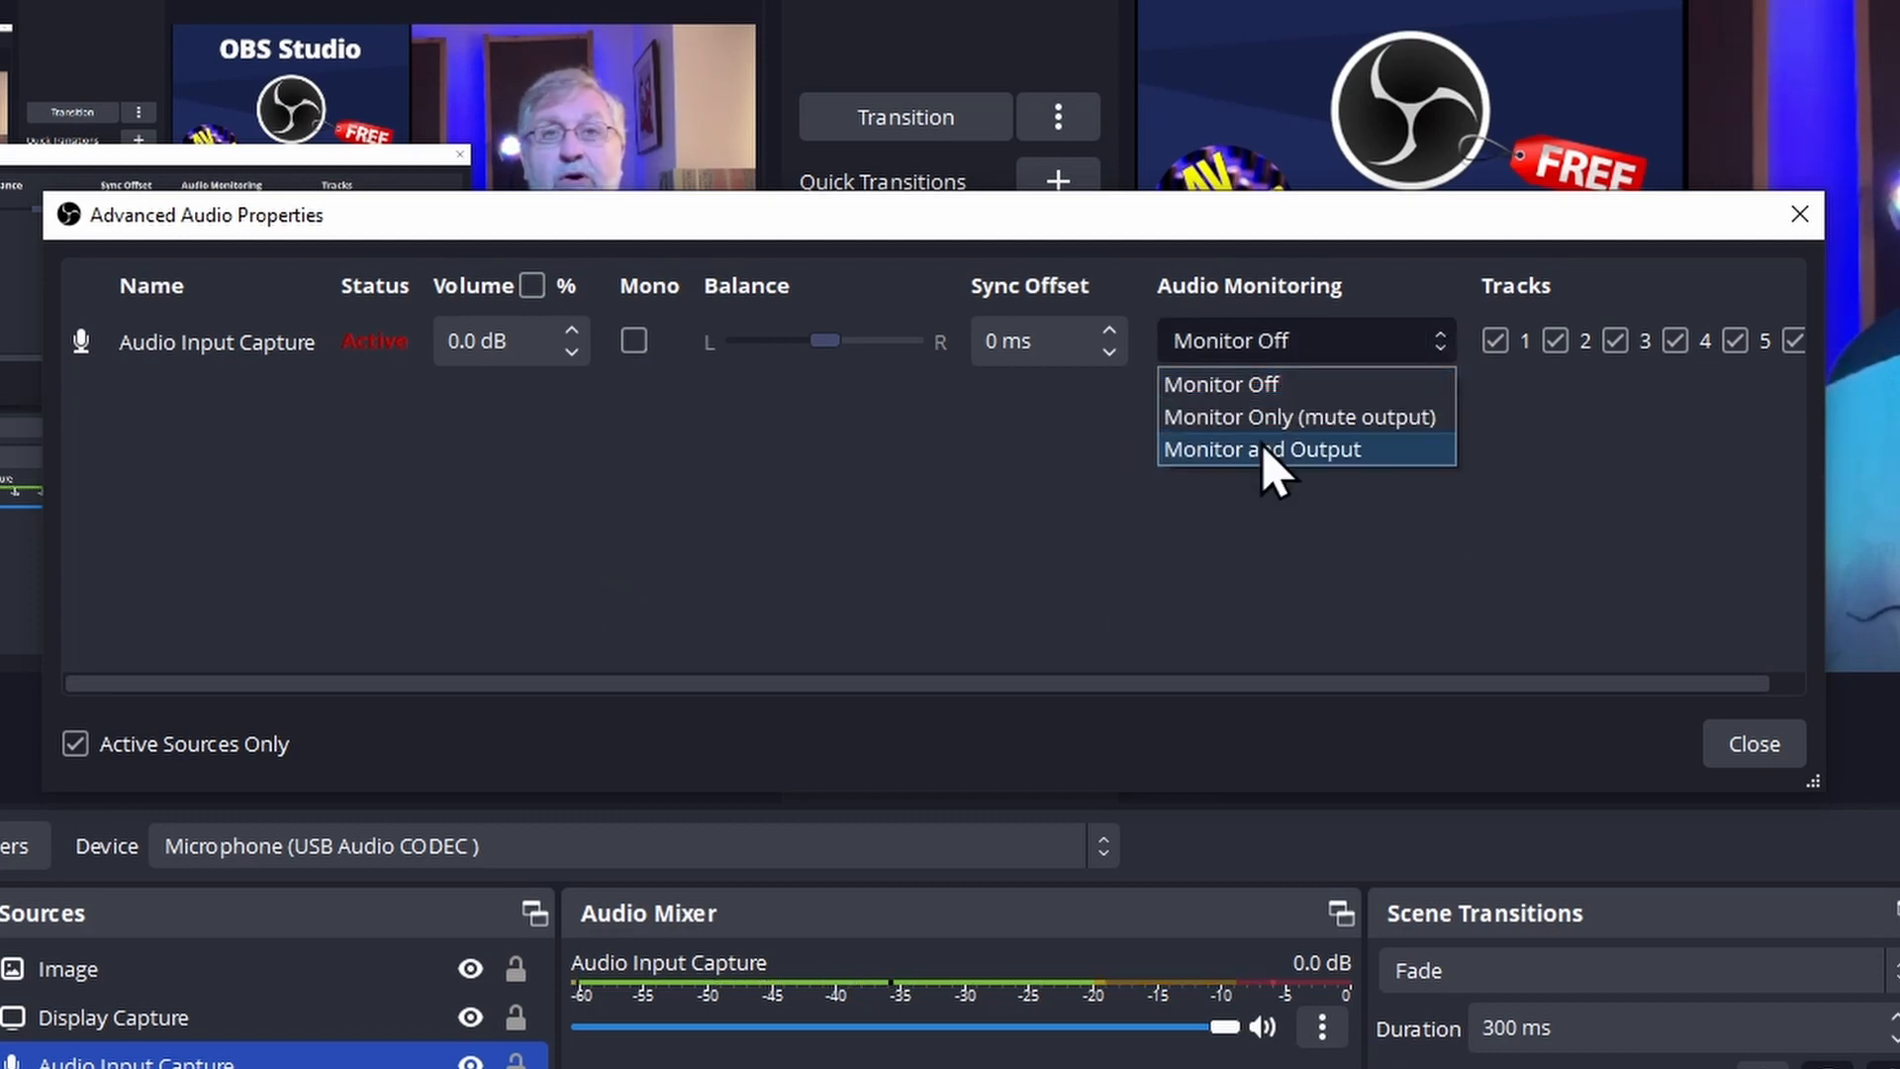
pyautogui.click(1535, 420)
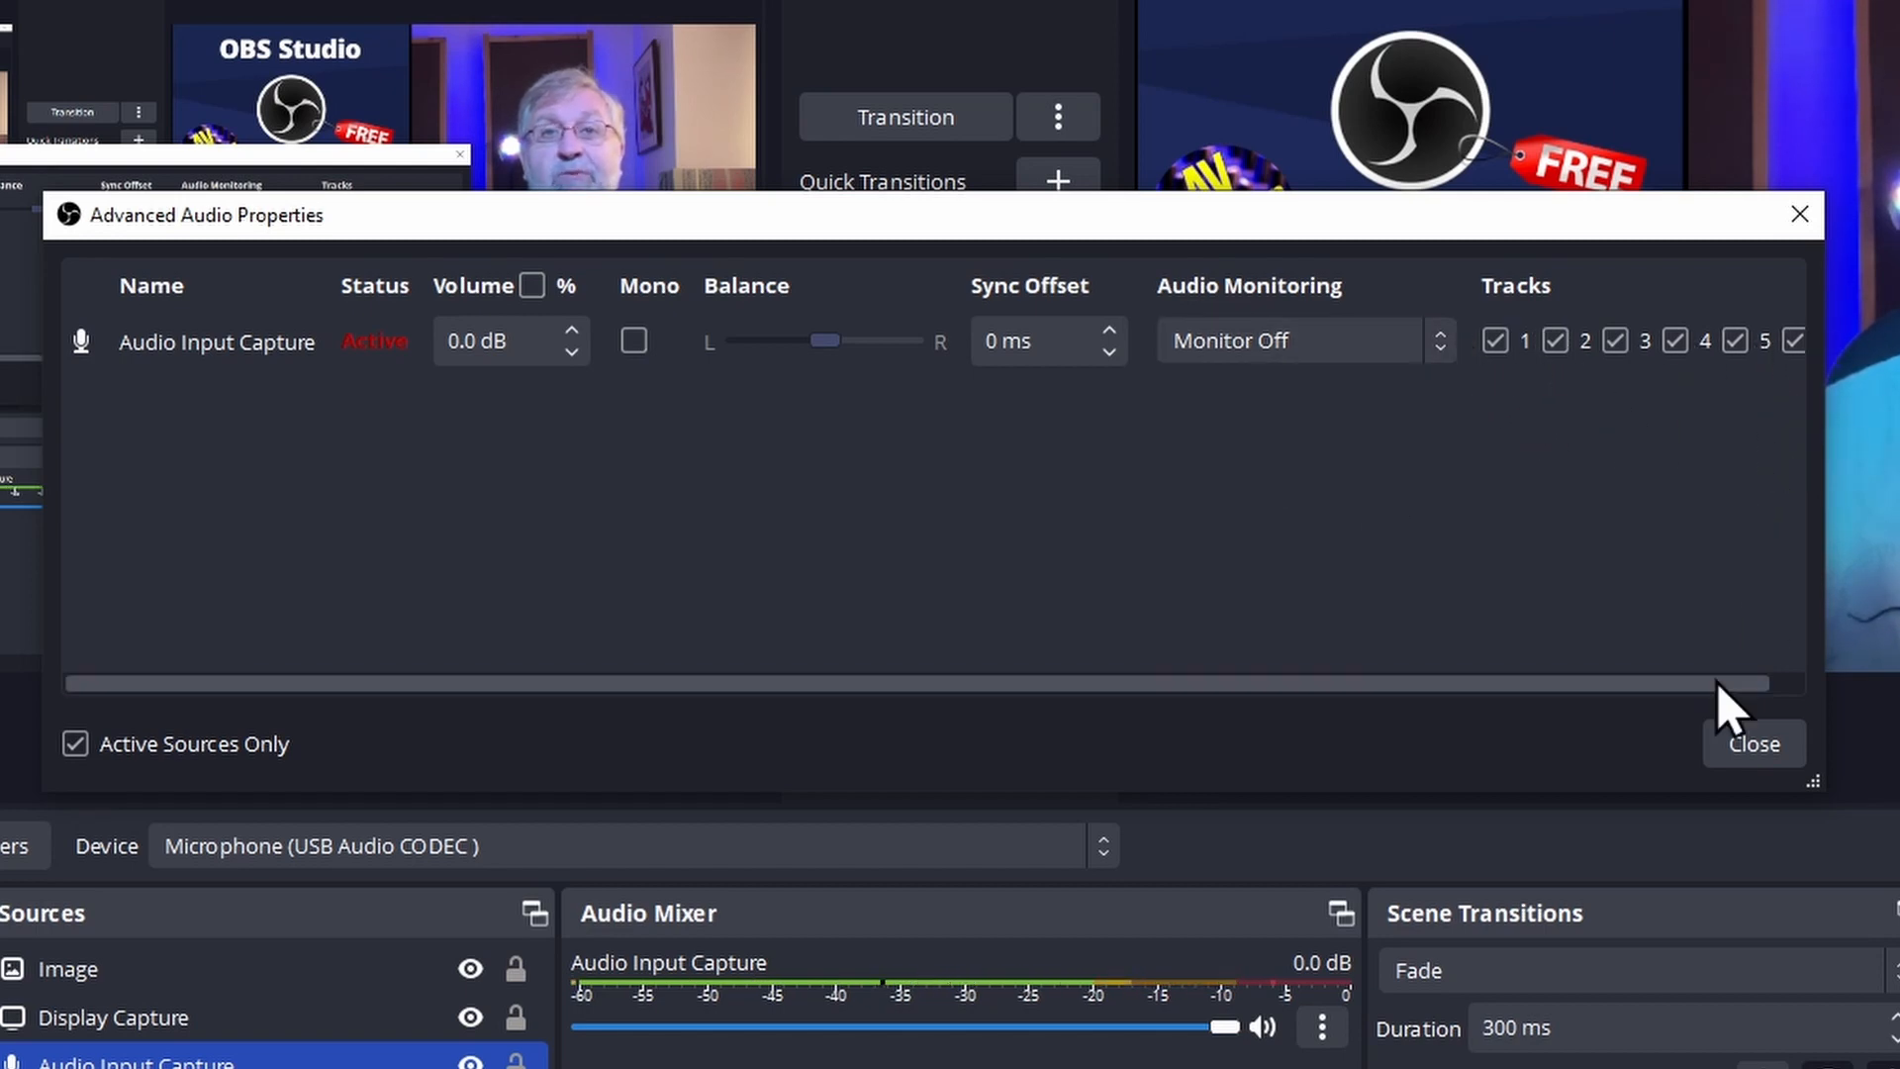
# Widen the Advanced Audio Properties window to view all six track checkboxes, and close it
pyautogui.moveTo(1717, 682); pyautogui.dragTo(1561, 700)
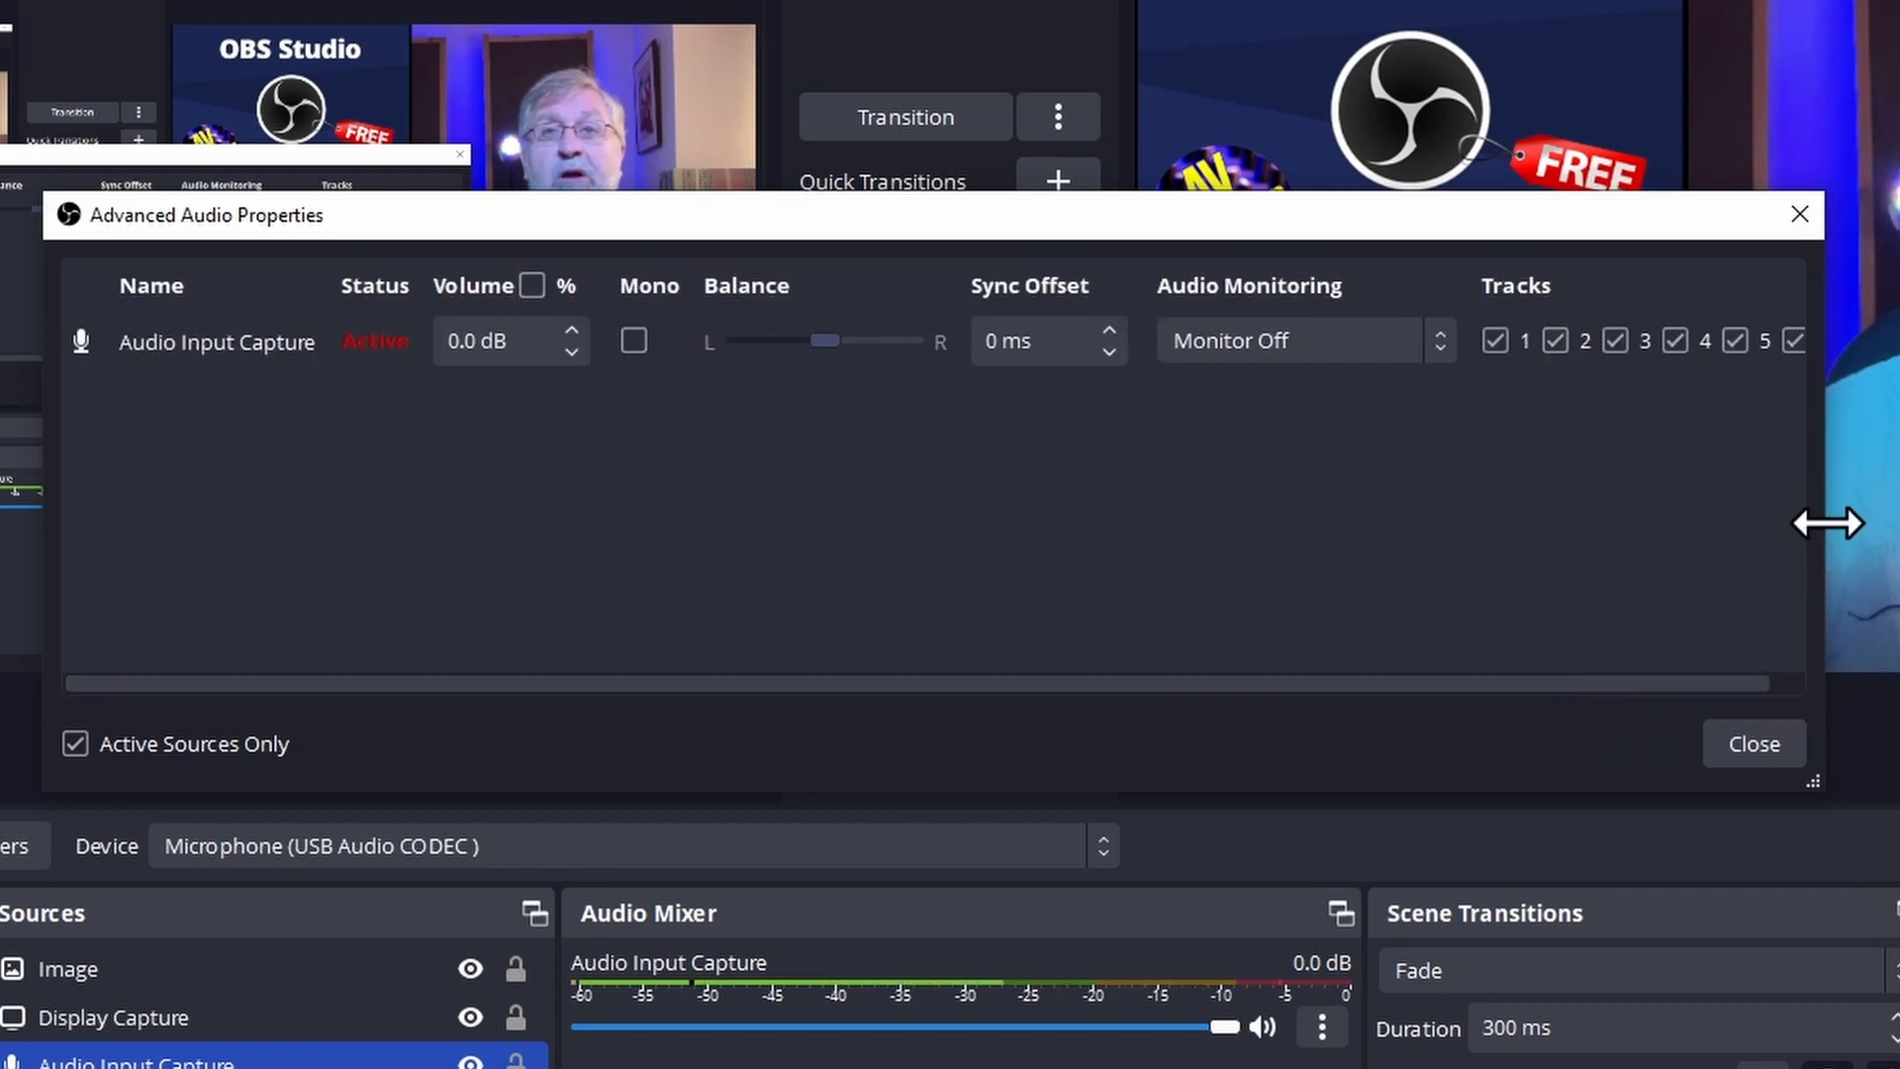
pyautogui.moveTo(1828, 523); pyautogui.dragTo(1885, 521)
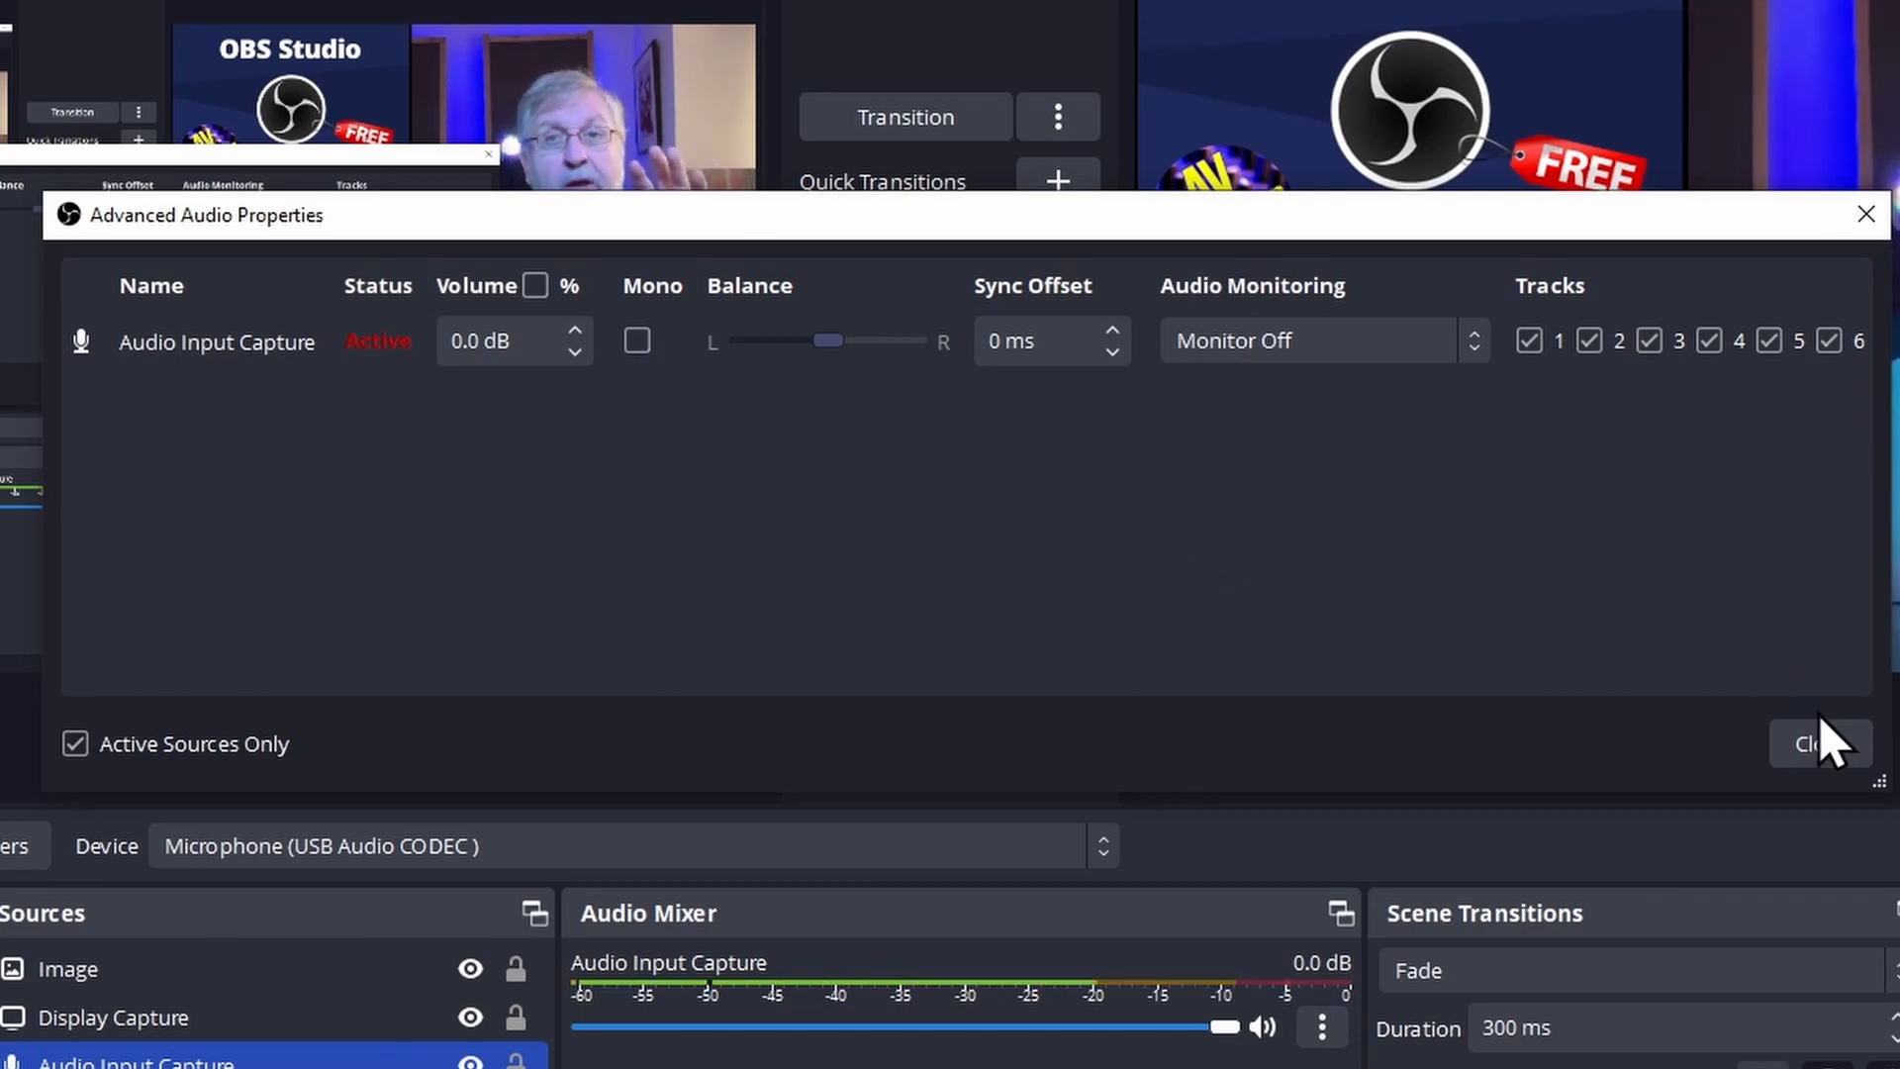
pyautogui.click(1821, 743)
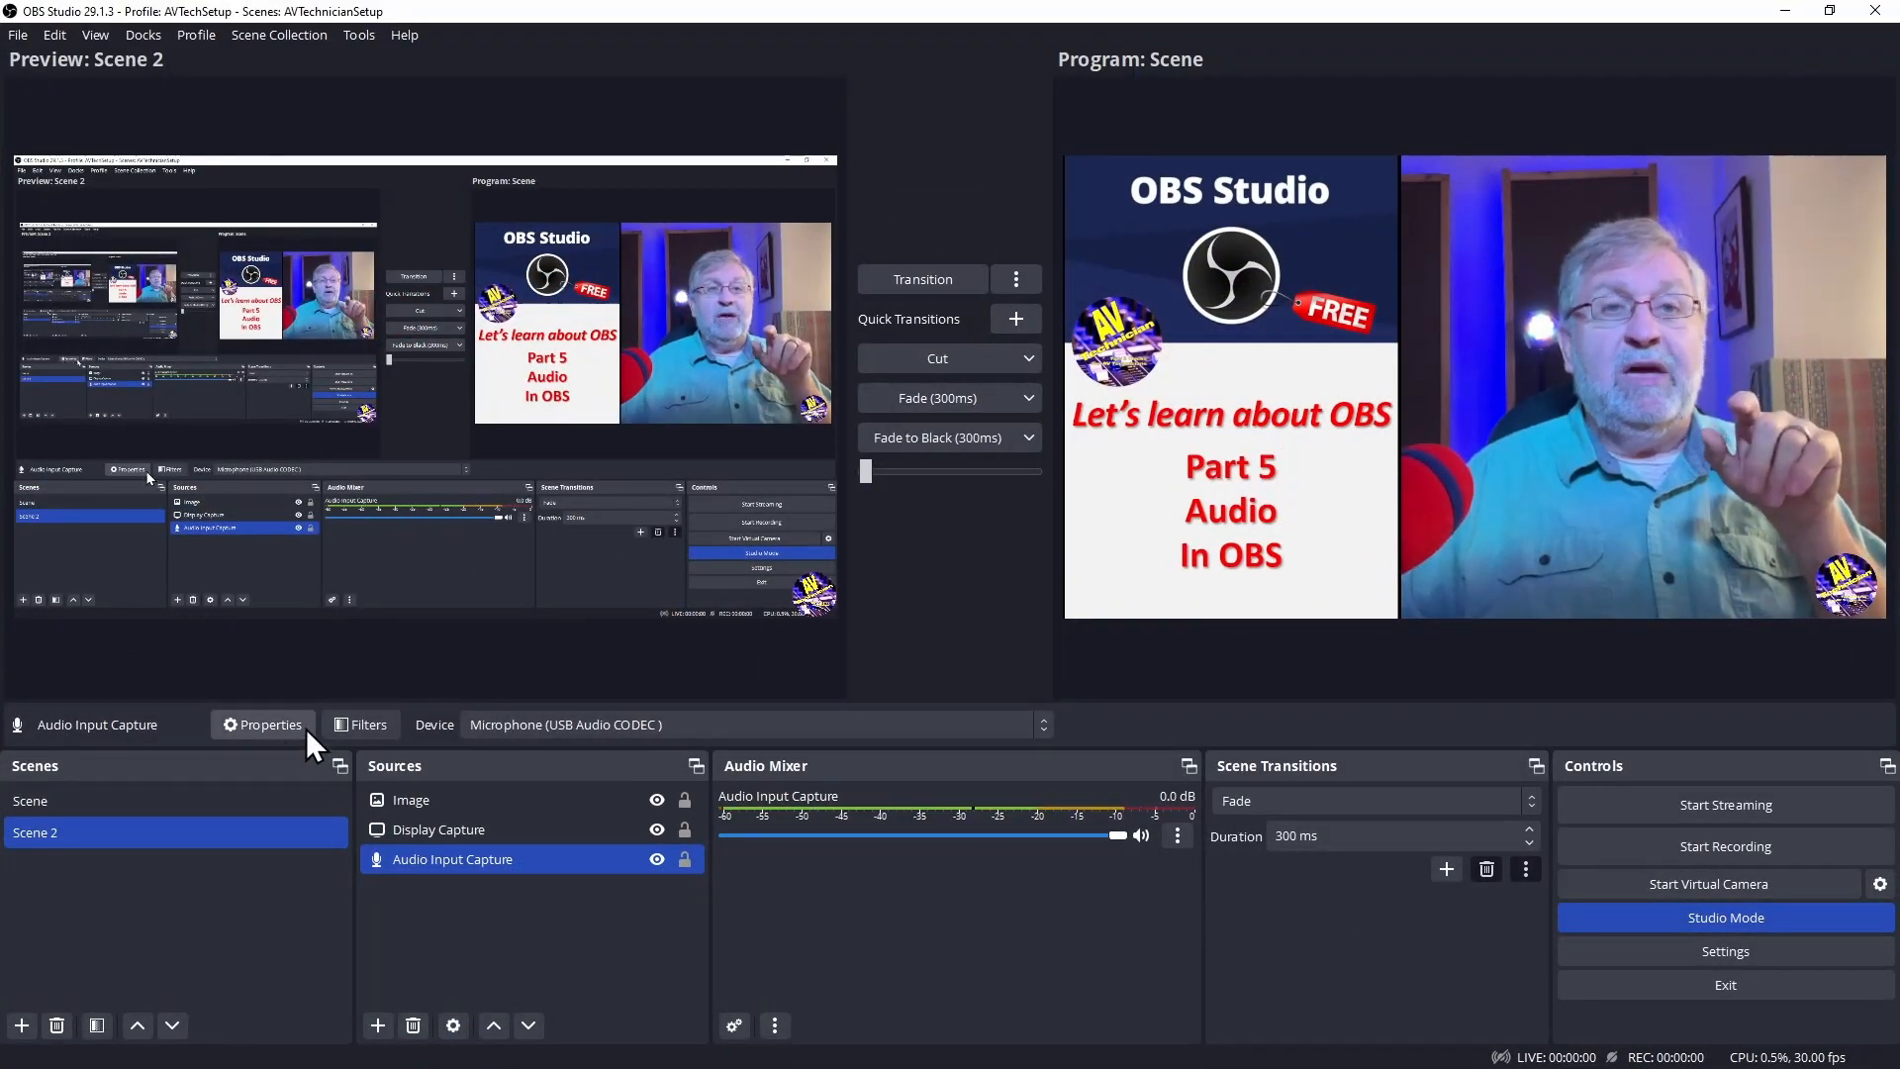
# Examine the device properties of the Audio Input Capture source and leave them without making changes
pyautogui.click(230, 730)
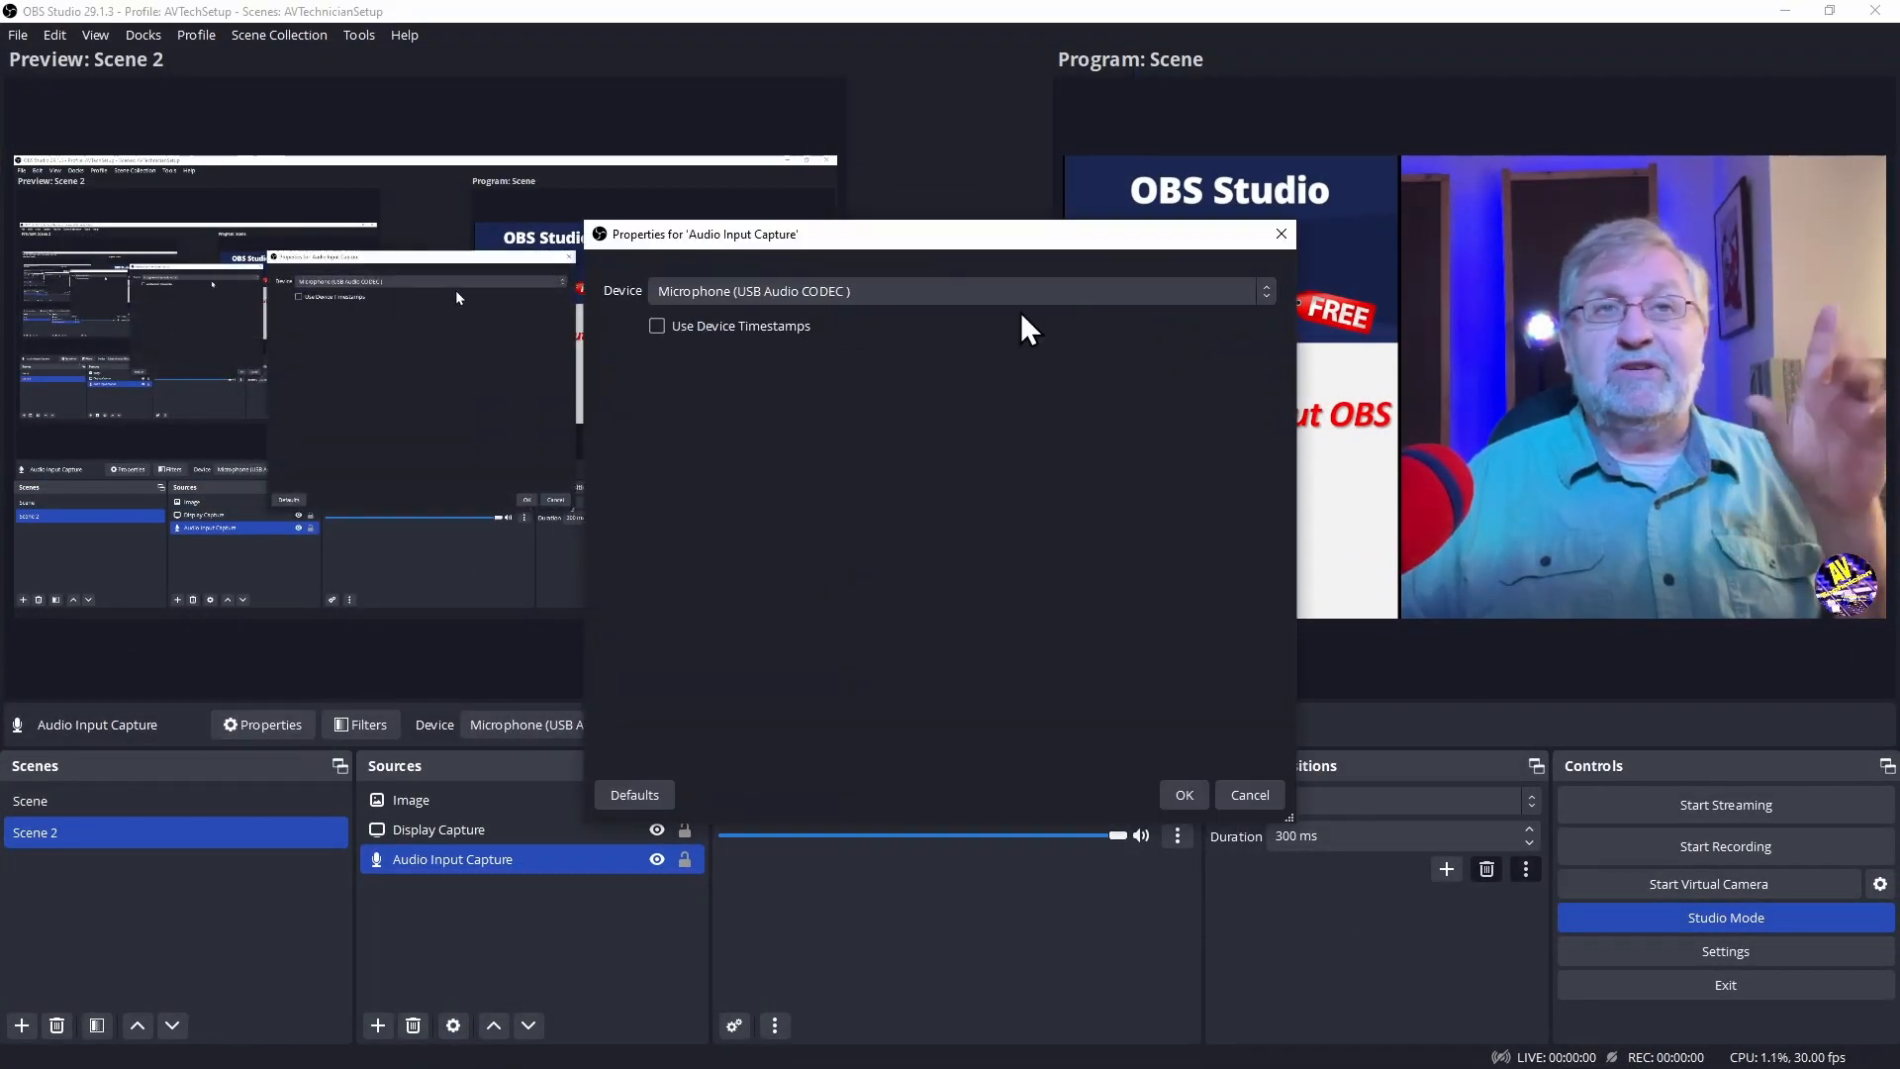
pyautogui.click(1252, 797)
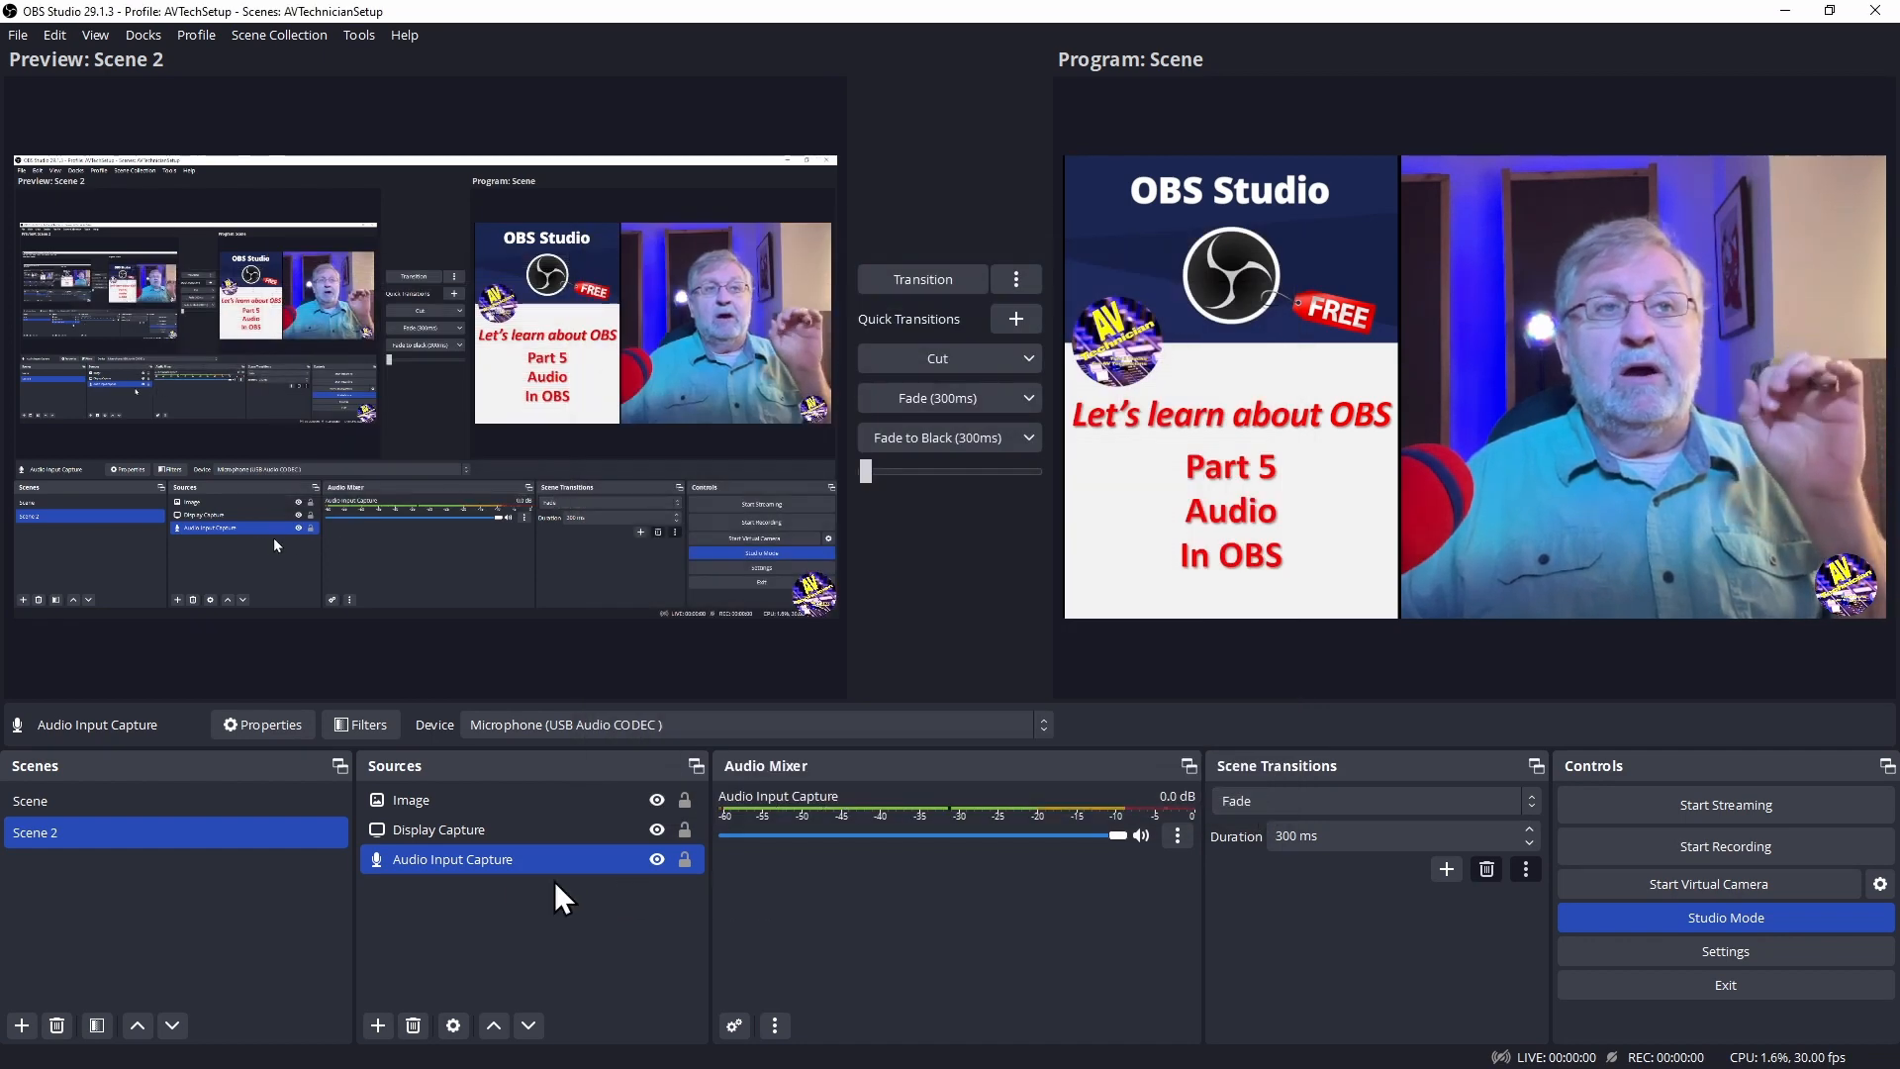
# Open the filters of the Audio Input Capture source and add a 3-Band Equaliser under its default name
pyautogui.click(374, 726)
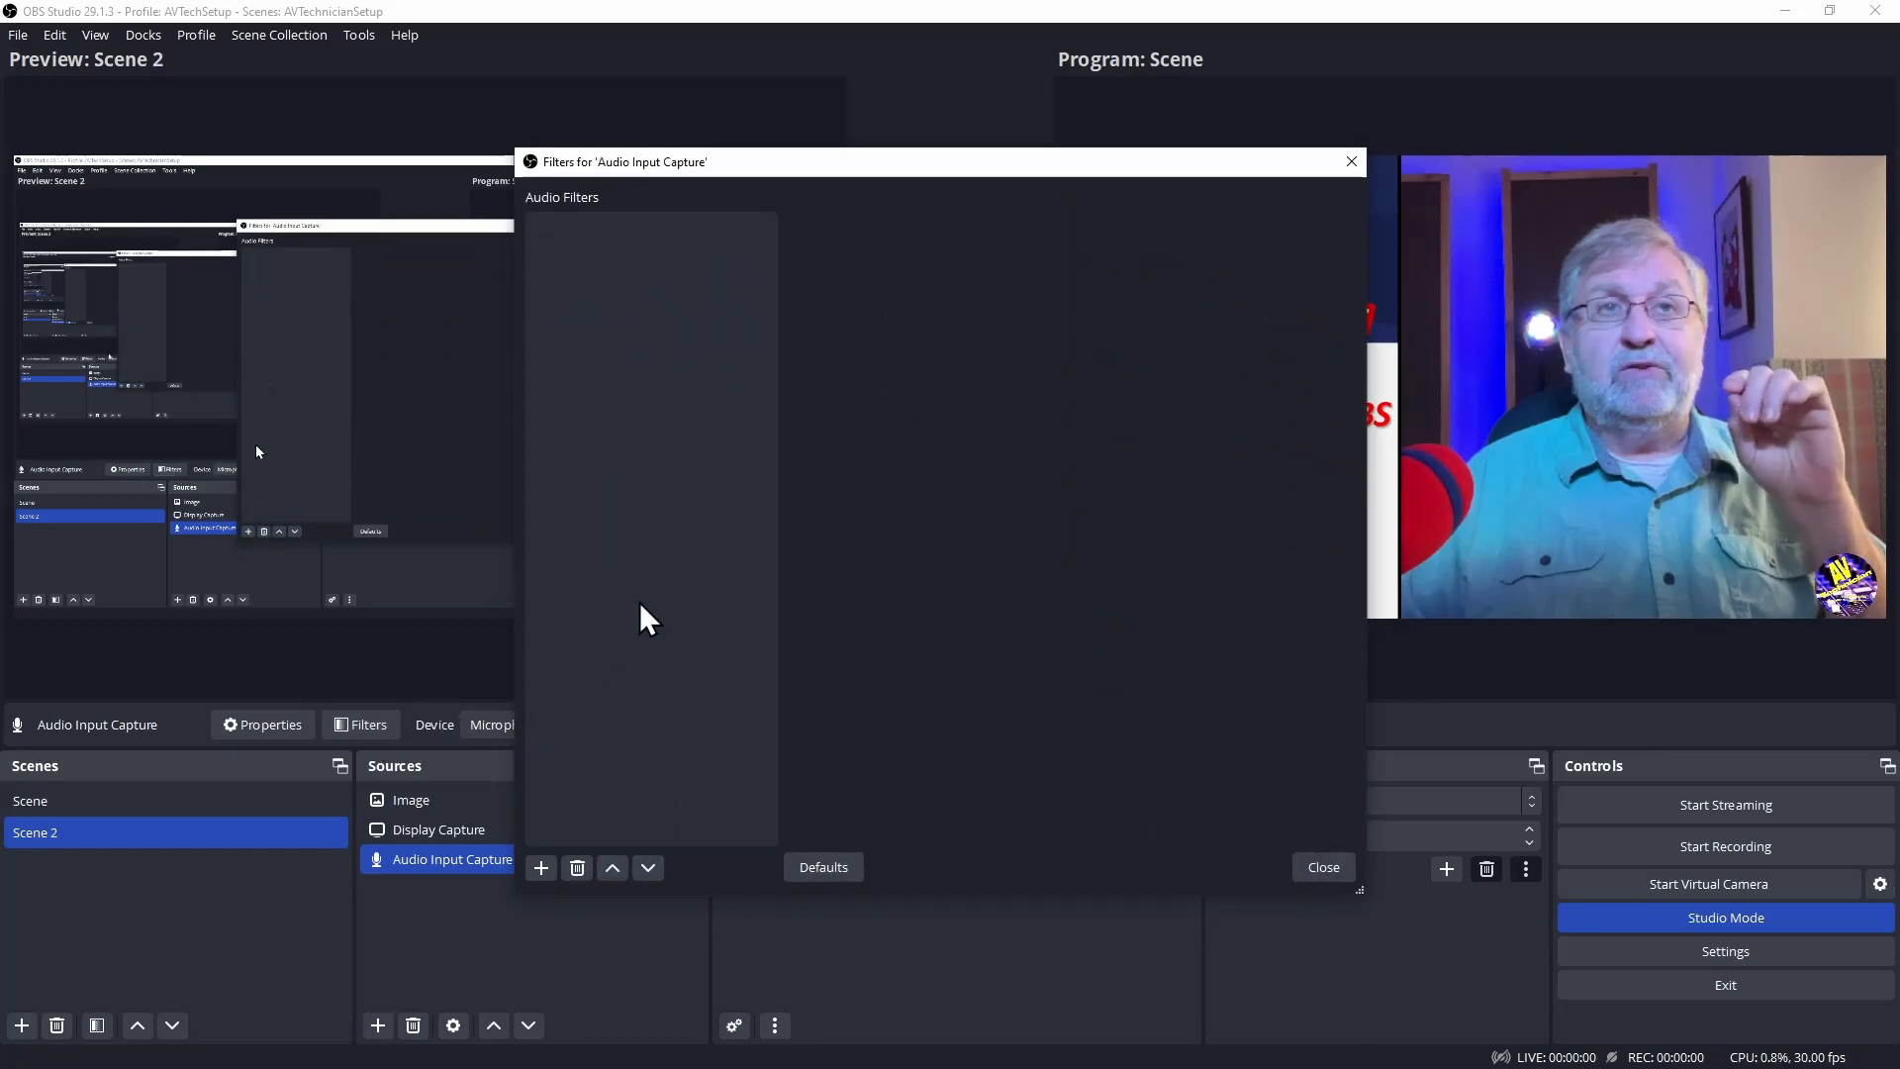
pyautogui.click(539, 869)
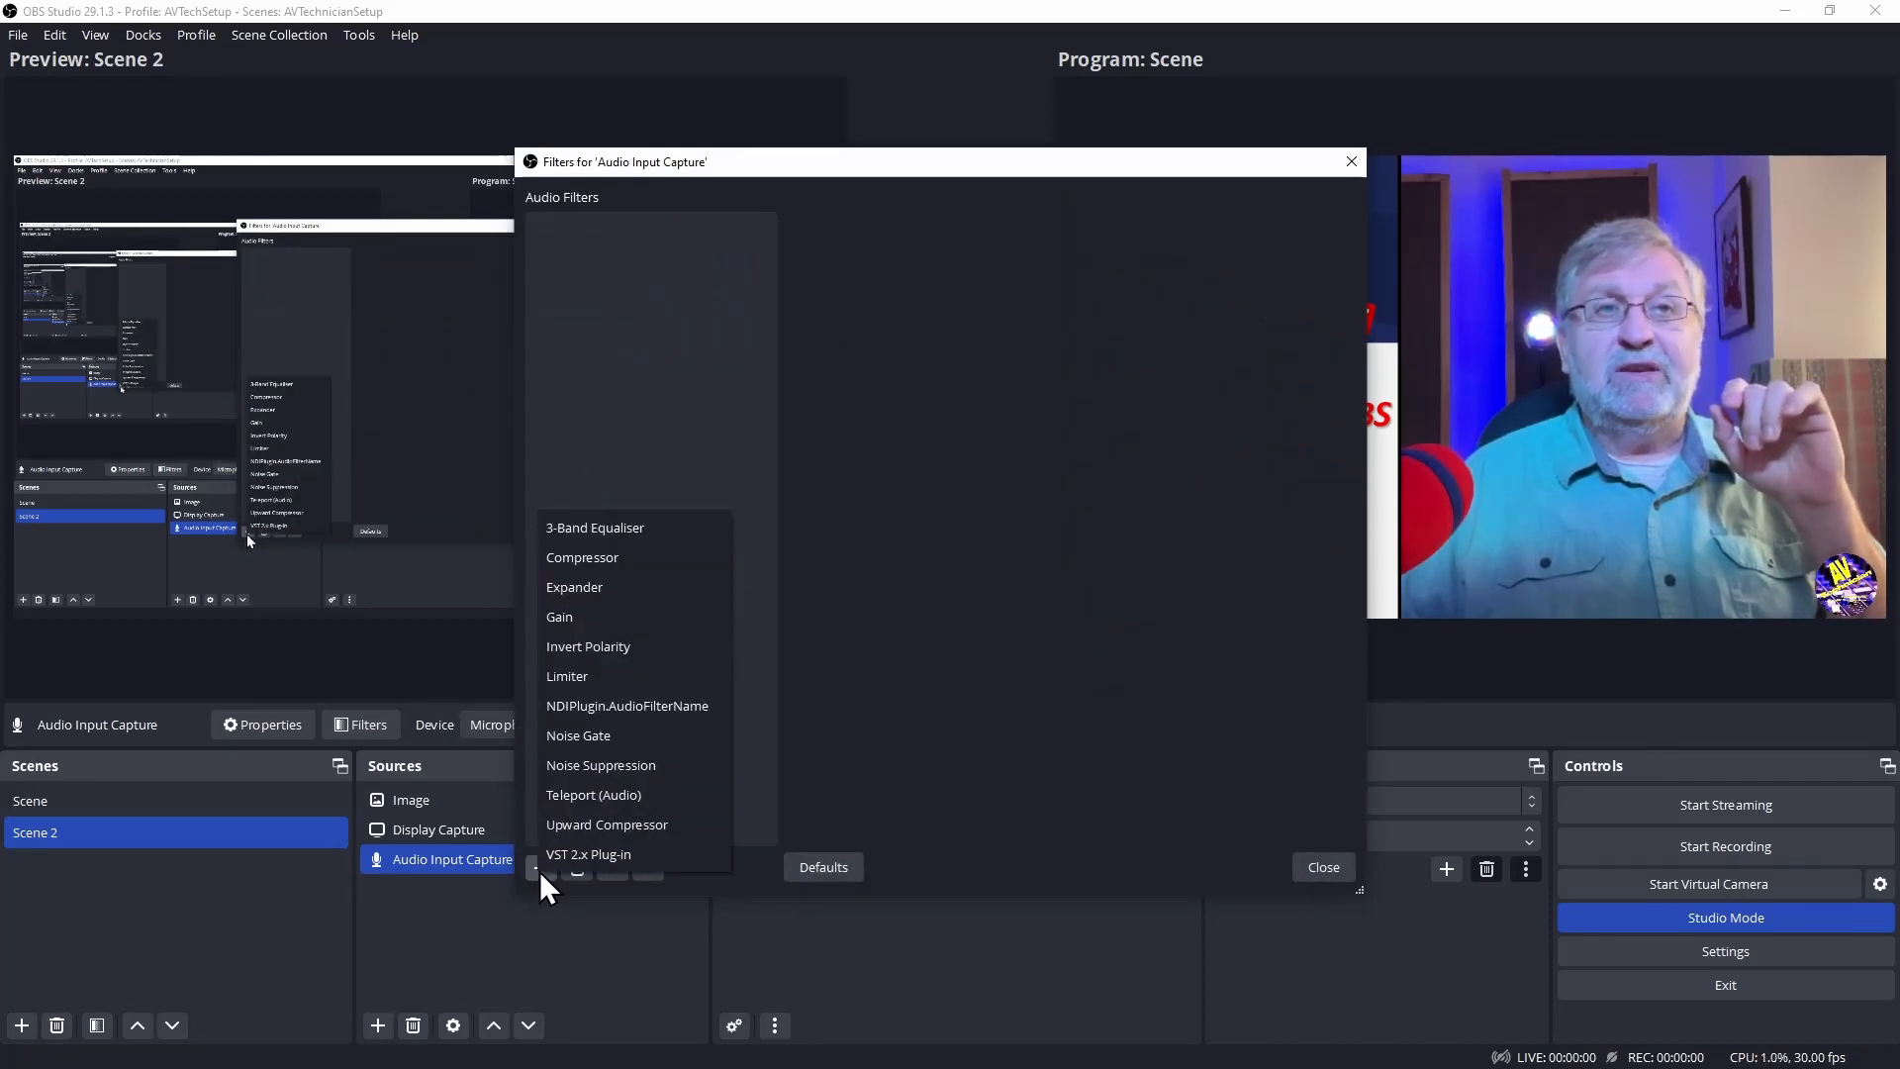
pyautogui.click(606, 526)
pyautogui.click(912, 561)
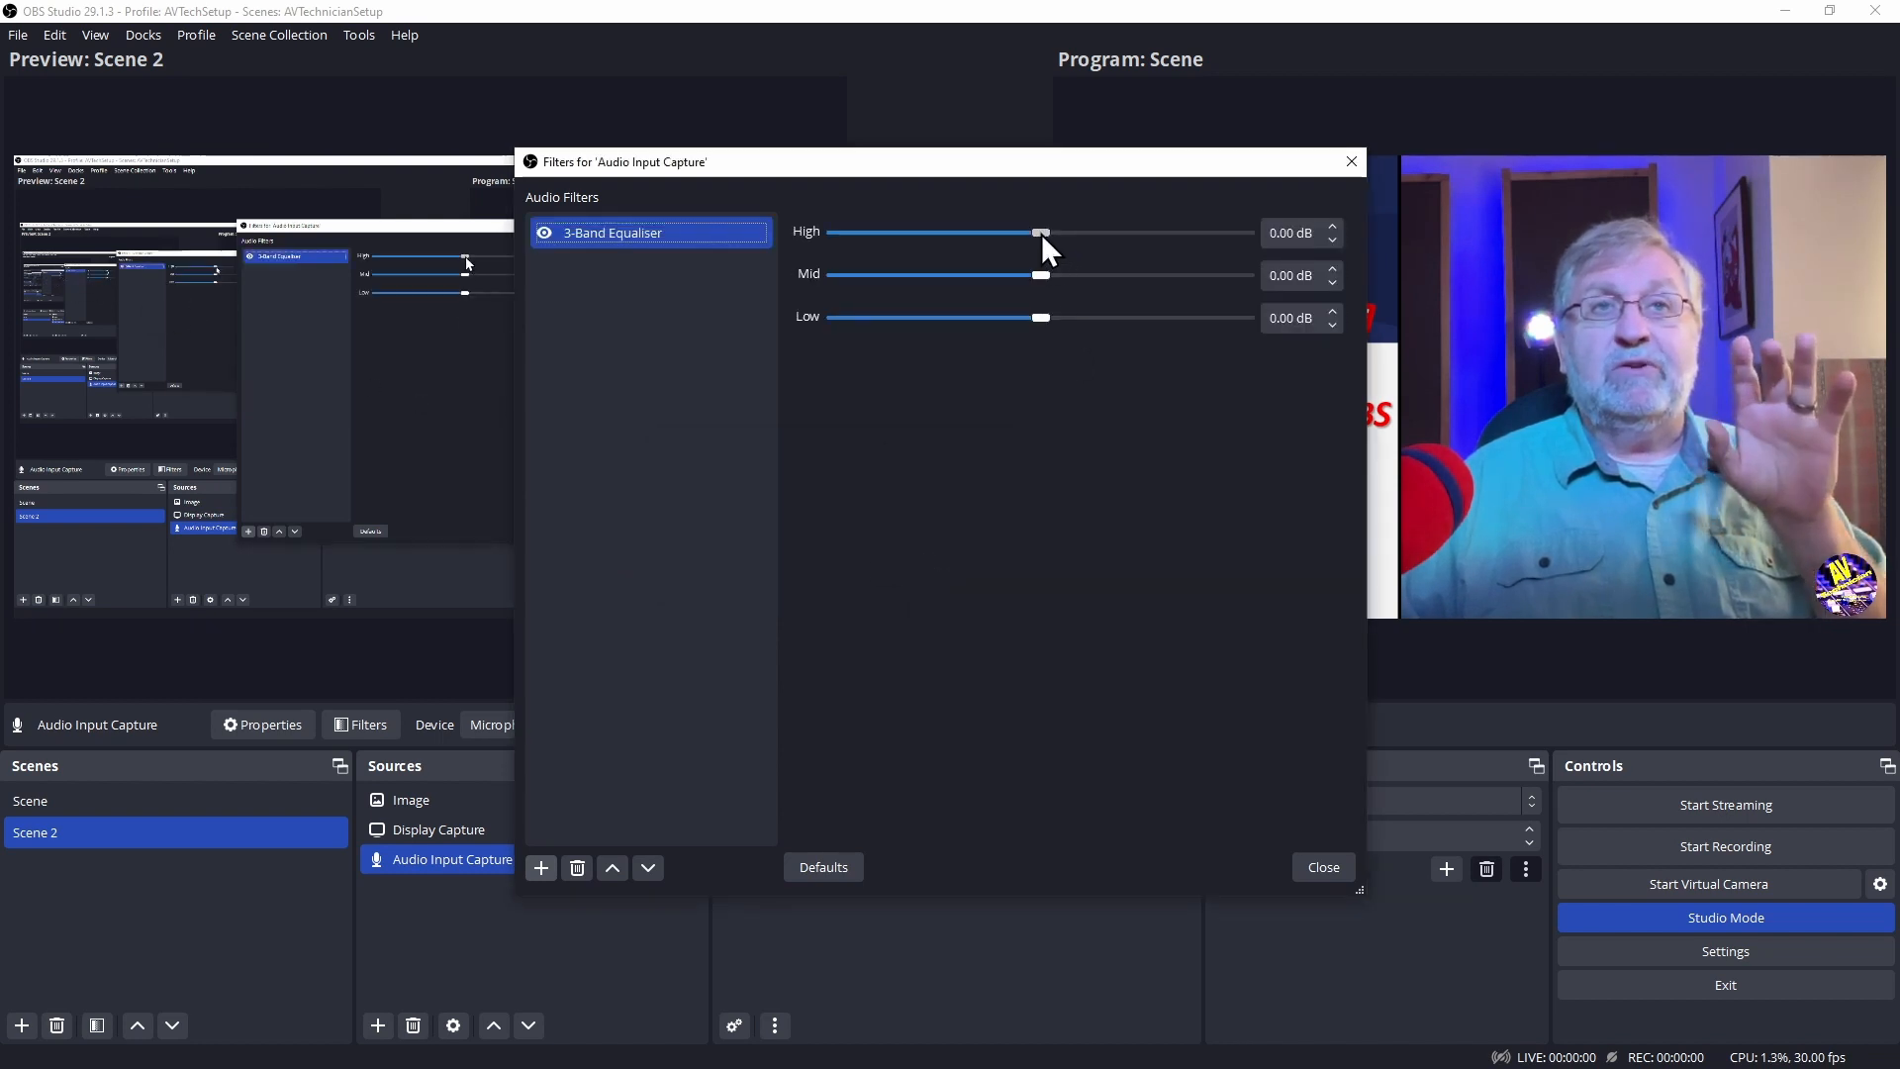
# Nudge the equaliser's Mid and Low bands to 0.10 dB, and delete the 3-Band Equaliser filter
pyautogui.moveTo(1041, 234)
pyautogui.mouseDown()
pyautogui.moveTo(1245, 254)
pyautogui.moveTo(1041, 248)
pyautogui.mouseUp()
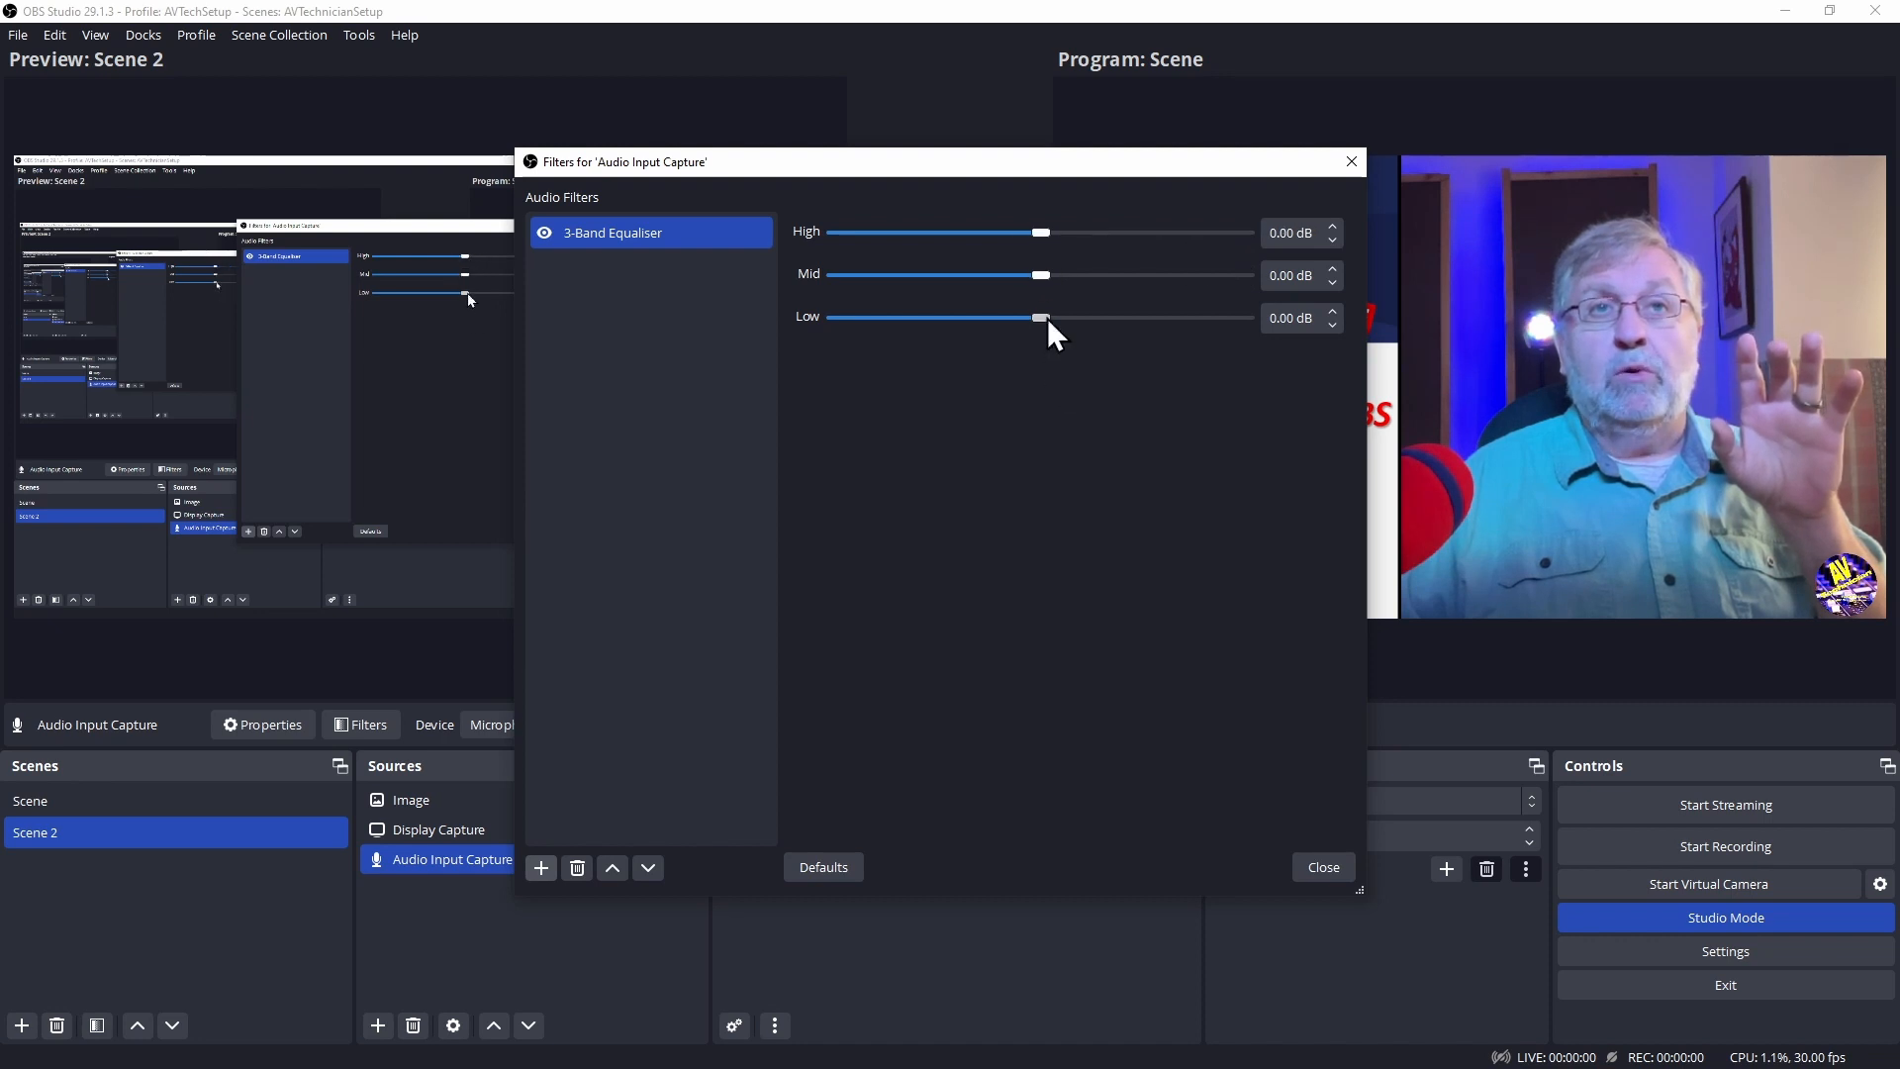
pyautogui.moveTo(1050, 321)
pyautogui.mouseDown()
pyautogui.moveTo(984, 323)
pyautogui.moveTo(1225, 325)
pyautogui.moveTo(1053, 317)
pyautogui.moveTo(1231, 280)
pyautogui.moveTo(952, 283)
pyautogui.moveTo(1154, 294)
pyautogui.moveTo(1043, 301)
pyautogui.mouseUp()
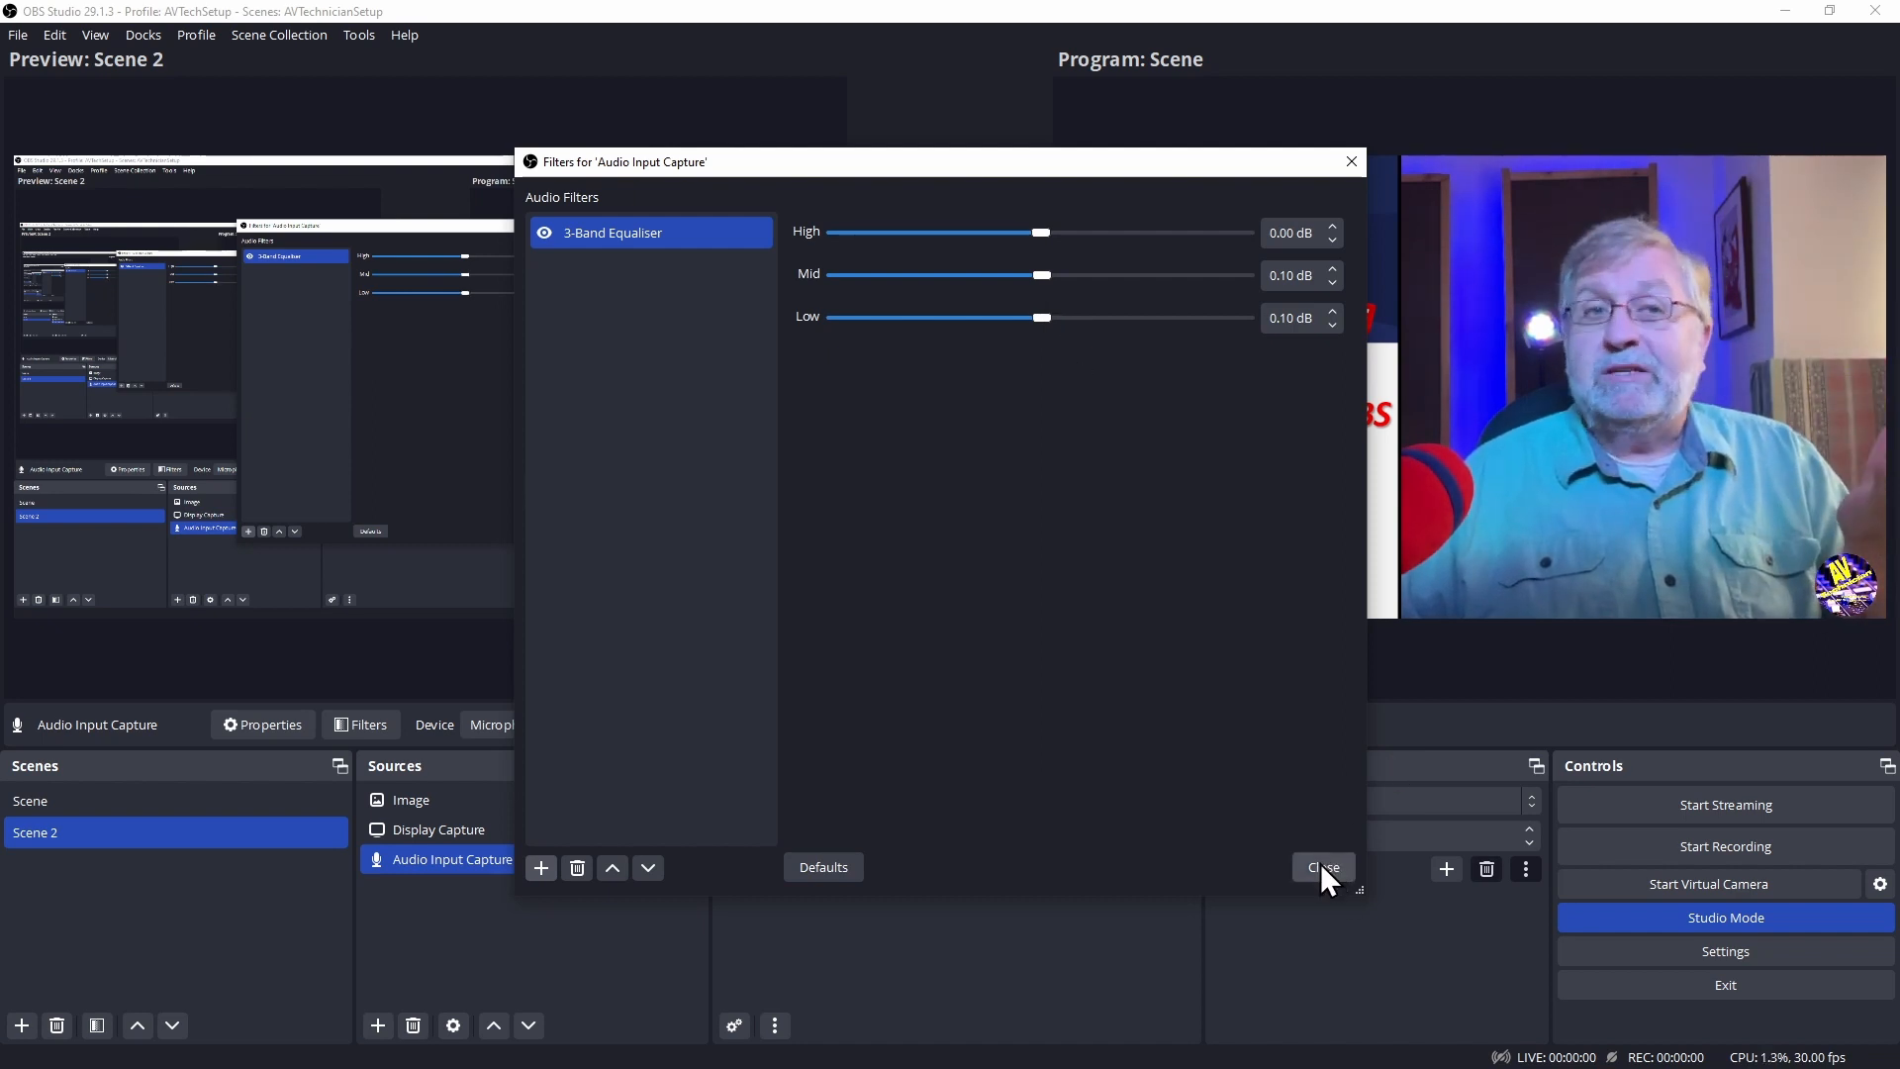
pyautogui.click(577, 868)
pyautogui.click(1025, 551)
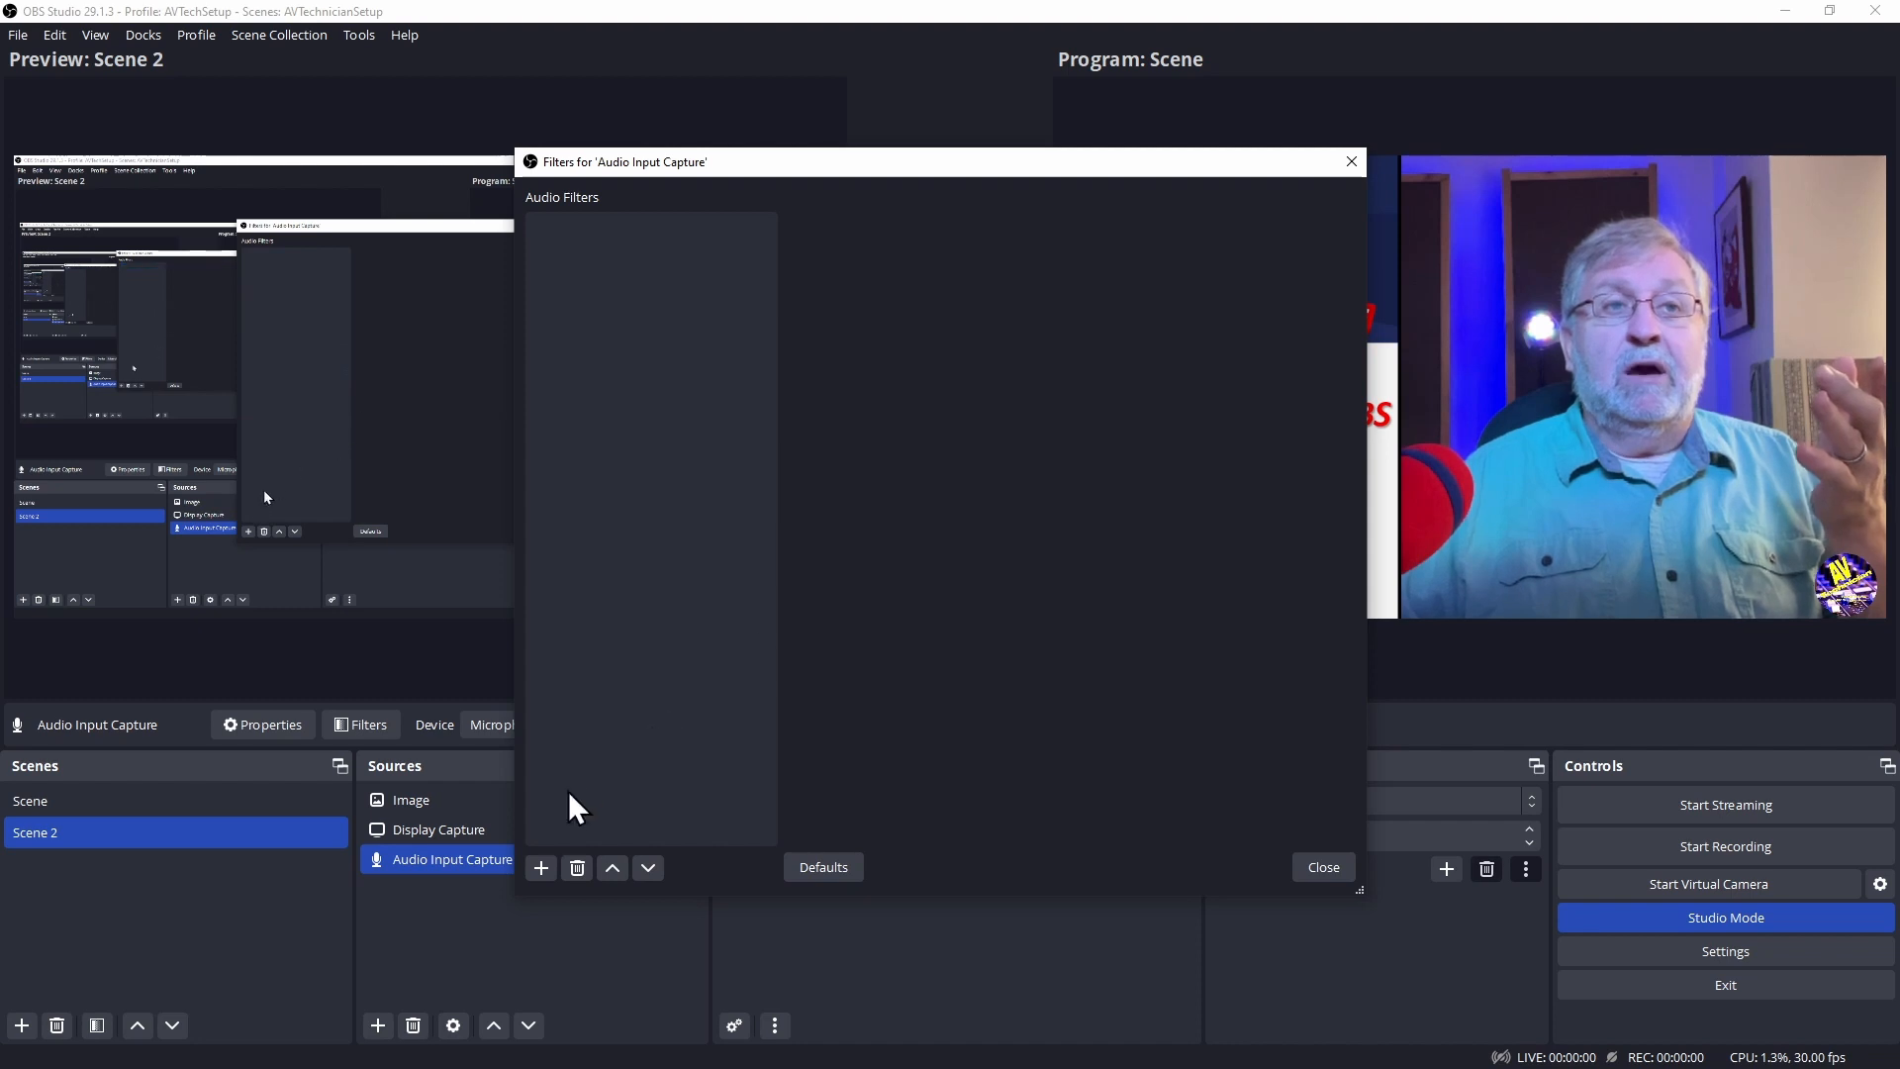
# Add a Noise Suppression filter to Audio Input Capture under its default name
pyautogui.click(543, 869)
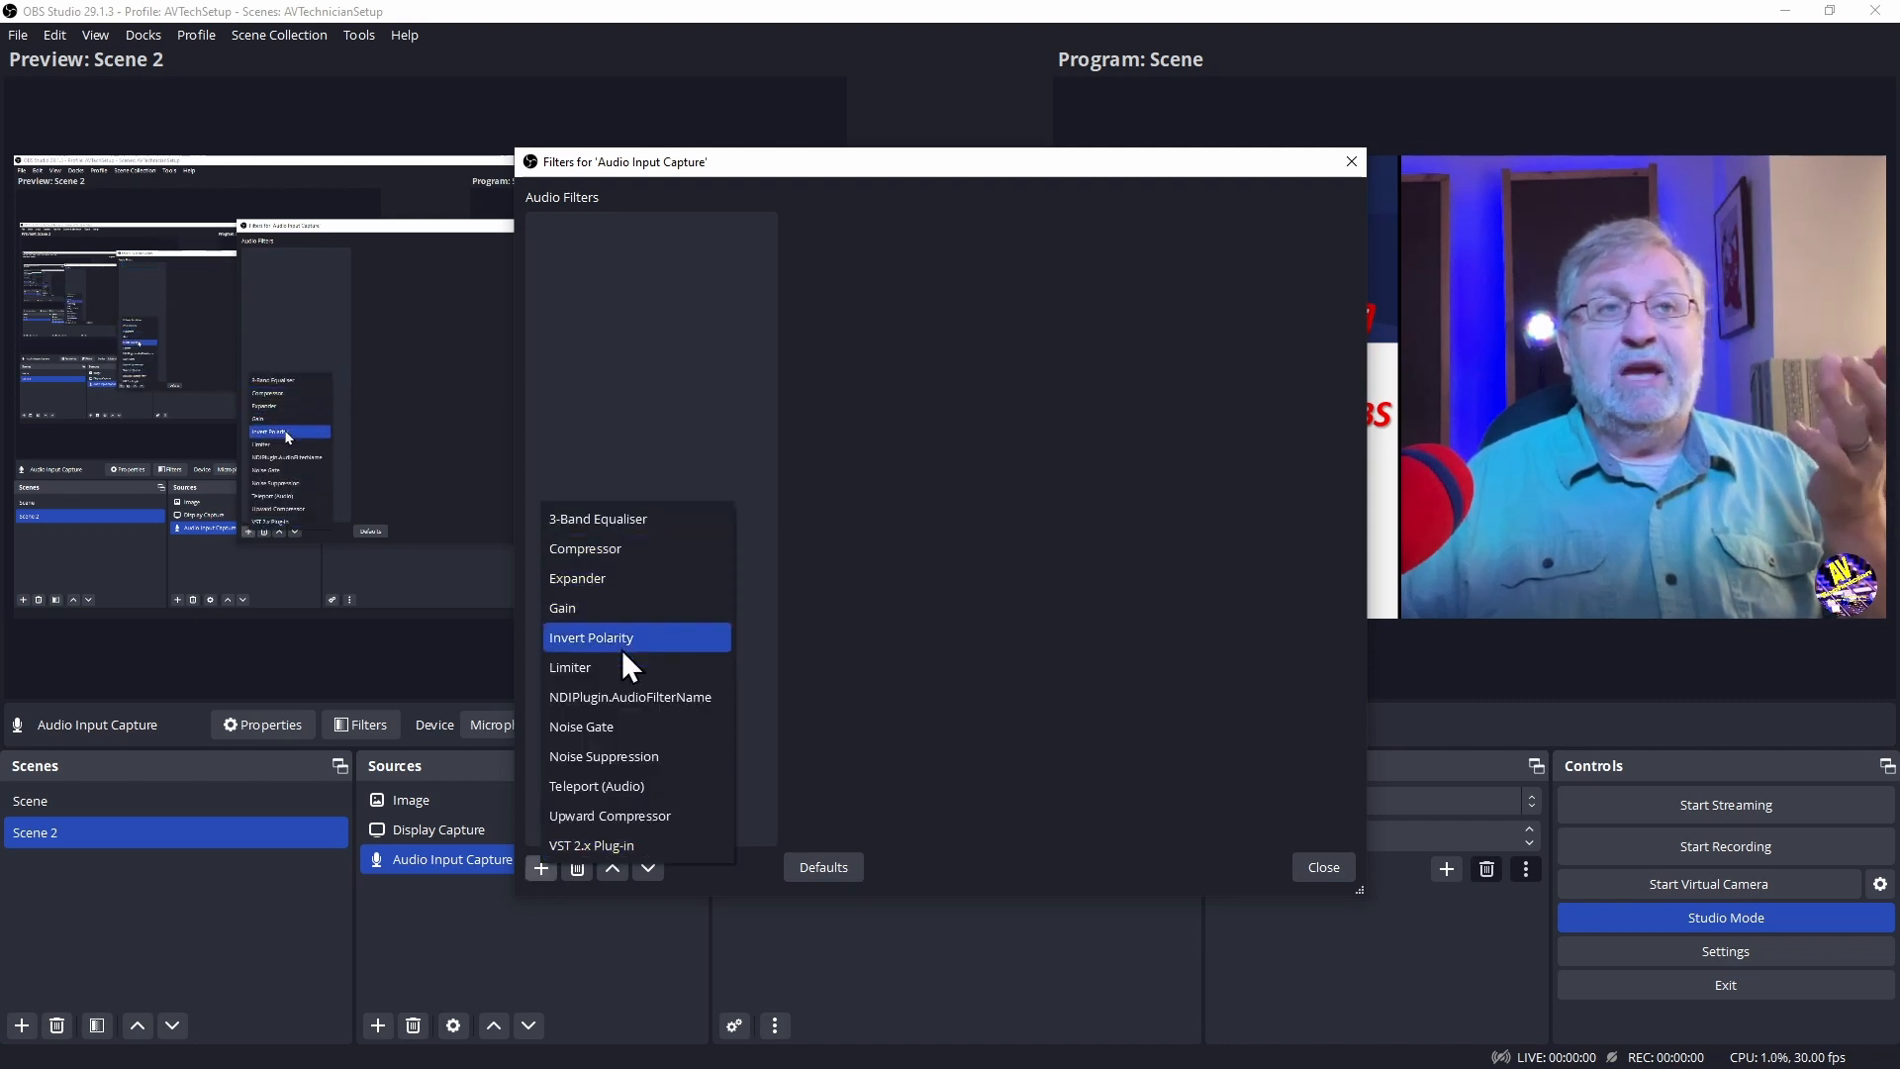
pyautogui.click(639, 756)
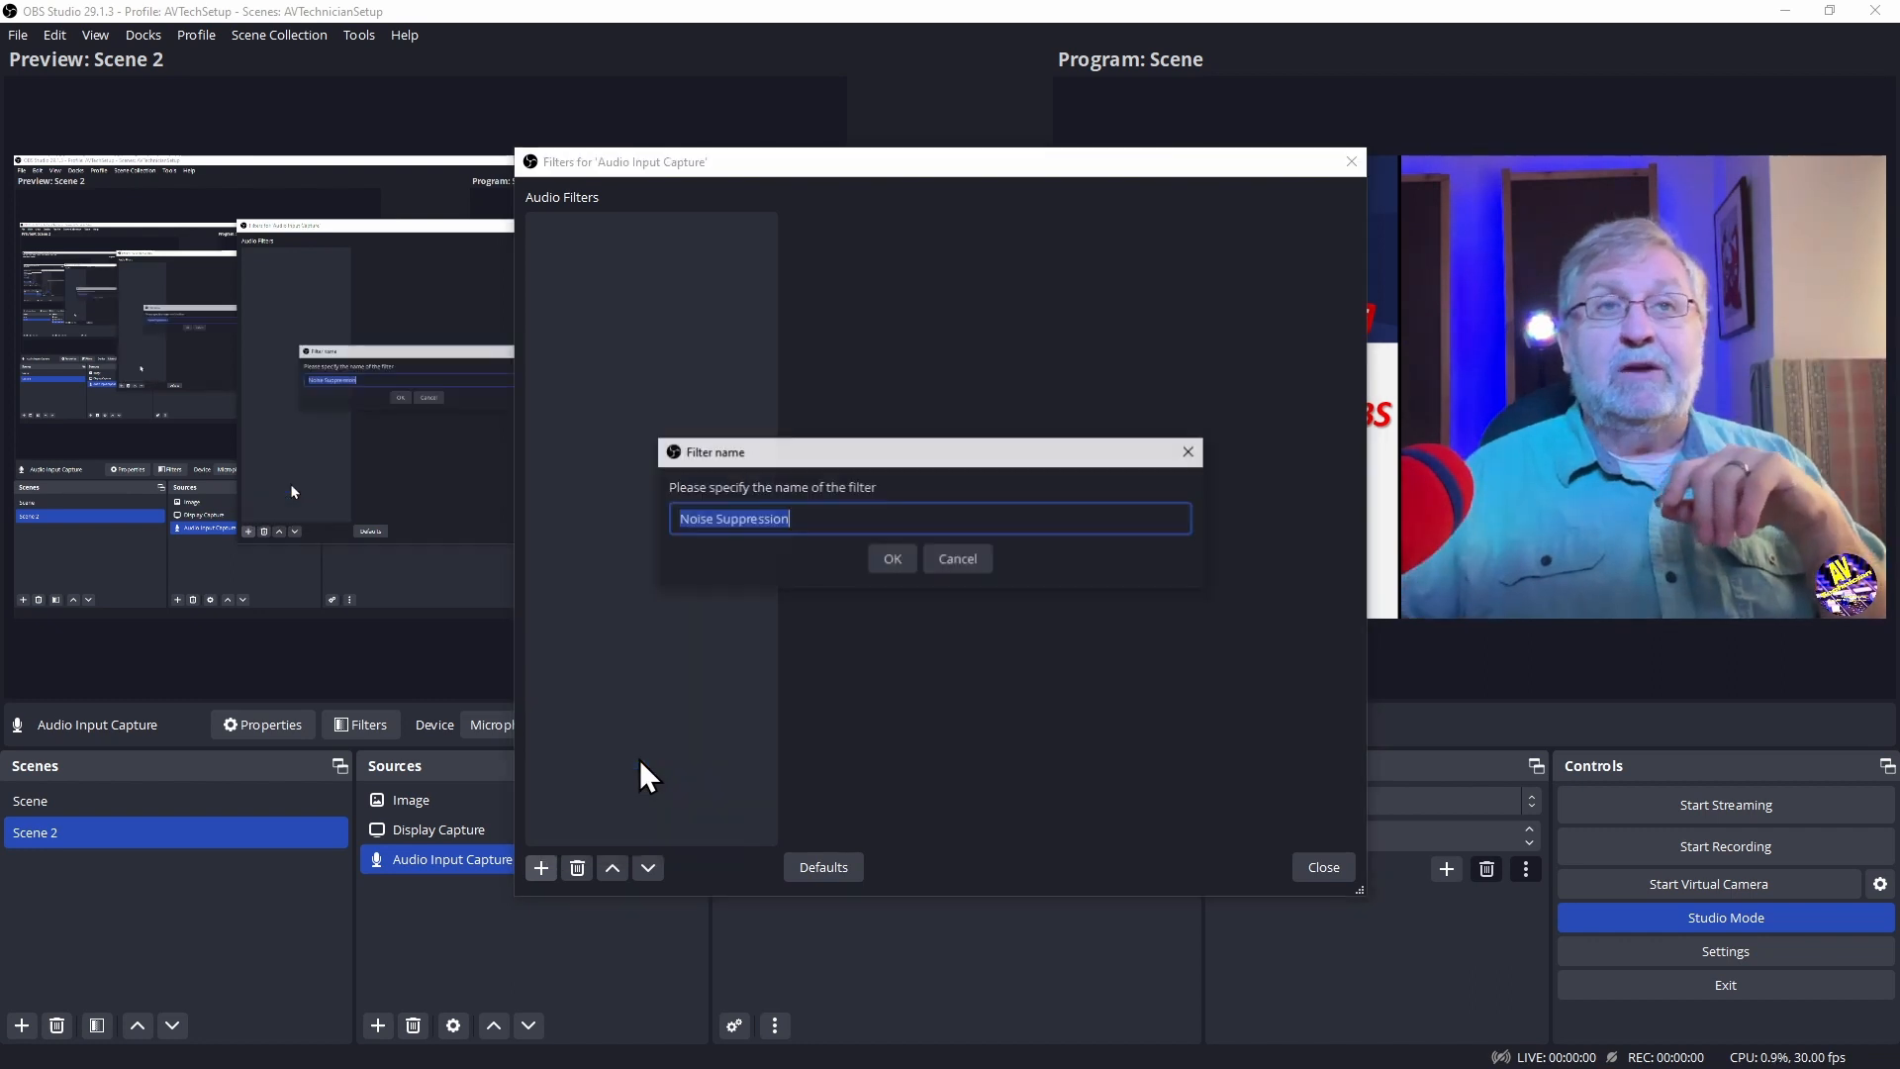
pyautogui.click(893, 560)
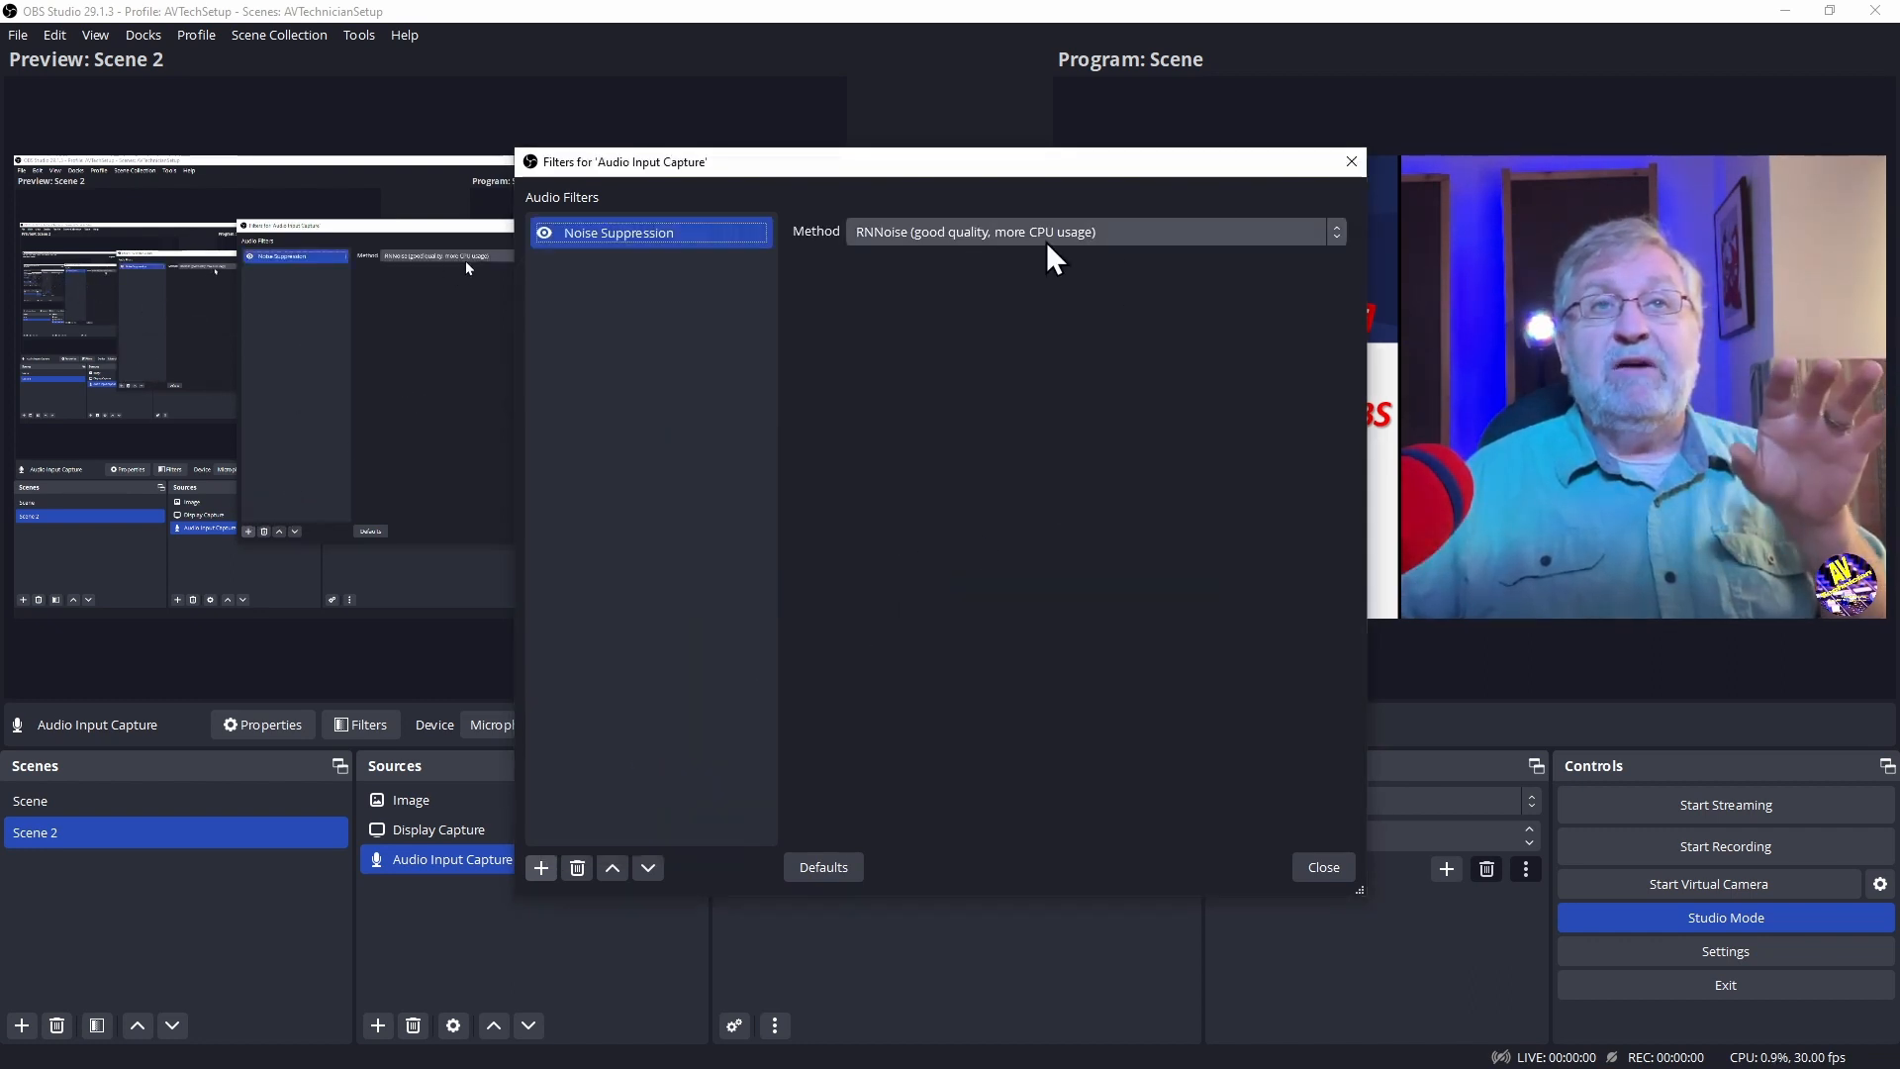
# Switch the noise suppression method to Speex (low CPU usage, low quality) and set the suppression level to -38 dB
pyautogui.click(1112, 234)
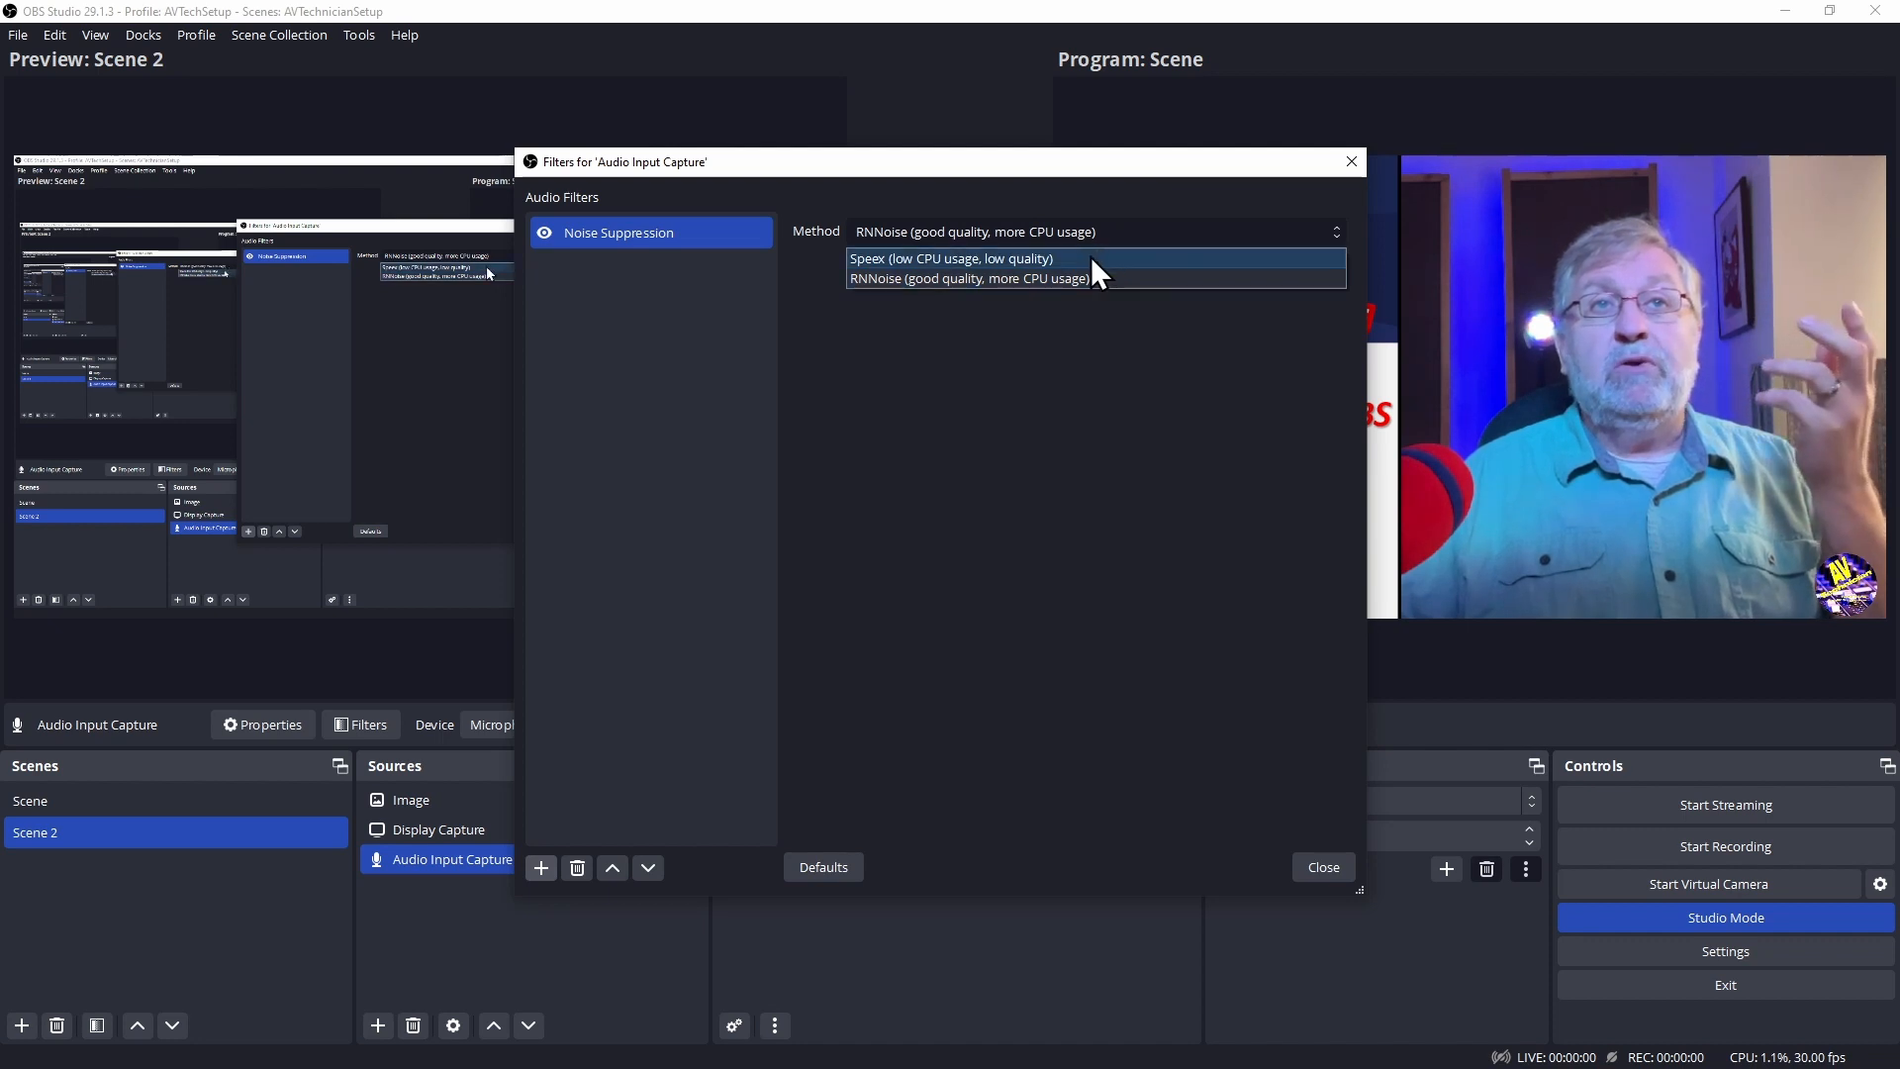
pyautogui.click(1093, 261)
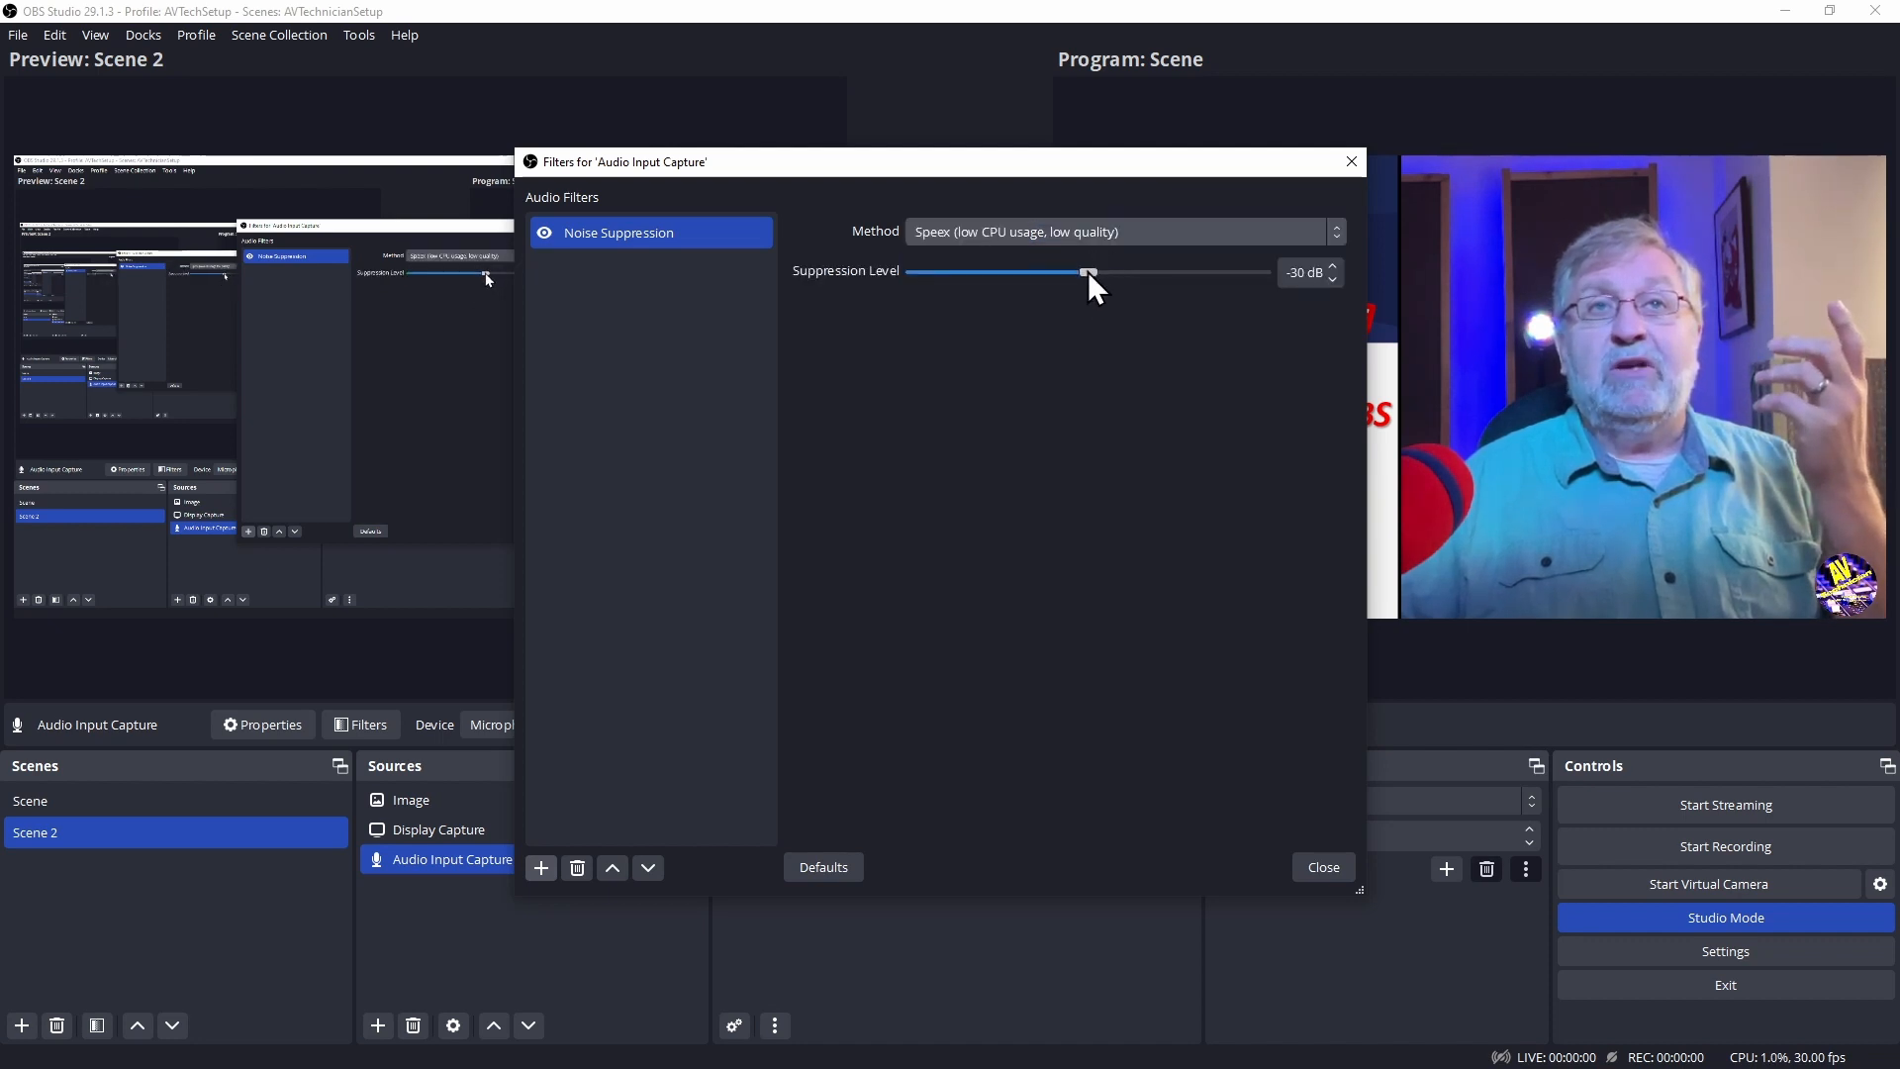
pyautogui.moveTo(1089, 275)
pyautogui.mouseDown()
pyautogui.moveTo(1204, 276)
pyautogui.moveTo(1093, 281)
pyautogui.mouseUp()
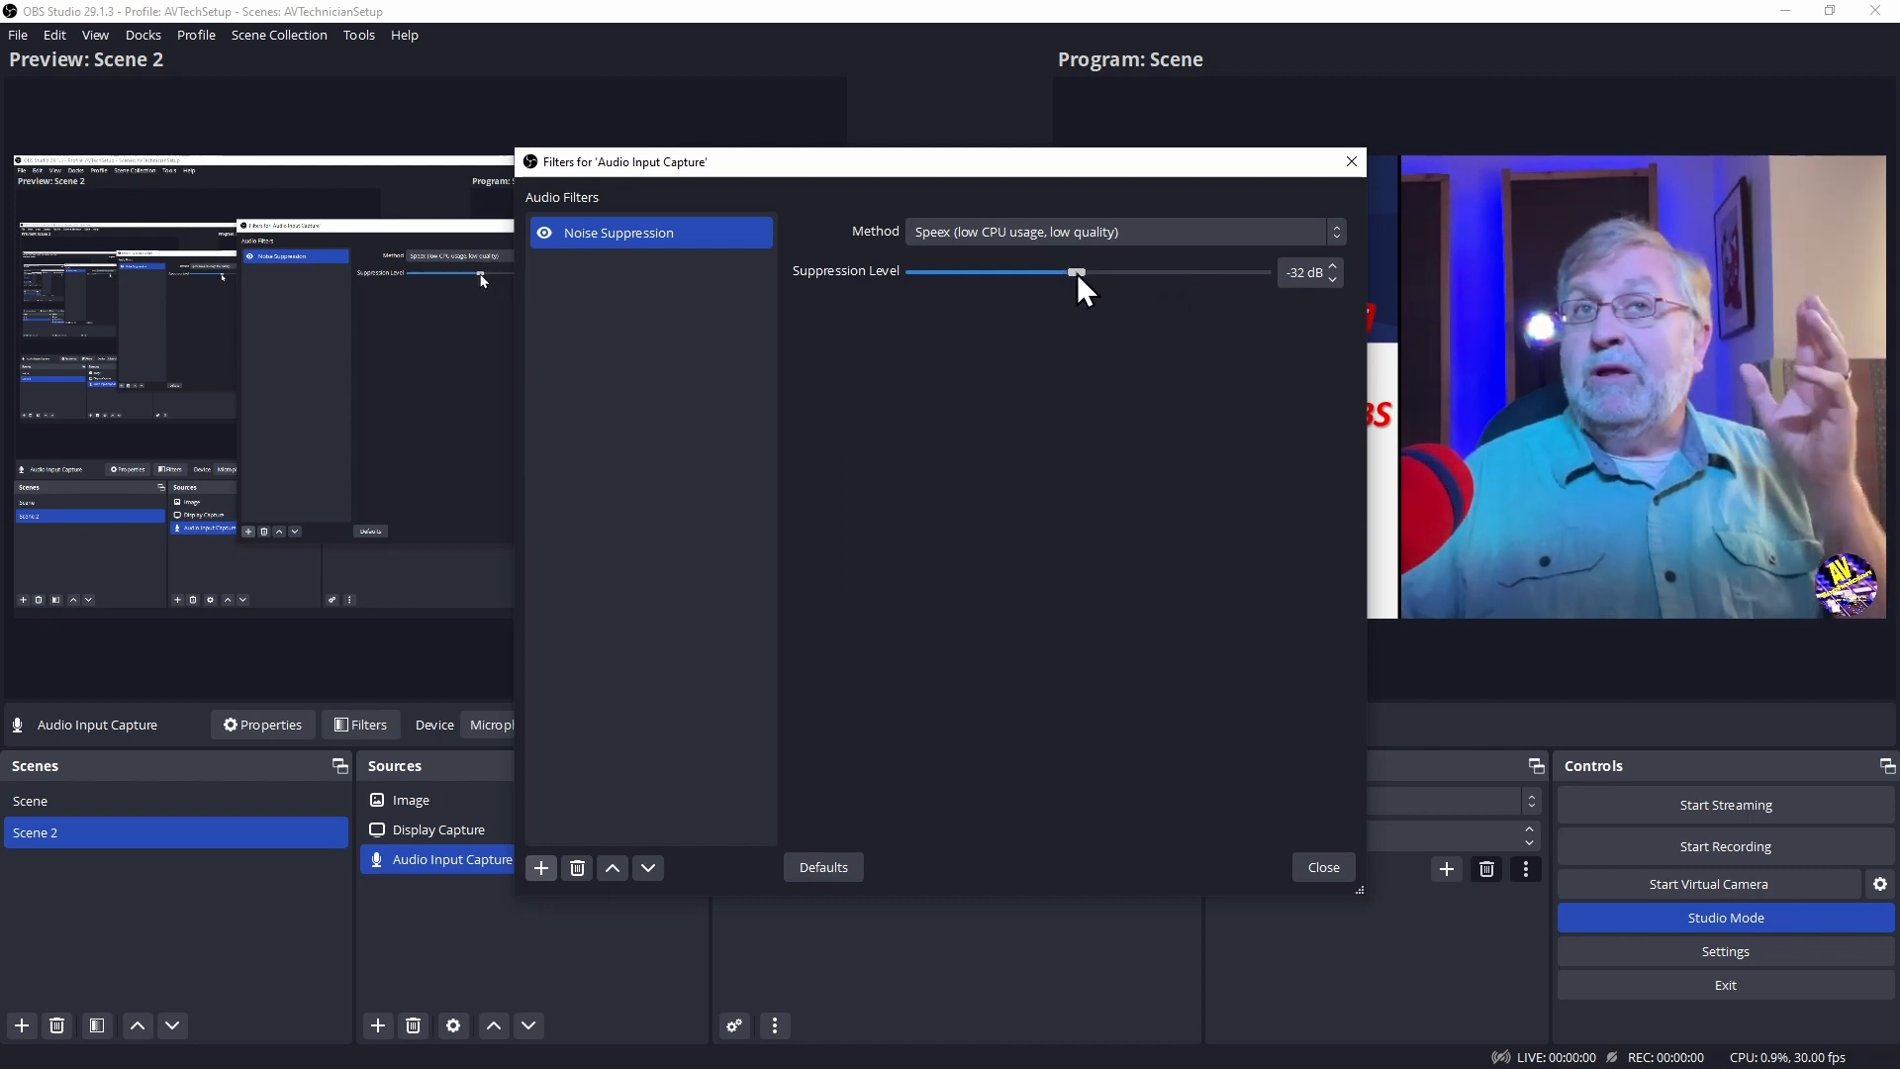
pyautogui.moveTo(1081, 274); pyautogui.dragTo(1043, 297)
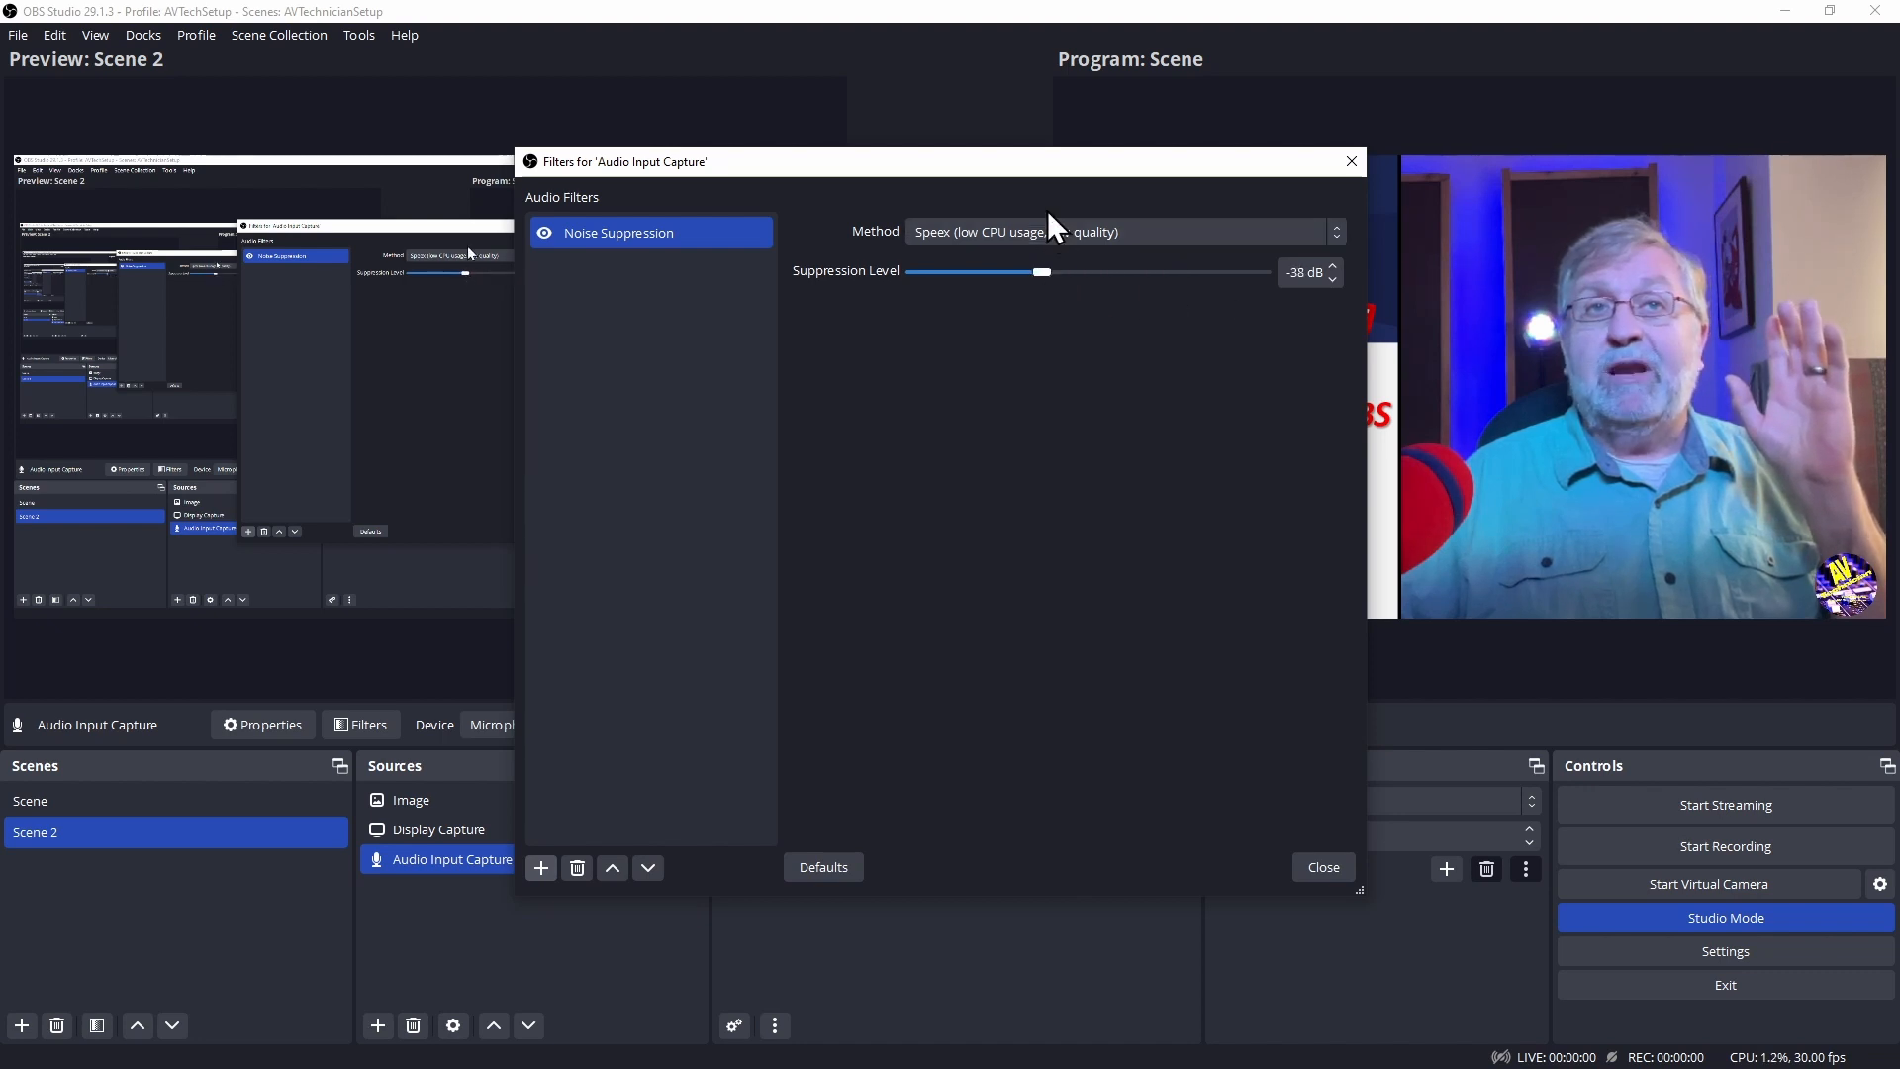
# Set the noise suppression method to RNNoise (good quality, more CPU usage), and delete the Noise Suppression filter
pyautogui.click(1052, 231)
pyautogui.click(1012, 280)
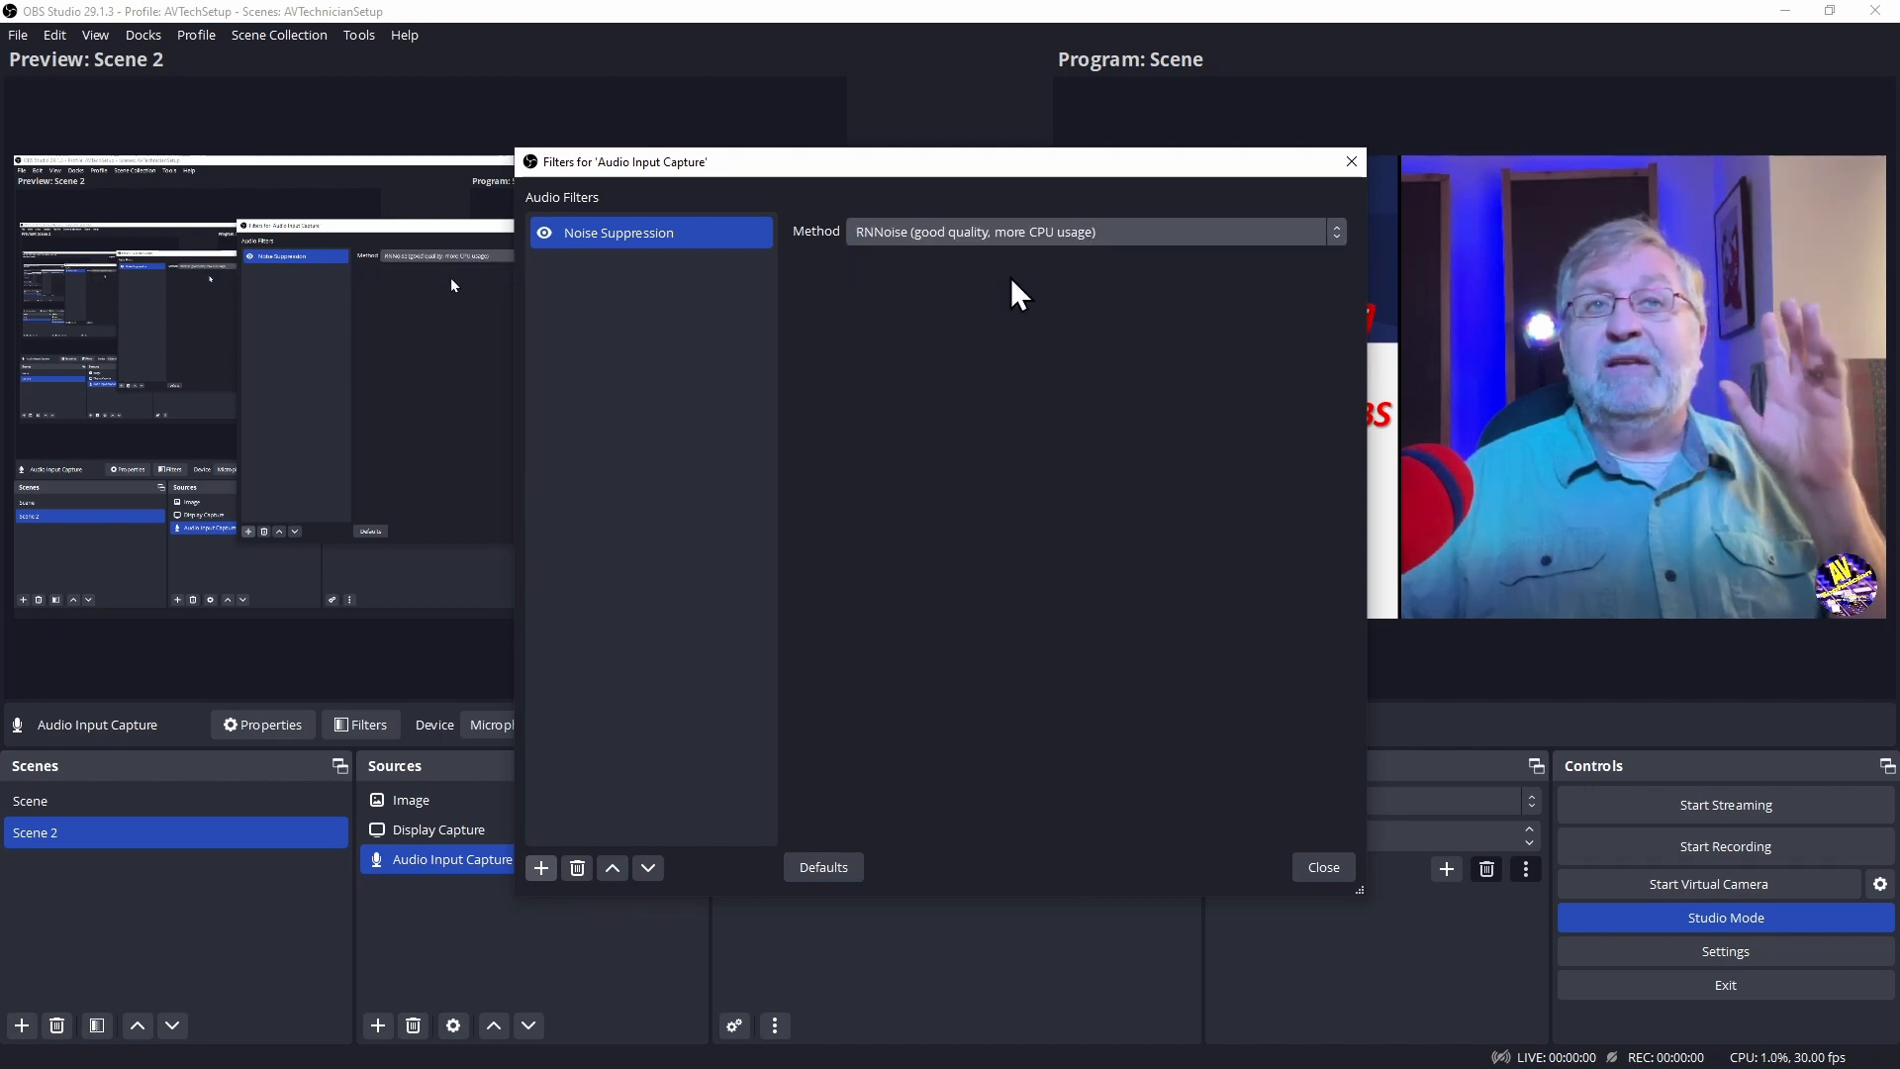
pyautogui.click(578, 868)
pyautogui.click(1033, 557)
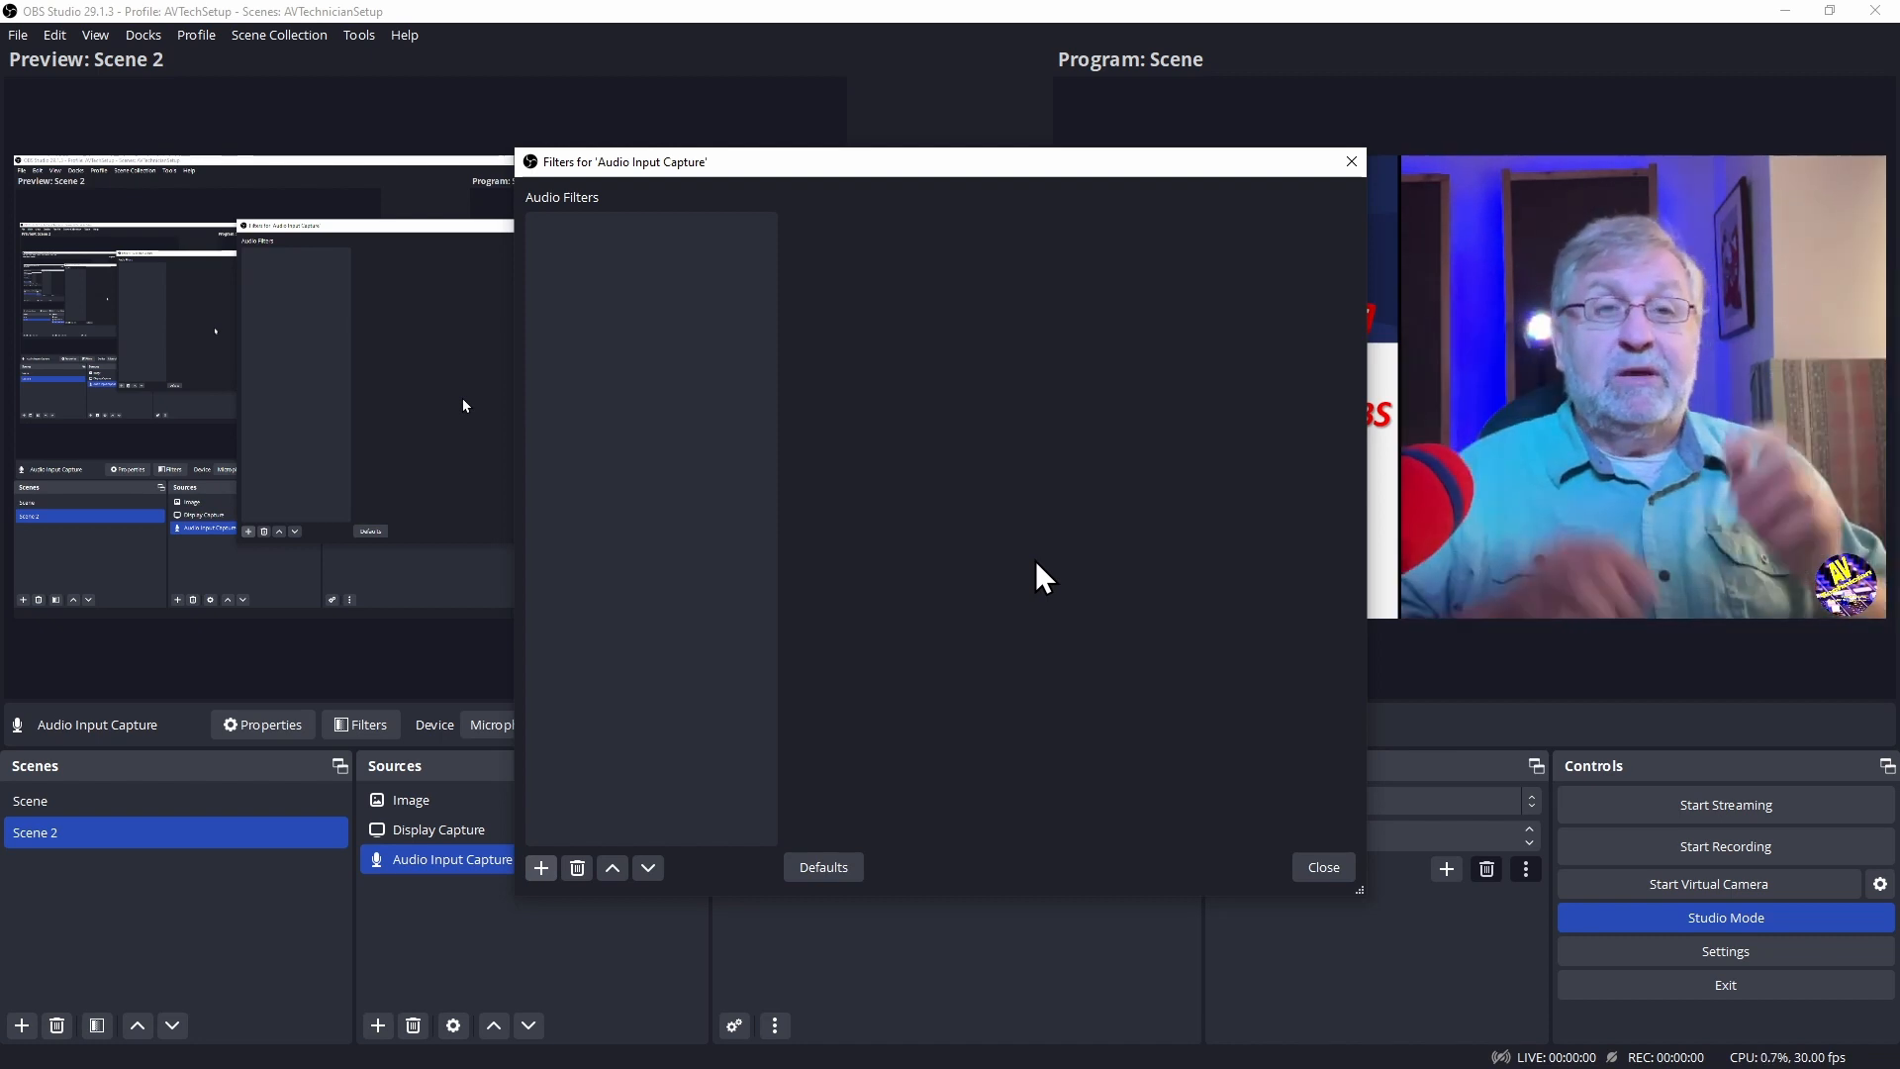
# Review the audio filter types available for Audio Input Capture, and close its filters
pyautogui.click(544, 869)
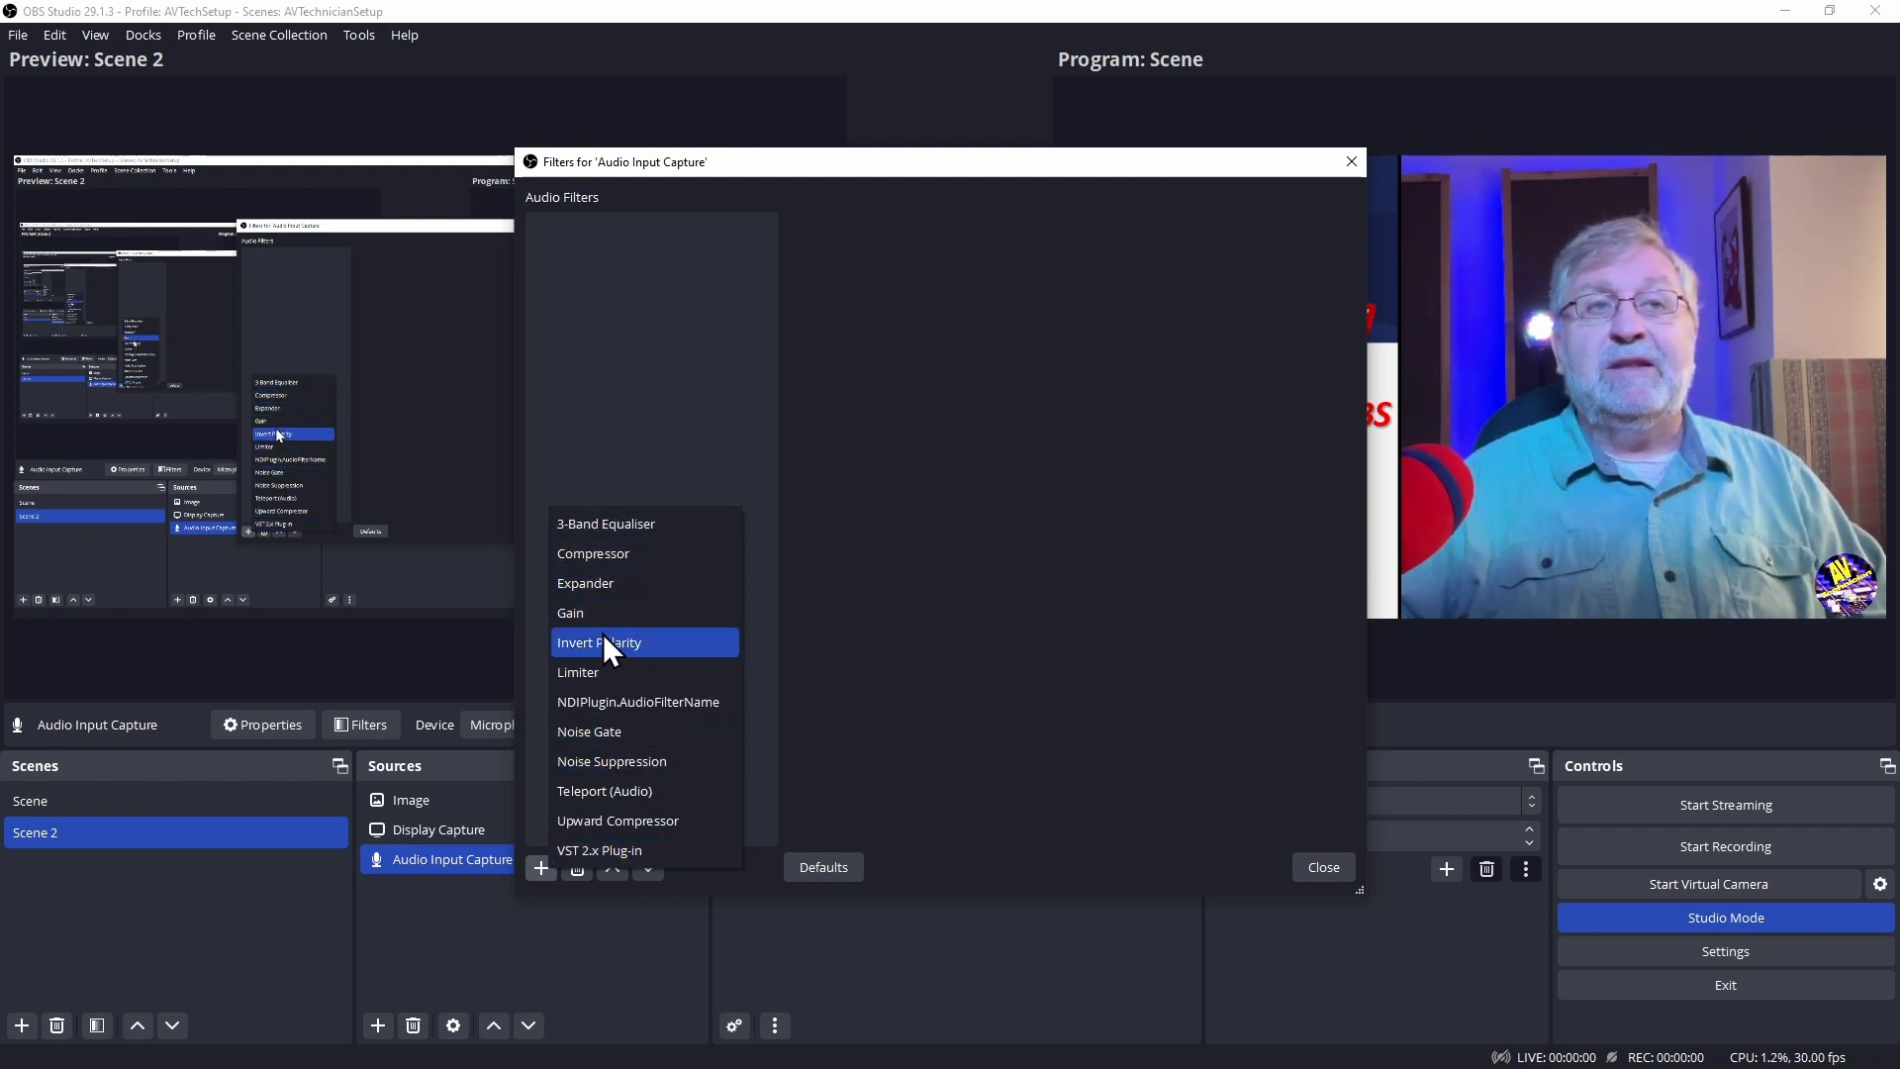
pyautogui.click(651, 348)
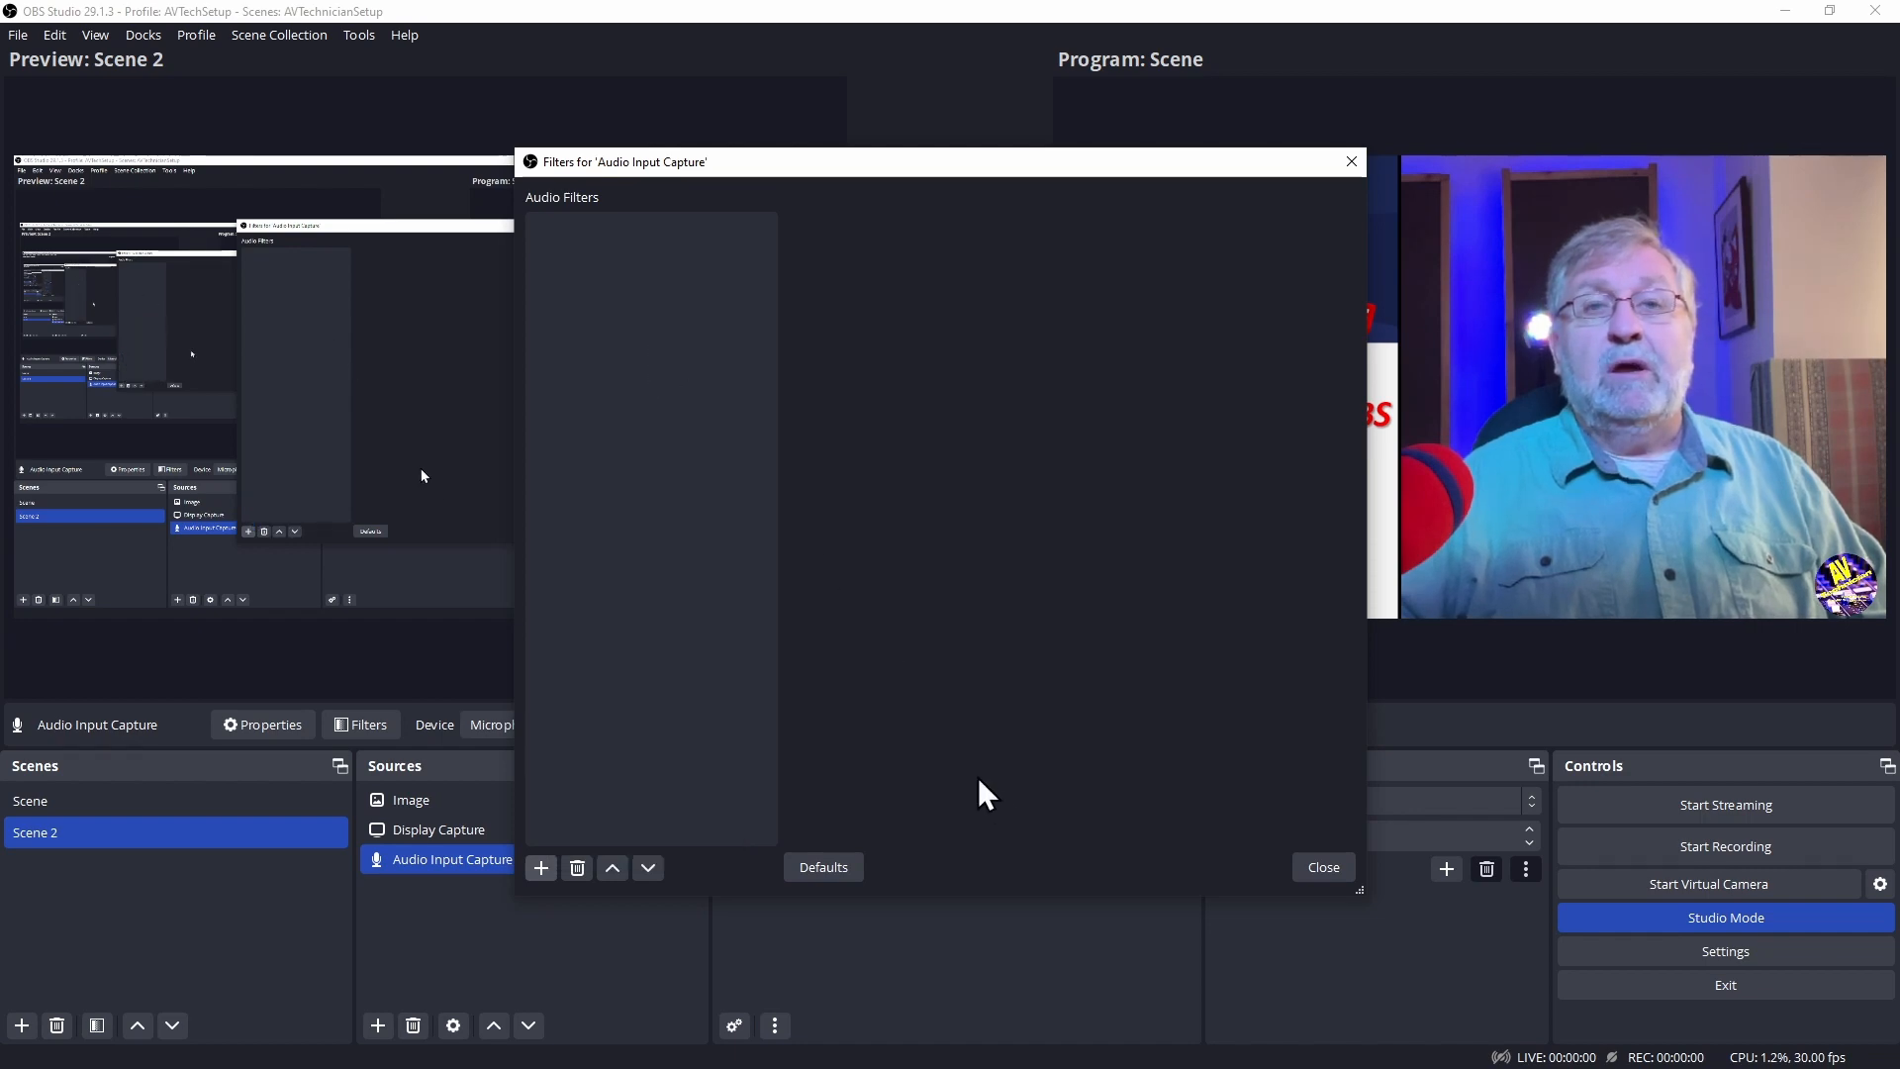
pyautogui.click(1323, 879)
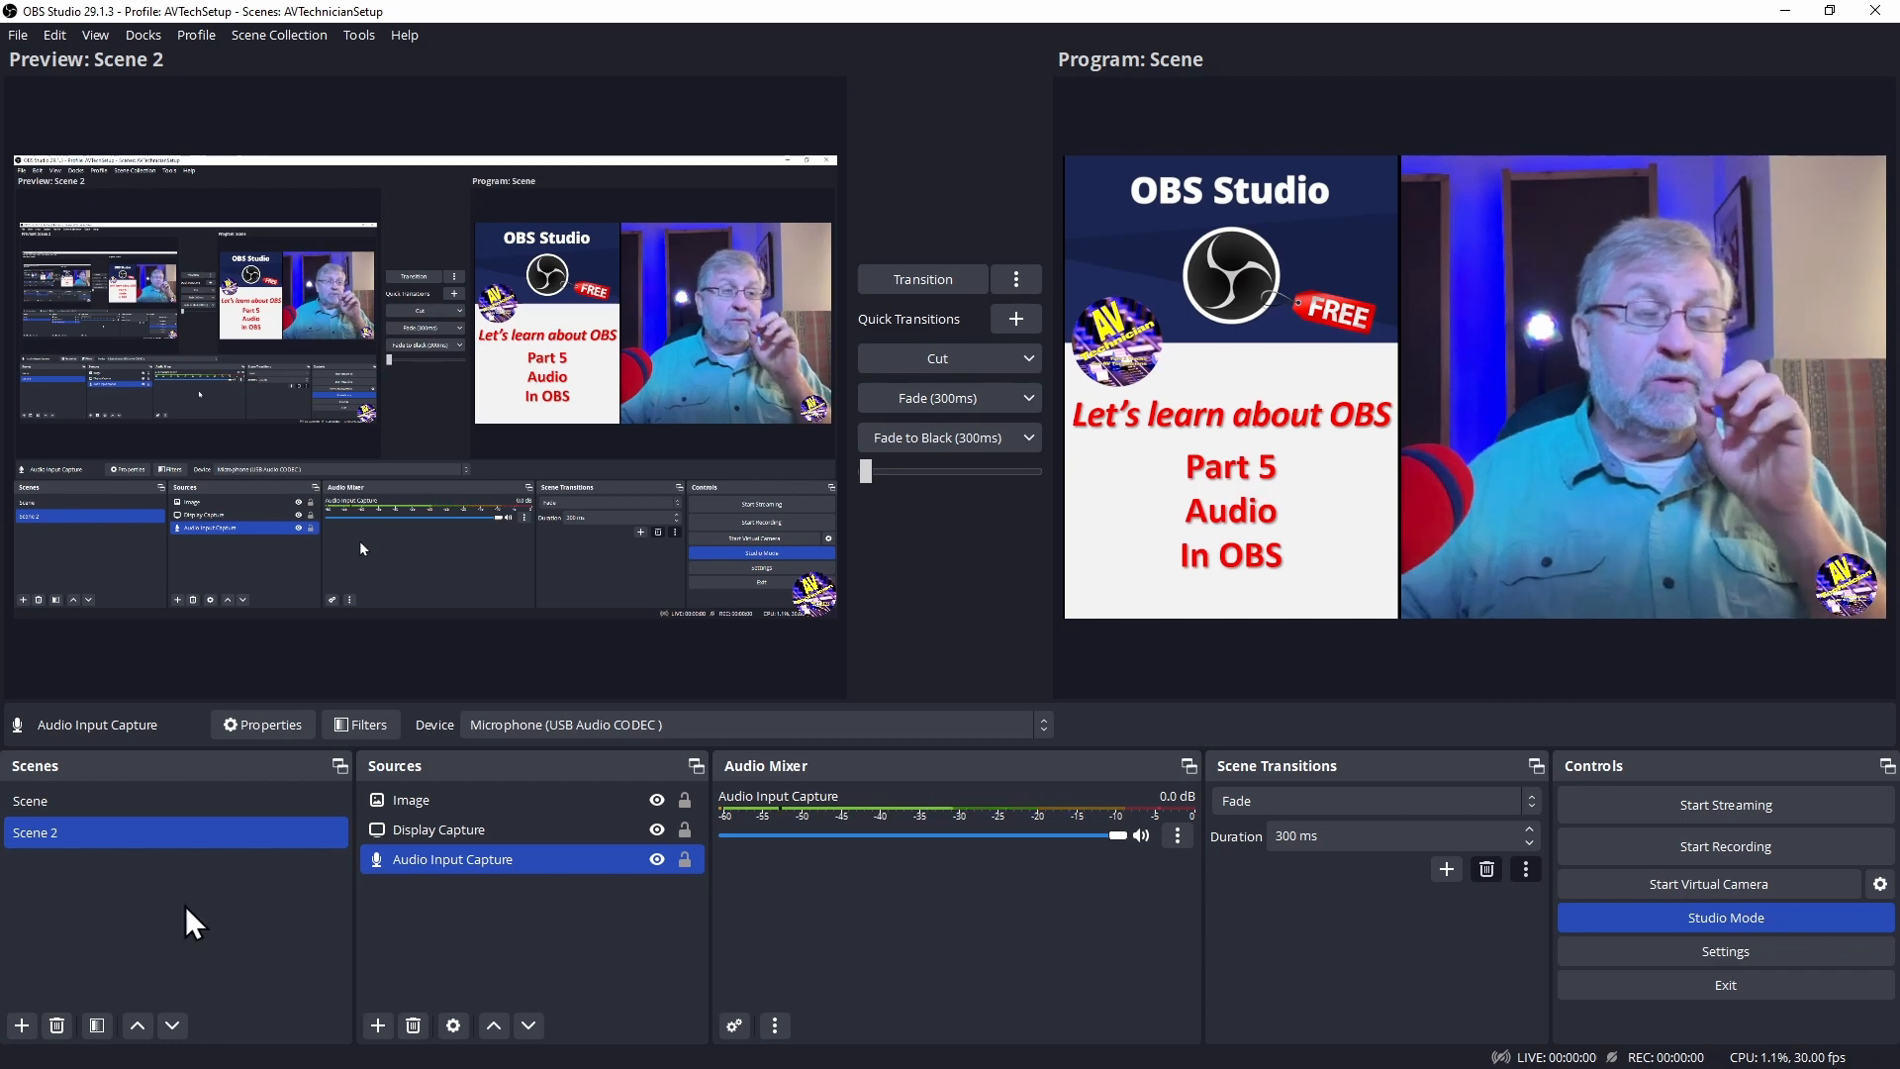
# Create a scene named Scene 3 and add a Media Source to it under its default name
pyautogui.click(22, 1036)
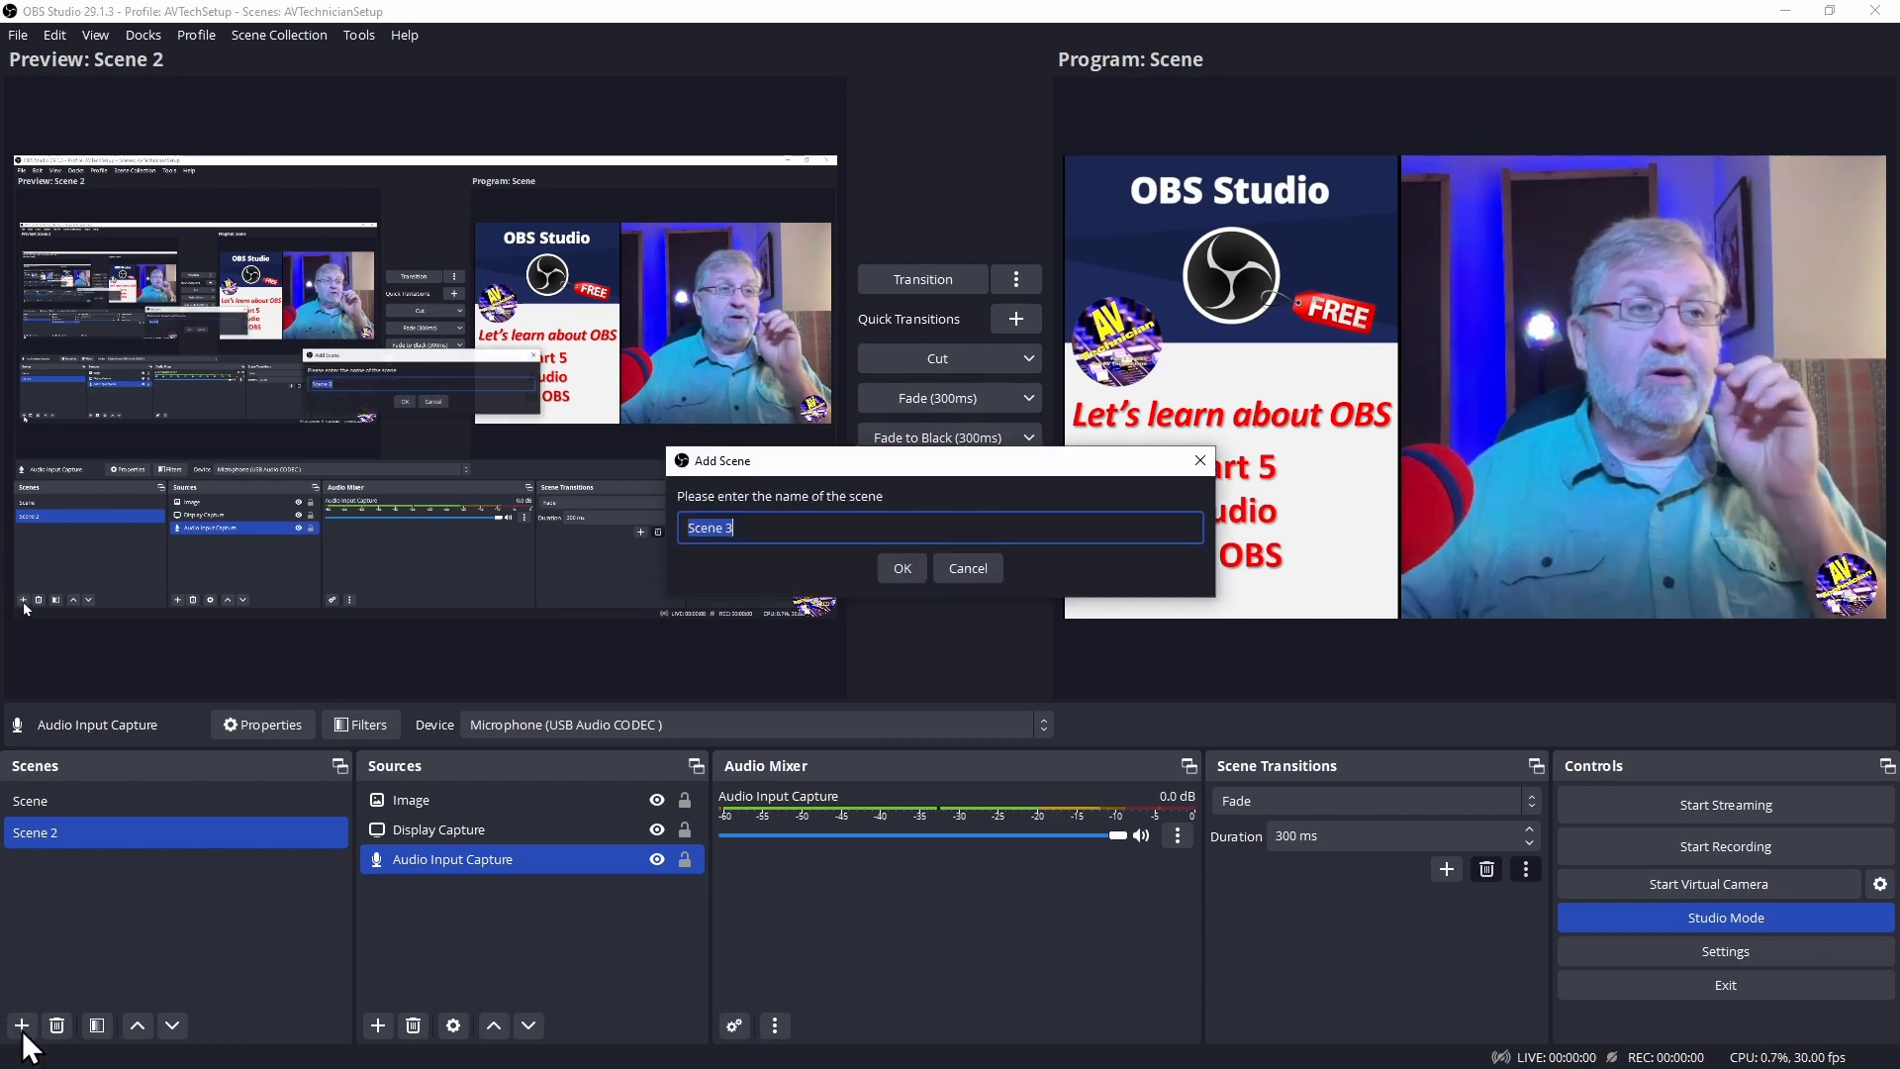
pyautogui.click(903, 569)
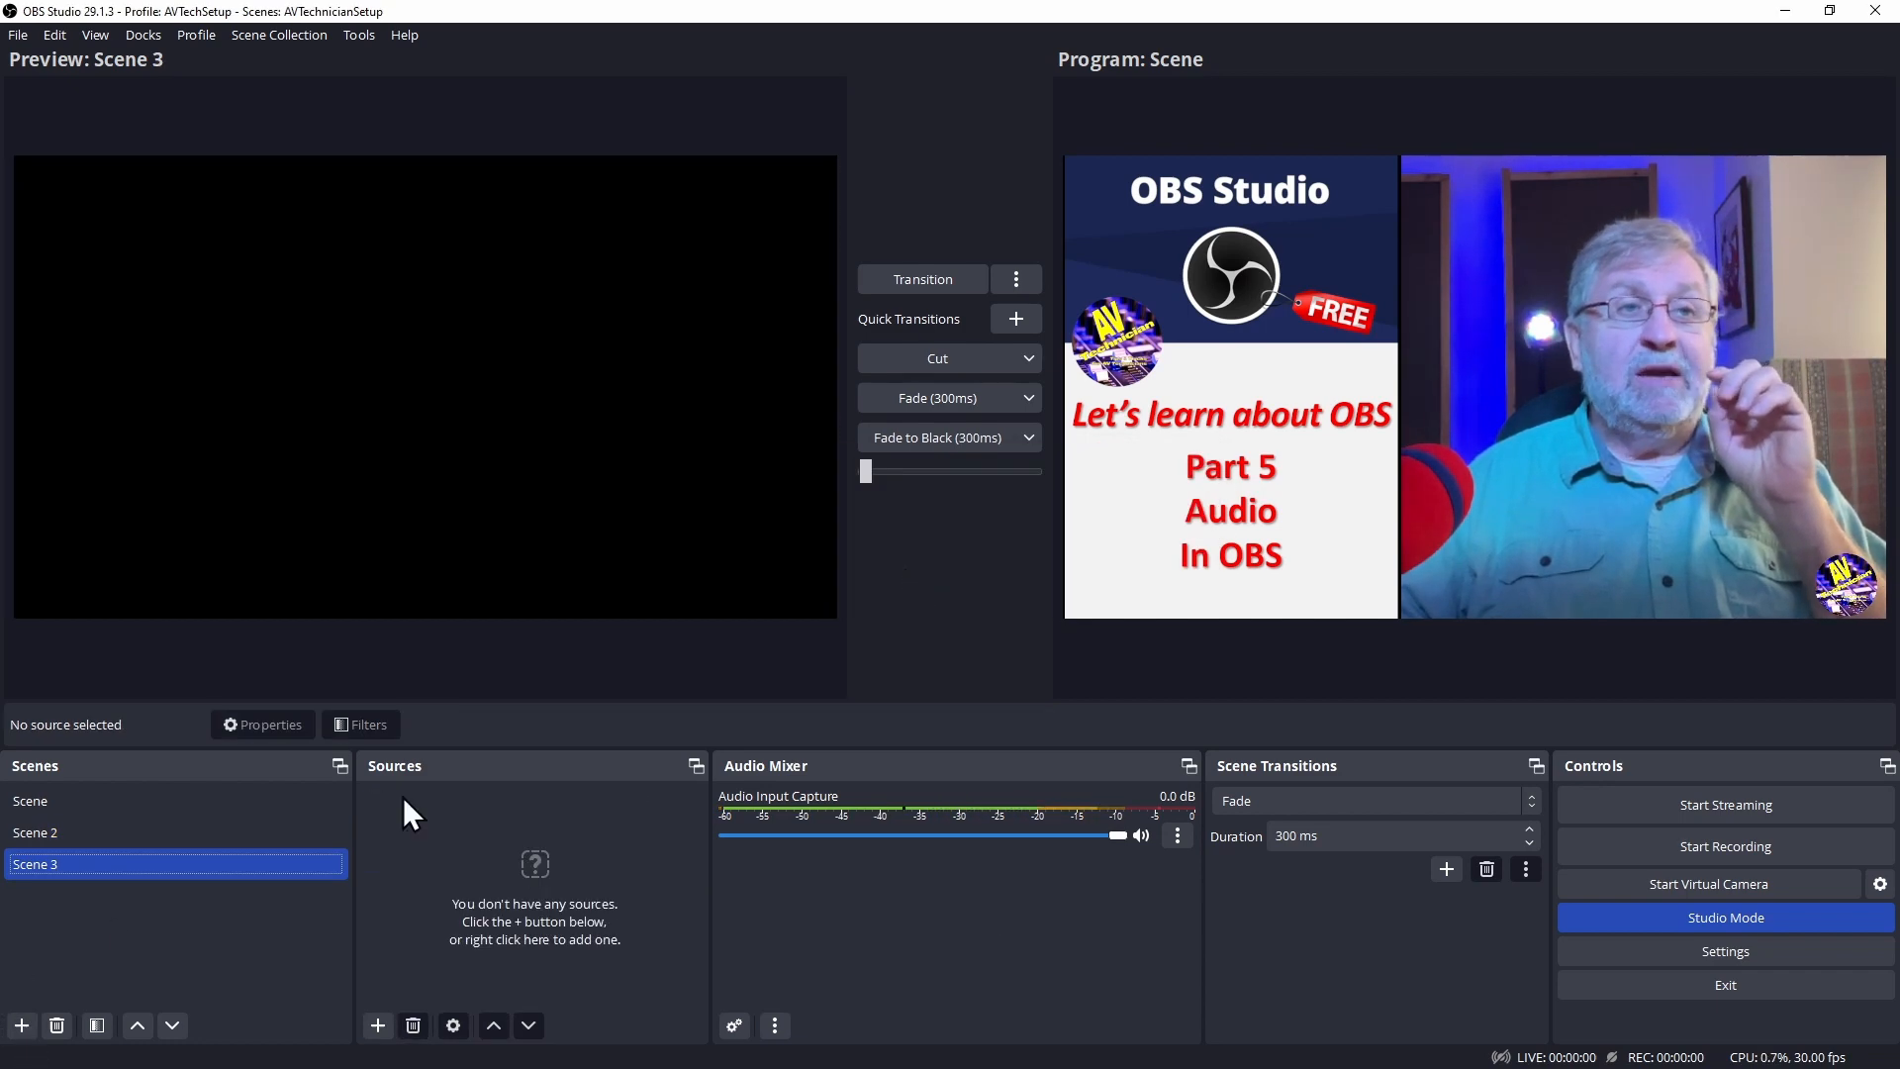
pyautogui.click(379, 1024)
pyautogui.click(466, 721)
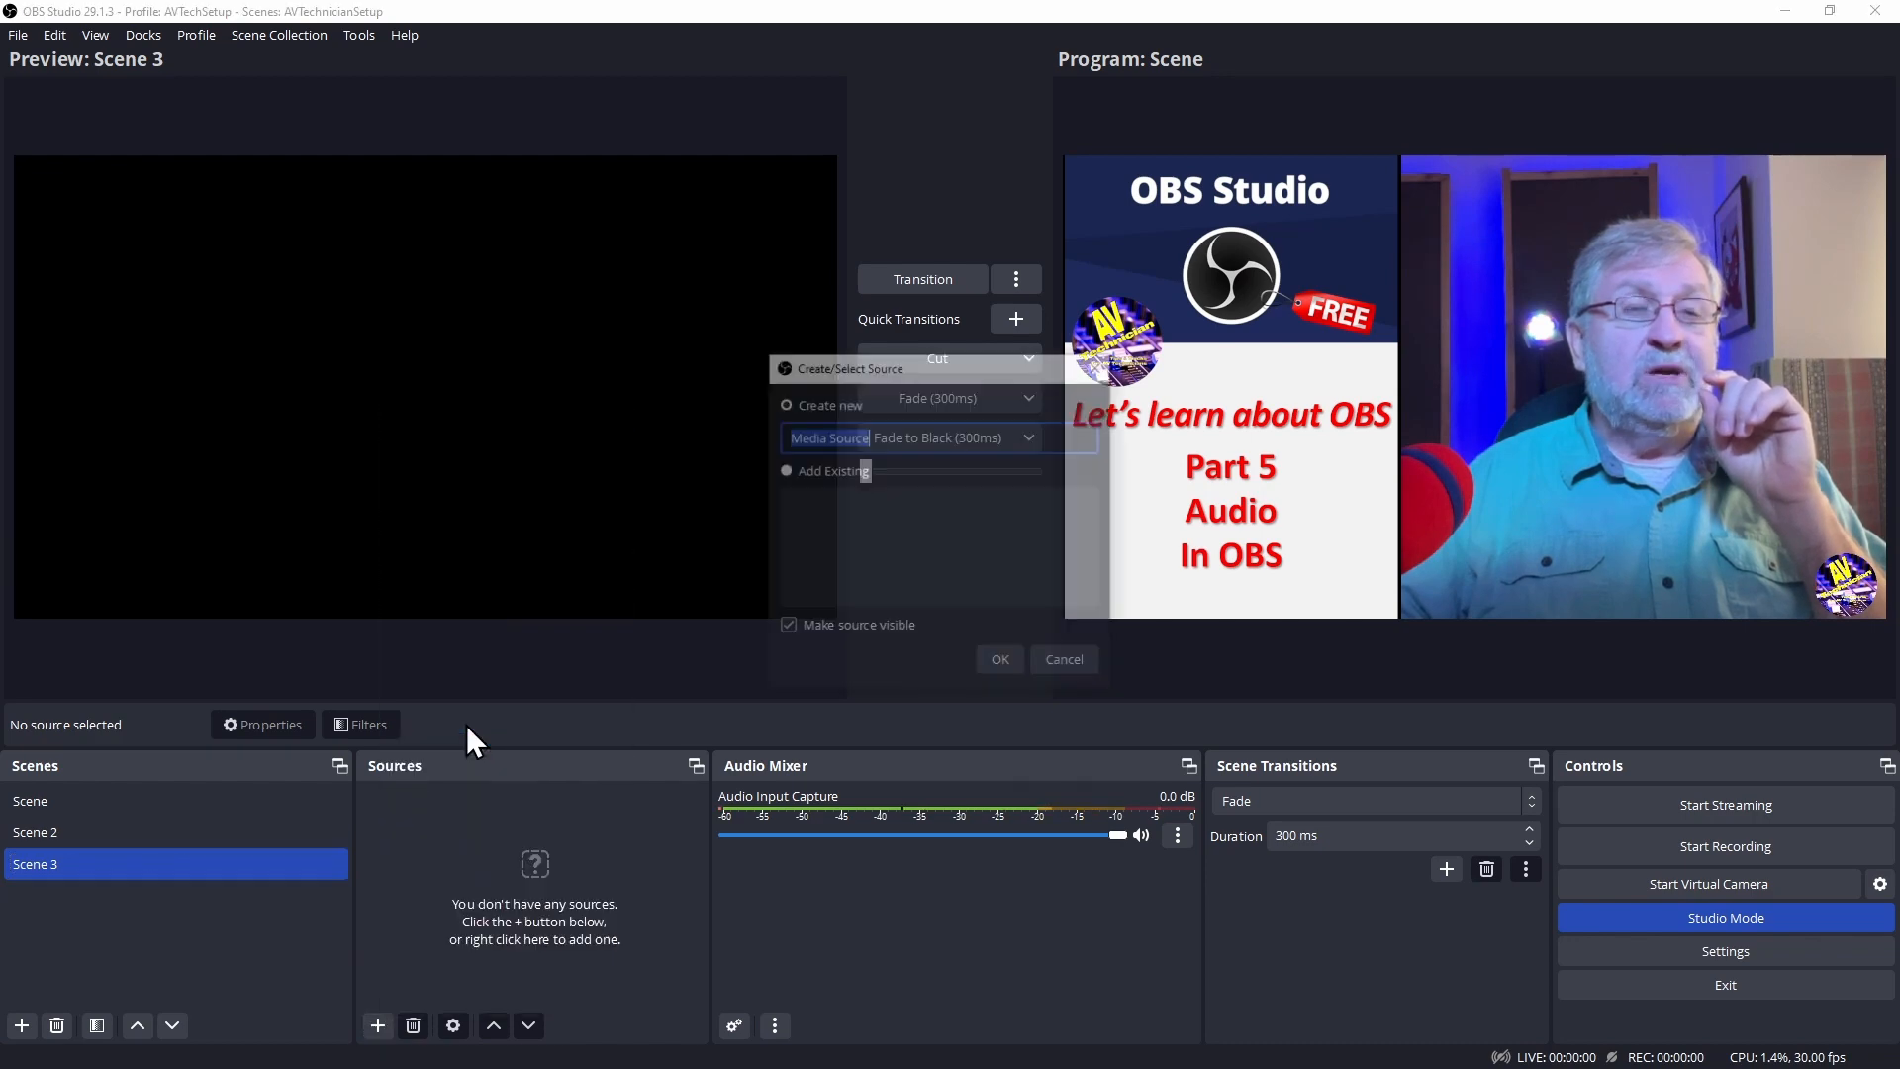
pyautogui.click(1000, 661)
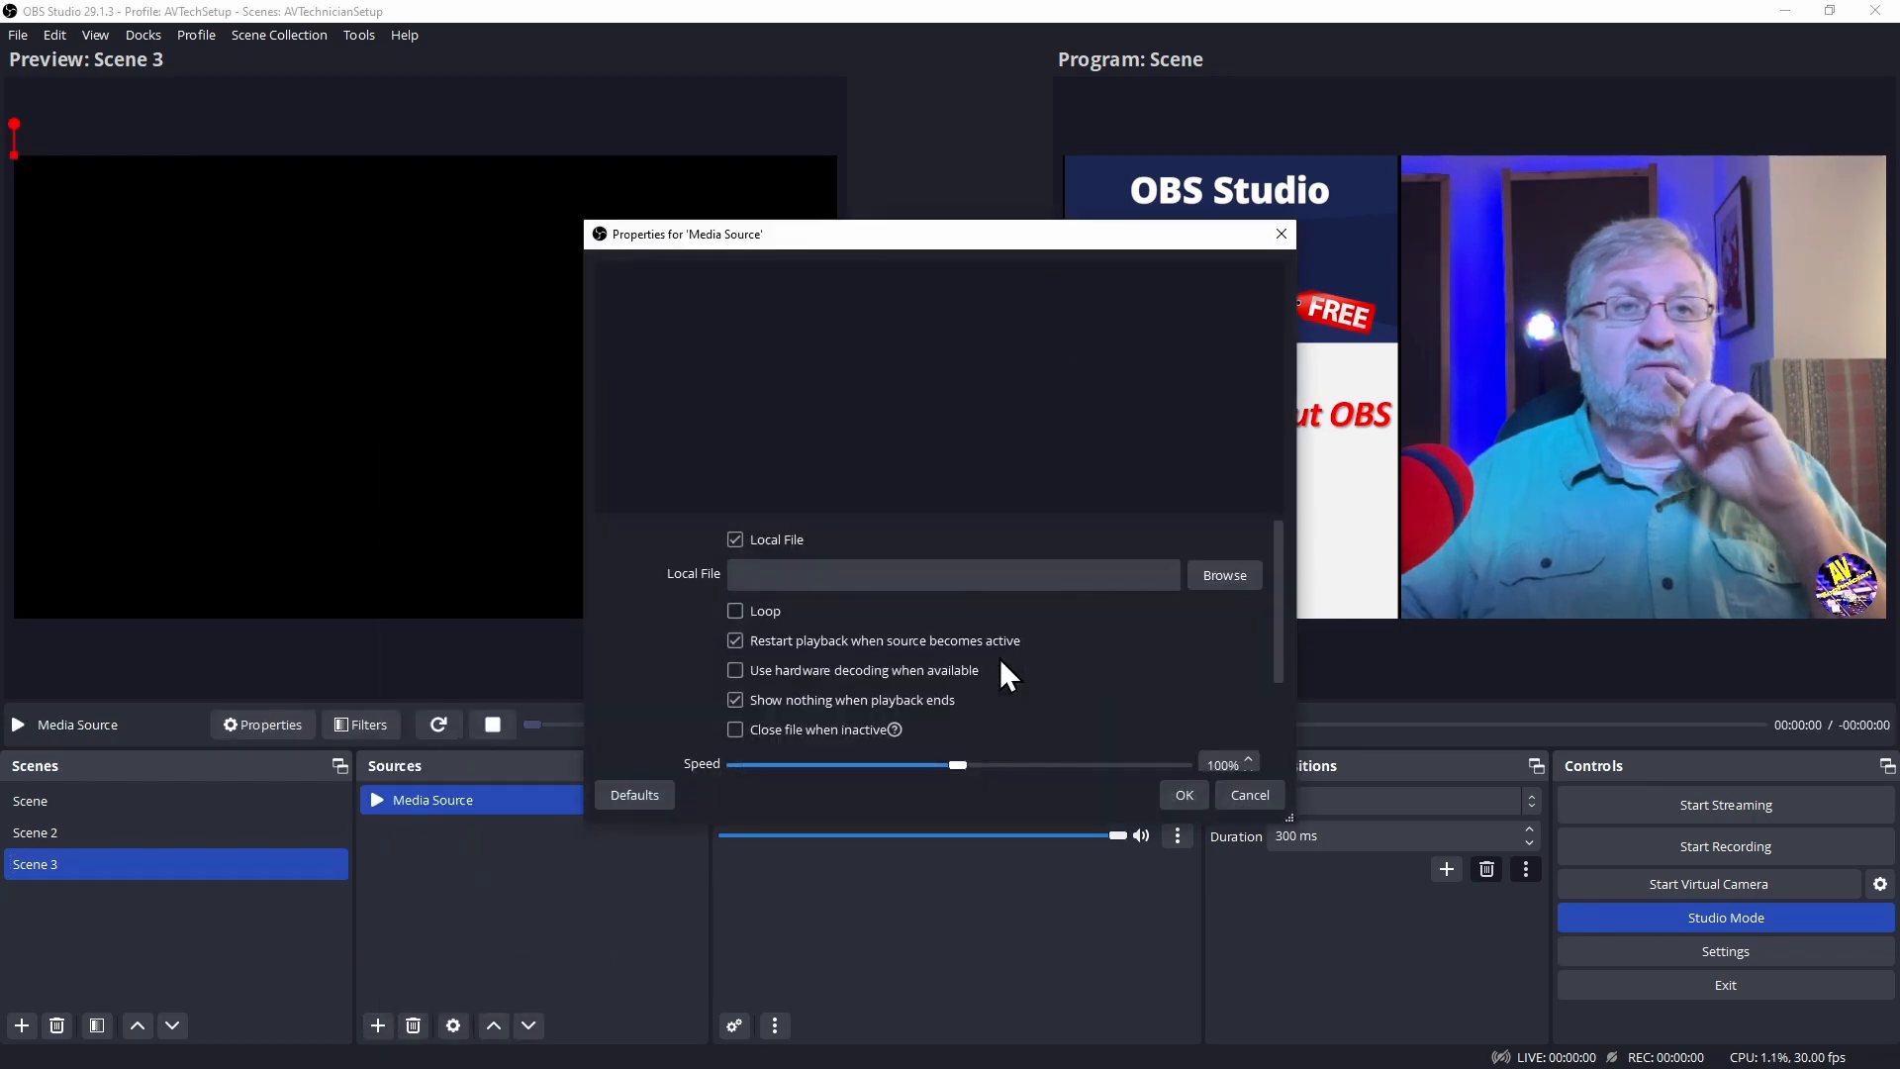
# Load "CMPF - Closing Film - Salt of the Earth.mp4" from the Videos folder as the Media Source's local file and confirm the properties
pyautogui.click(1225, 575)
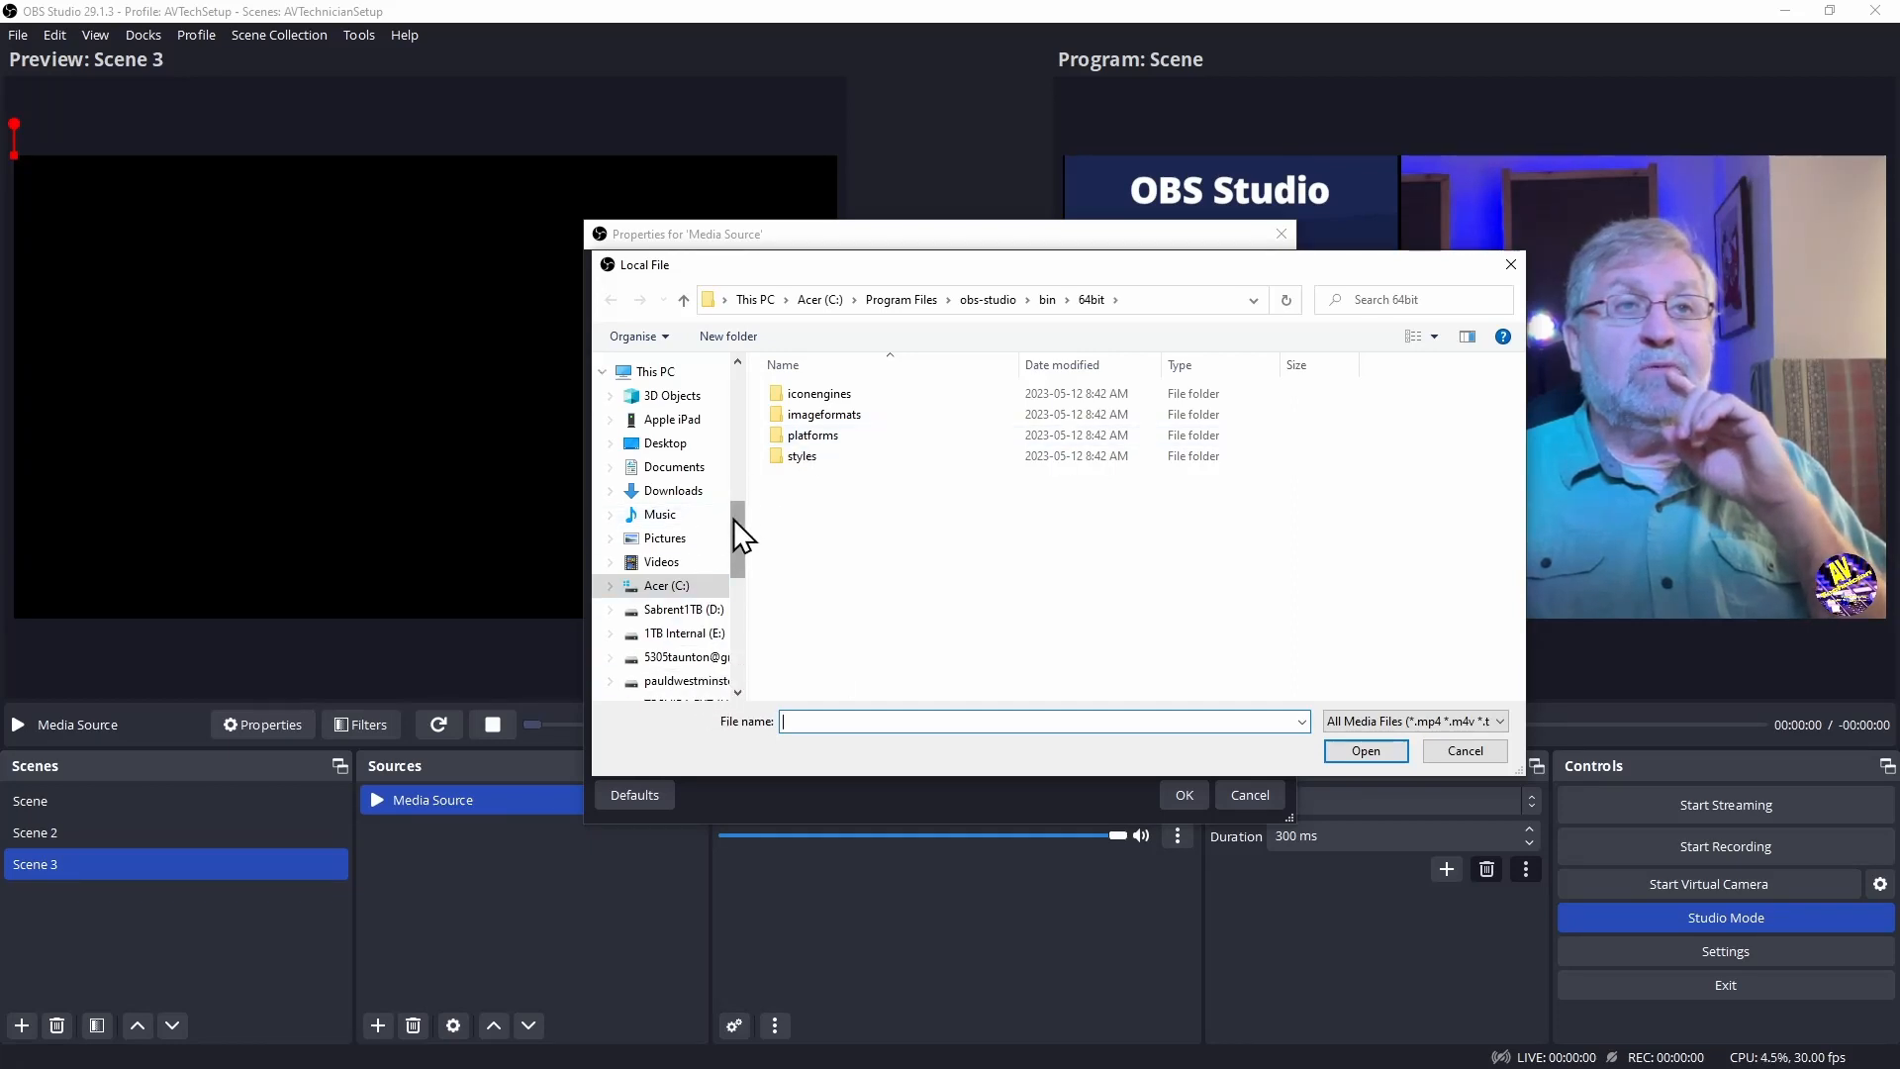
pyautogui.moveTo(738, 518); pyautogui.dragTo(738, 573)
pyautogui.click(695, 532)
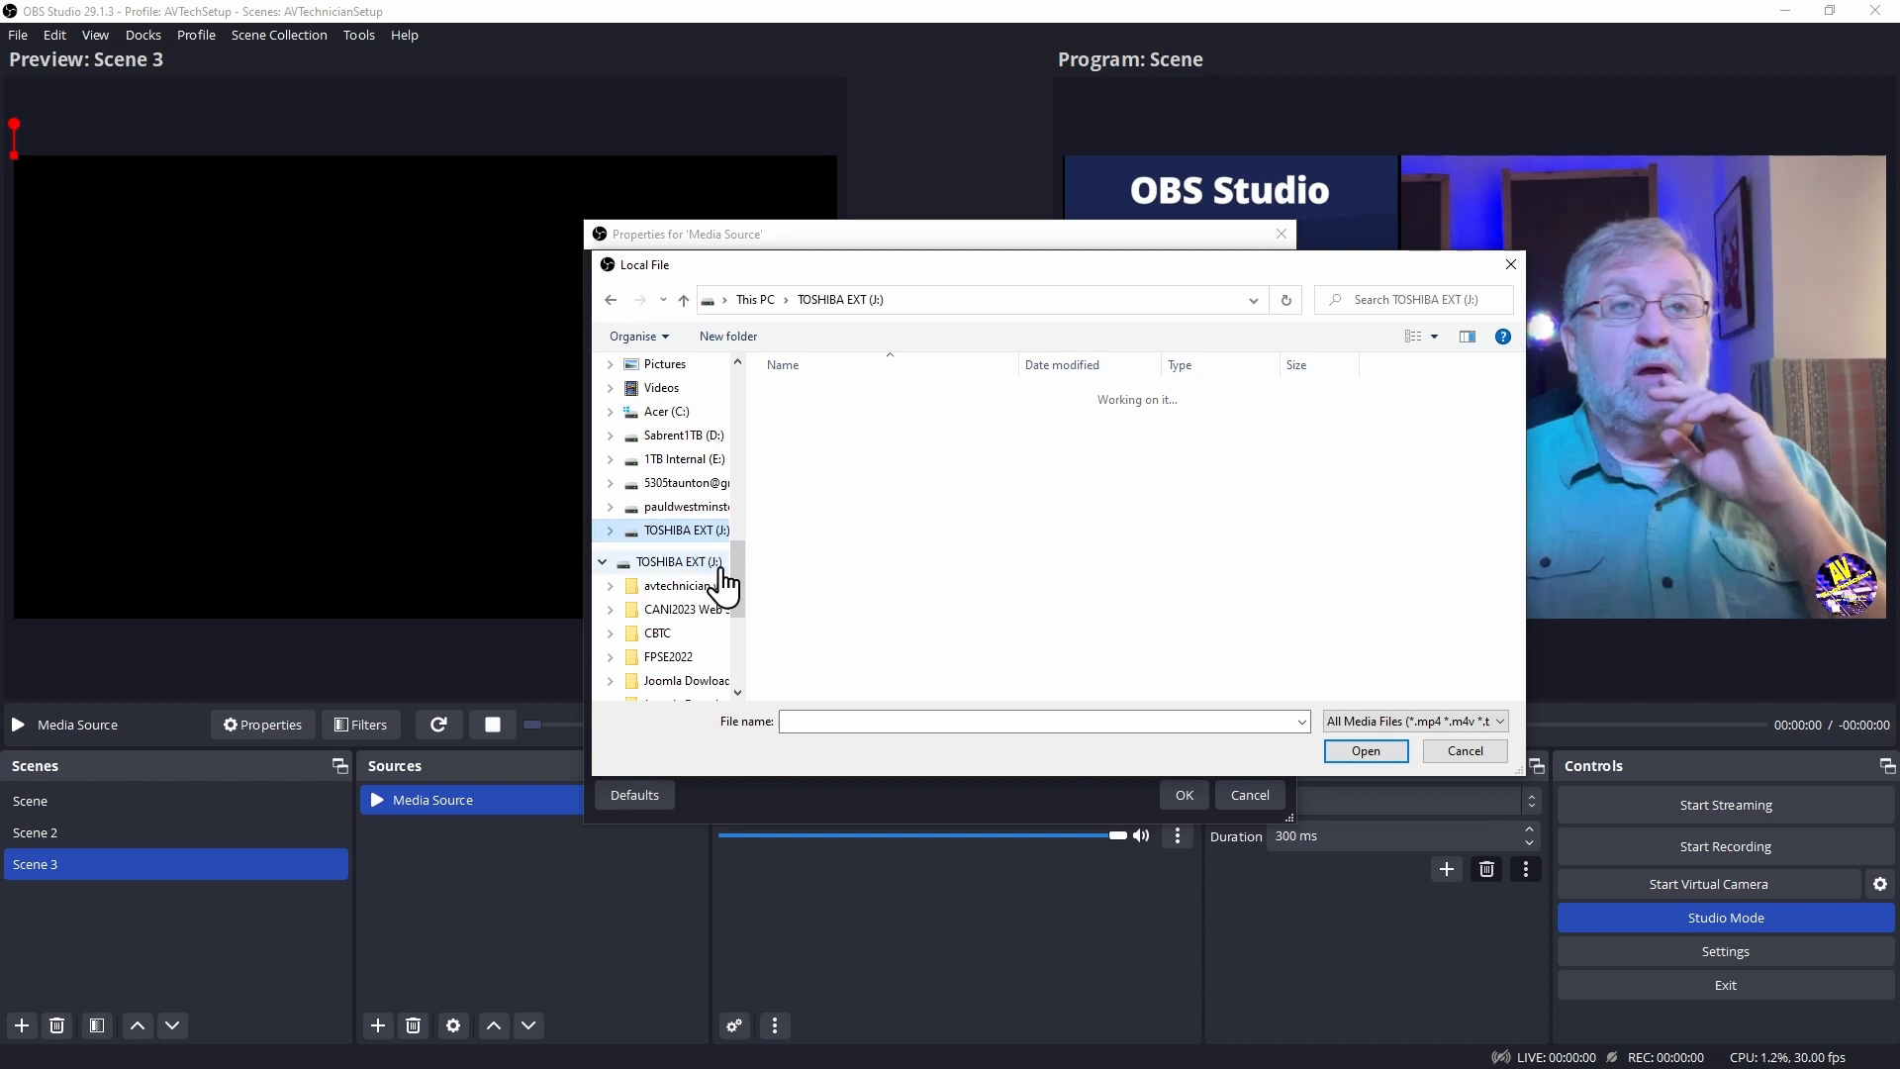
pyautogui.click(680, 394)
pyautogui.click(1068, 424)
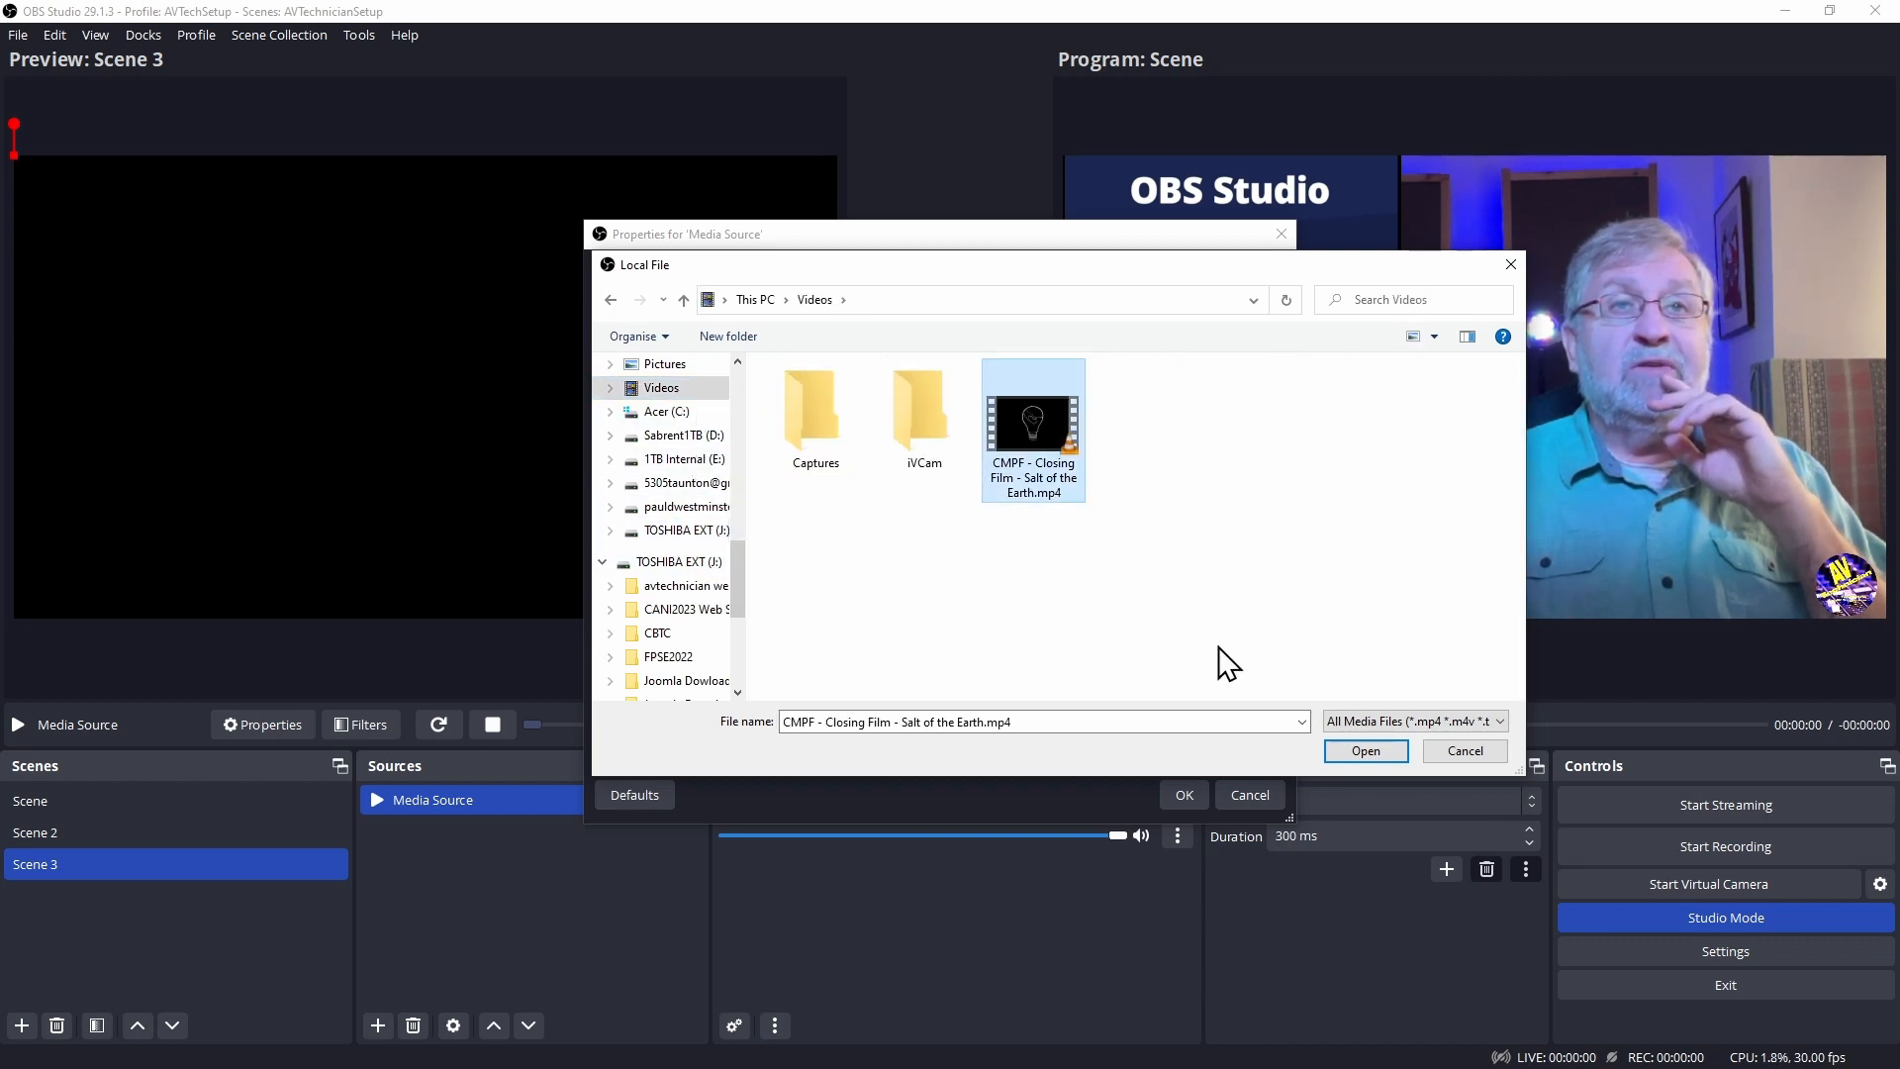
pyautogui.click(1367, 751)
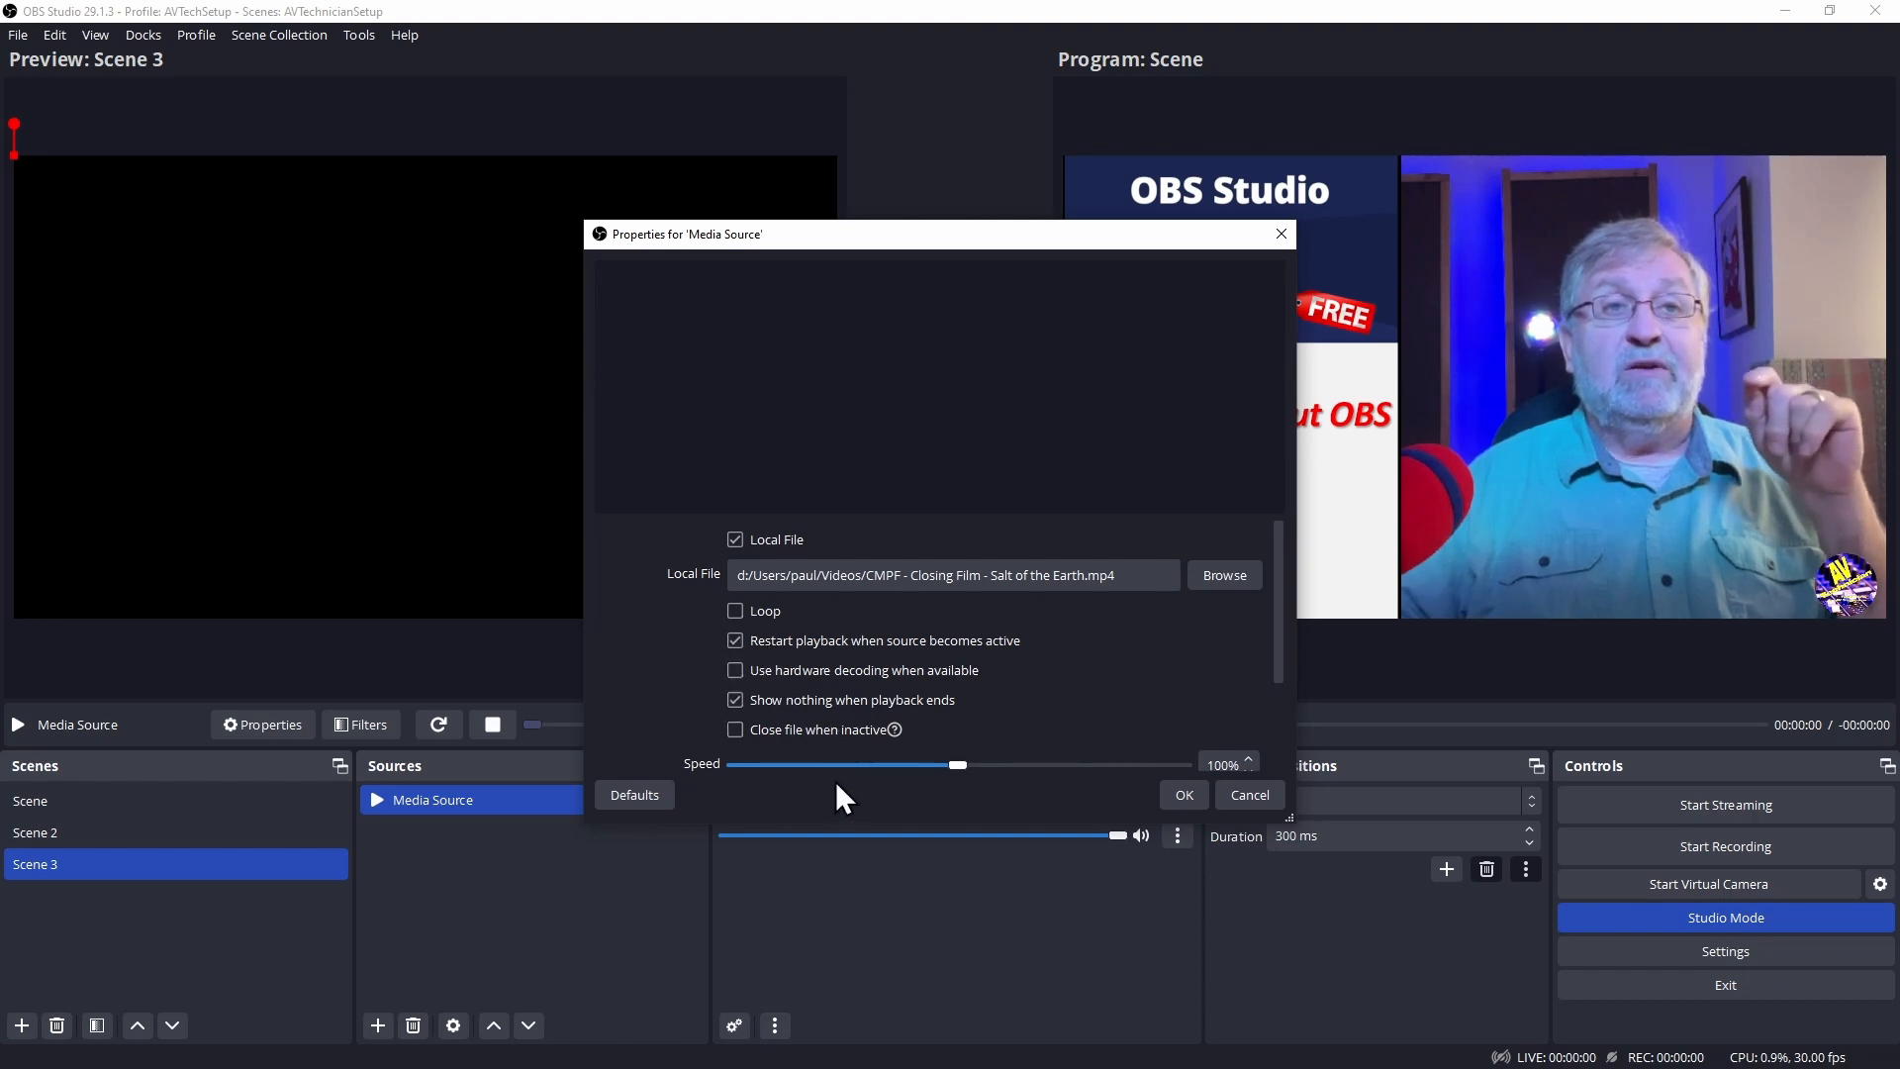
pyautogui.moveTo(1284, 650); pyautogui.dragTo(1290, 769)
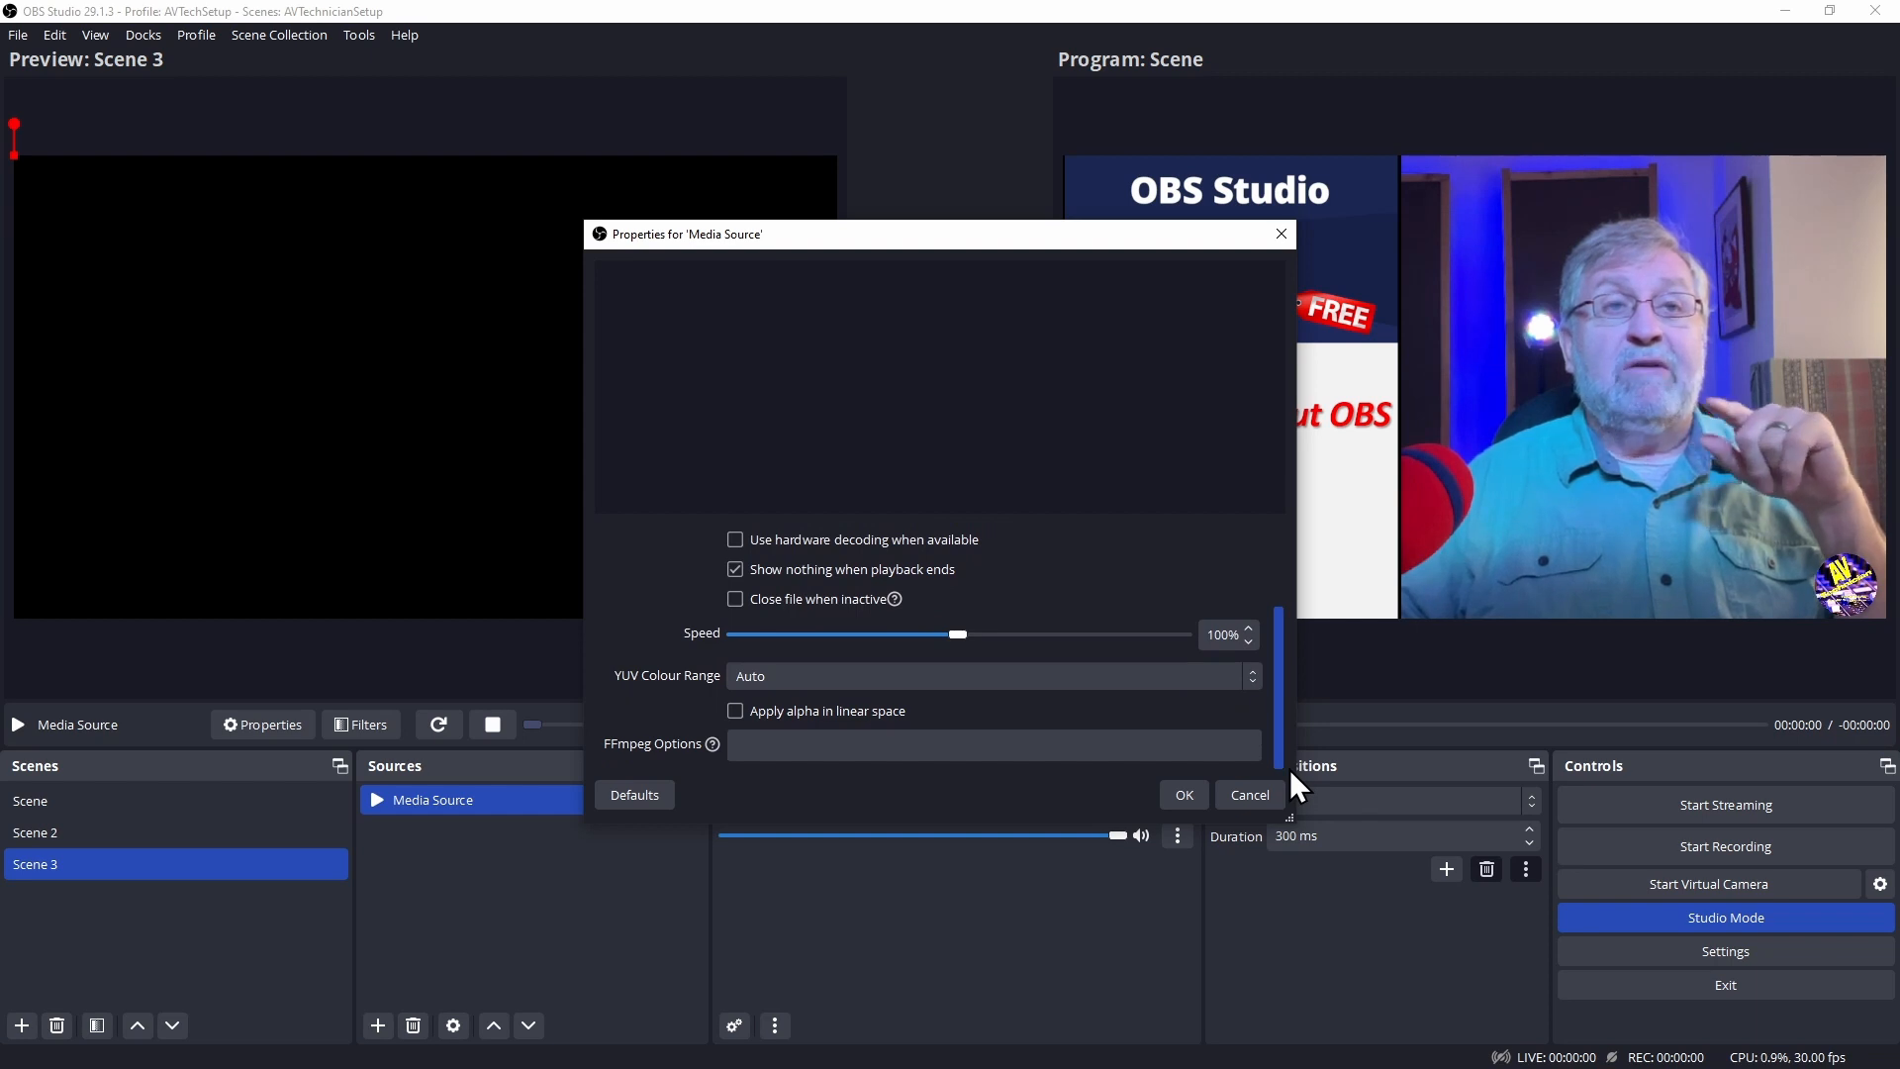
pyautogui.click(1181, 795)
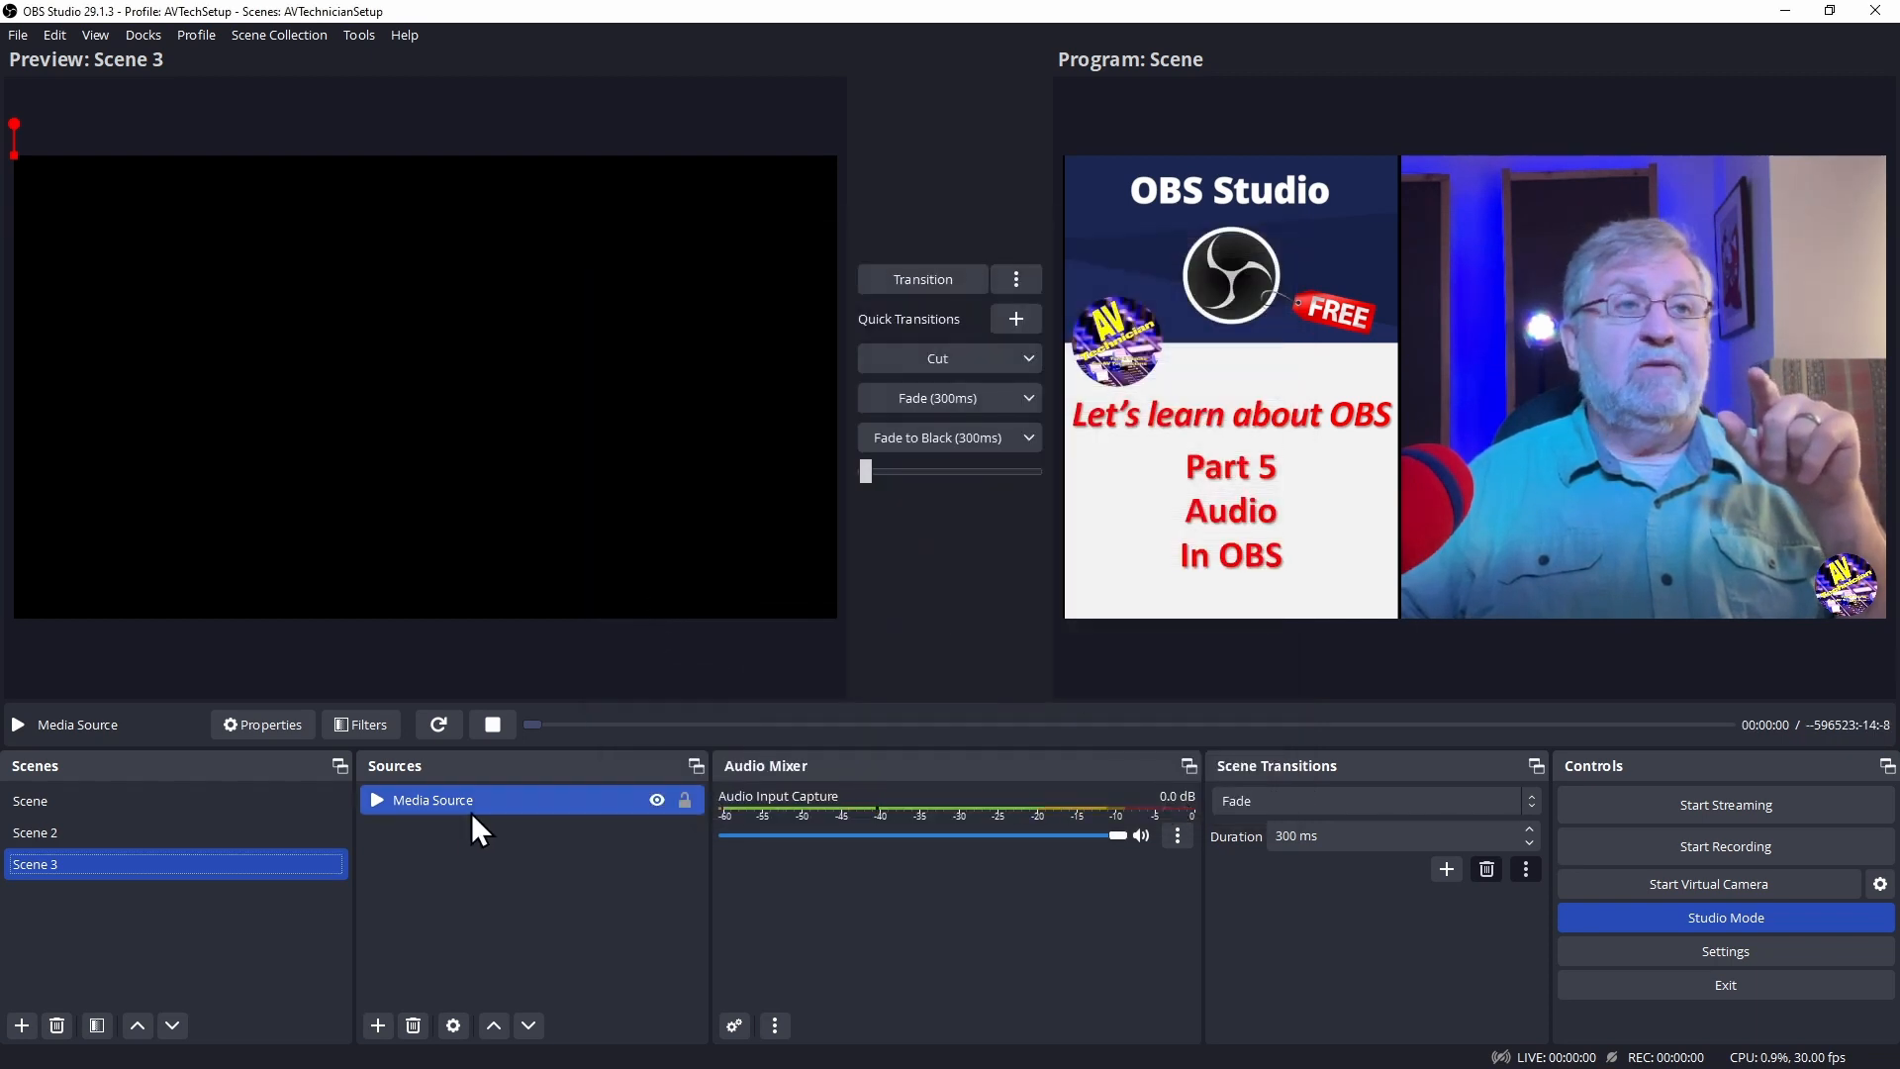
# Transition Scene 3 to the program output and set the Media Source's audio monitoring to Monitor and Output
pyautogui.click(927, 282)
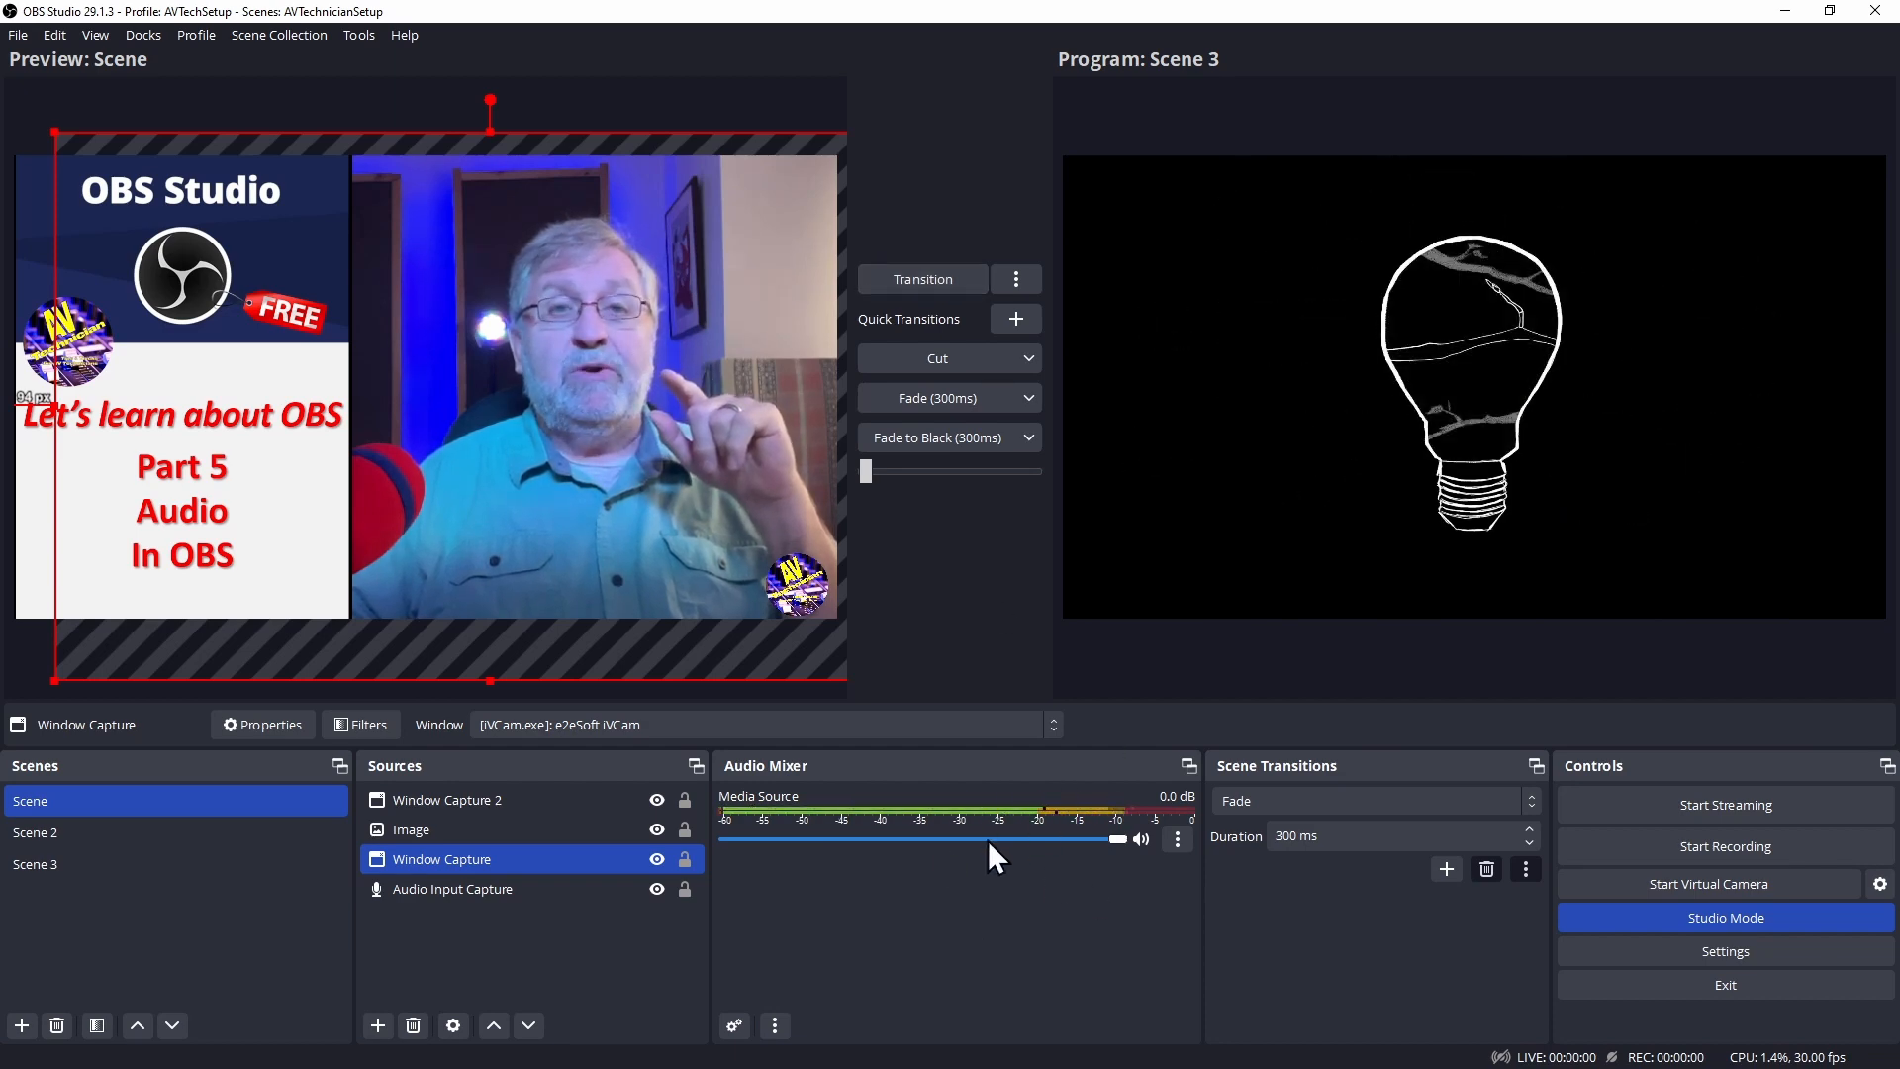
pyautogui.click(1178, 837)
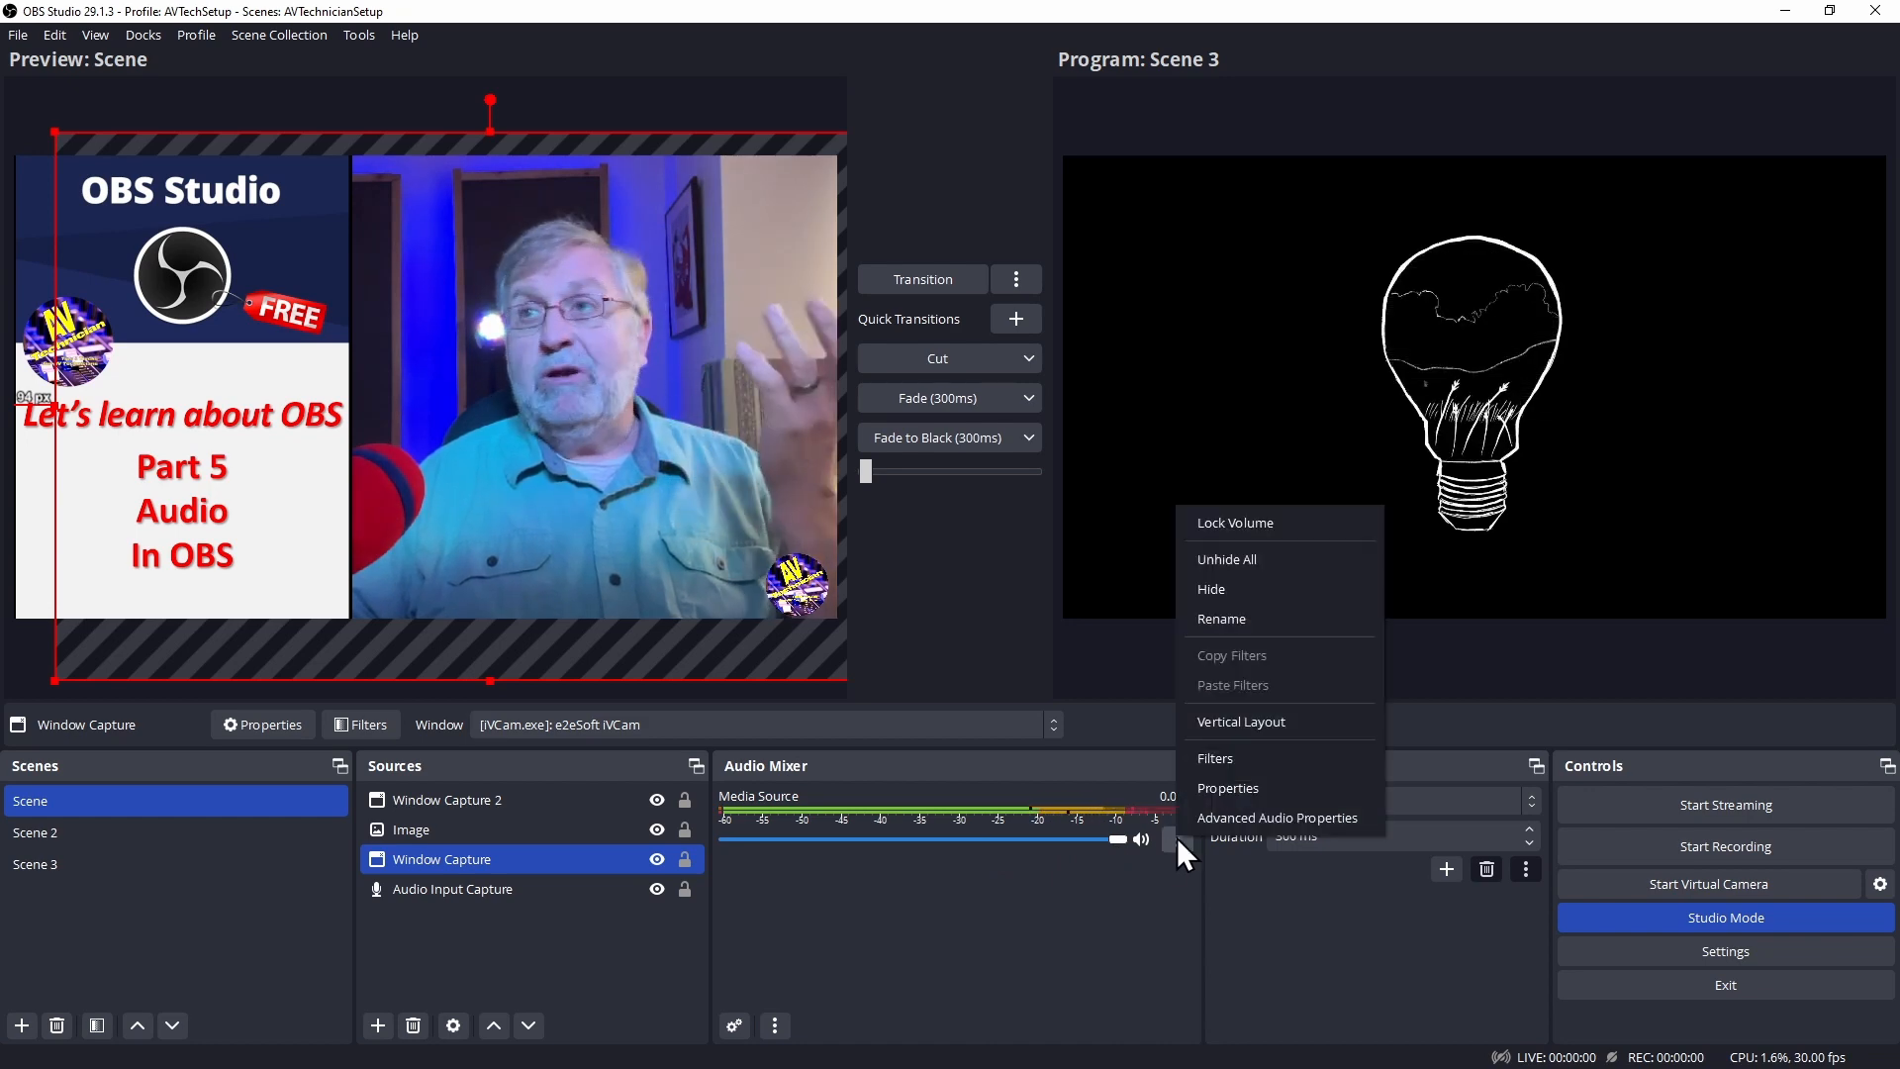
pyautogui.click(1260, 824)
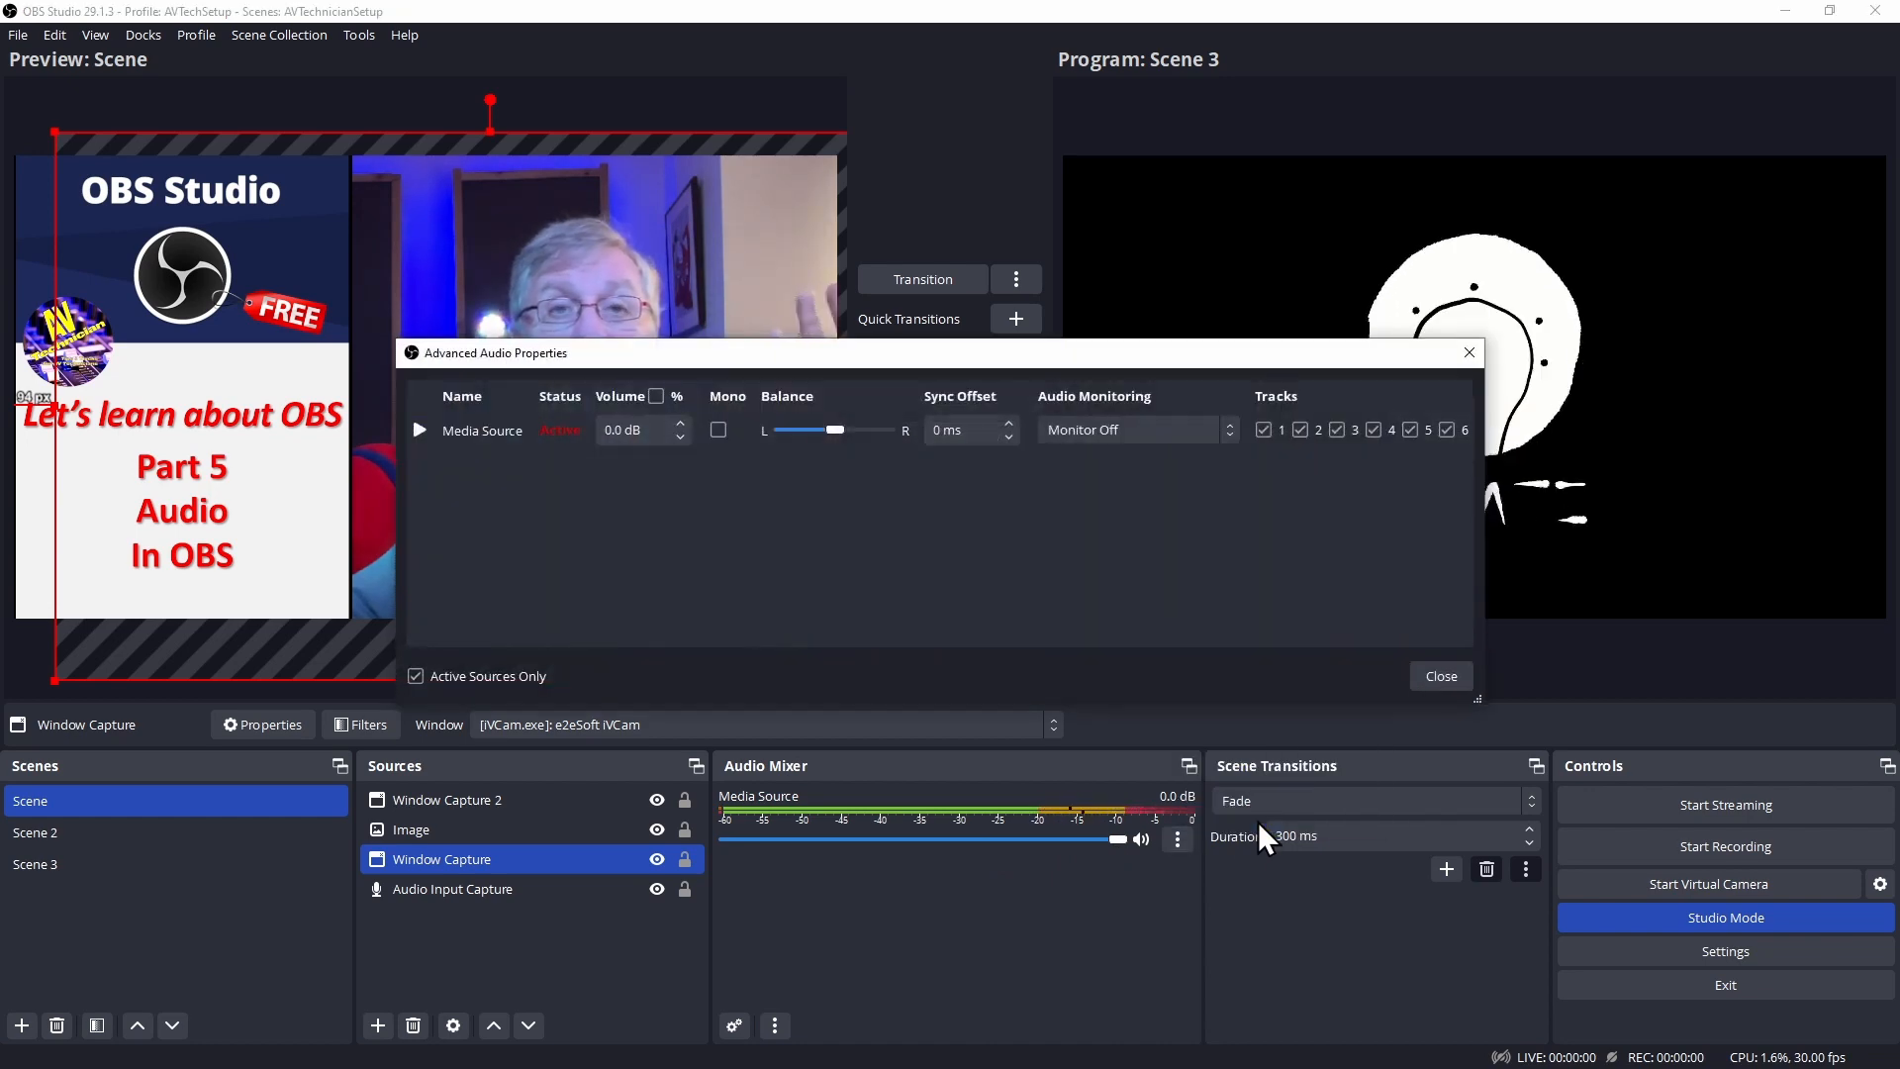
pyautogui.click(1108, 429)
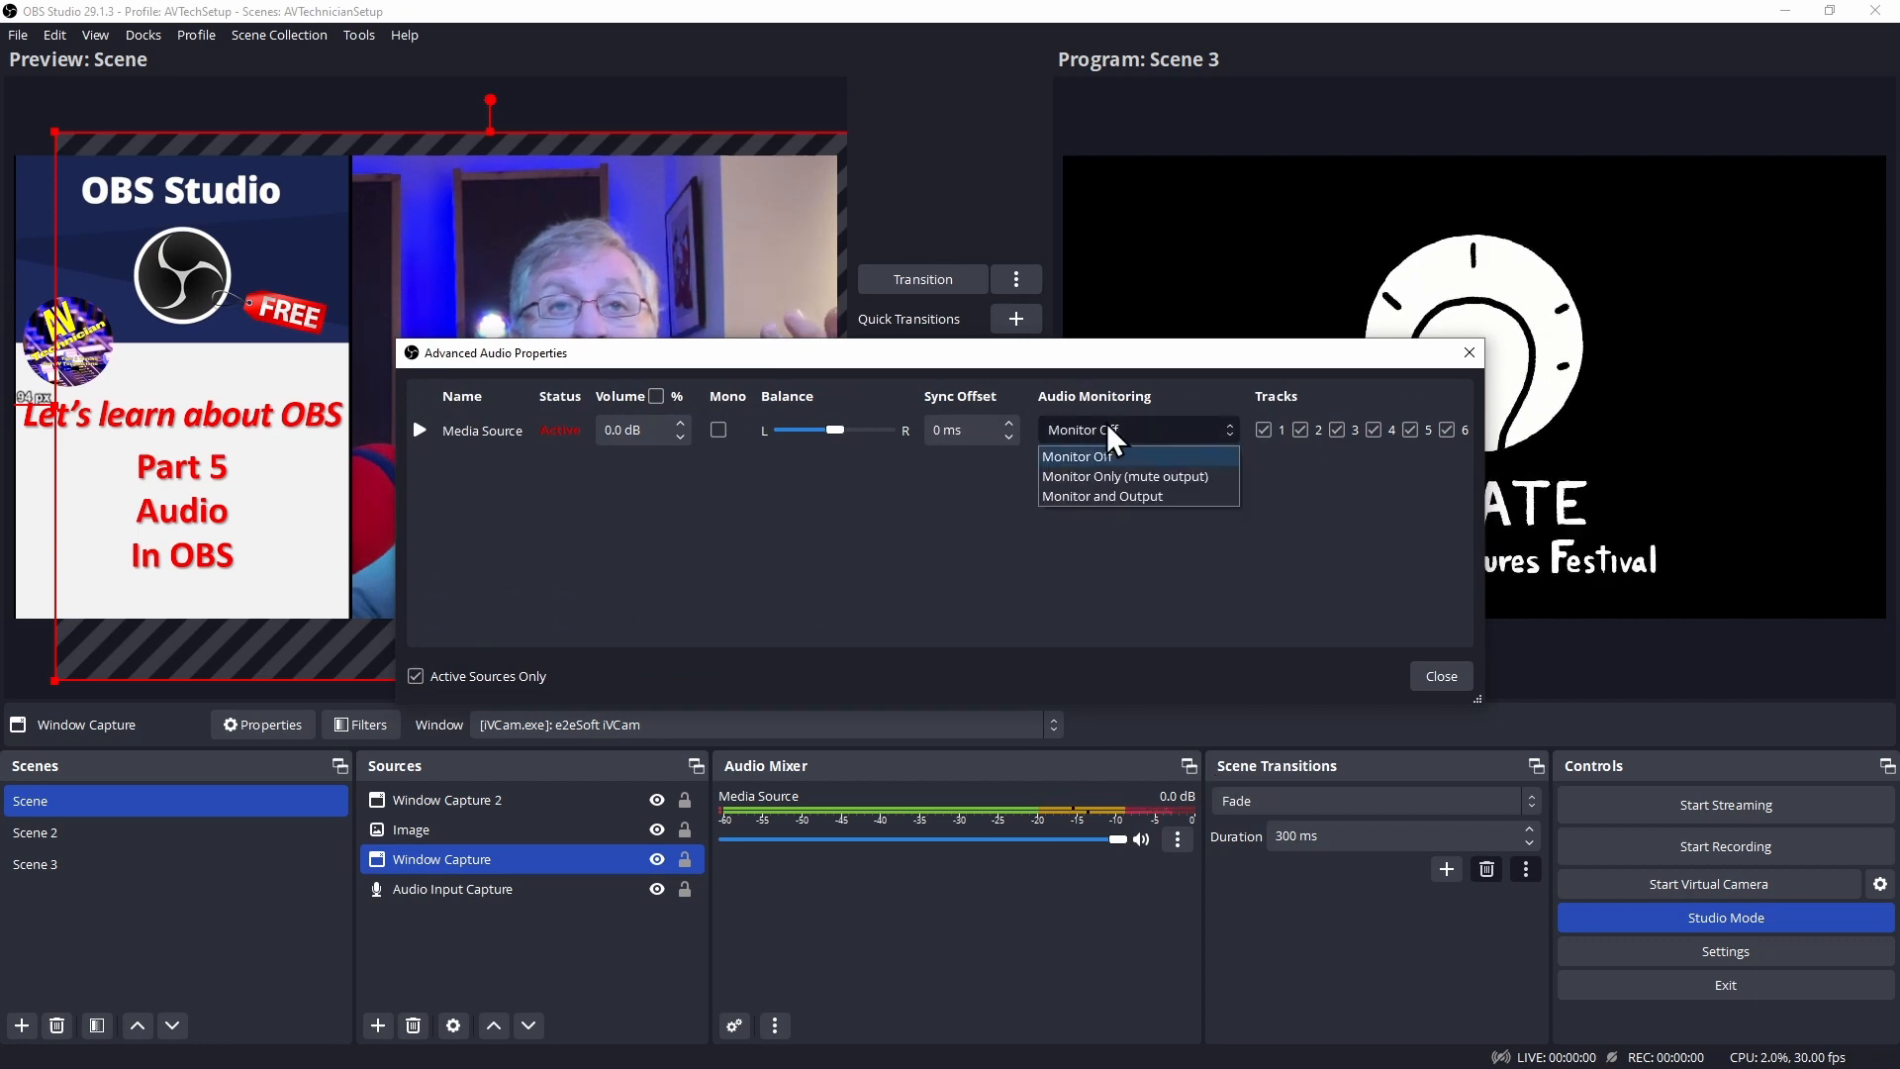
pyautogui.click(1114, 496)
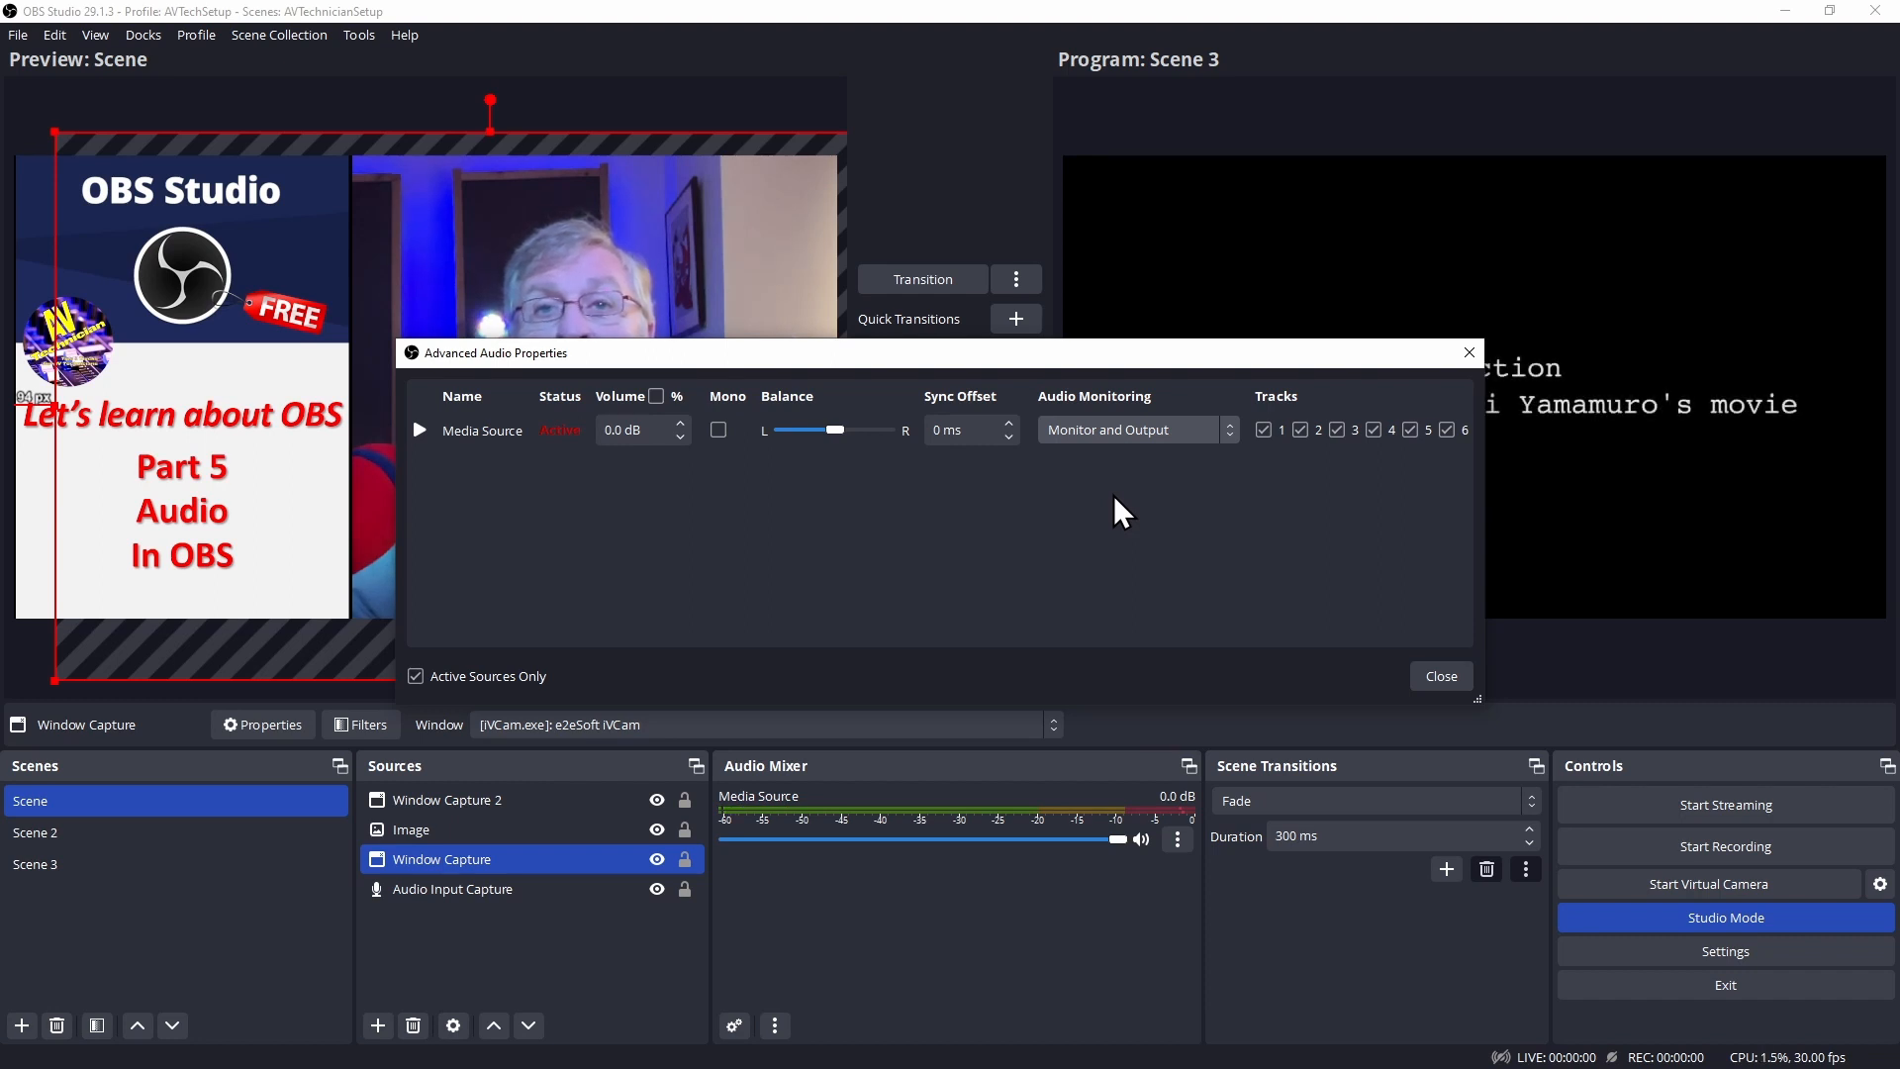
# Set the Media Source's audio monitoring to Monitor Off and close the advanced audio properties
pyautogui.moveTo(1098, 352); pyautogui.dragTo(857, 347)
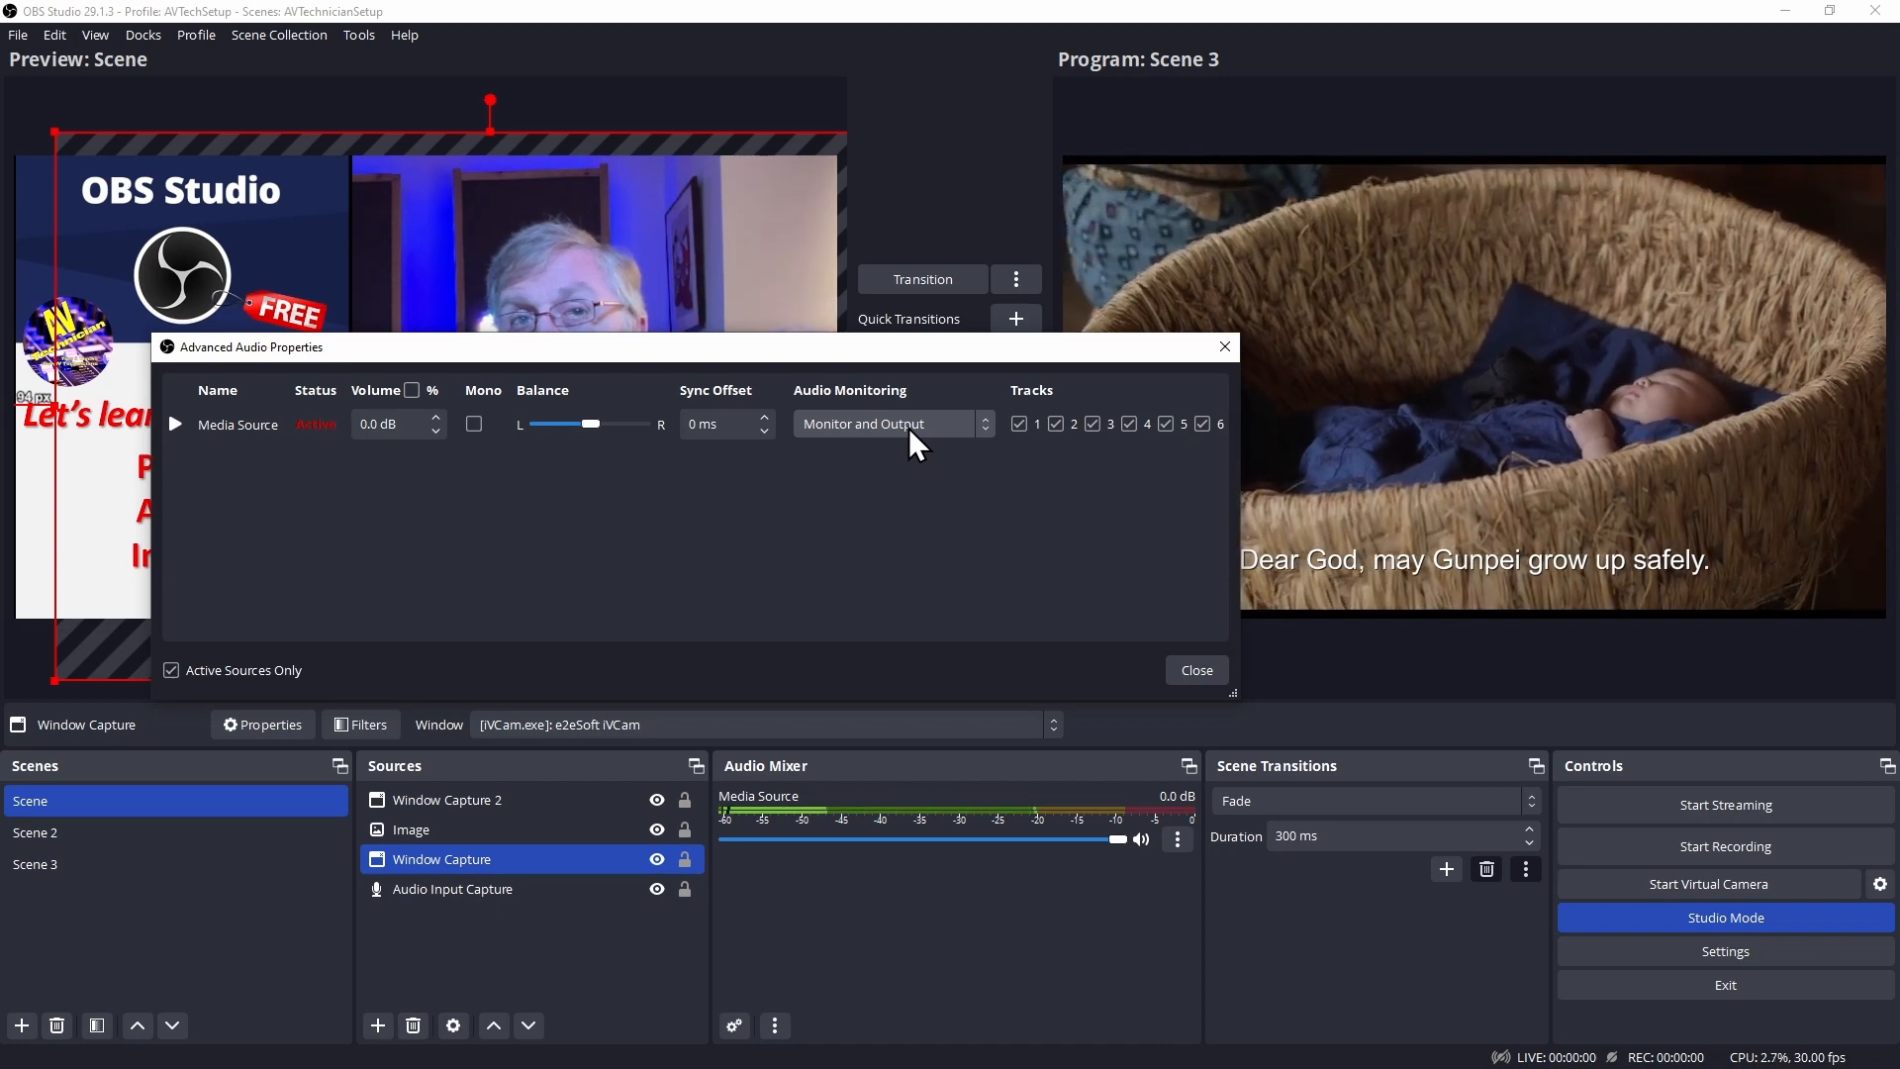
pyautogui.click(909, 428)
pyautogui.click(904, 449)
pyautogui.click(1198, 670)
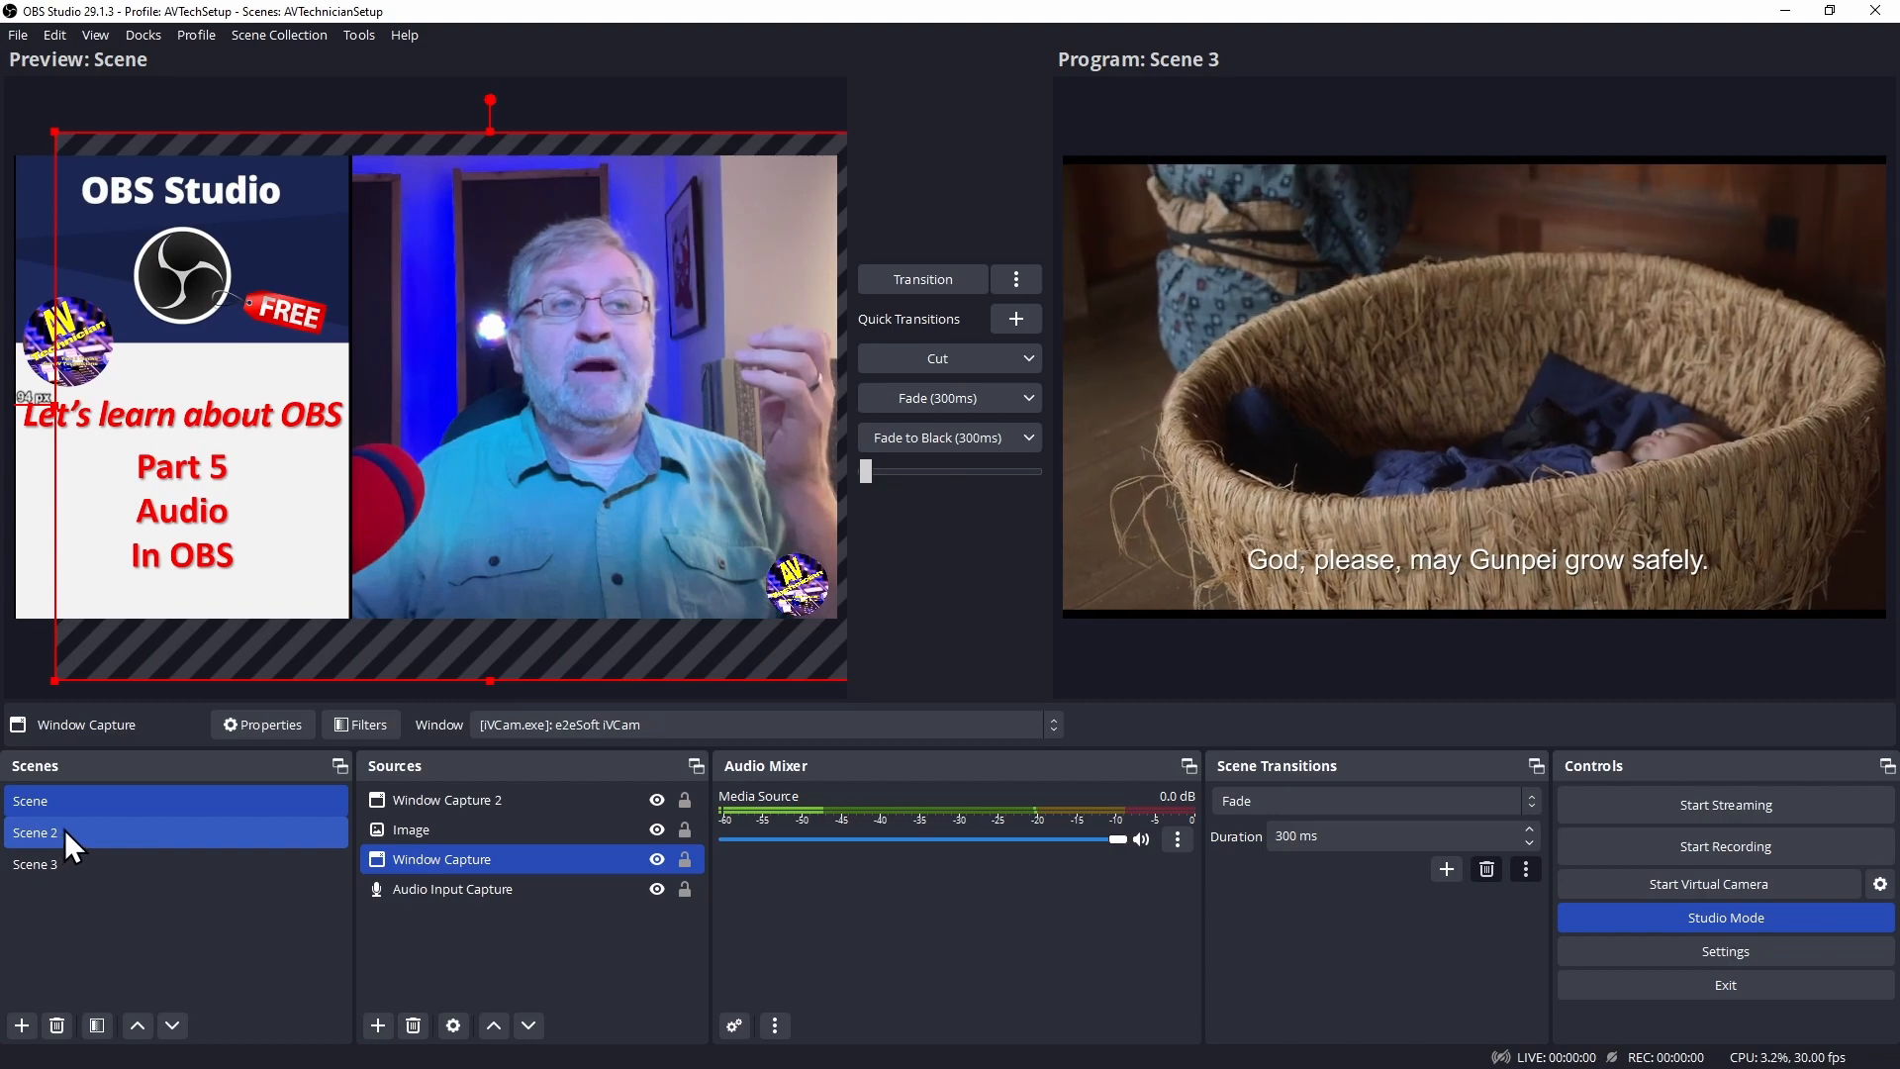
# Transition Scene 2 to the program output and open the properties of Scene 3's Media Source
pyautogui.click(63, 831)
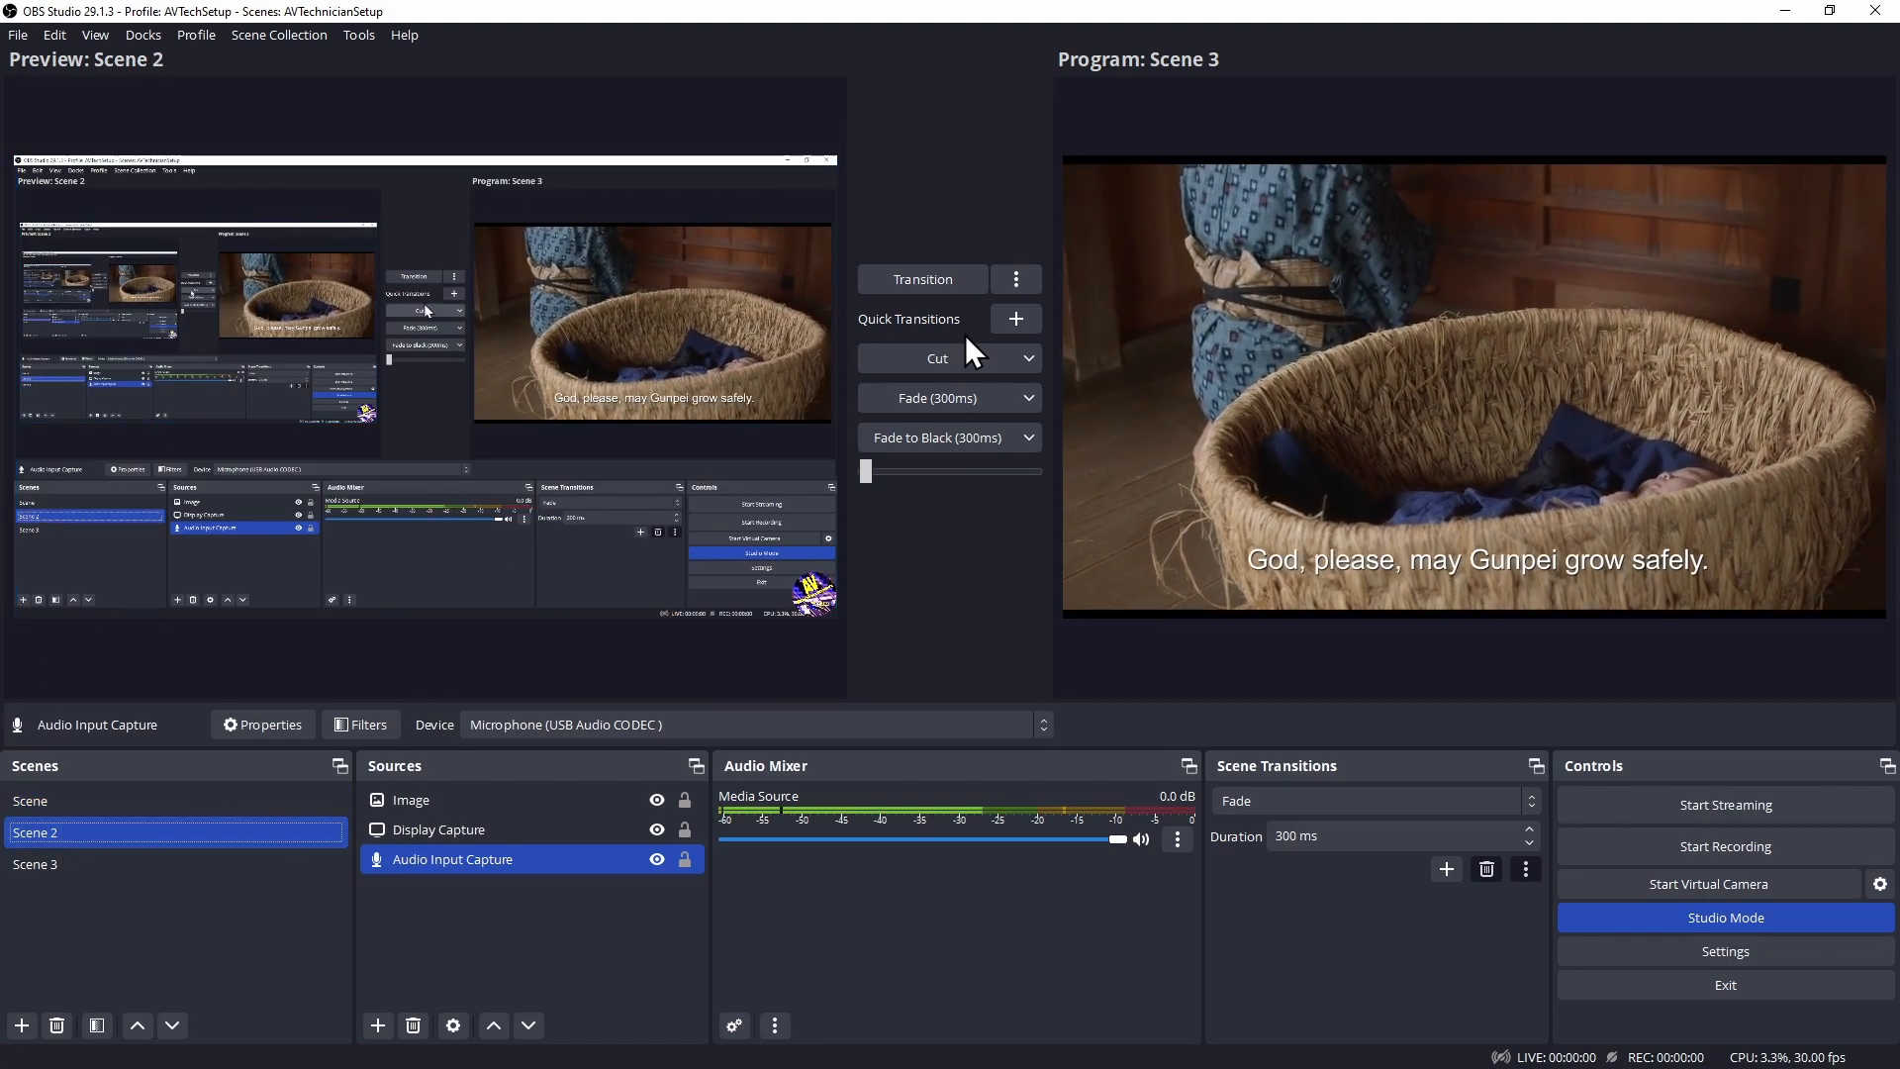
pyautogui.click(920, 281)
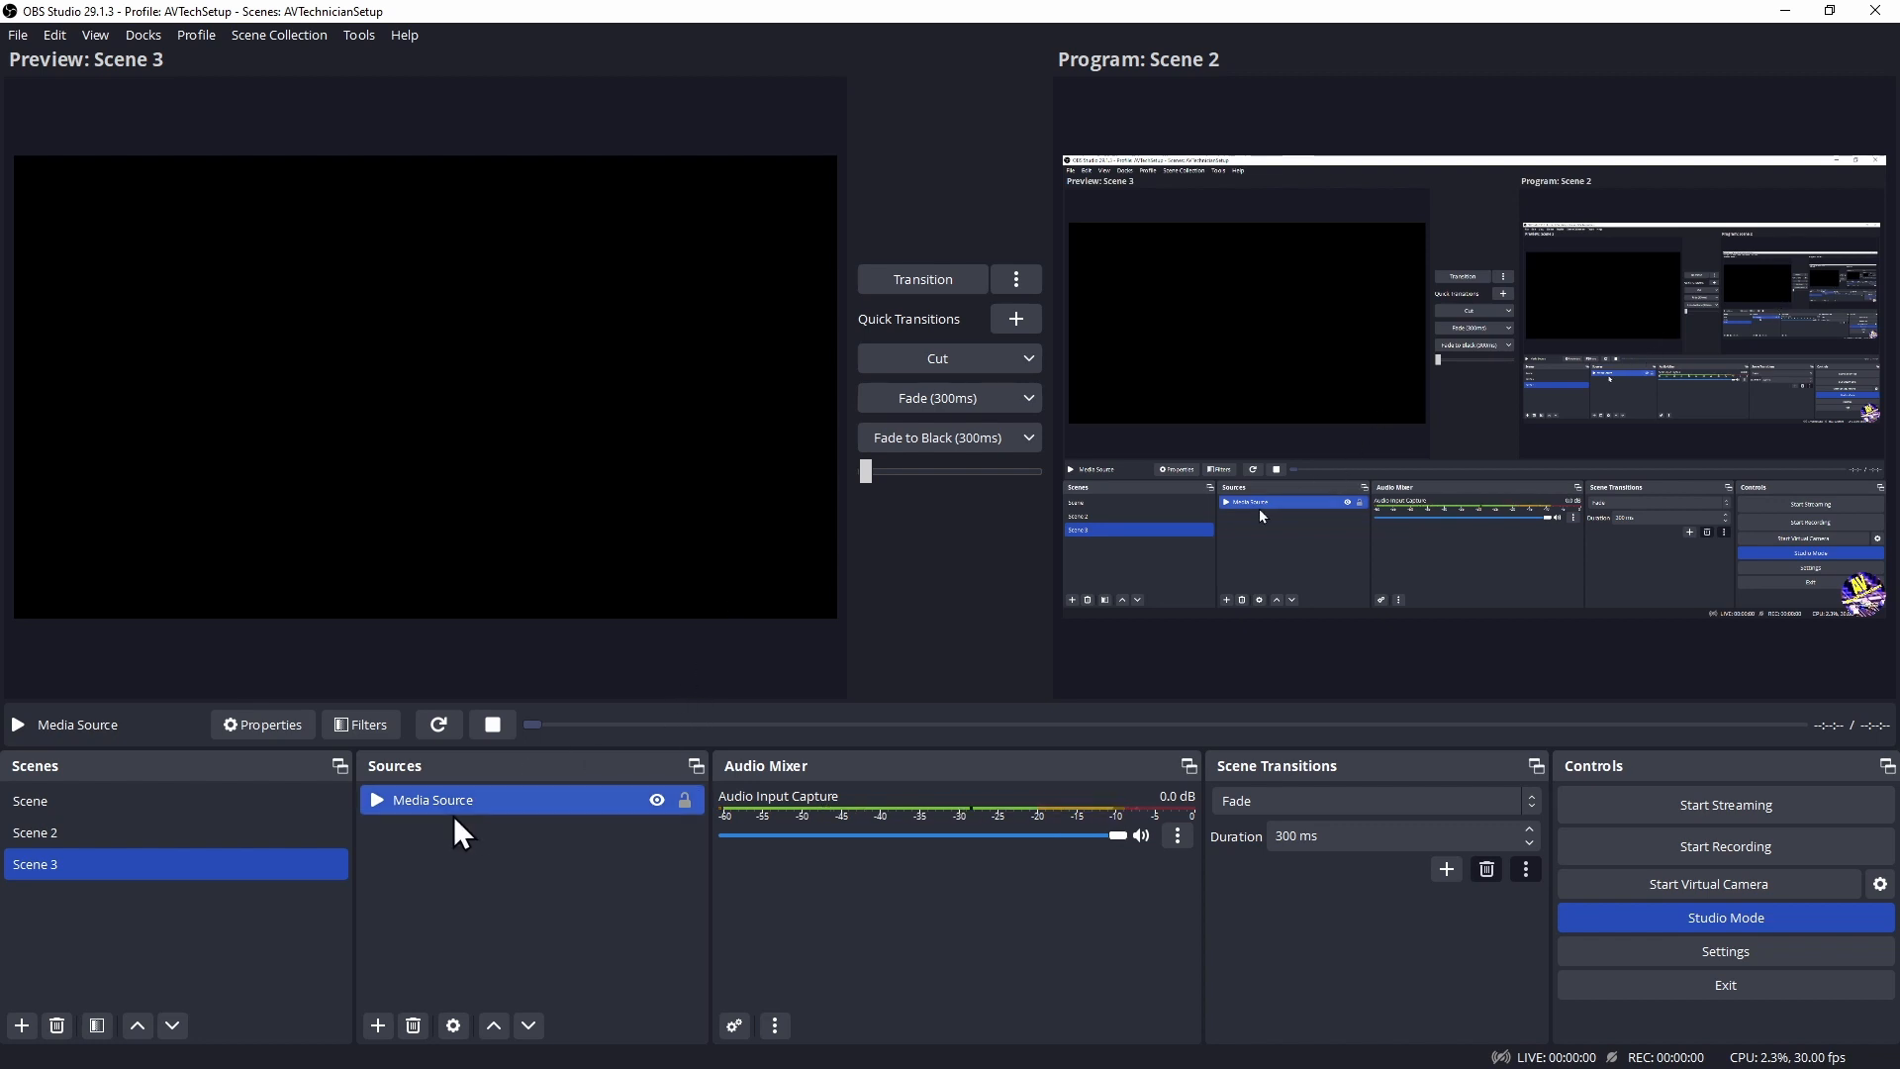
pyautogui.click(284, 732)
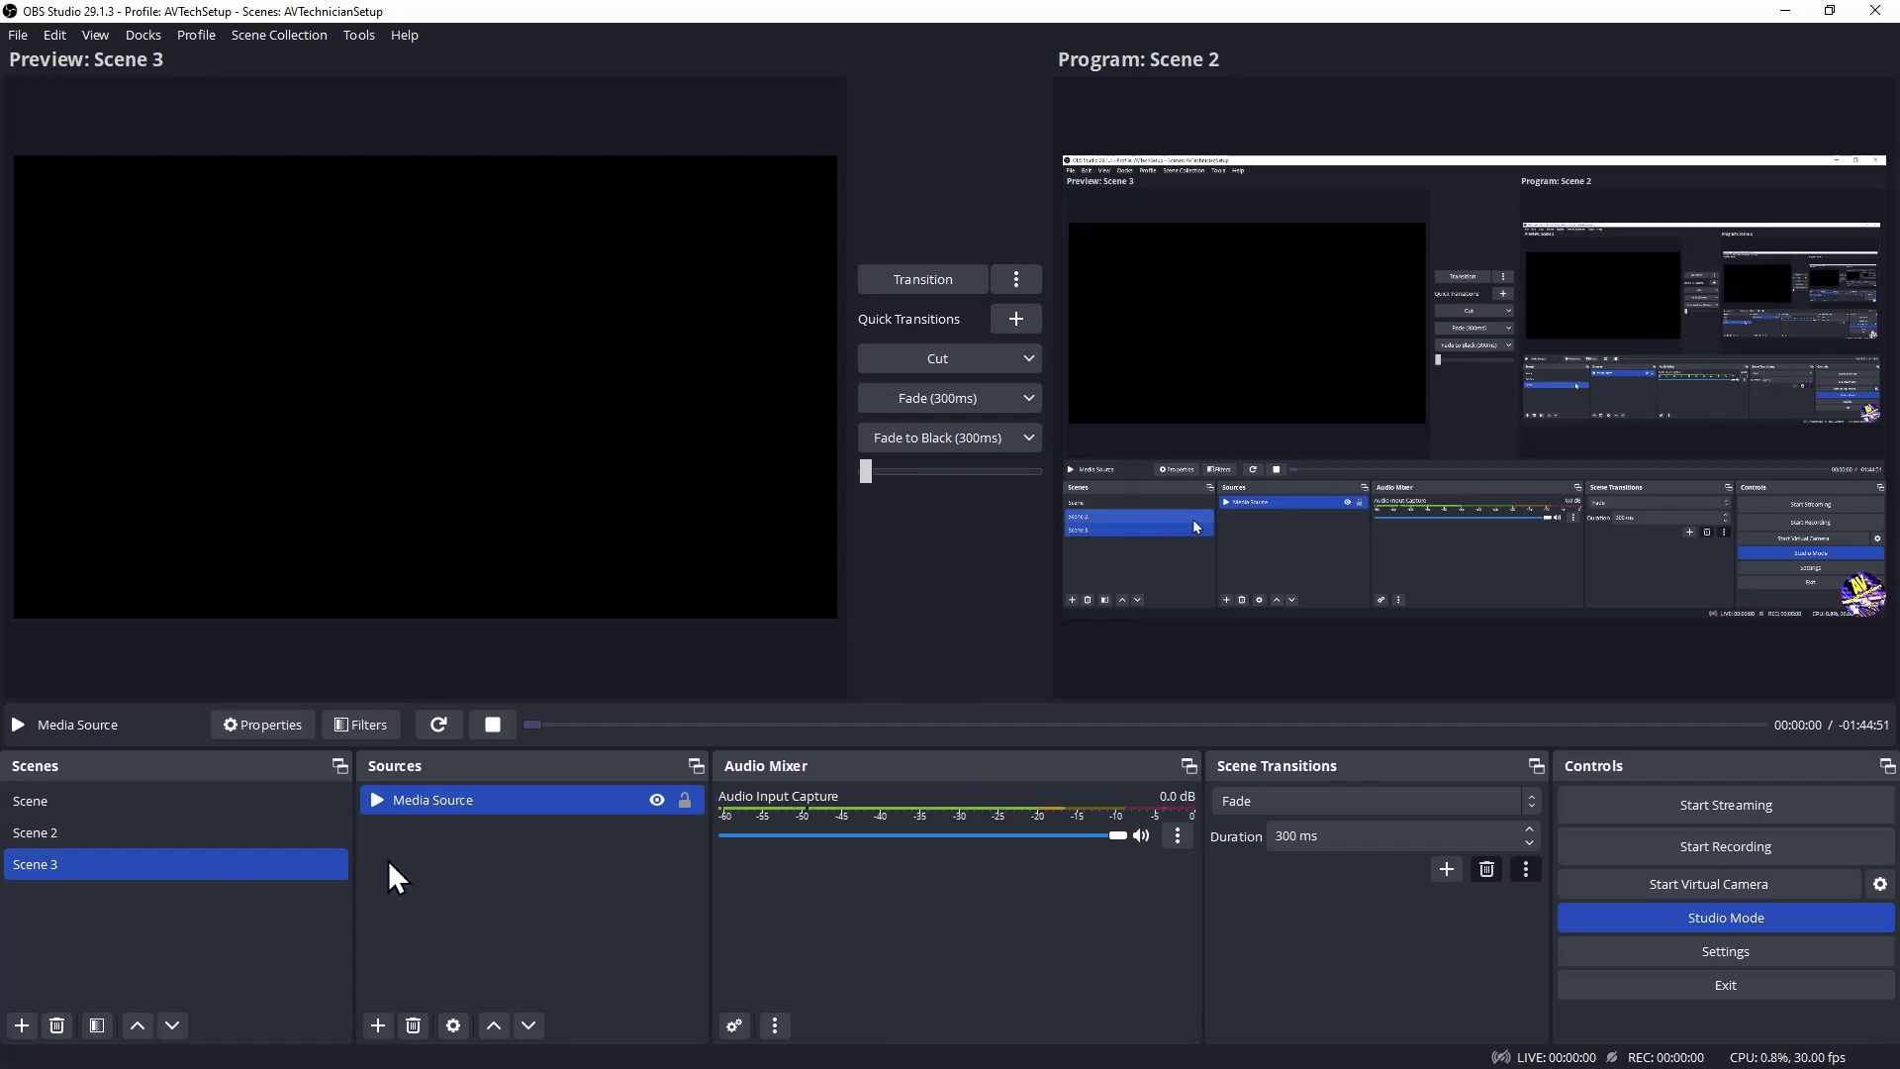
# Review the audio/video and effect filter types available for the Media Source, and close its filters
pyautogui.click(363, 725)
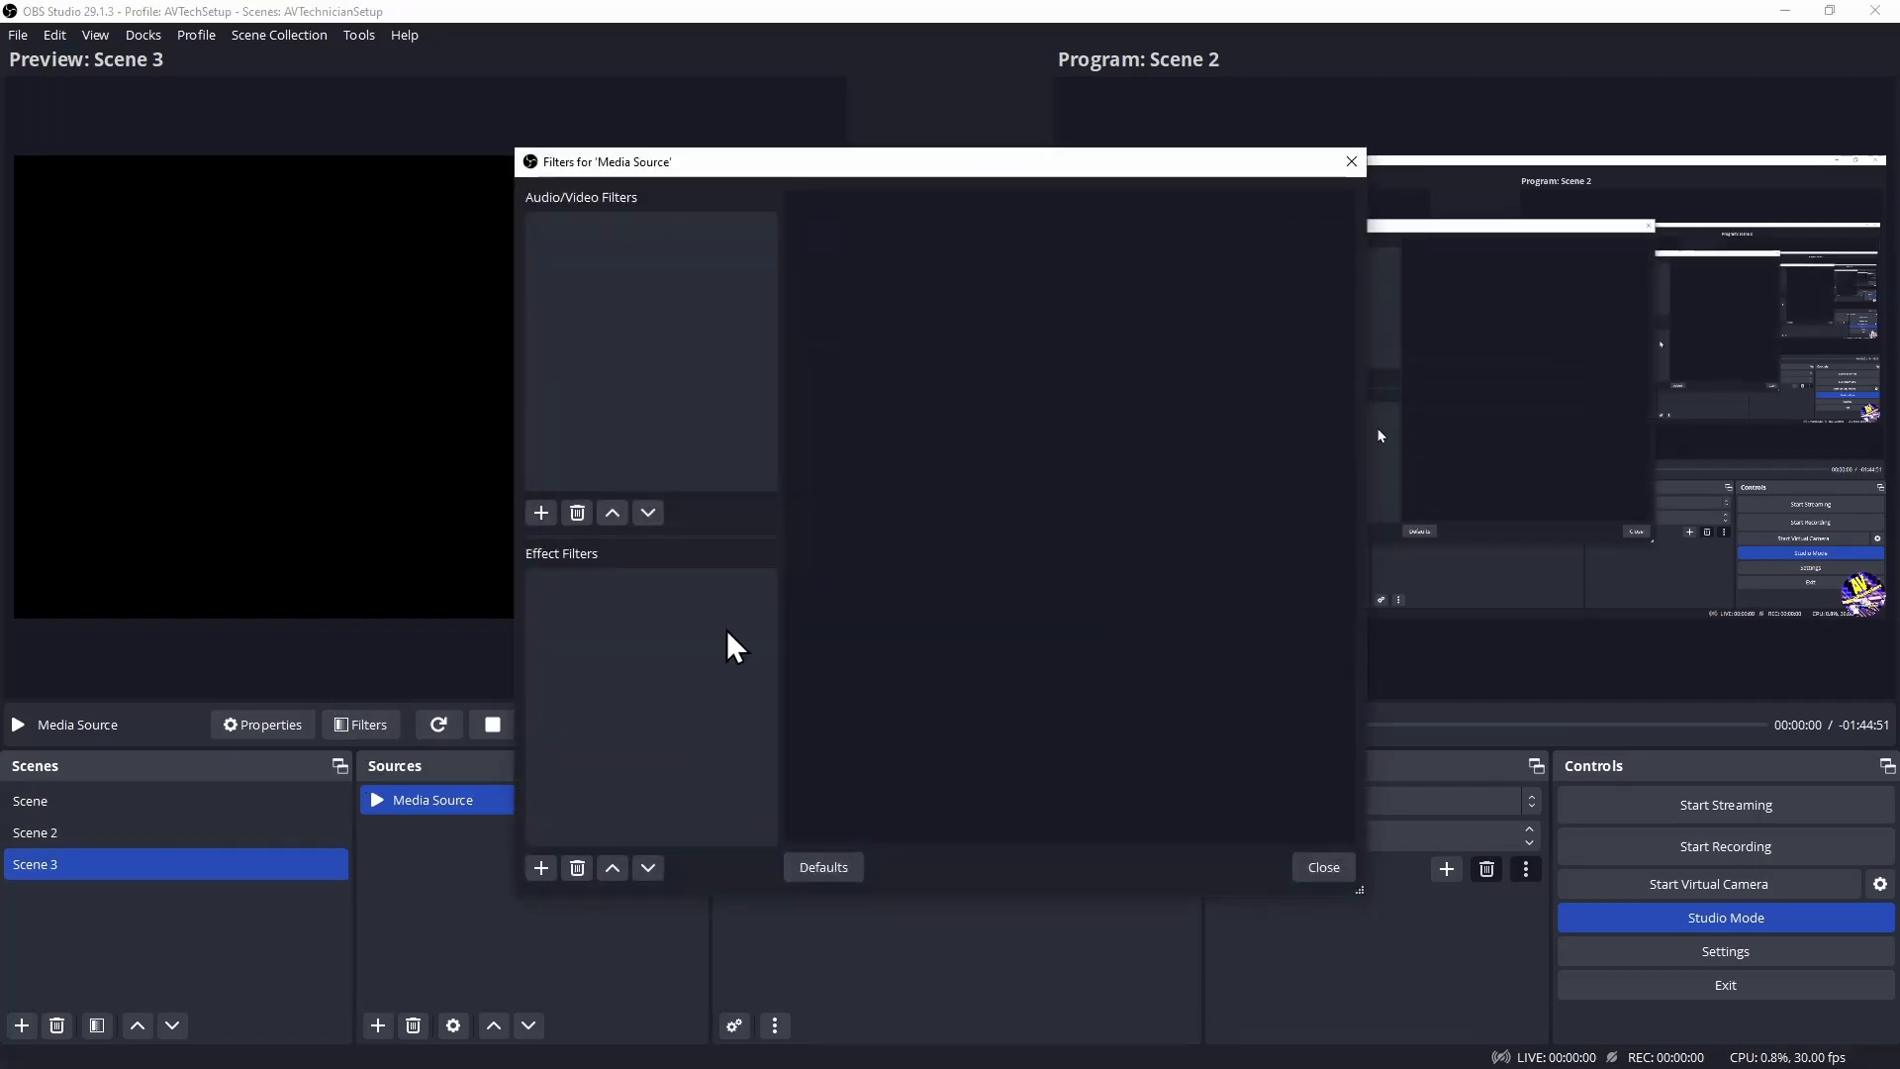
pyautogui.click(540, 511)
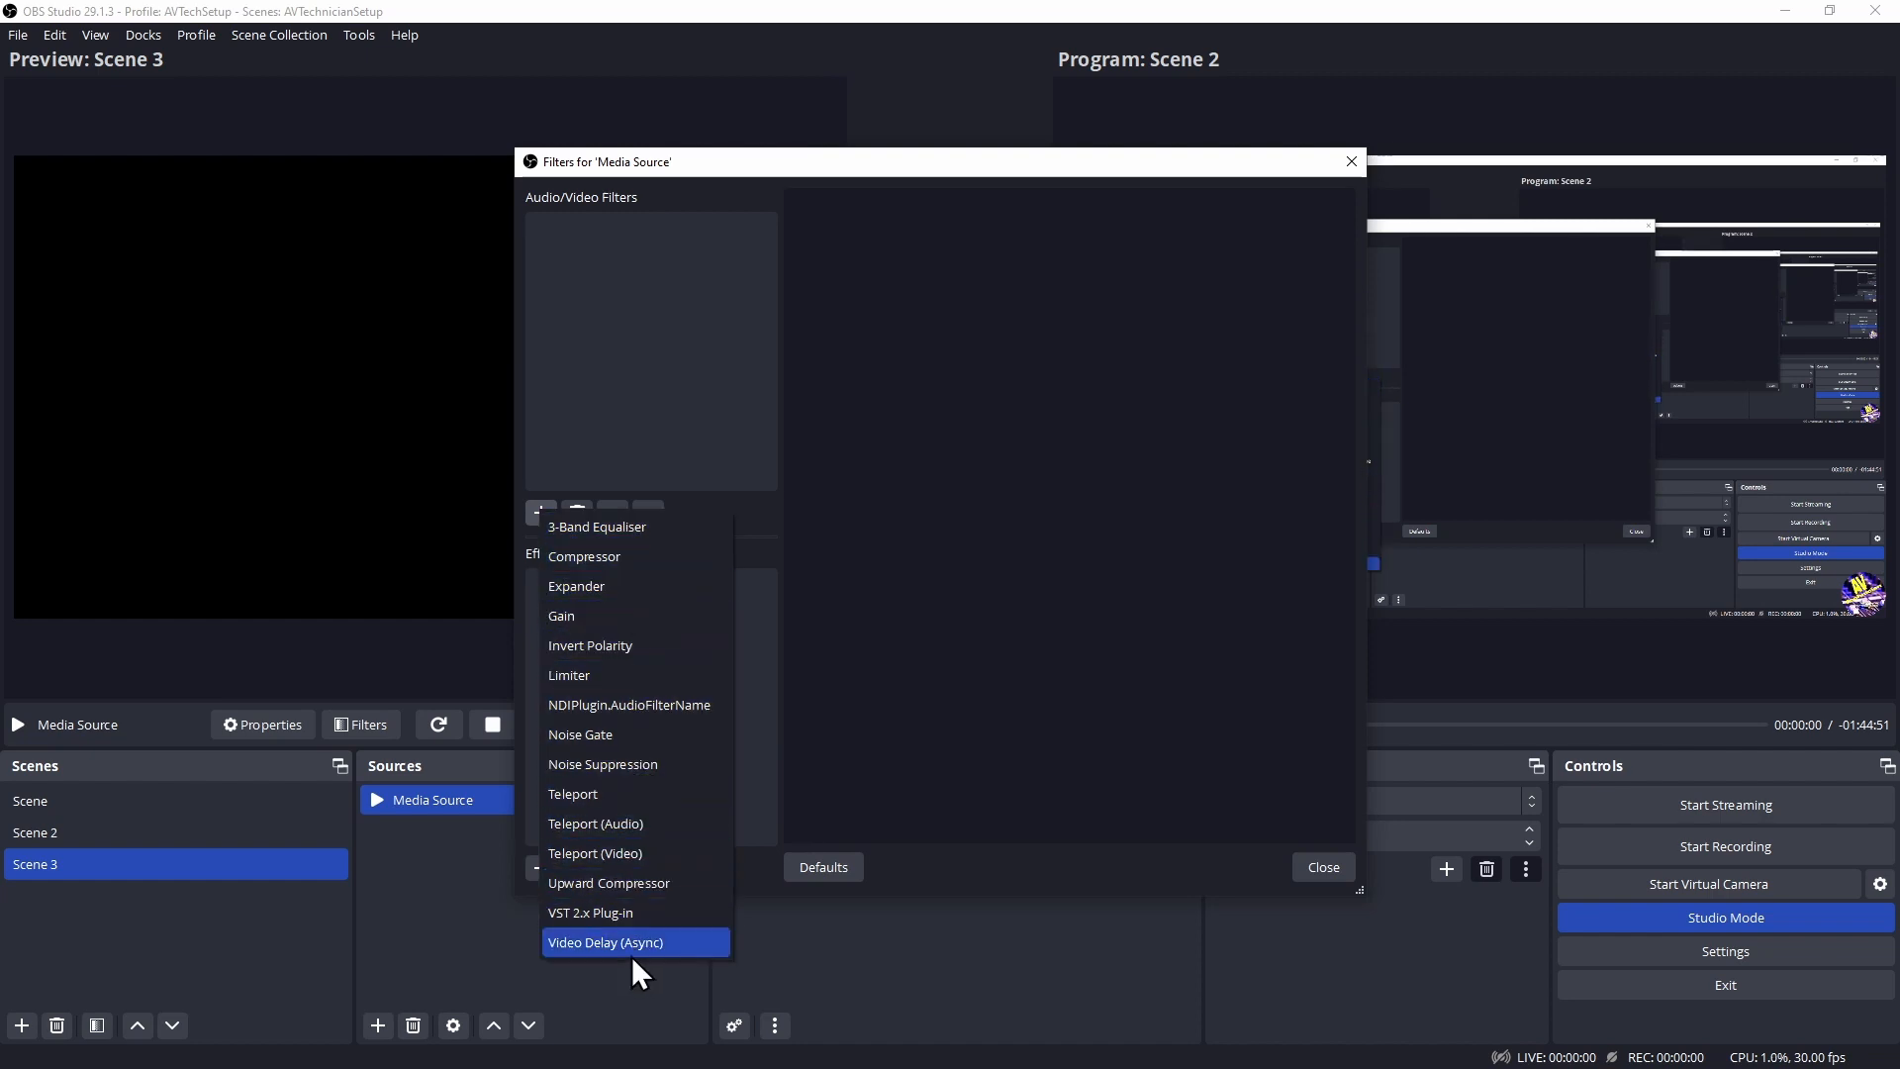
pyautogui.click(649, 384)
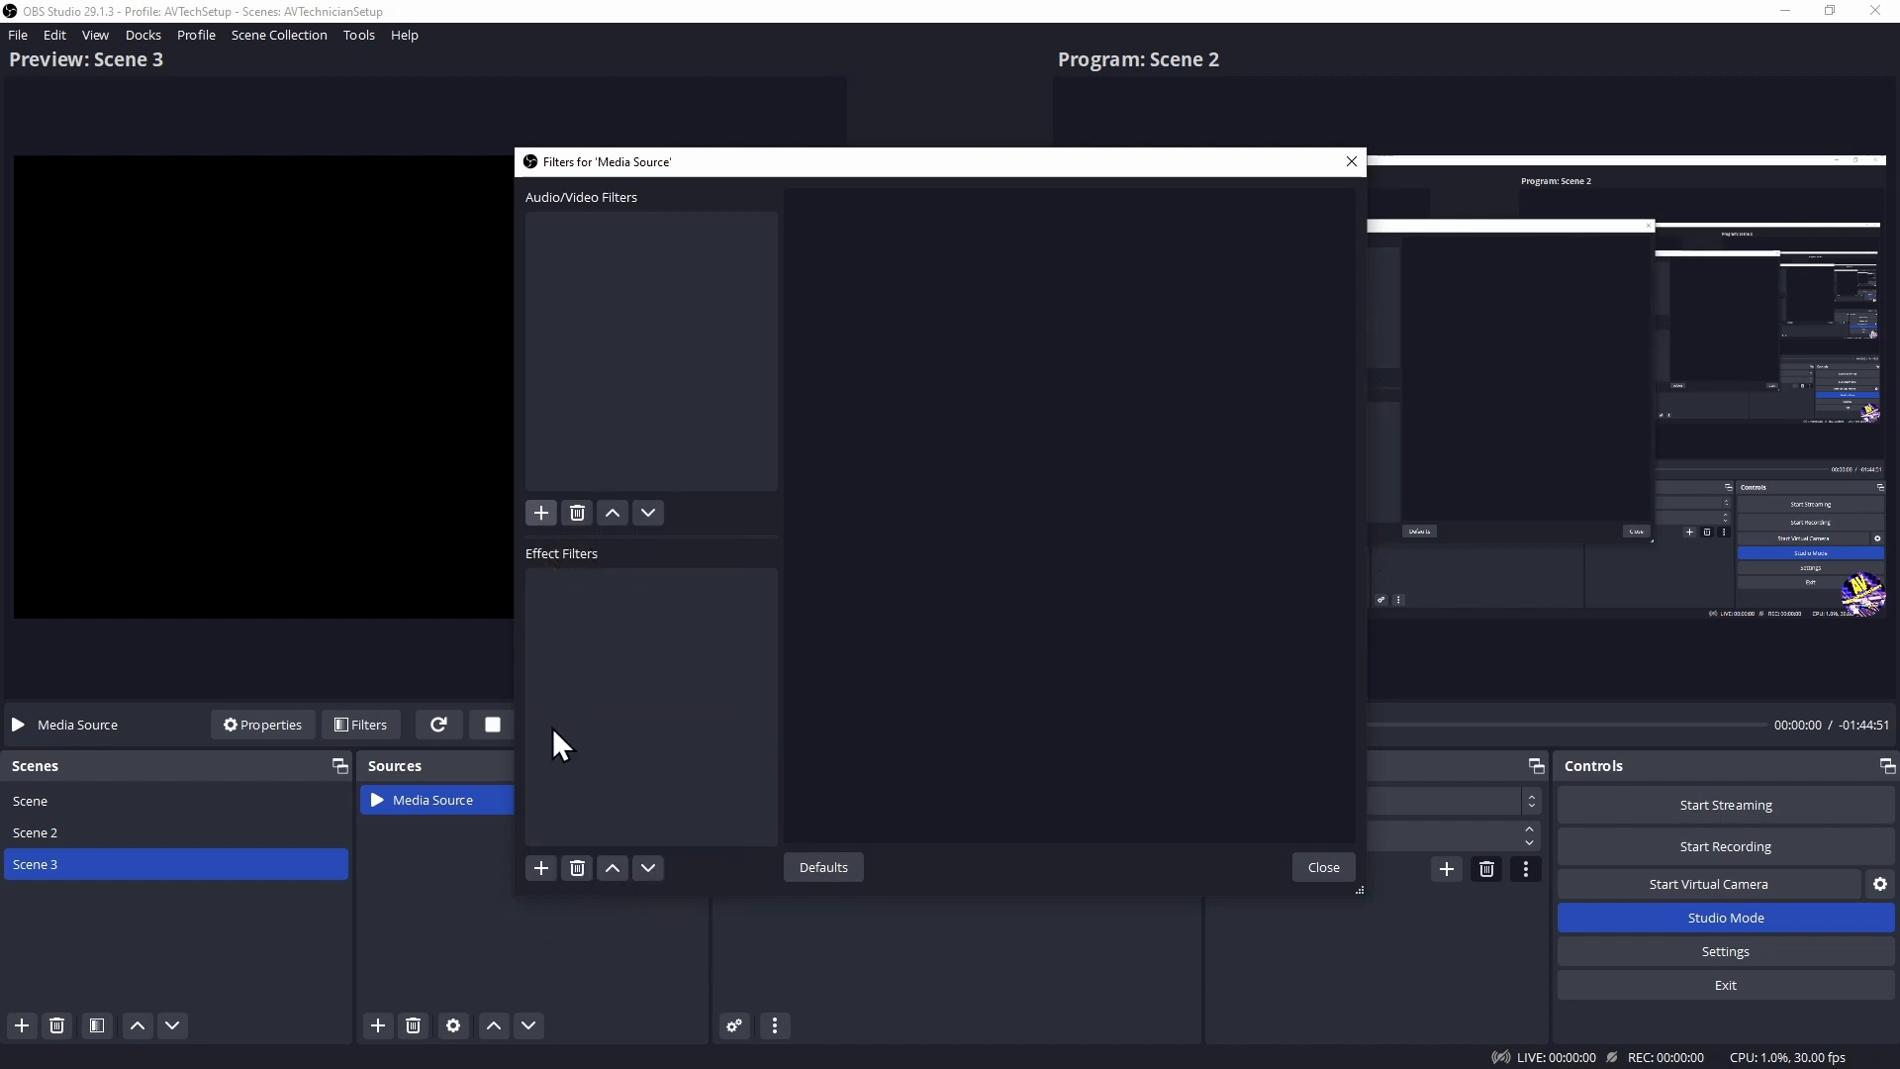
pyautogui.click(541, 867)
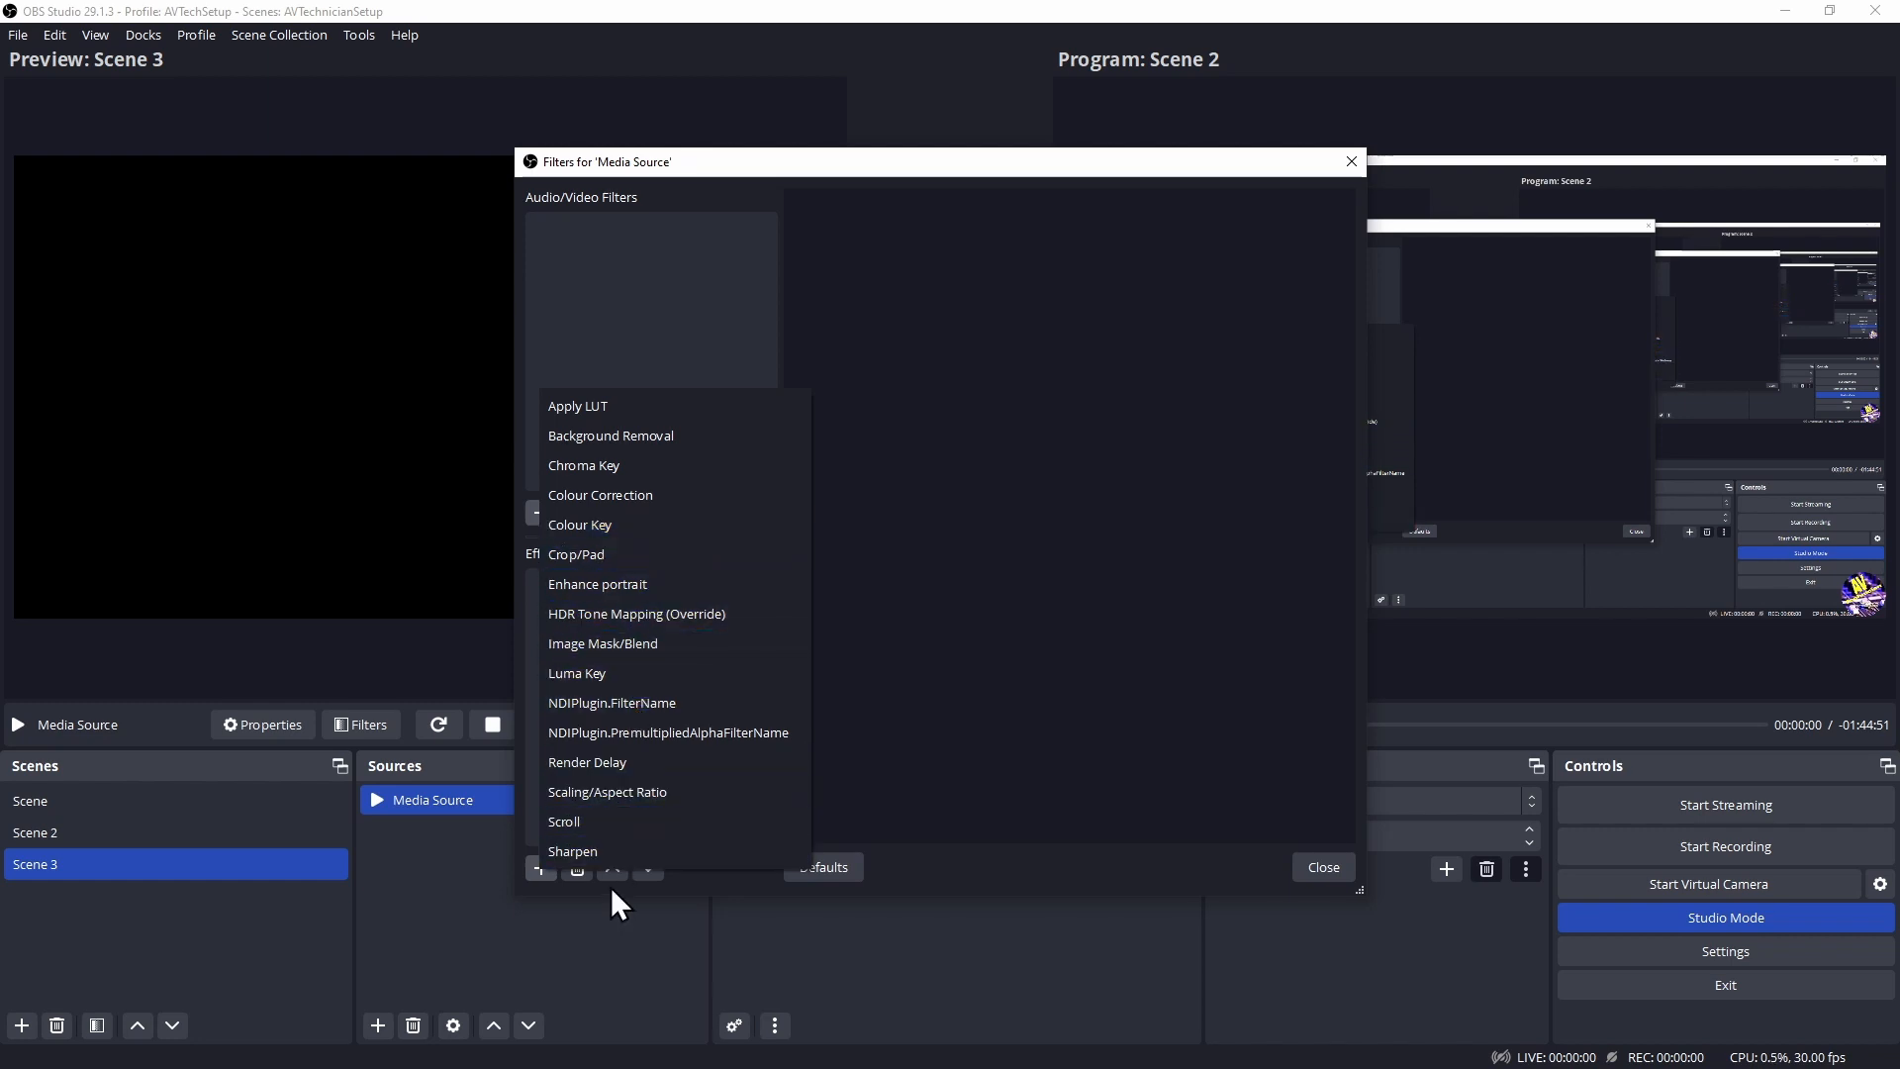
pyautogui.click(638, 297)
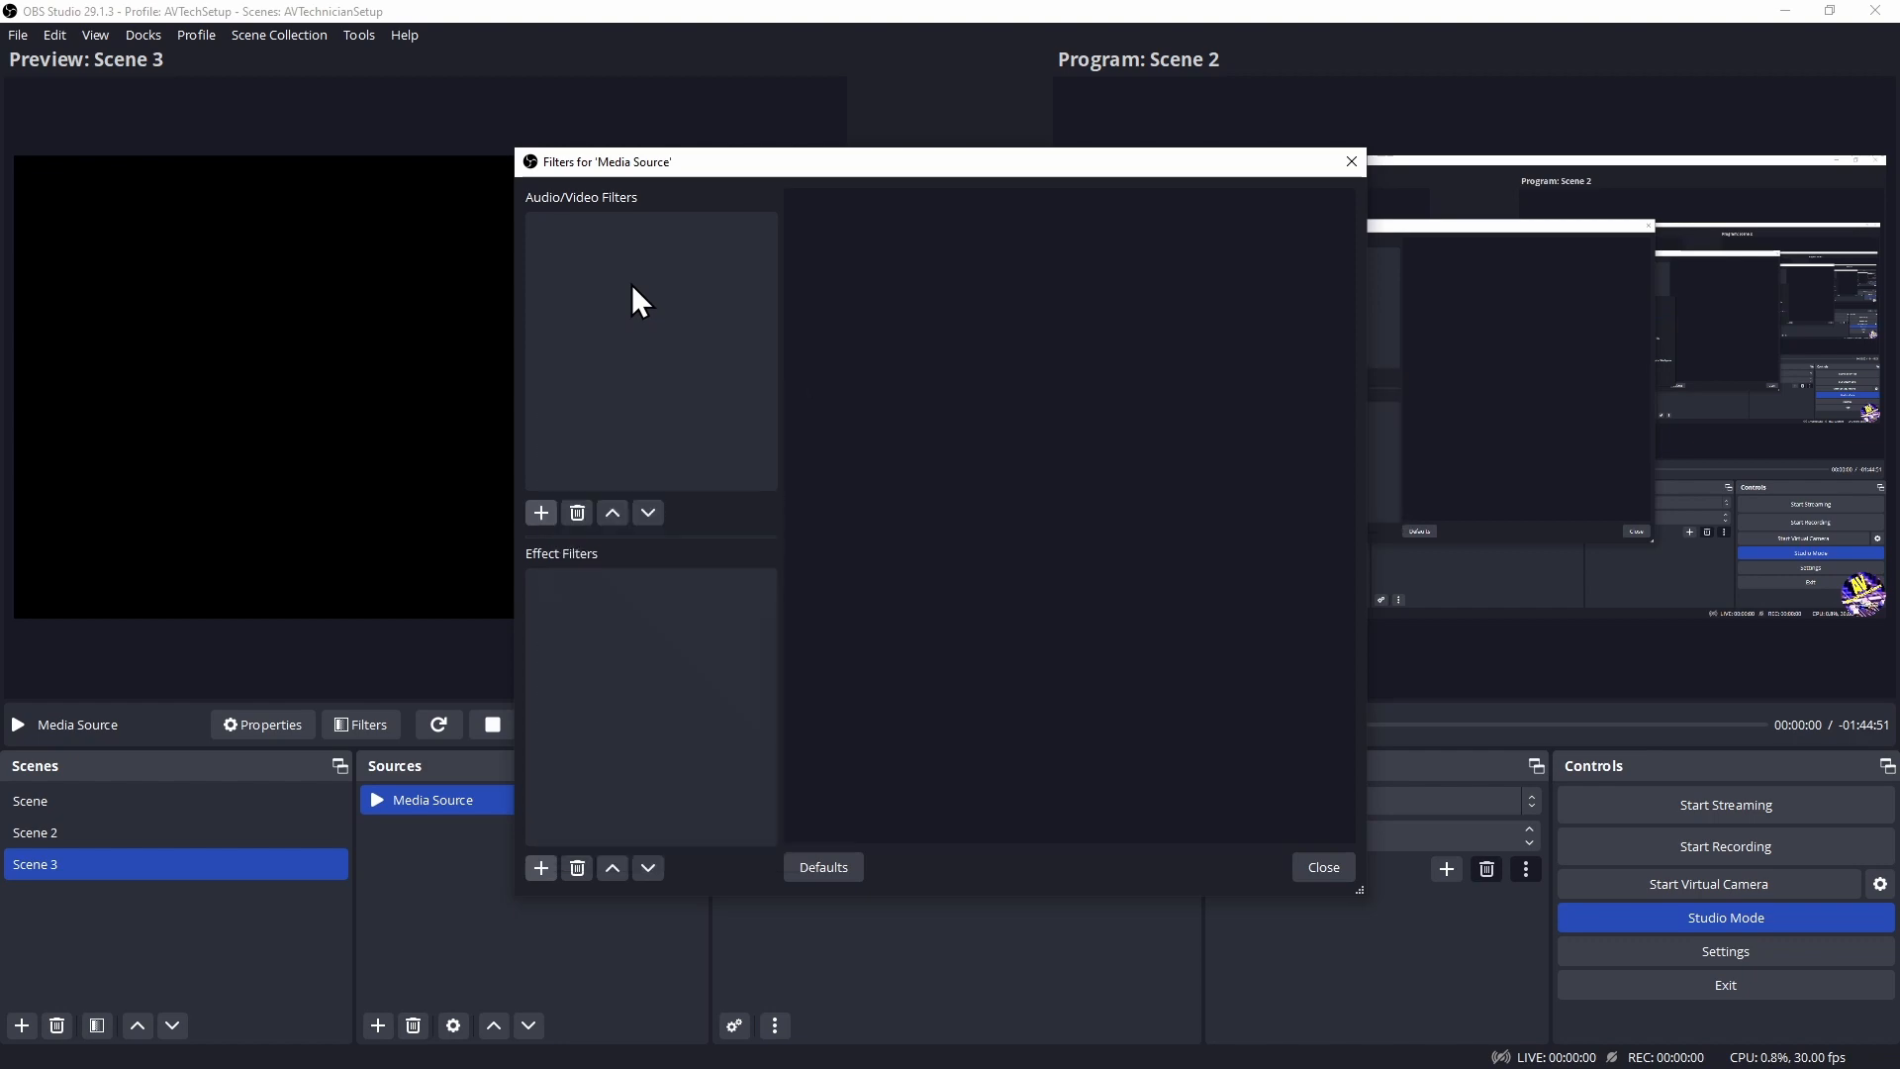
pyautogui.click(1329, 871)
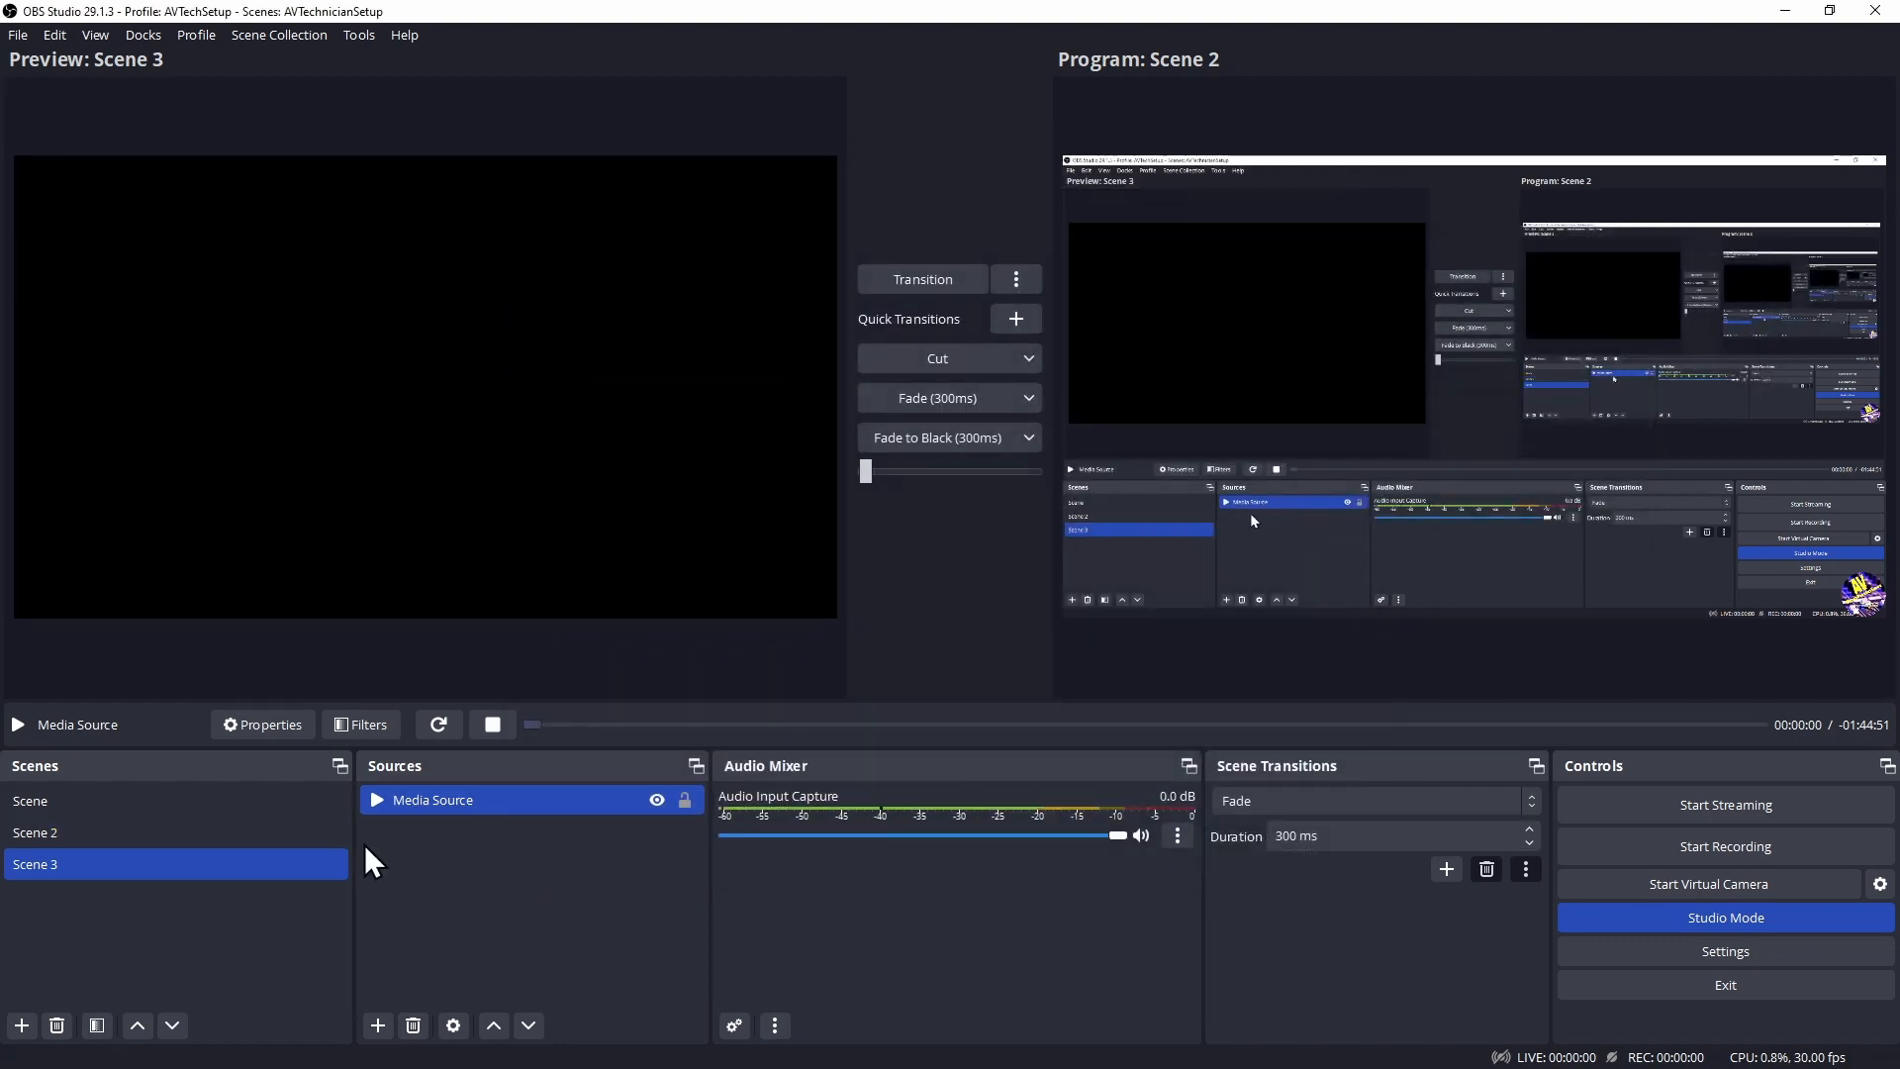
# Transition the first scene, named Scene, to the program output
pyautogui.click(191, 839)
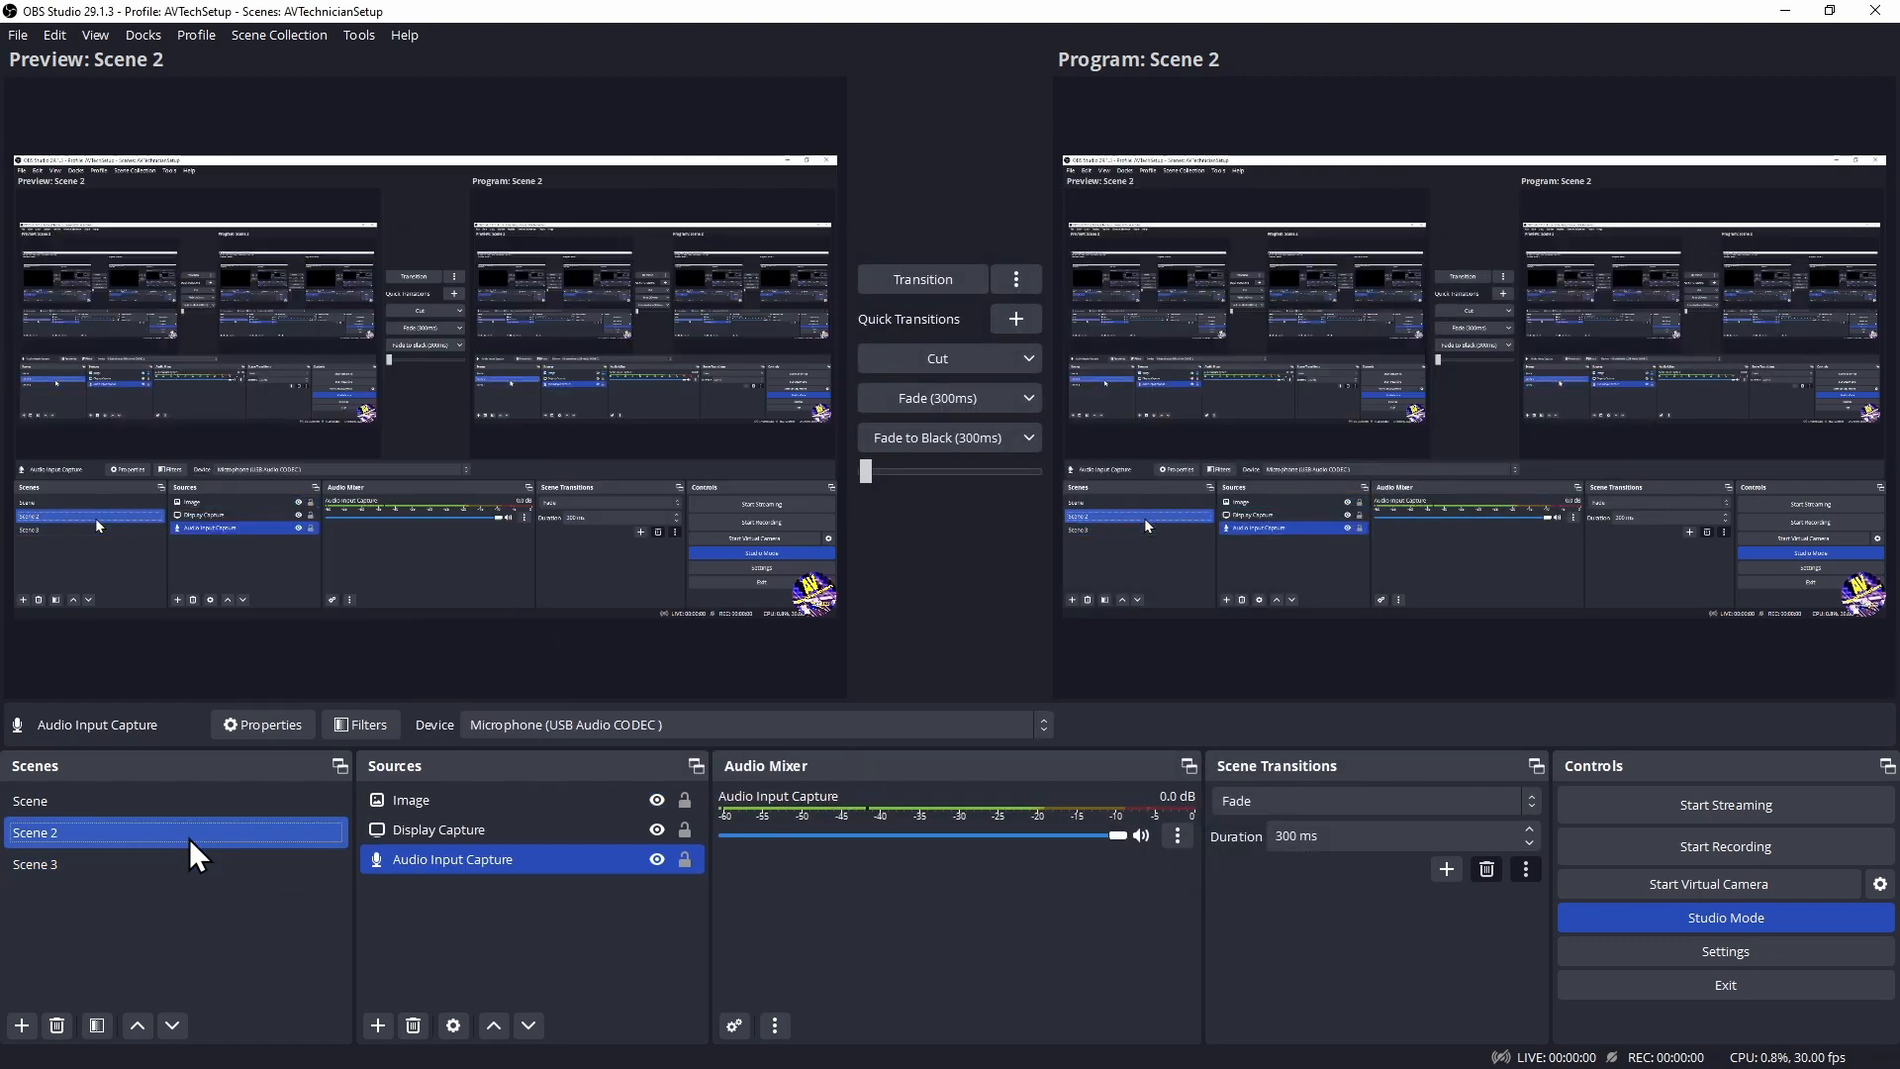
pyautogui.click(196, 806)
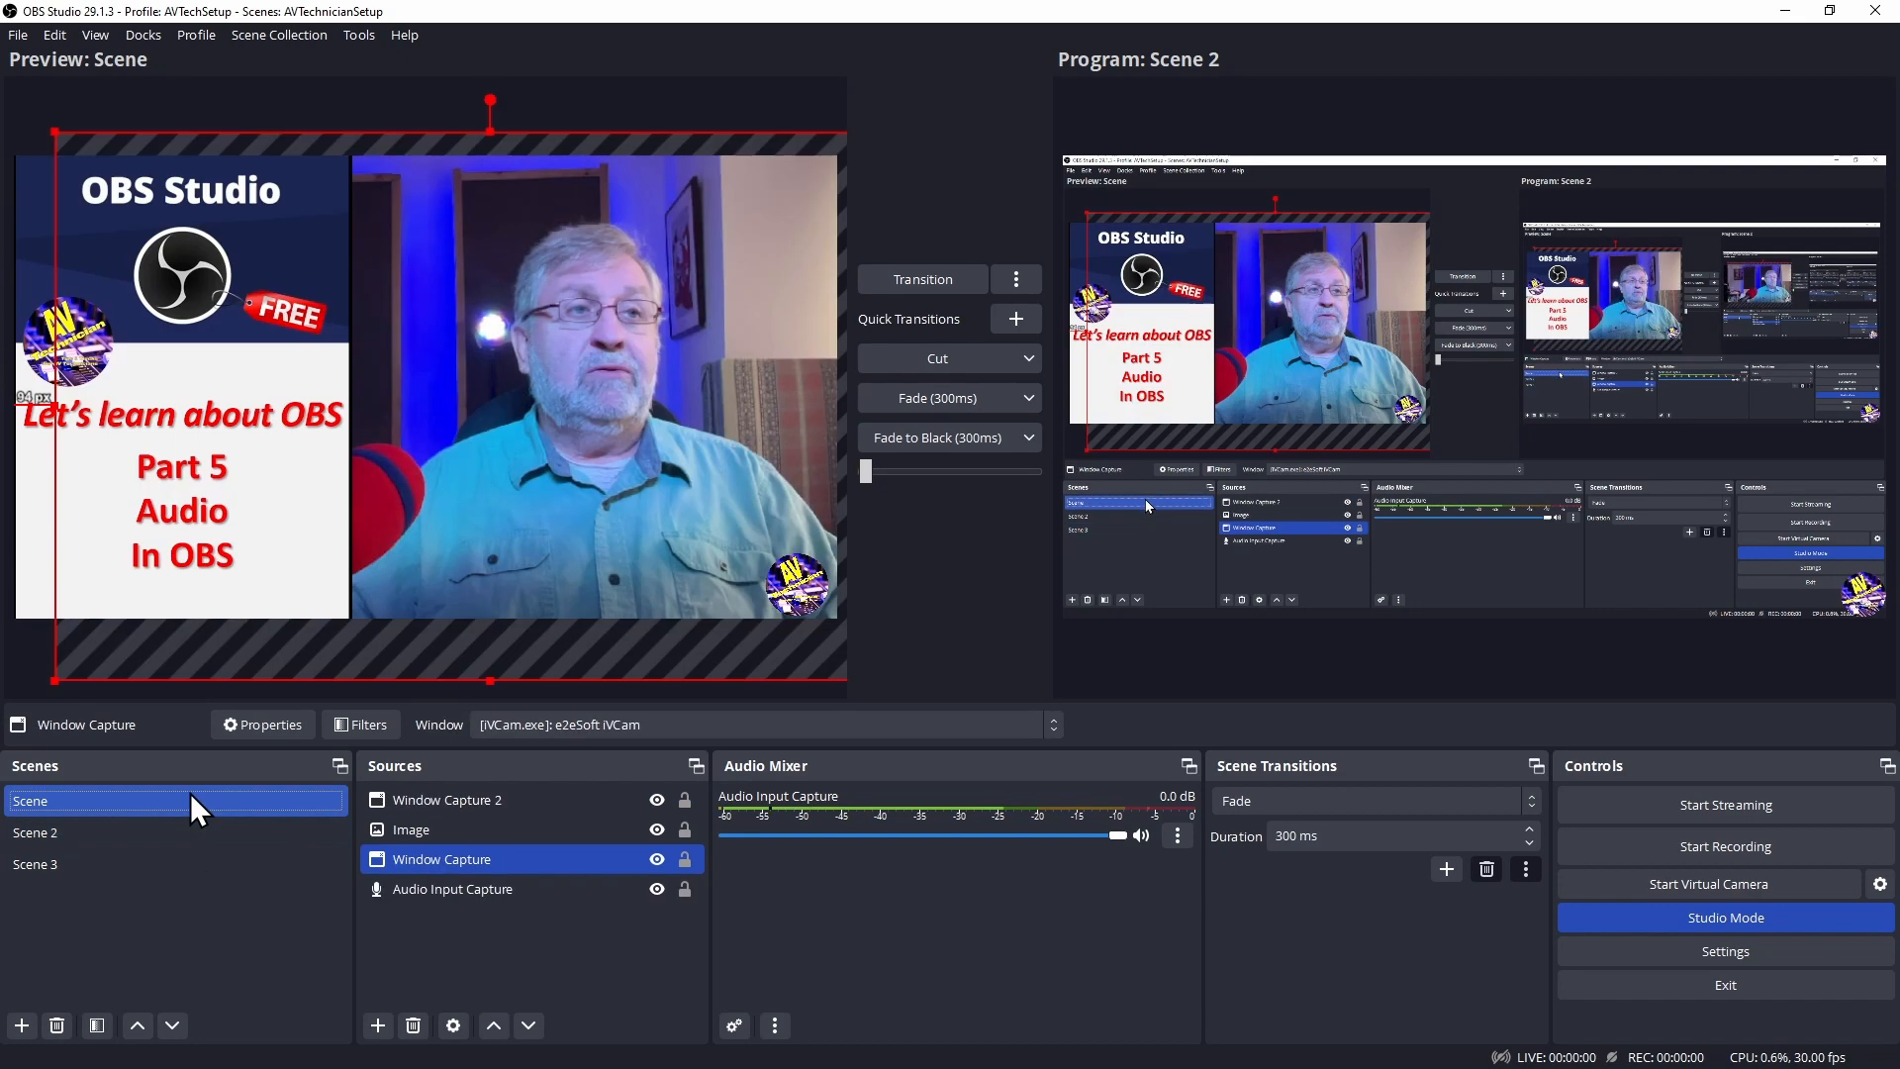
pyautogui.click(912, 277)
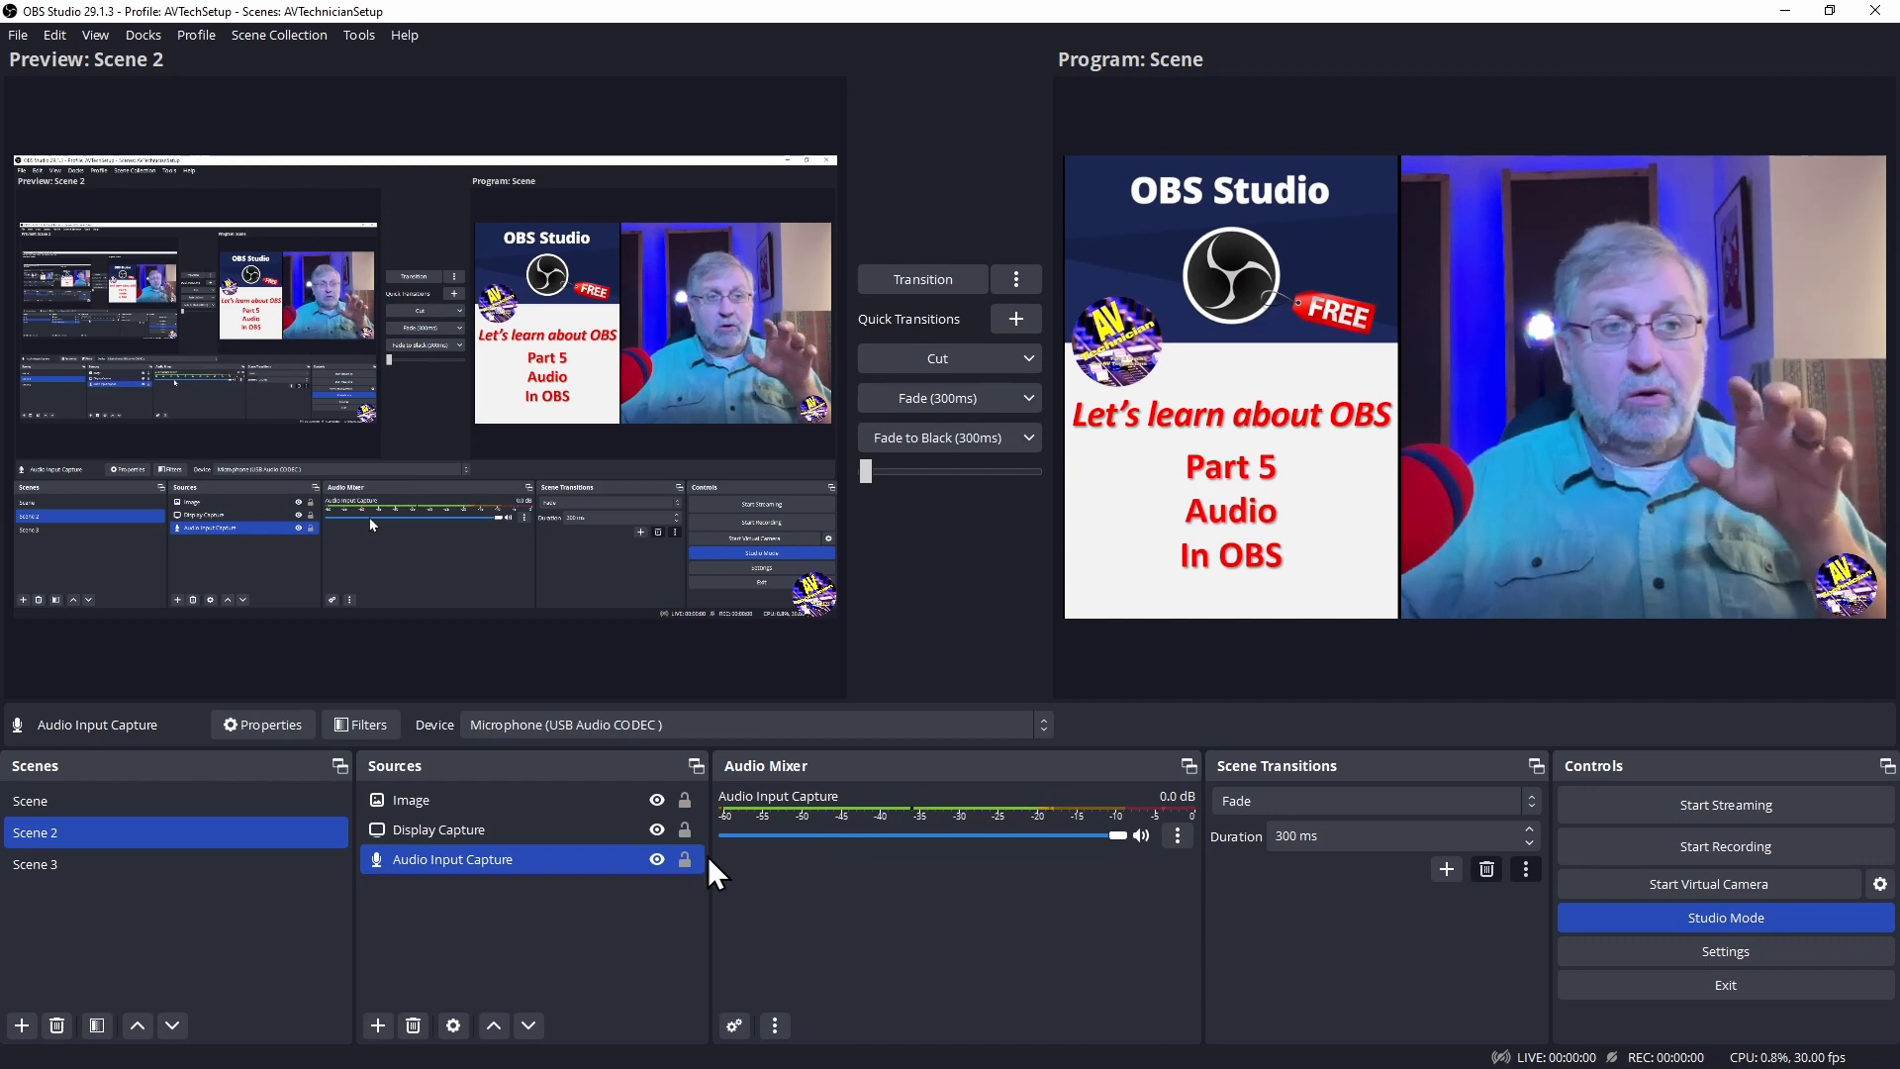
# Add a new Audio Output Capture source to Scene 2 under its default name
pyautogui.click(378, 1026)
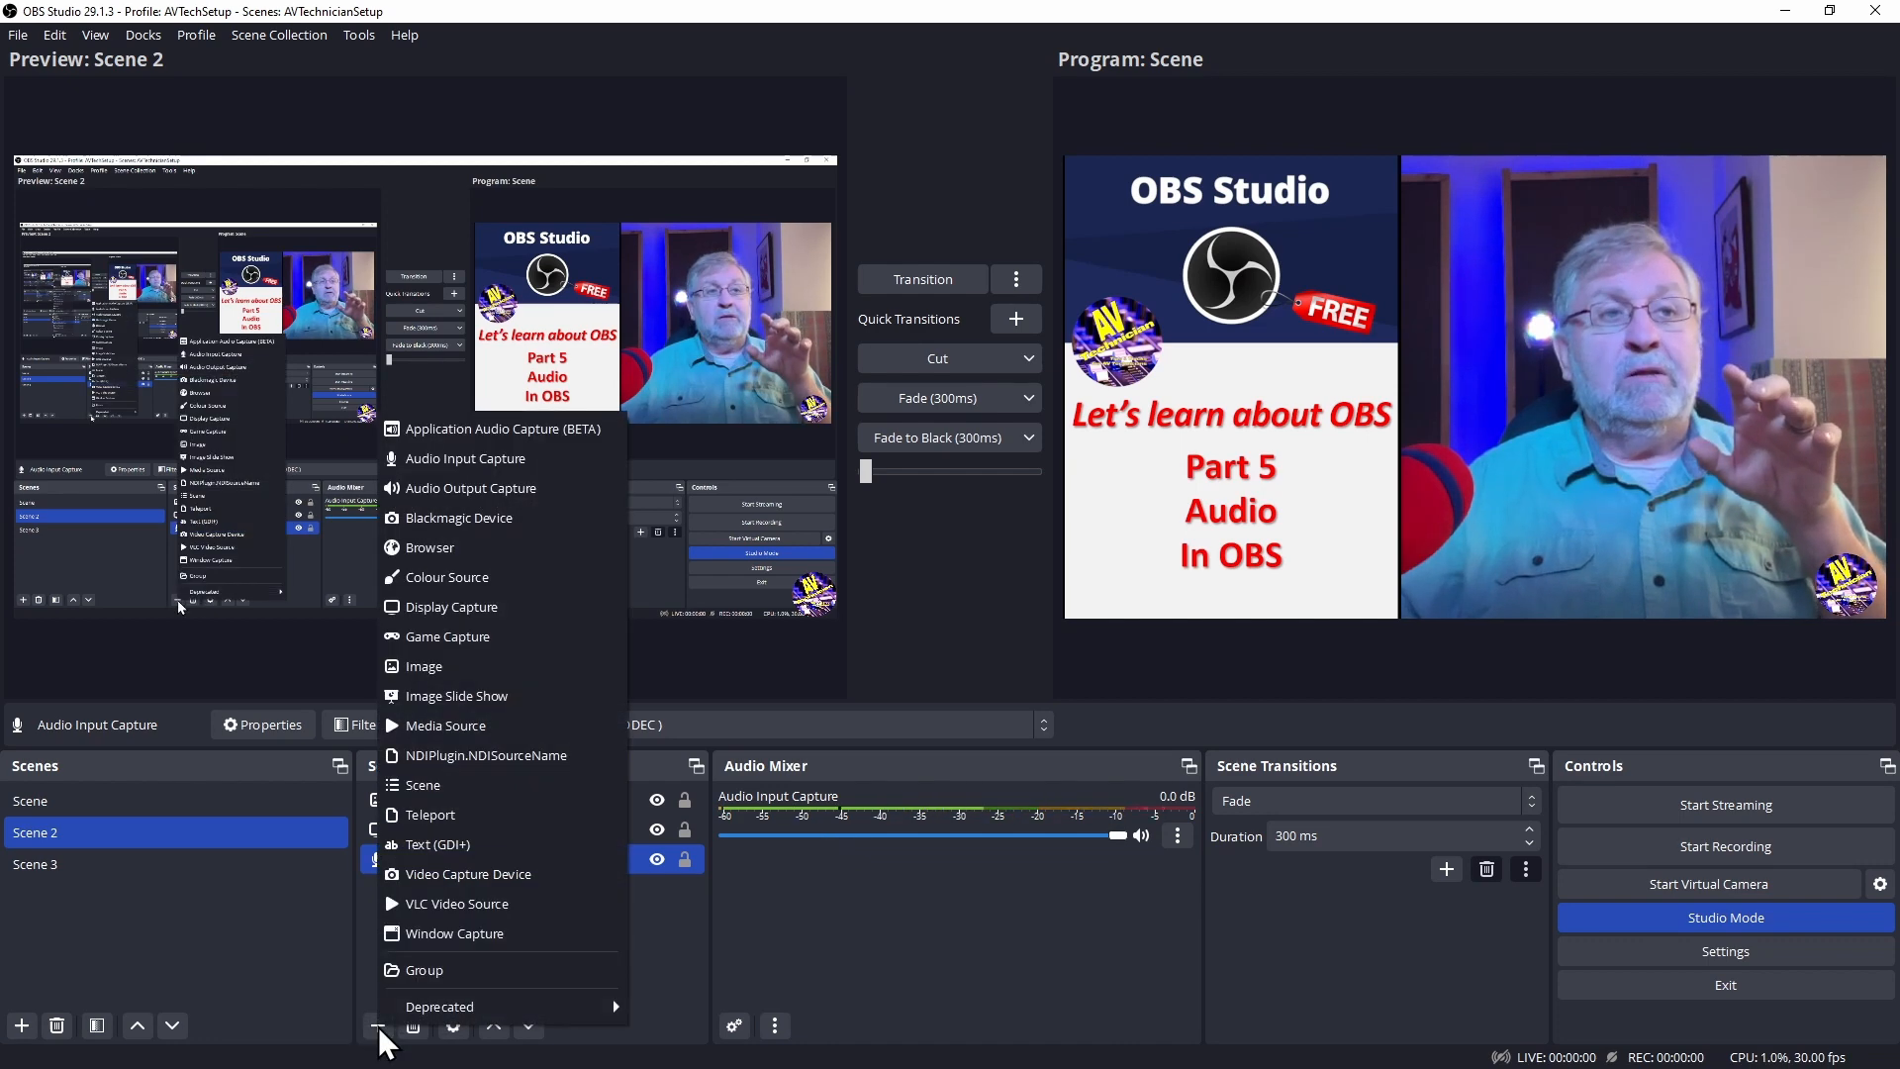
pyautogui.click(519, 489)
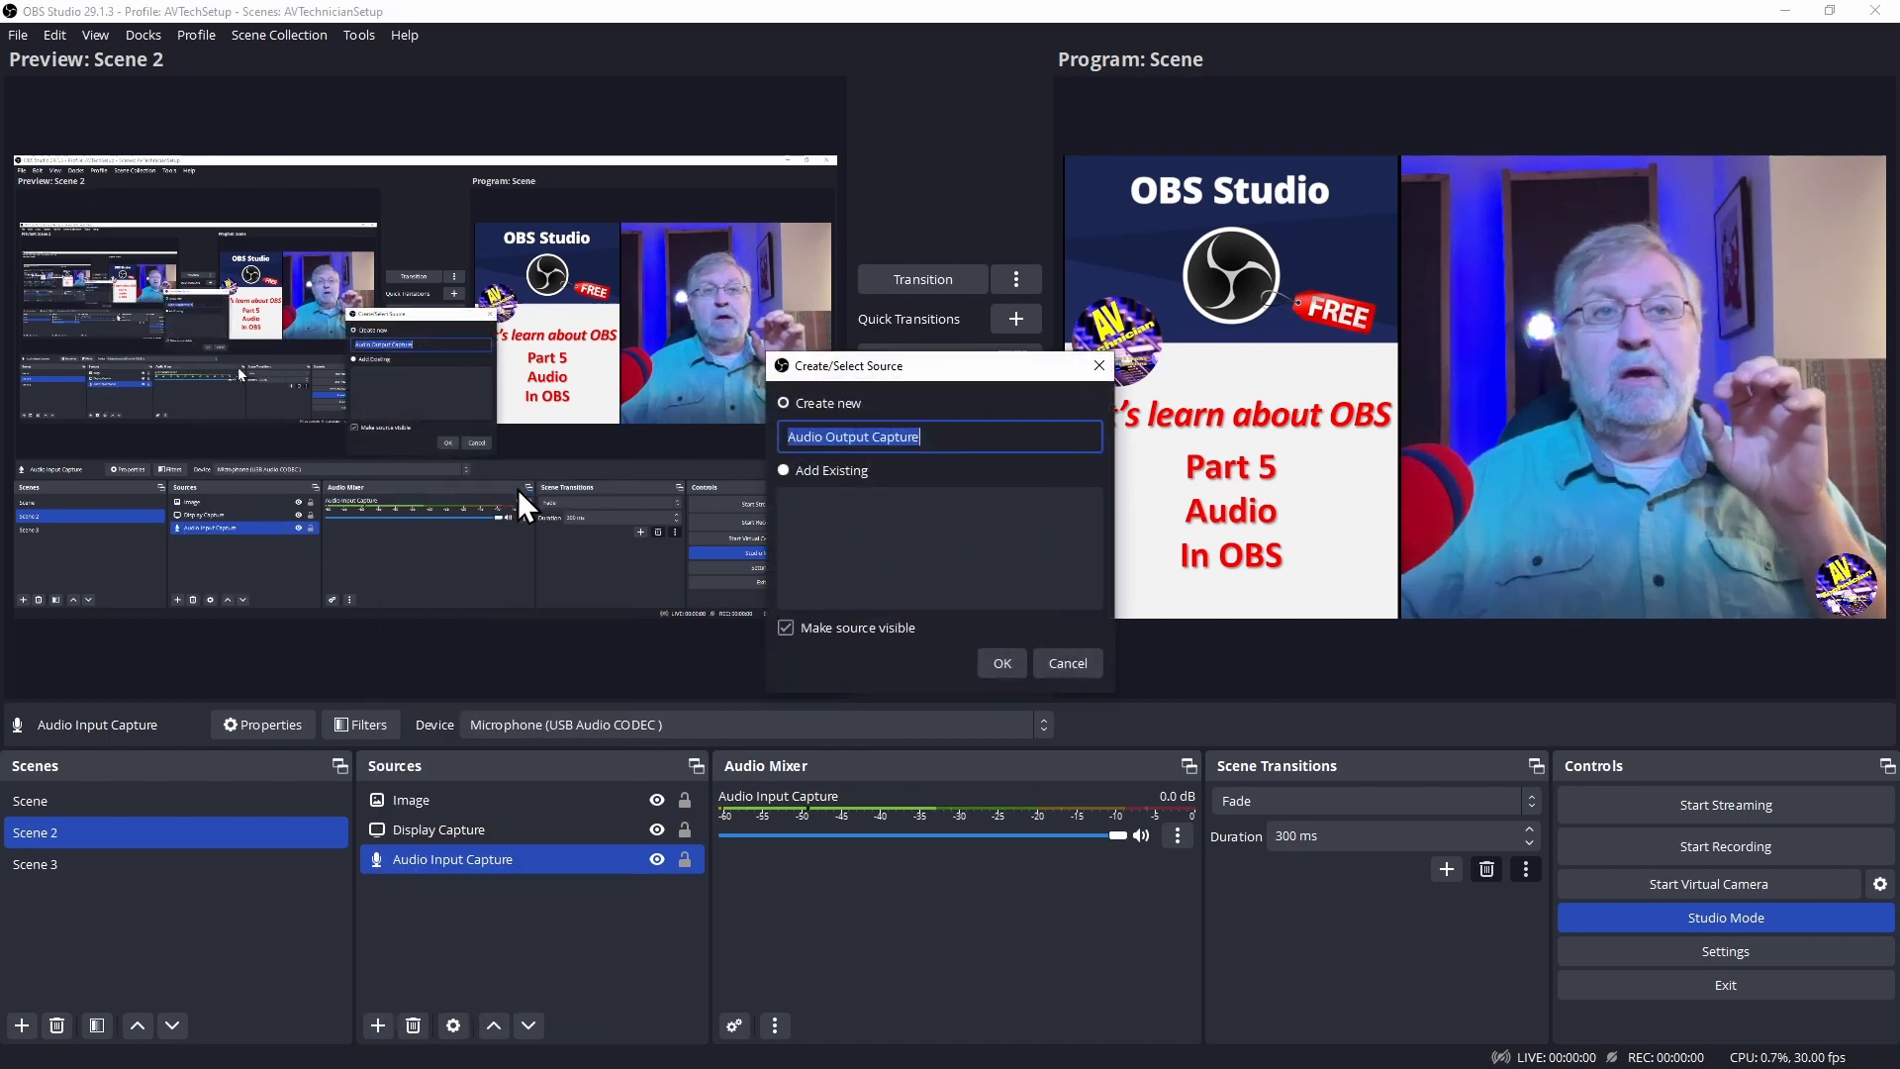
pyautogui.click(1017, 670)
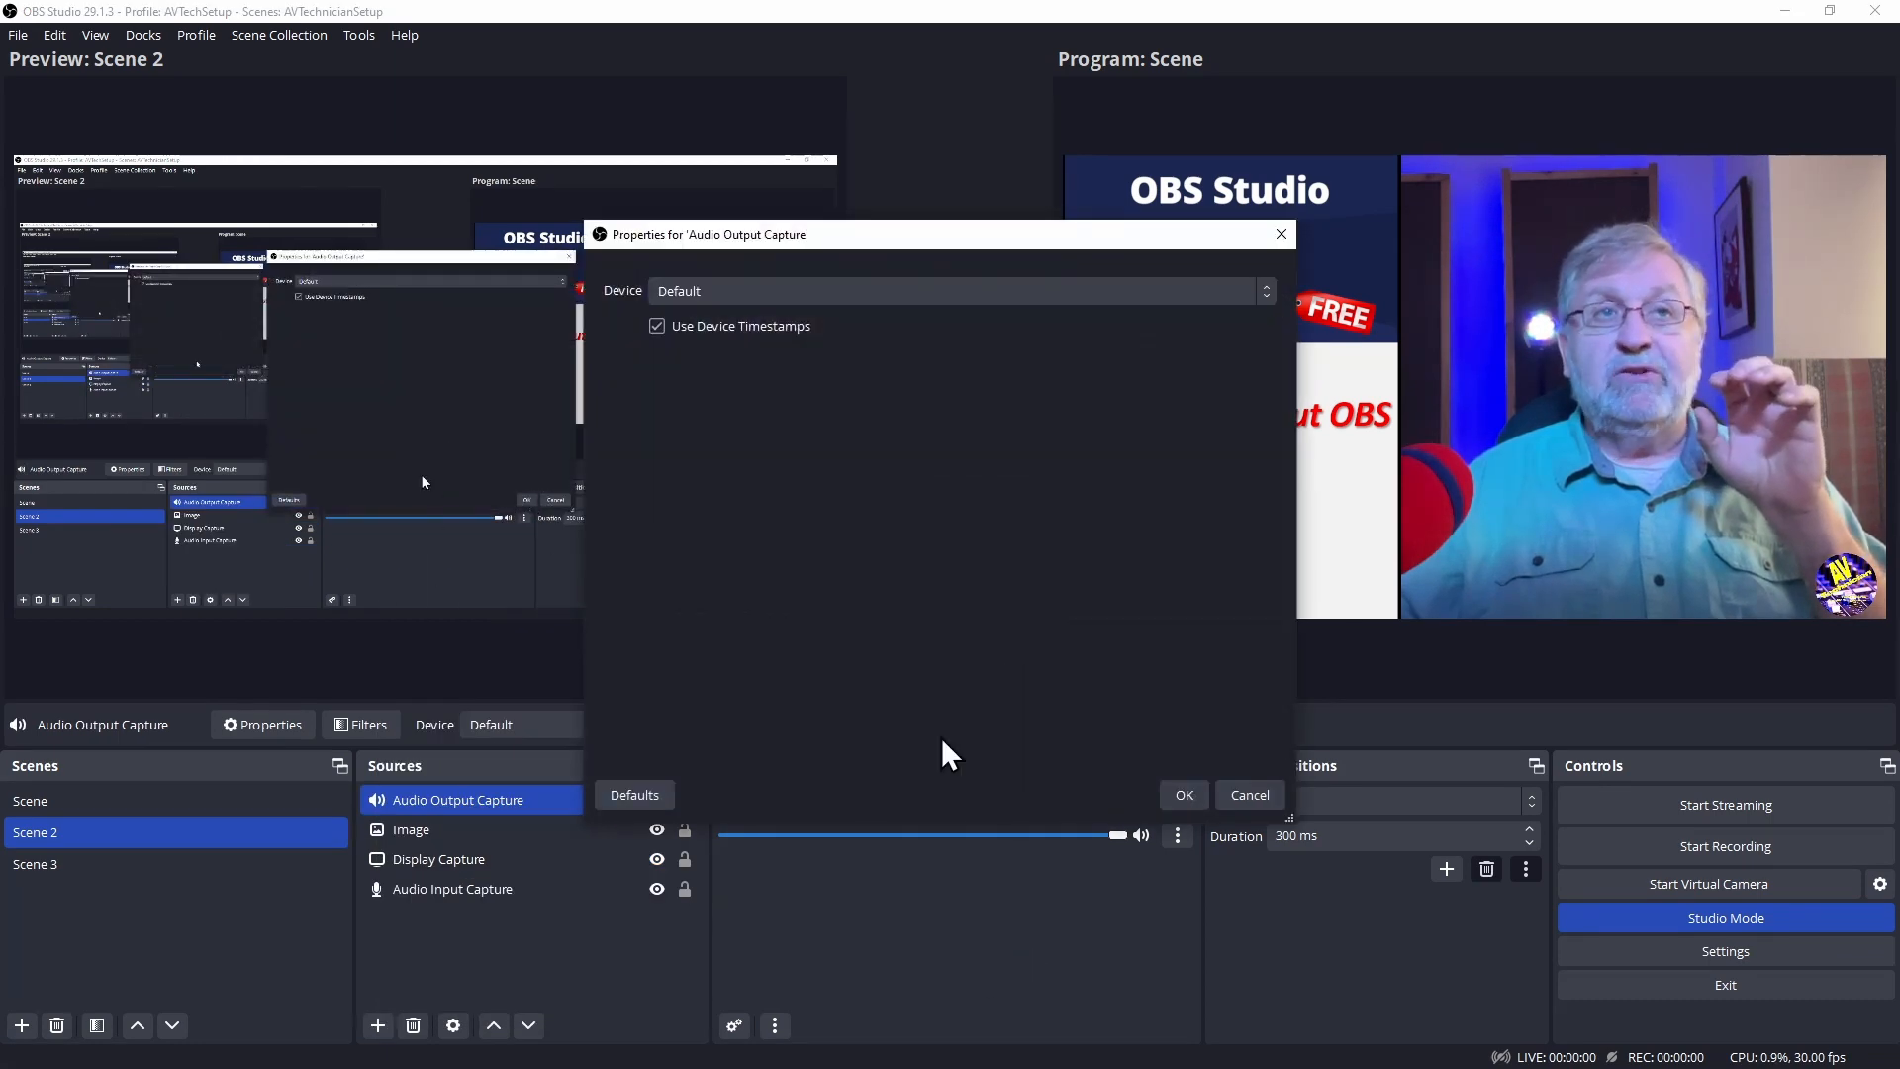
# Keep Default as the device for the Audio Output Capture source and transition Scene 2 to the program output
pyautogui.click(853, 293)
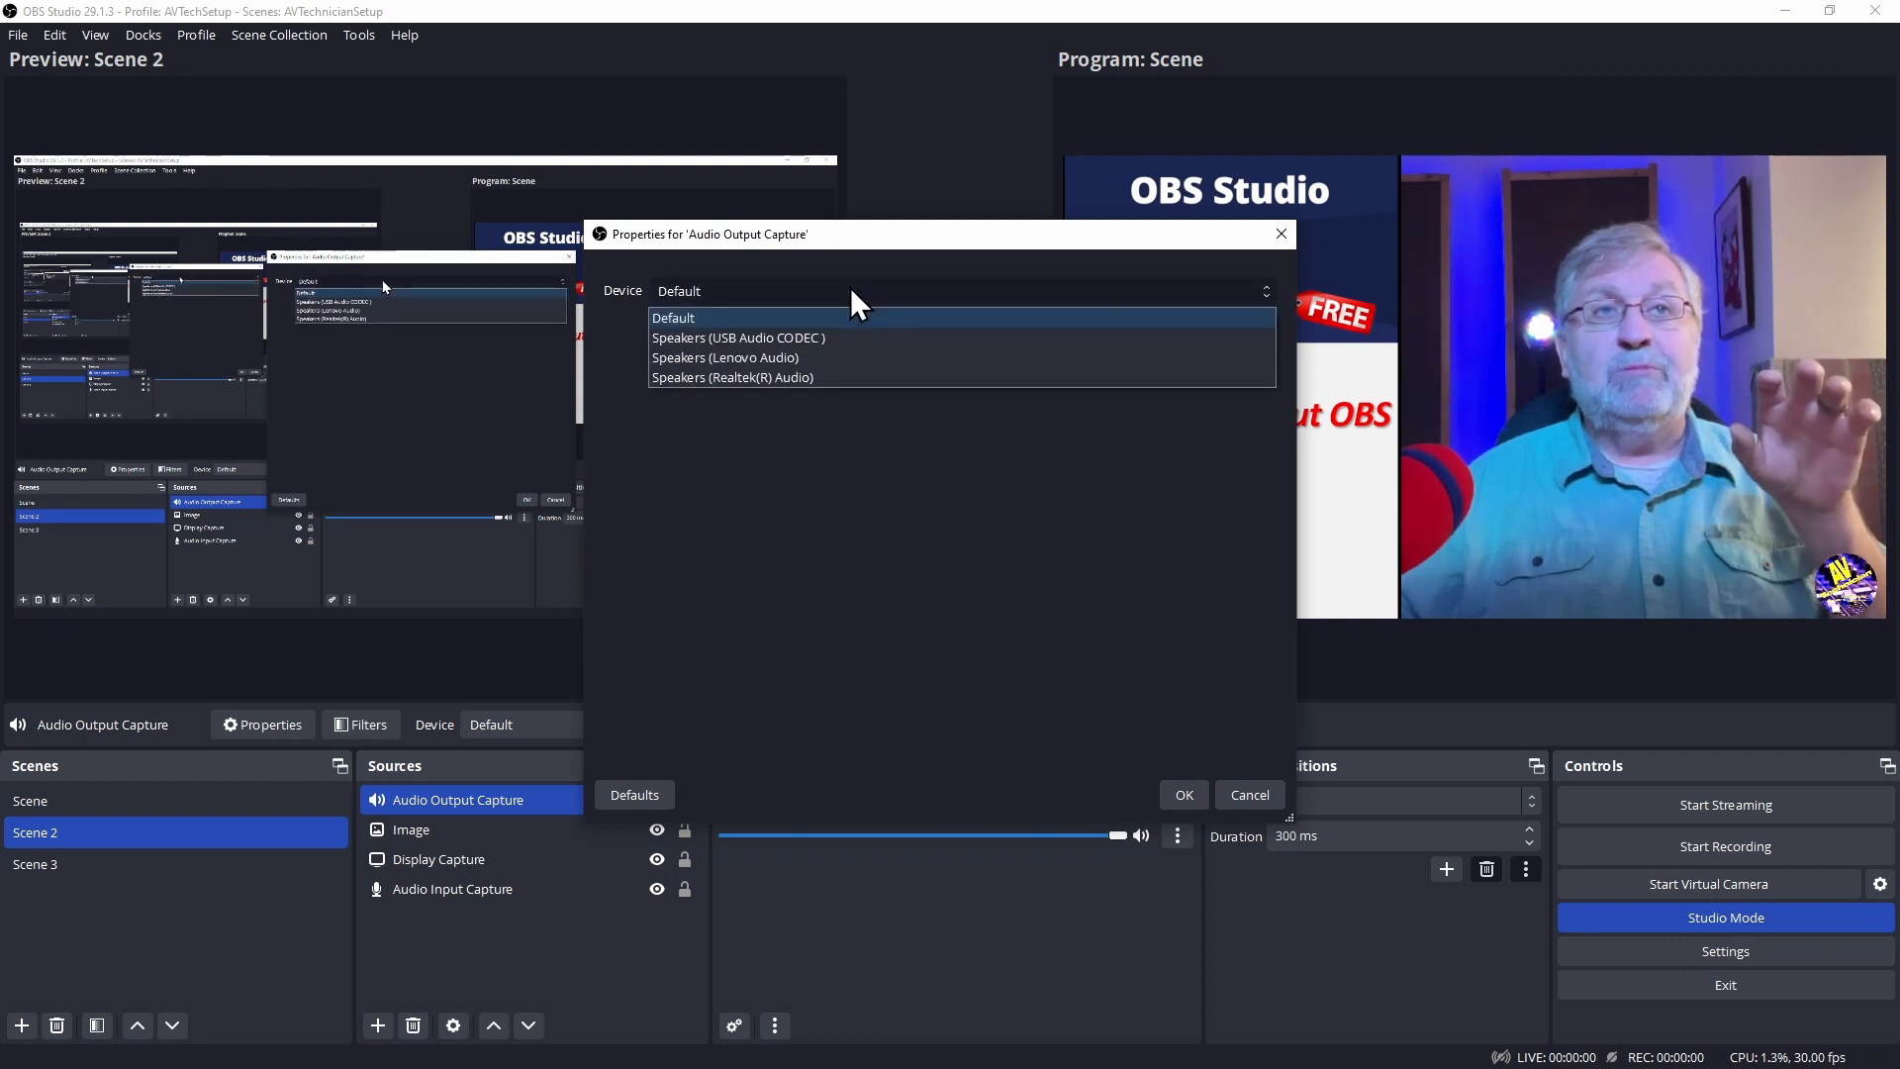
pyautogui.click(805, 409)
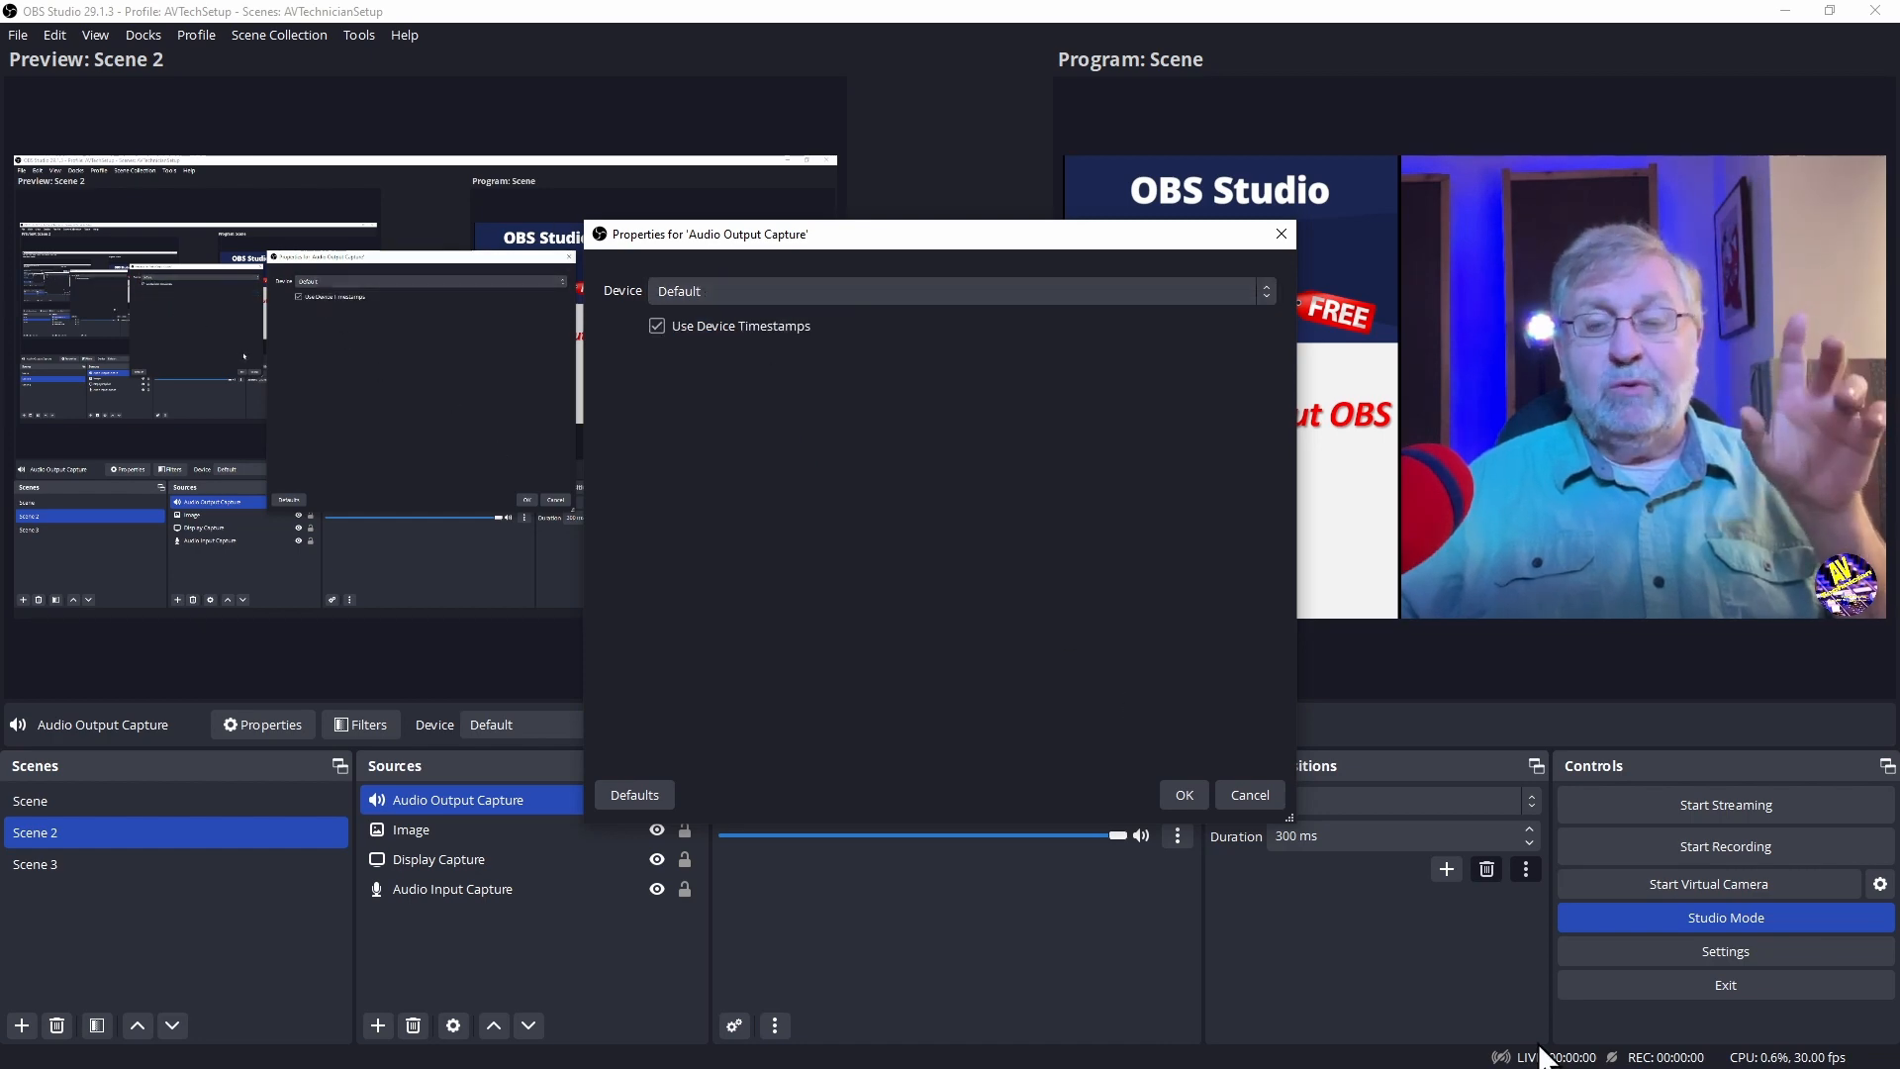
pyautogui.click(1184, 795)
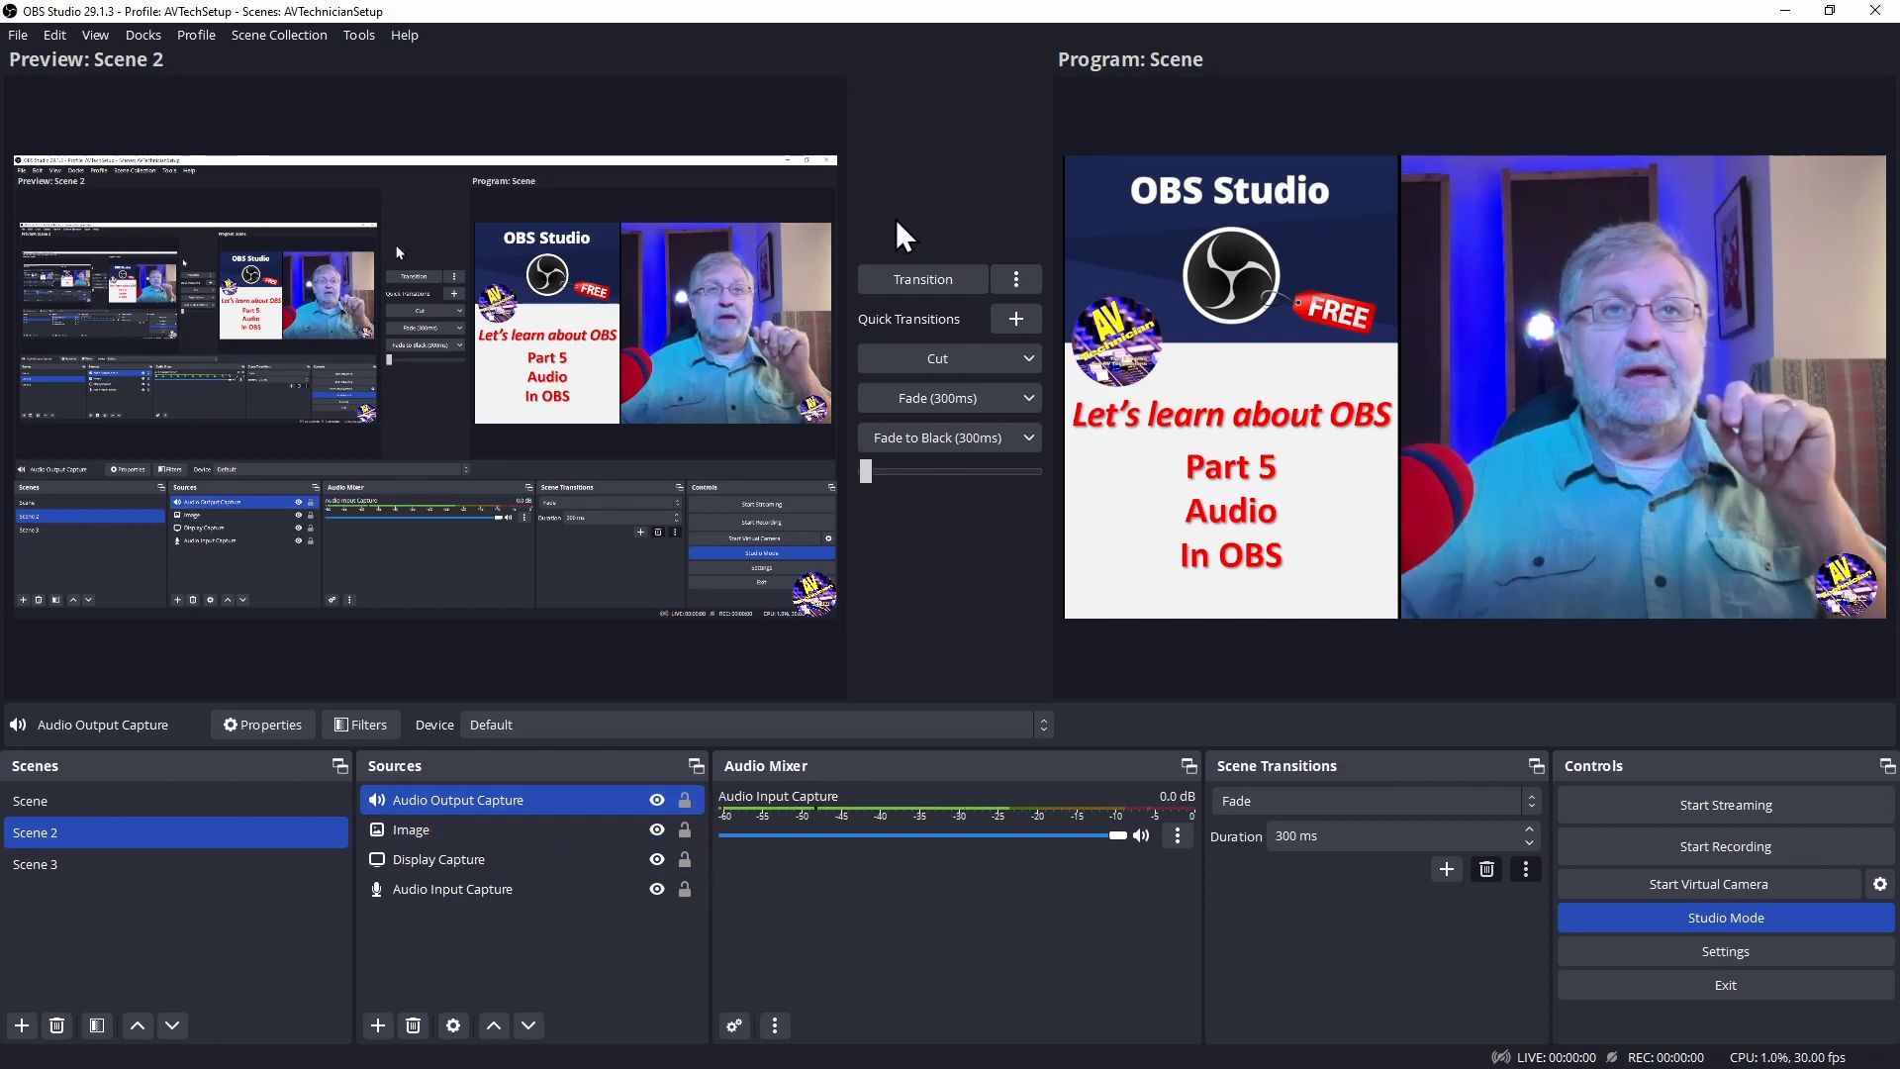
pyautogui.click(924, 281)
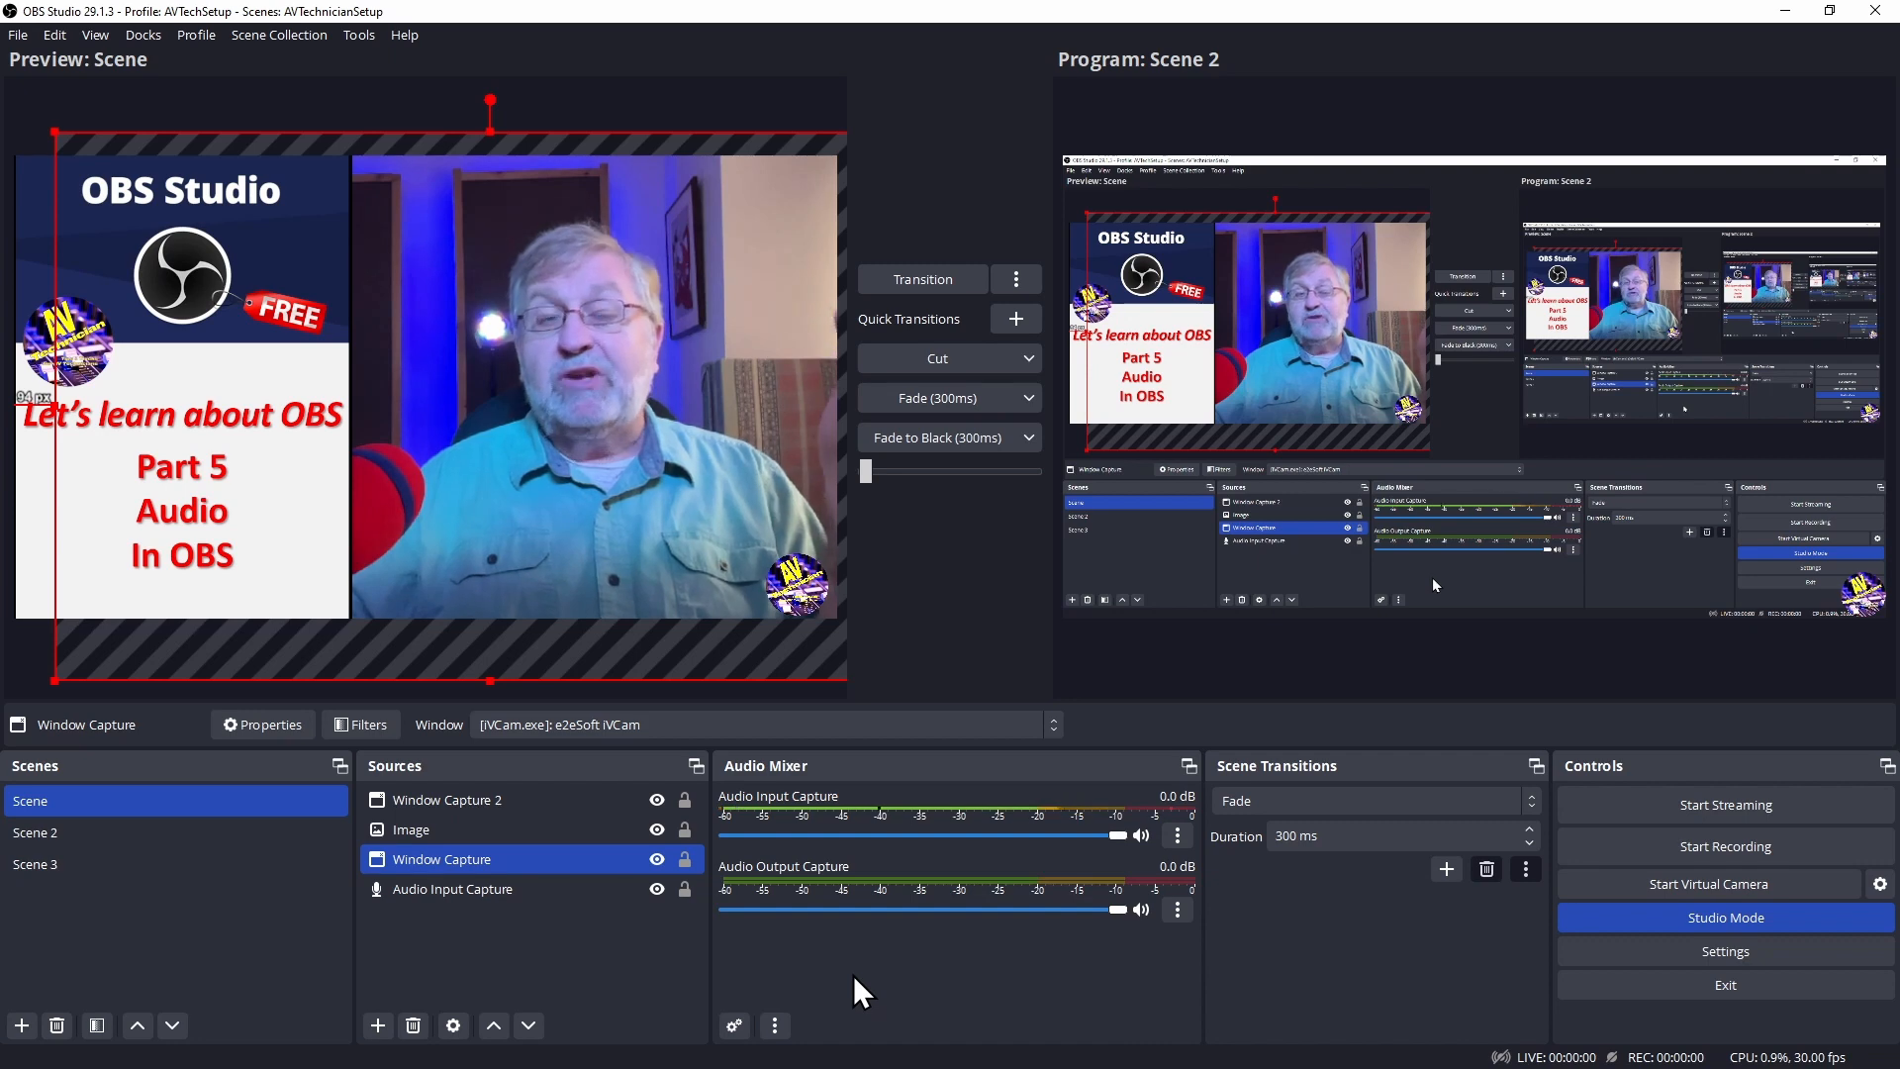
# Add the existing Audio Output Capture source to Scene 3 and transition that scene to the program output
pyautogui.click(29, 864)
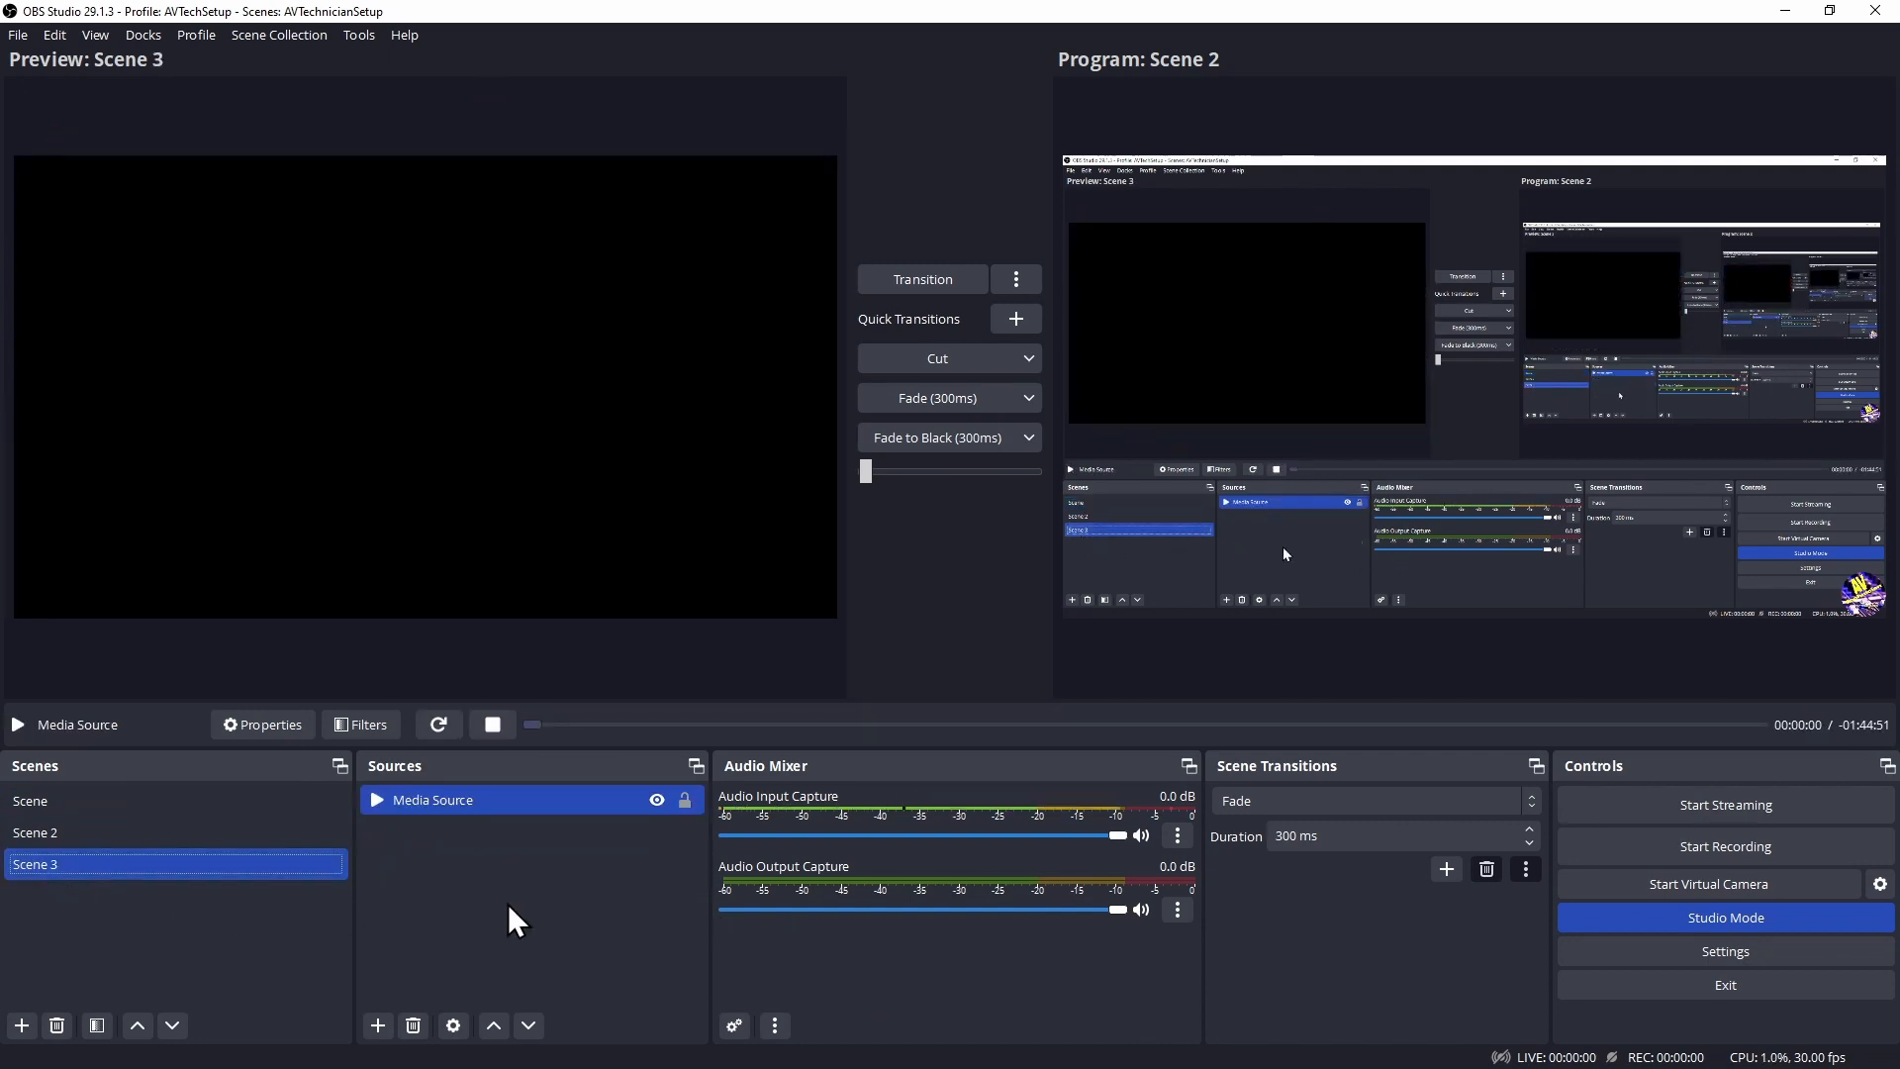
pyautogui.click(377, 1026)
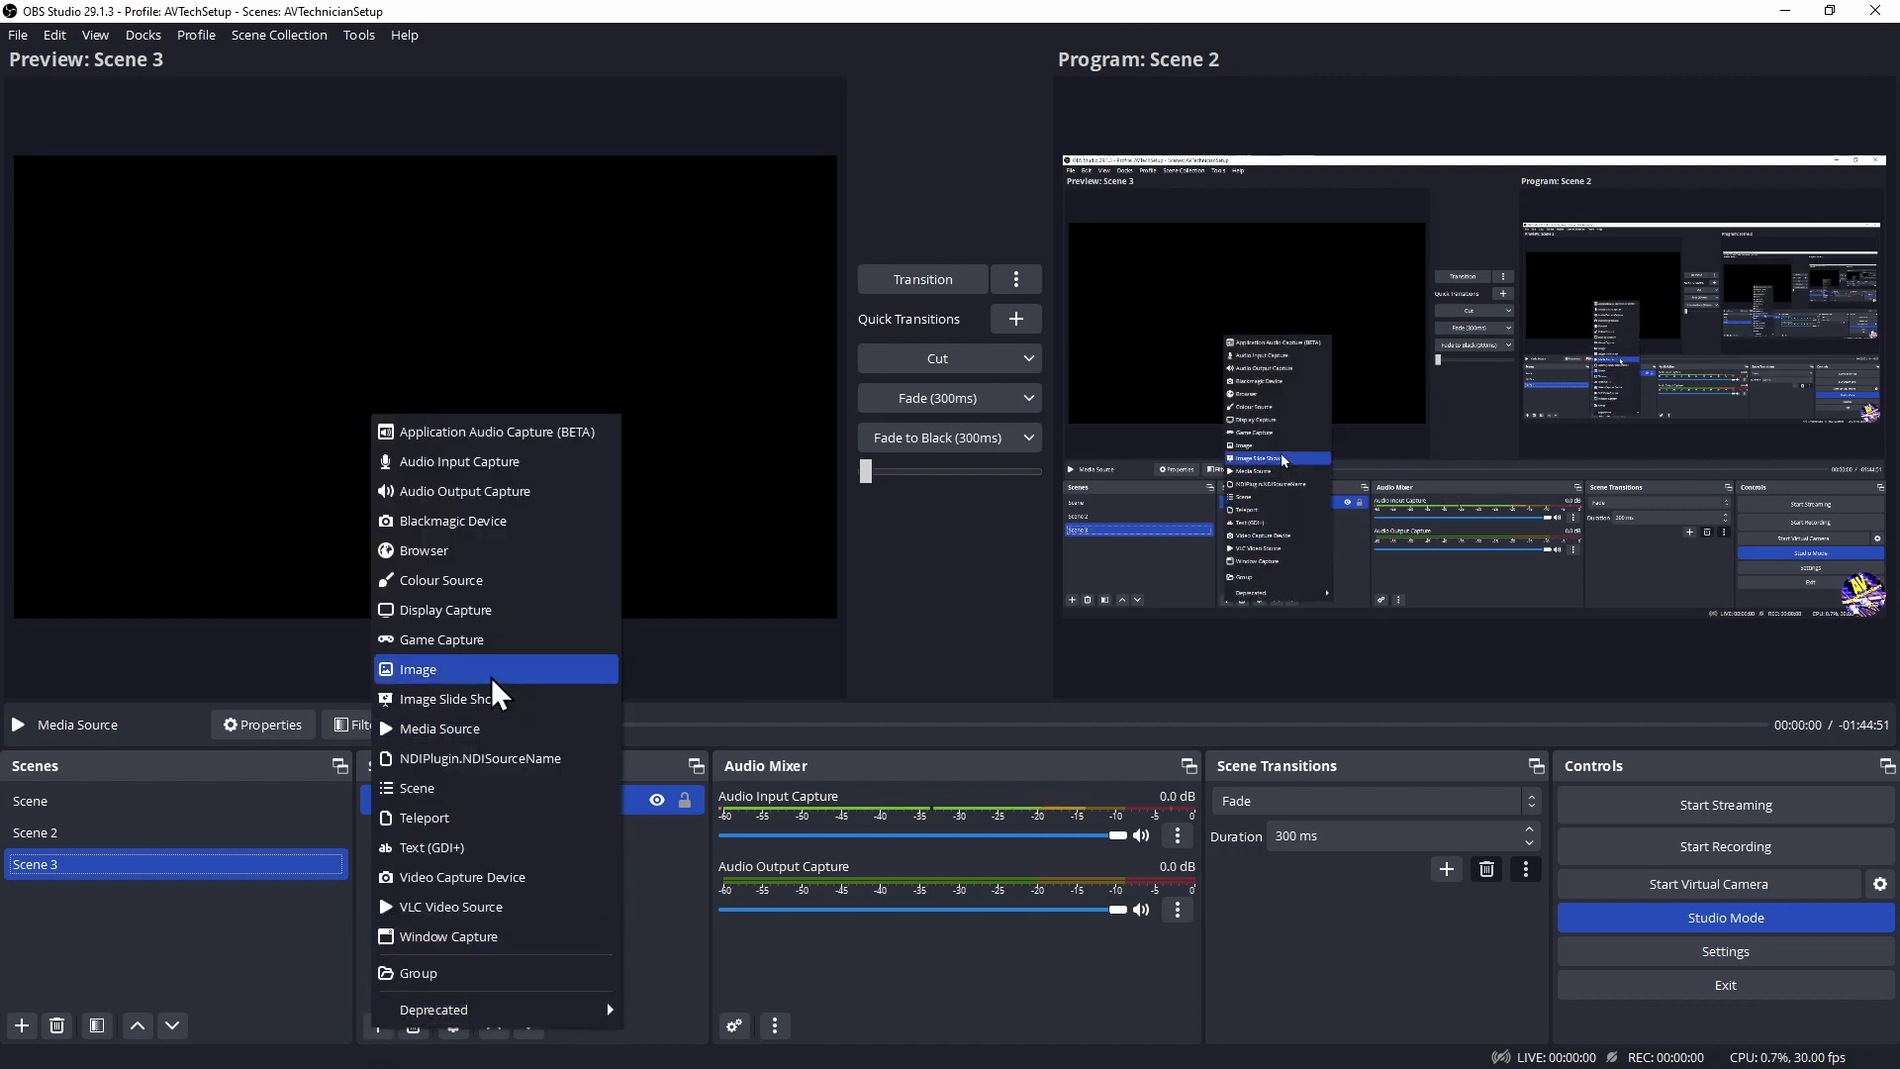
pyautogui.click(478, 491)
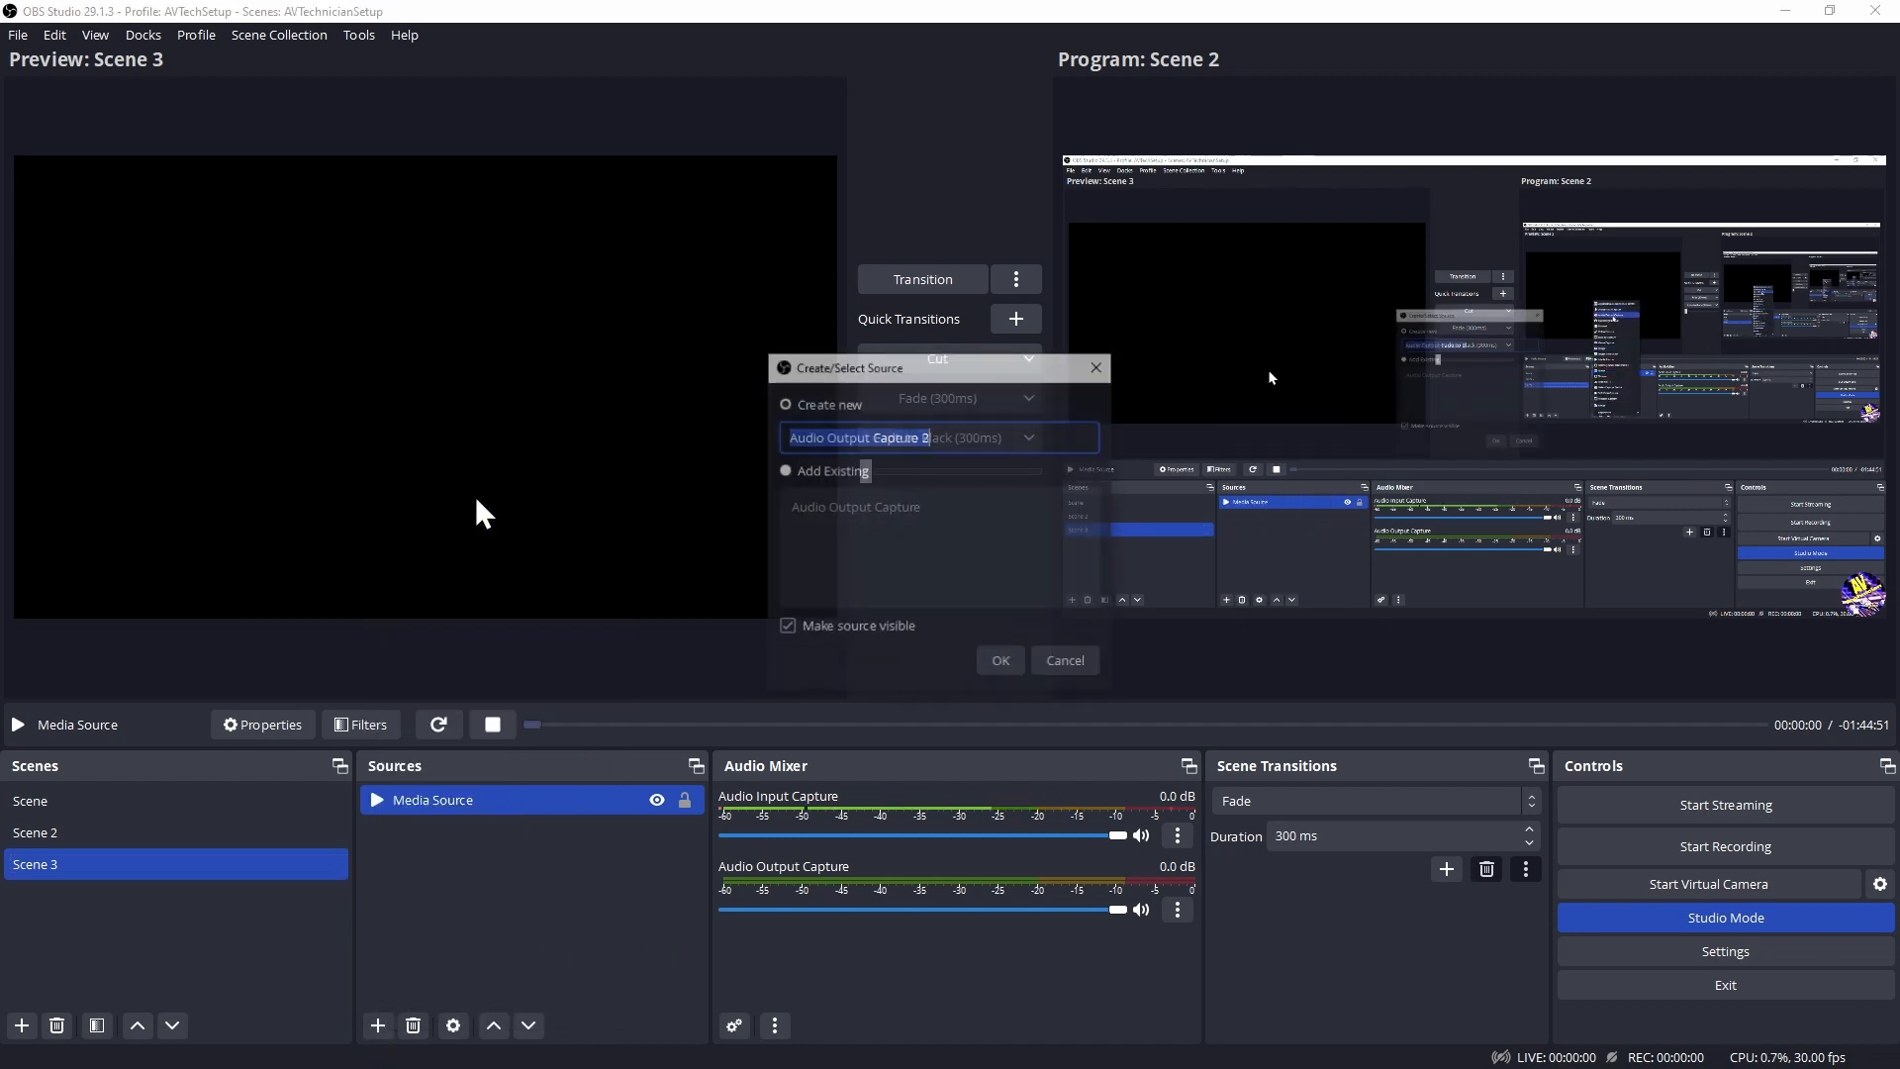
pyautogui.click(782, 471)
pyautogui.click(800, 507)
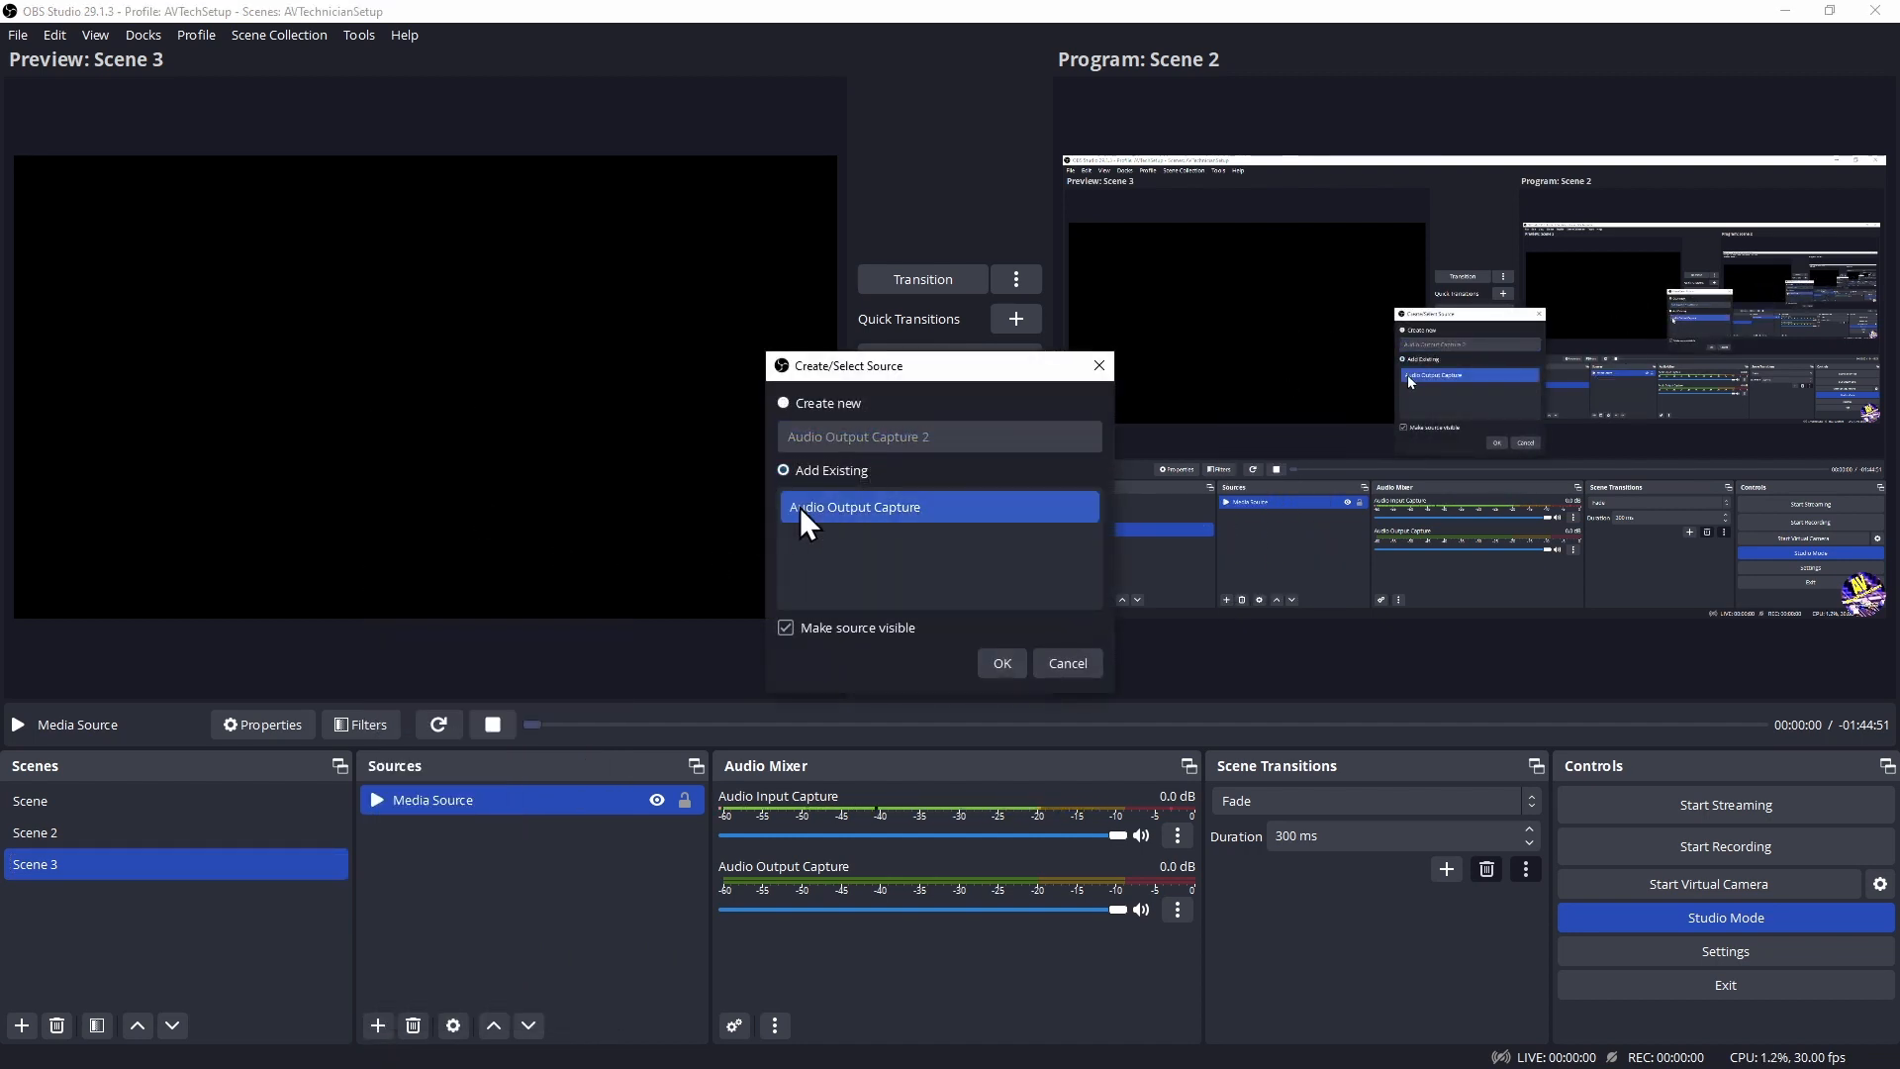
pyautogui.click(1011, 662)
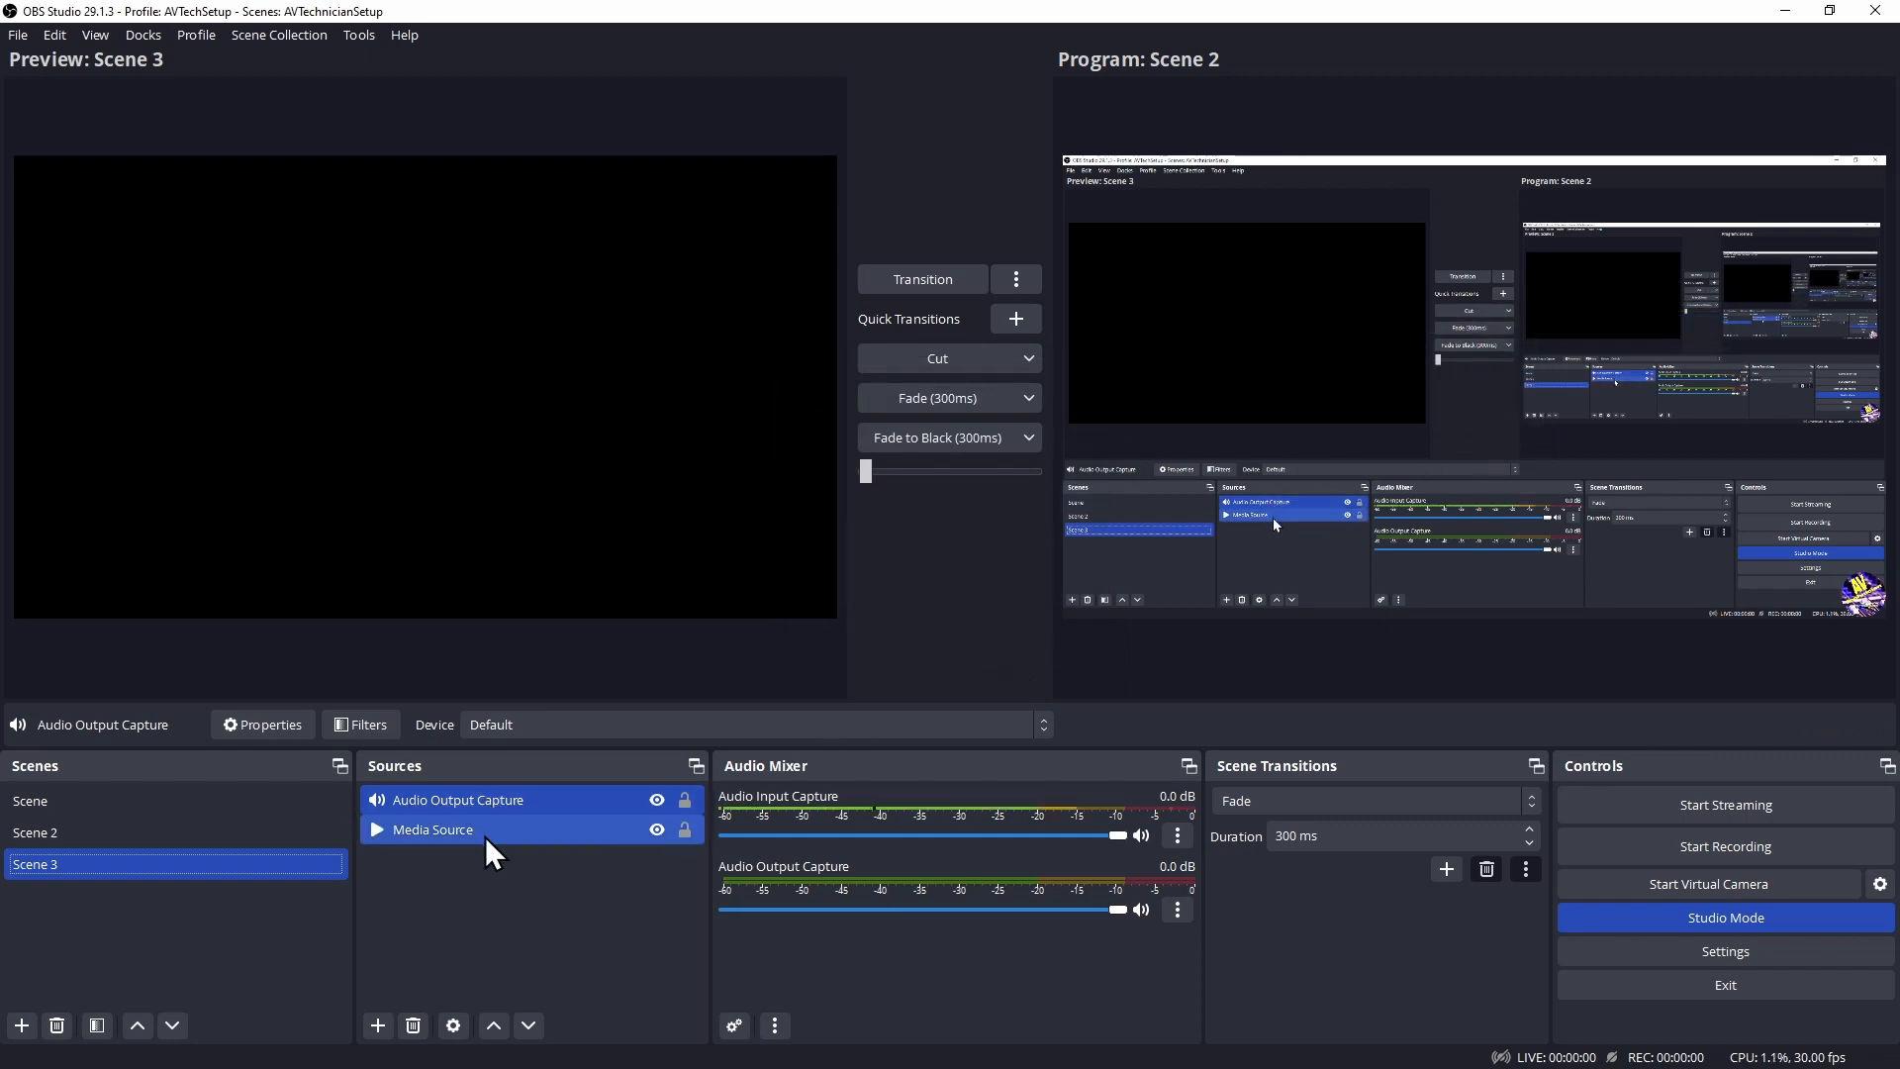
pyautogui.click(526, 928)
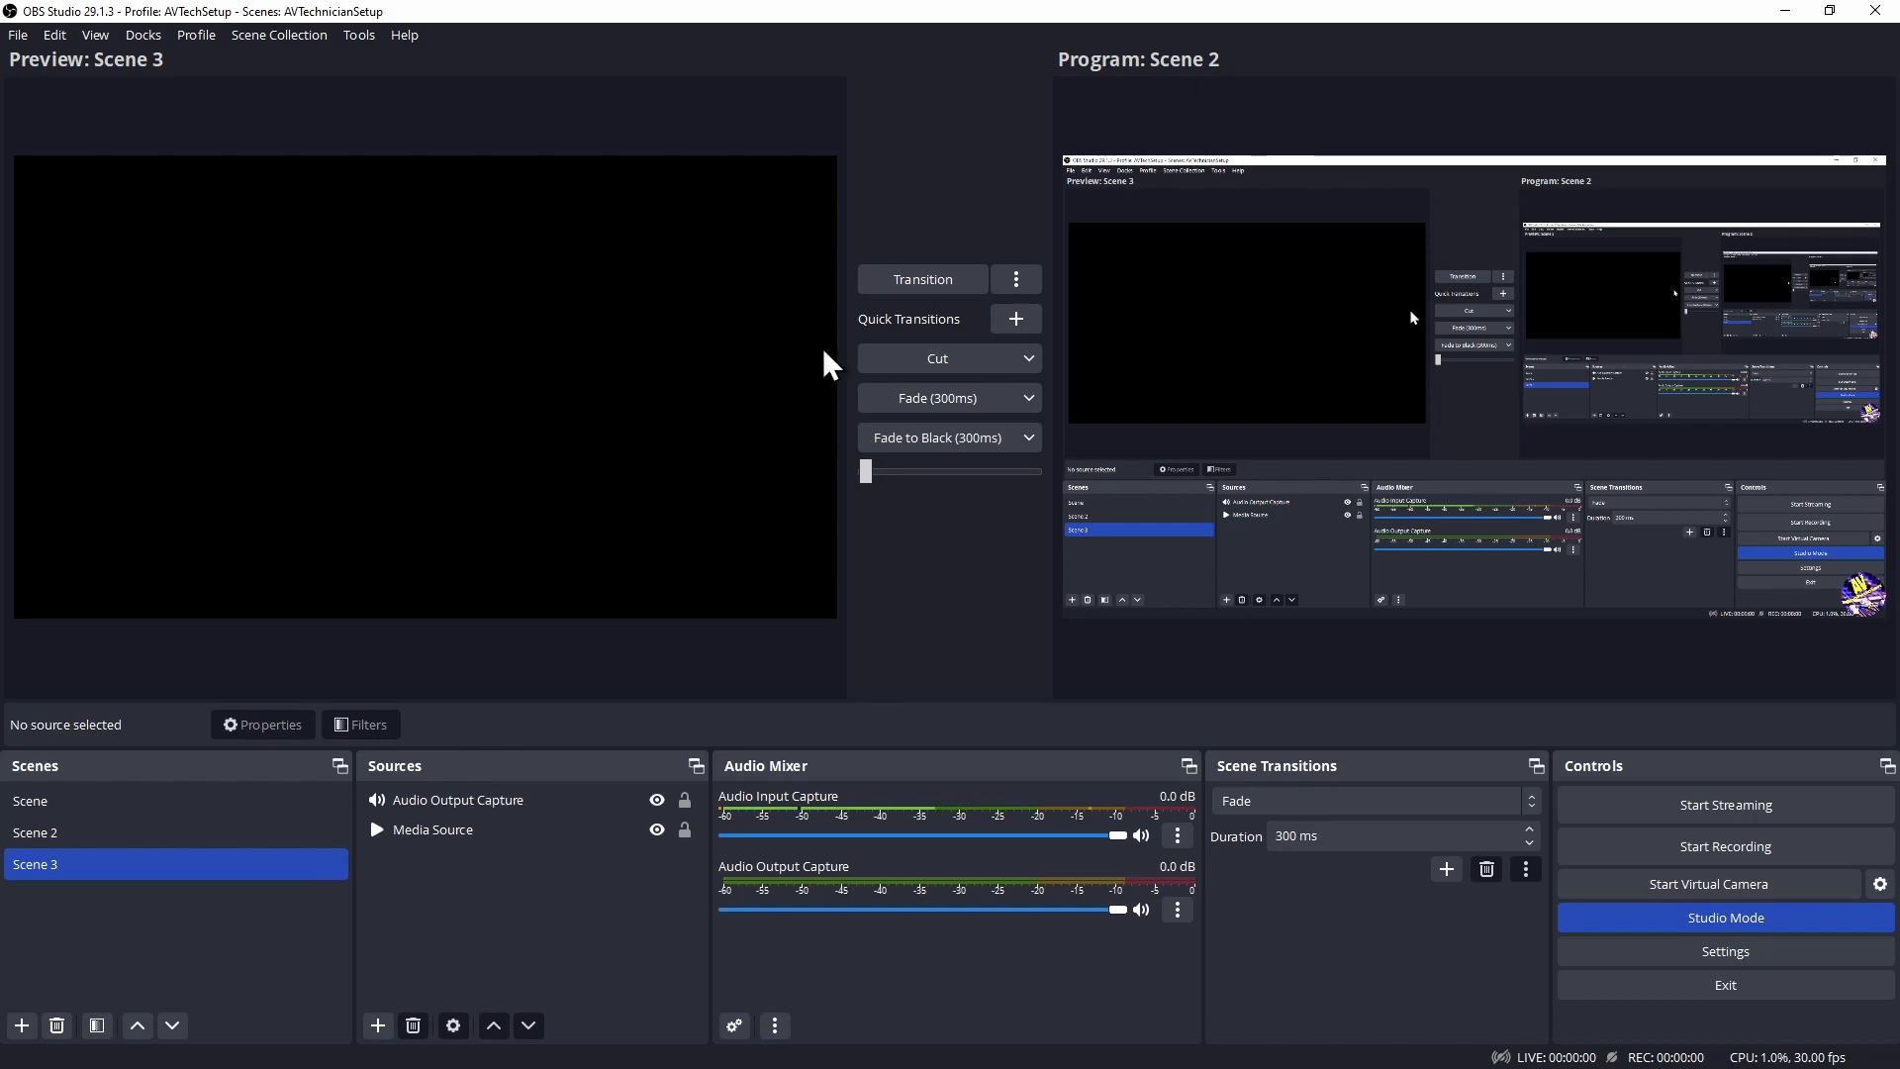
pyautogui.click(896, 279)
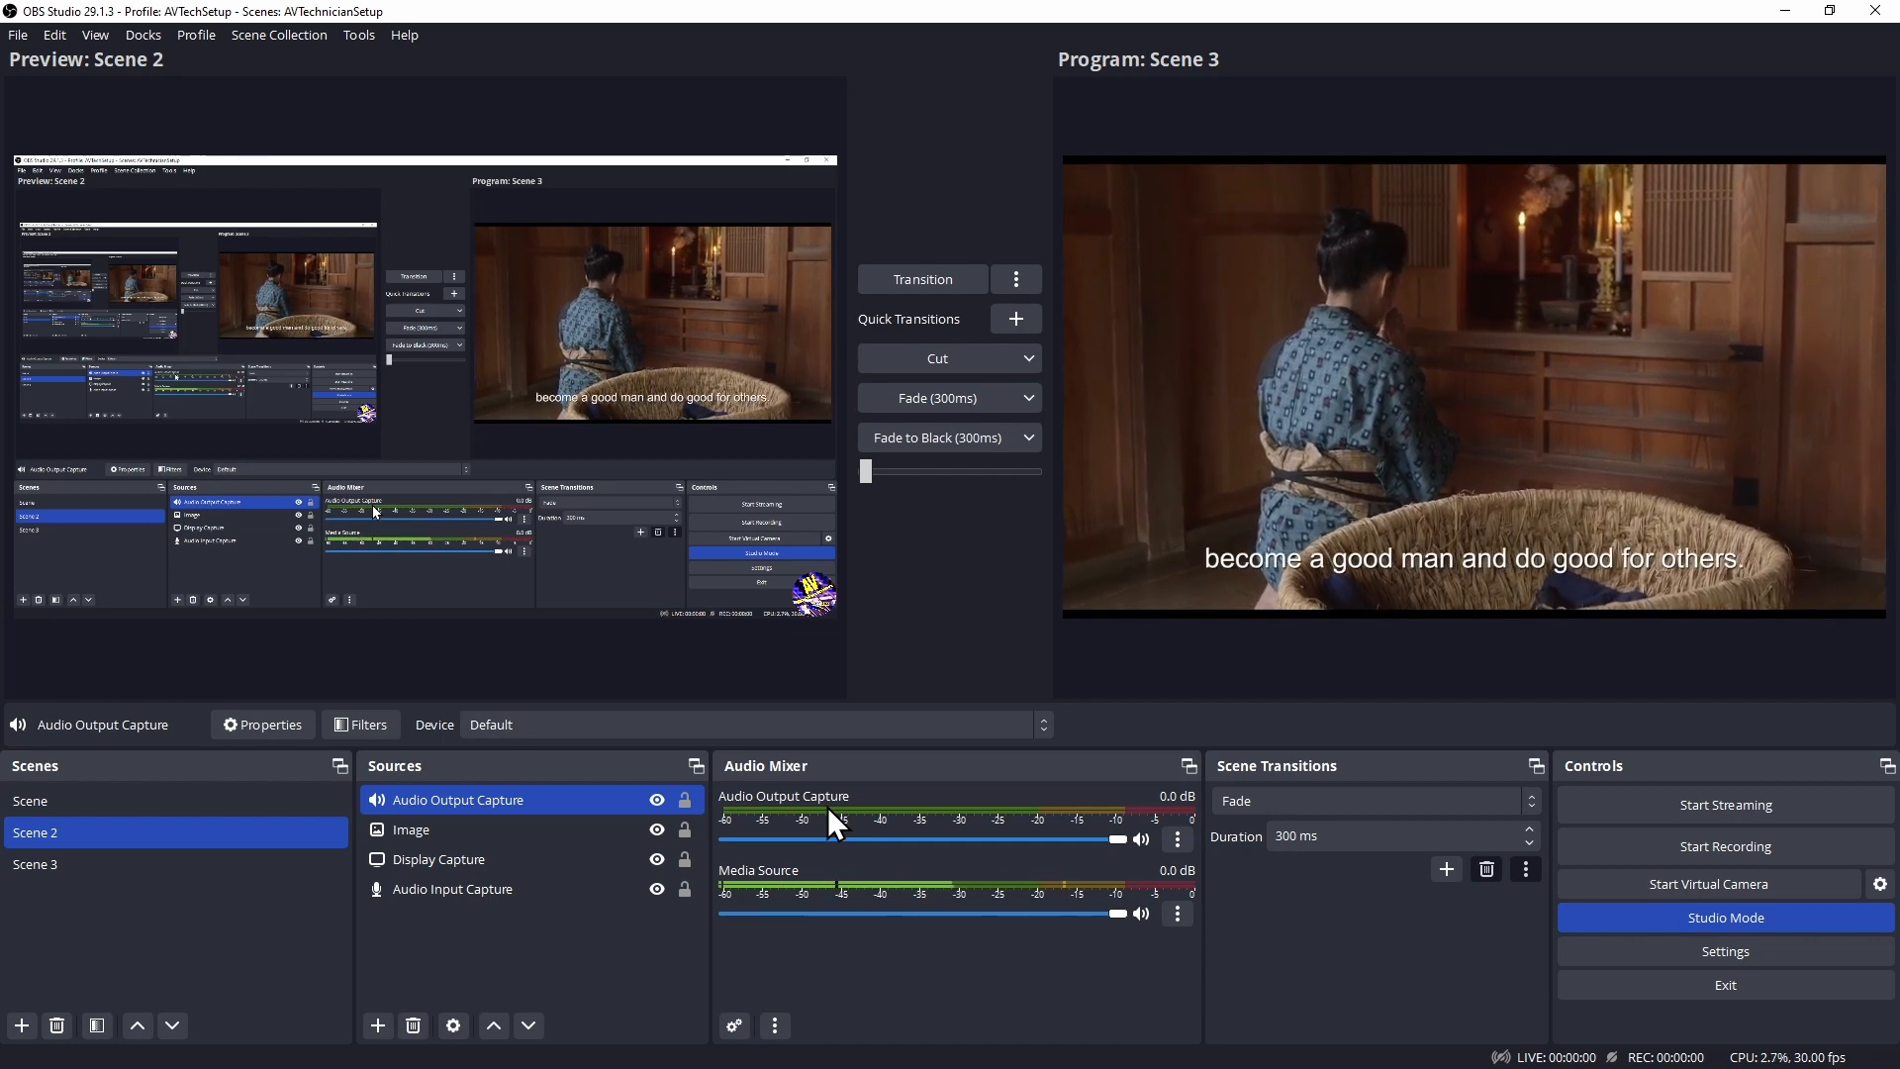
# Set the Media Source's audio monitoring to Monitor and Output in its advanced audio properties
pyautogui.click(1177, 914)
pyautogui.click(1283, 890)
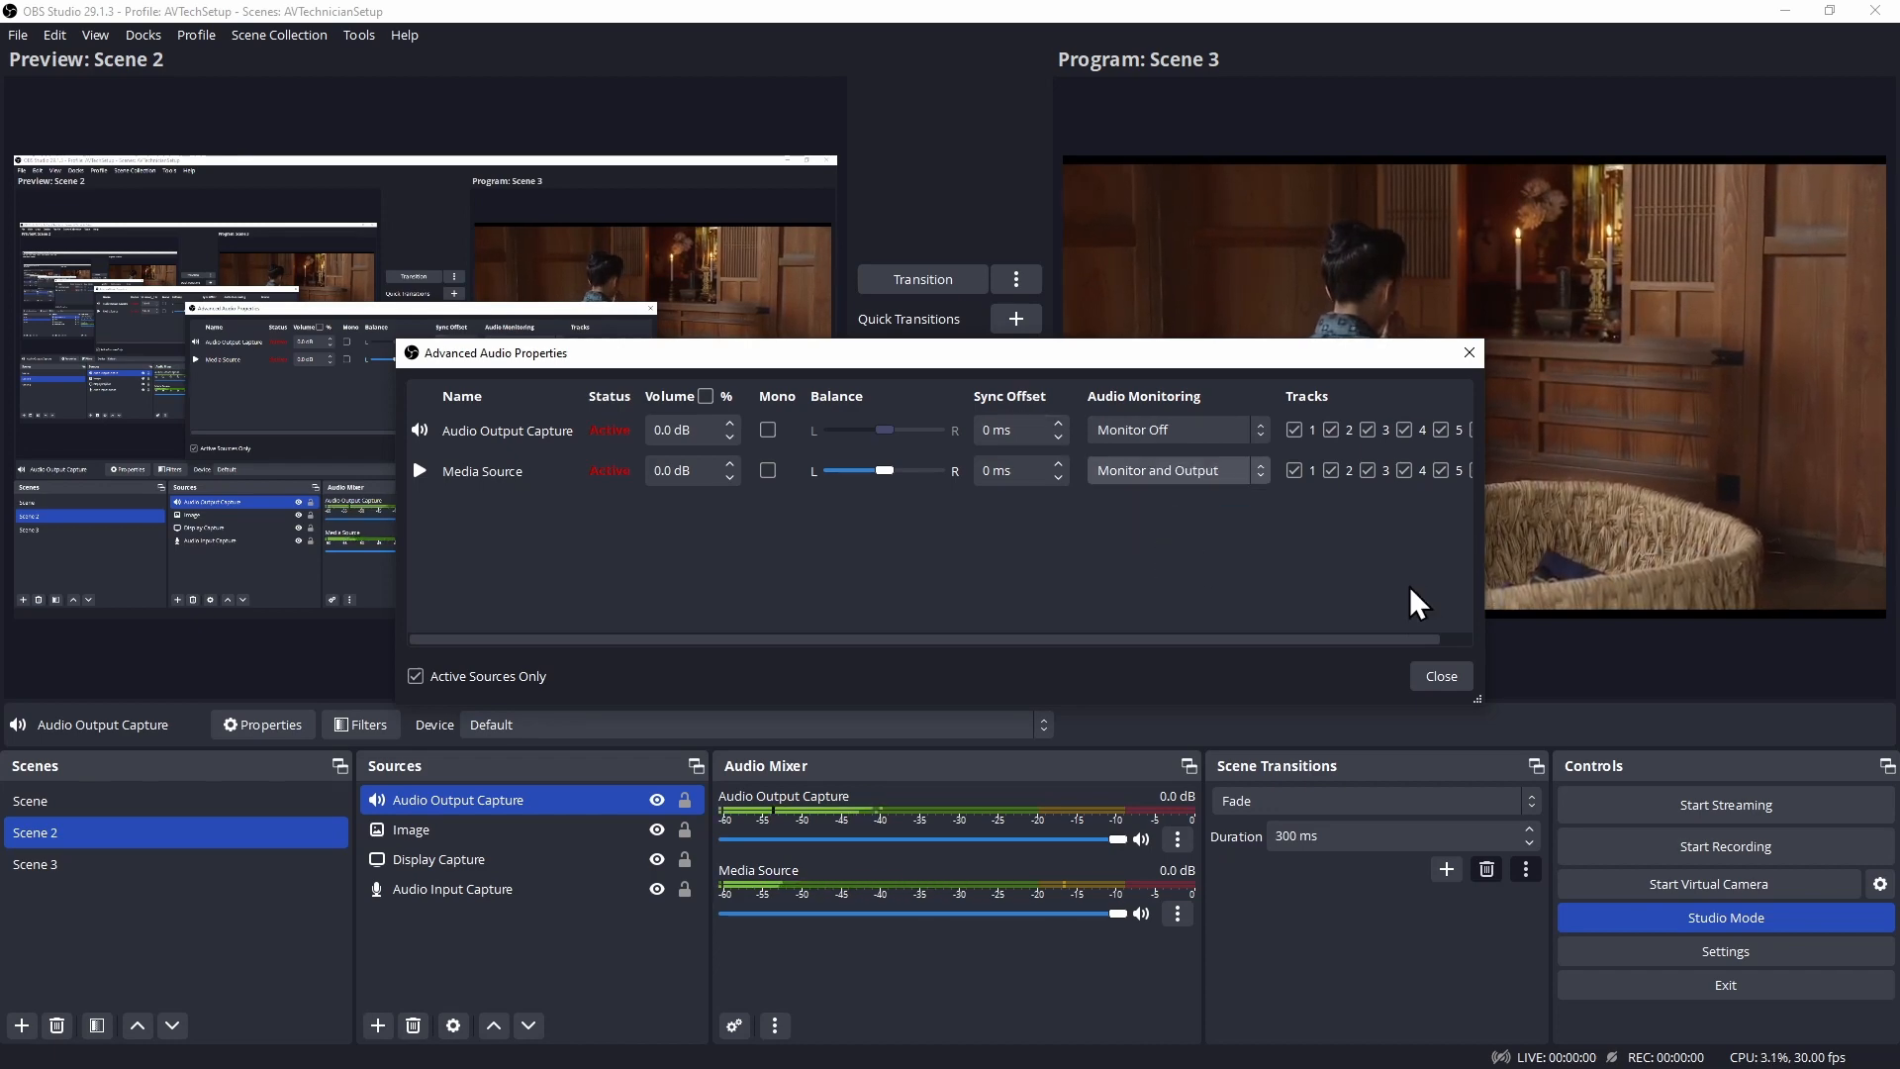
pyautogui.click(1441, 677)
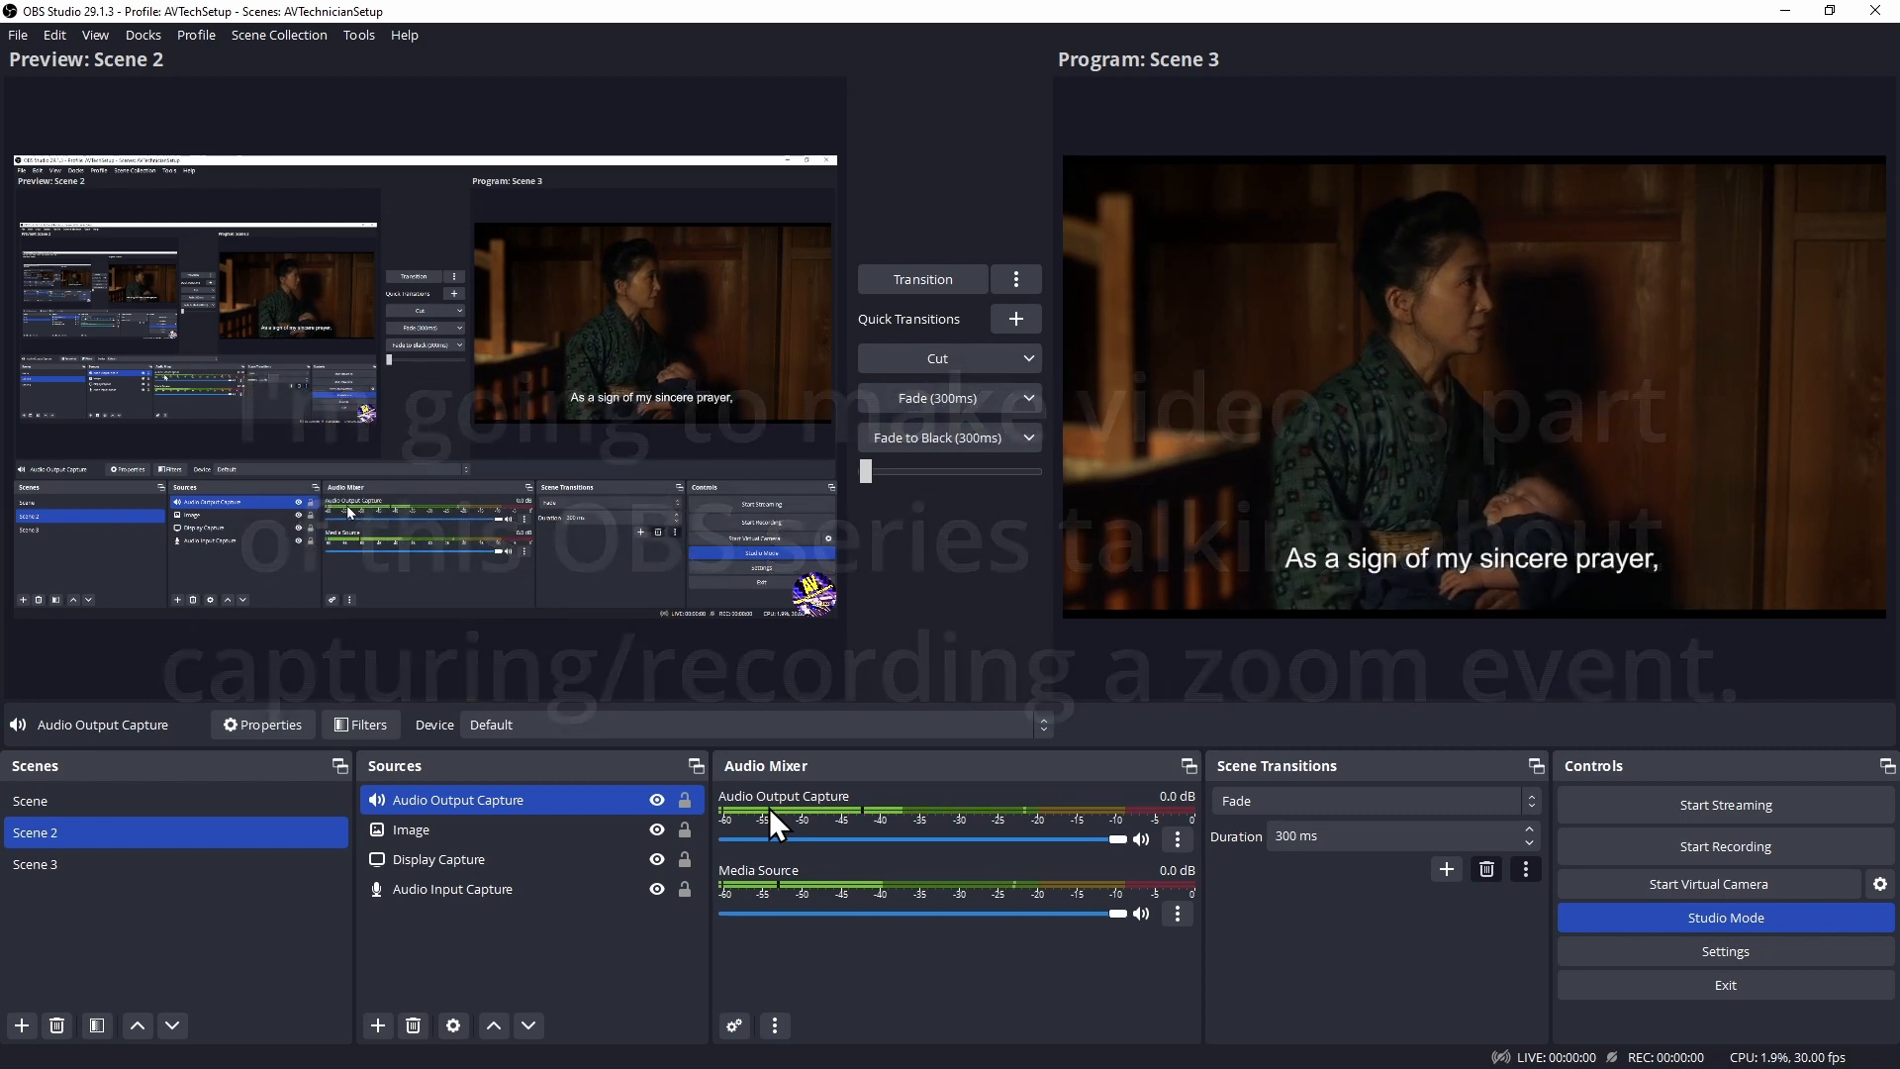
# Set the Media Source's audio monitoring to Monitor Off in its advanced audio properties
pyautogui.click(1177, 912)
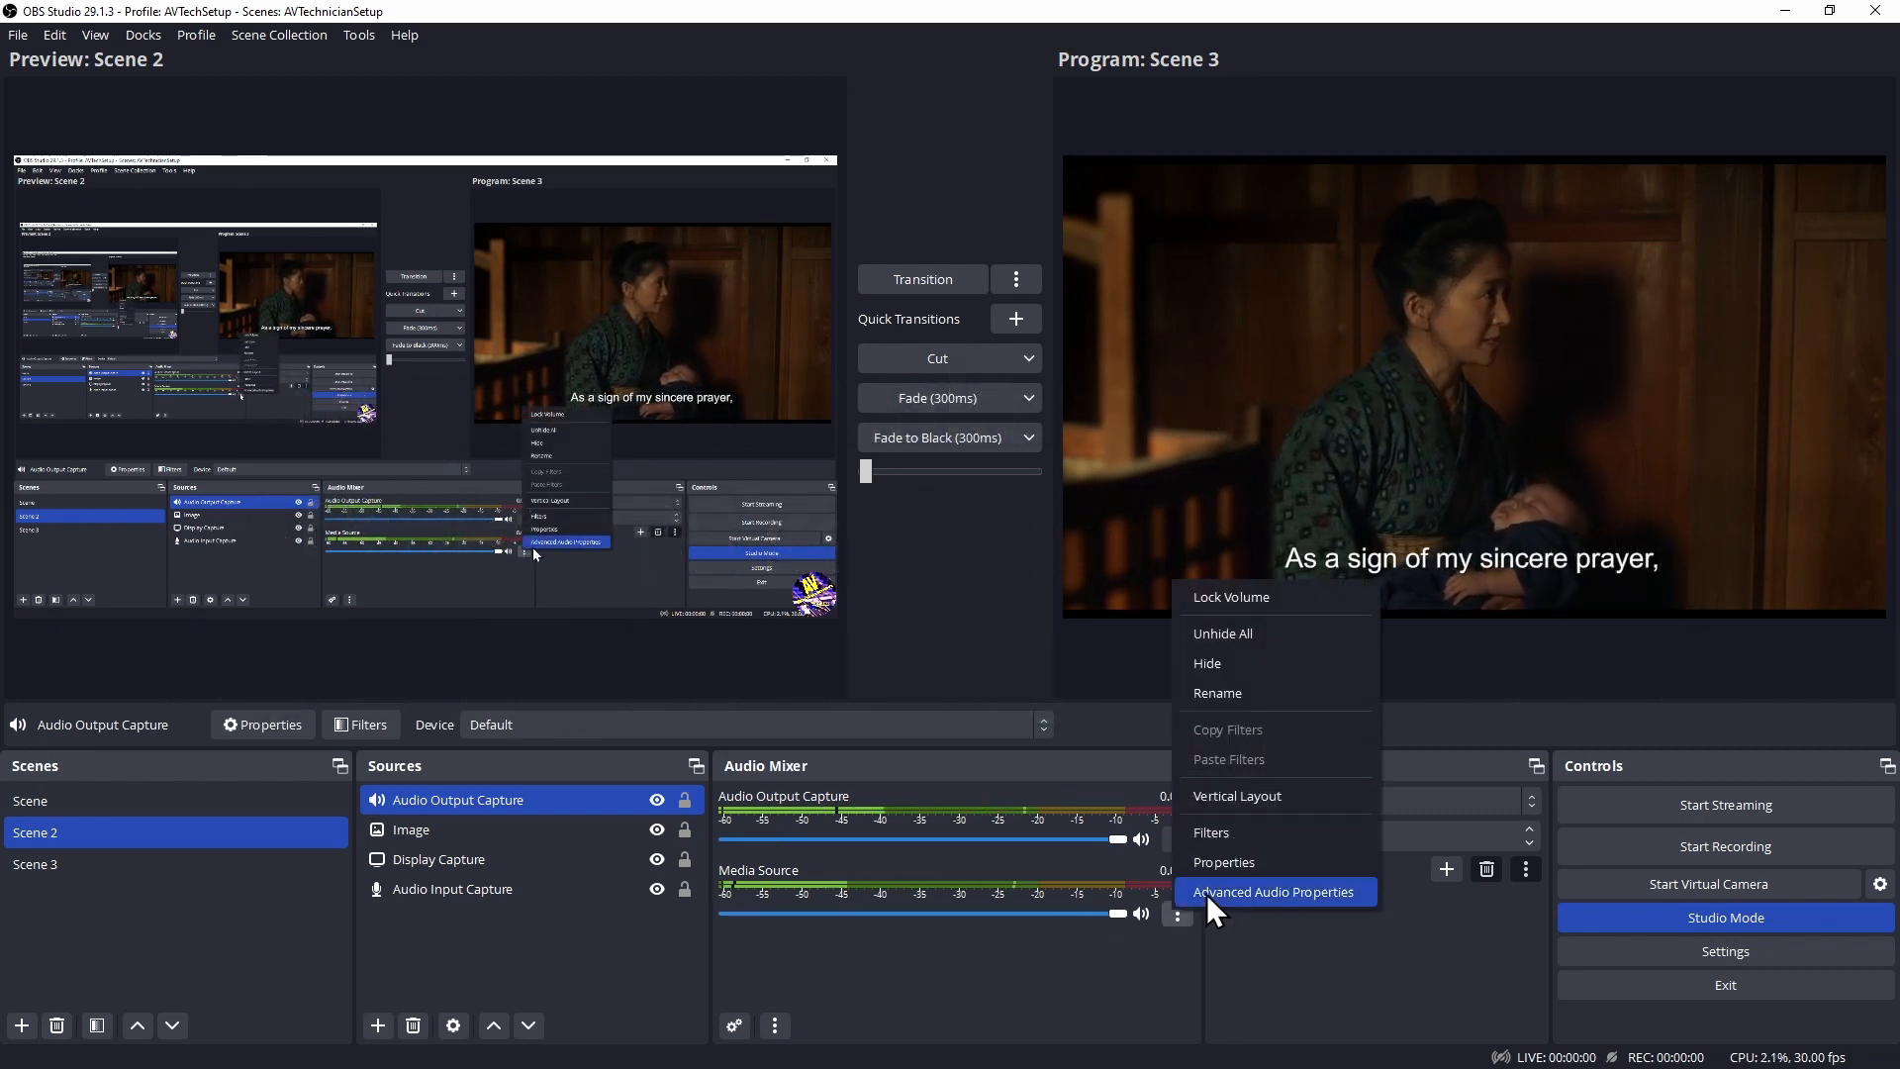
pyautogui.click(1212, 1016)
pyautogui.click(1156, 482)
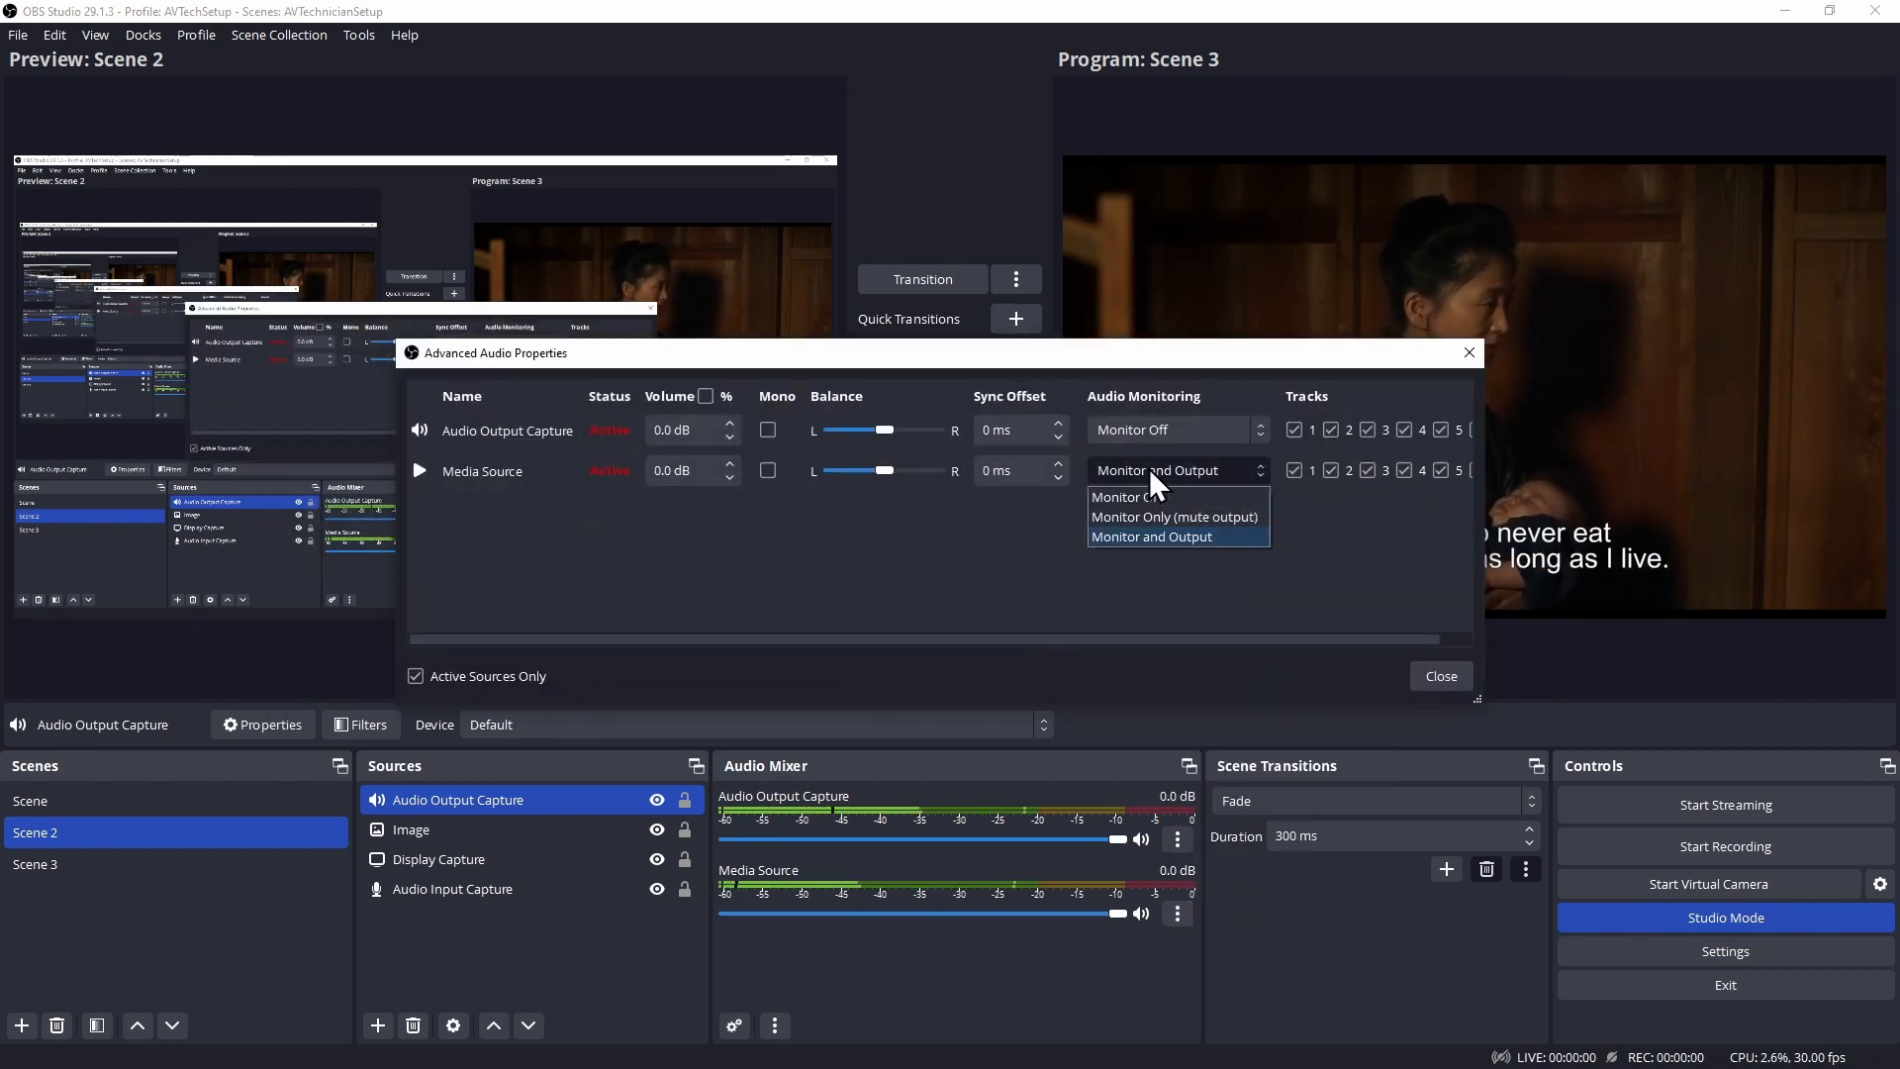
pyautogui.click(1148, 494)
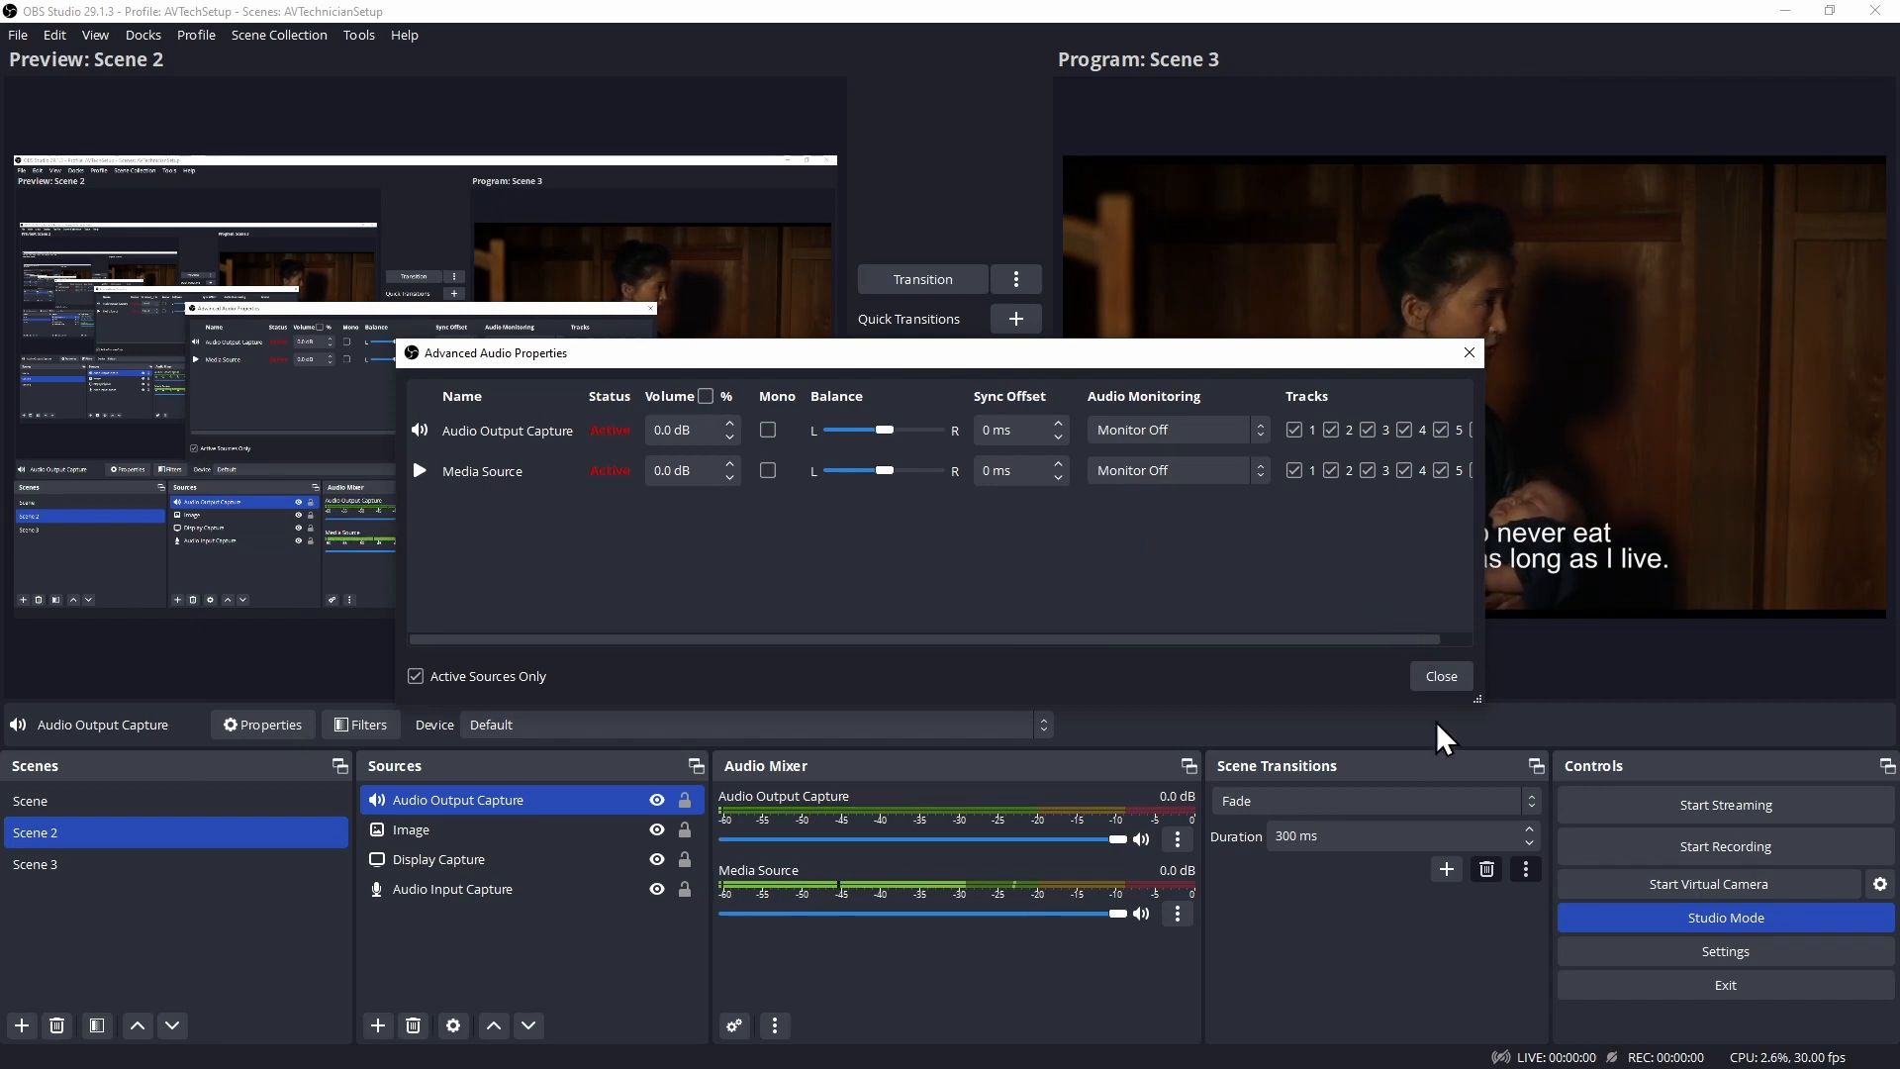
pyautogui.click(1448, 677)
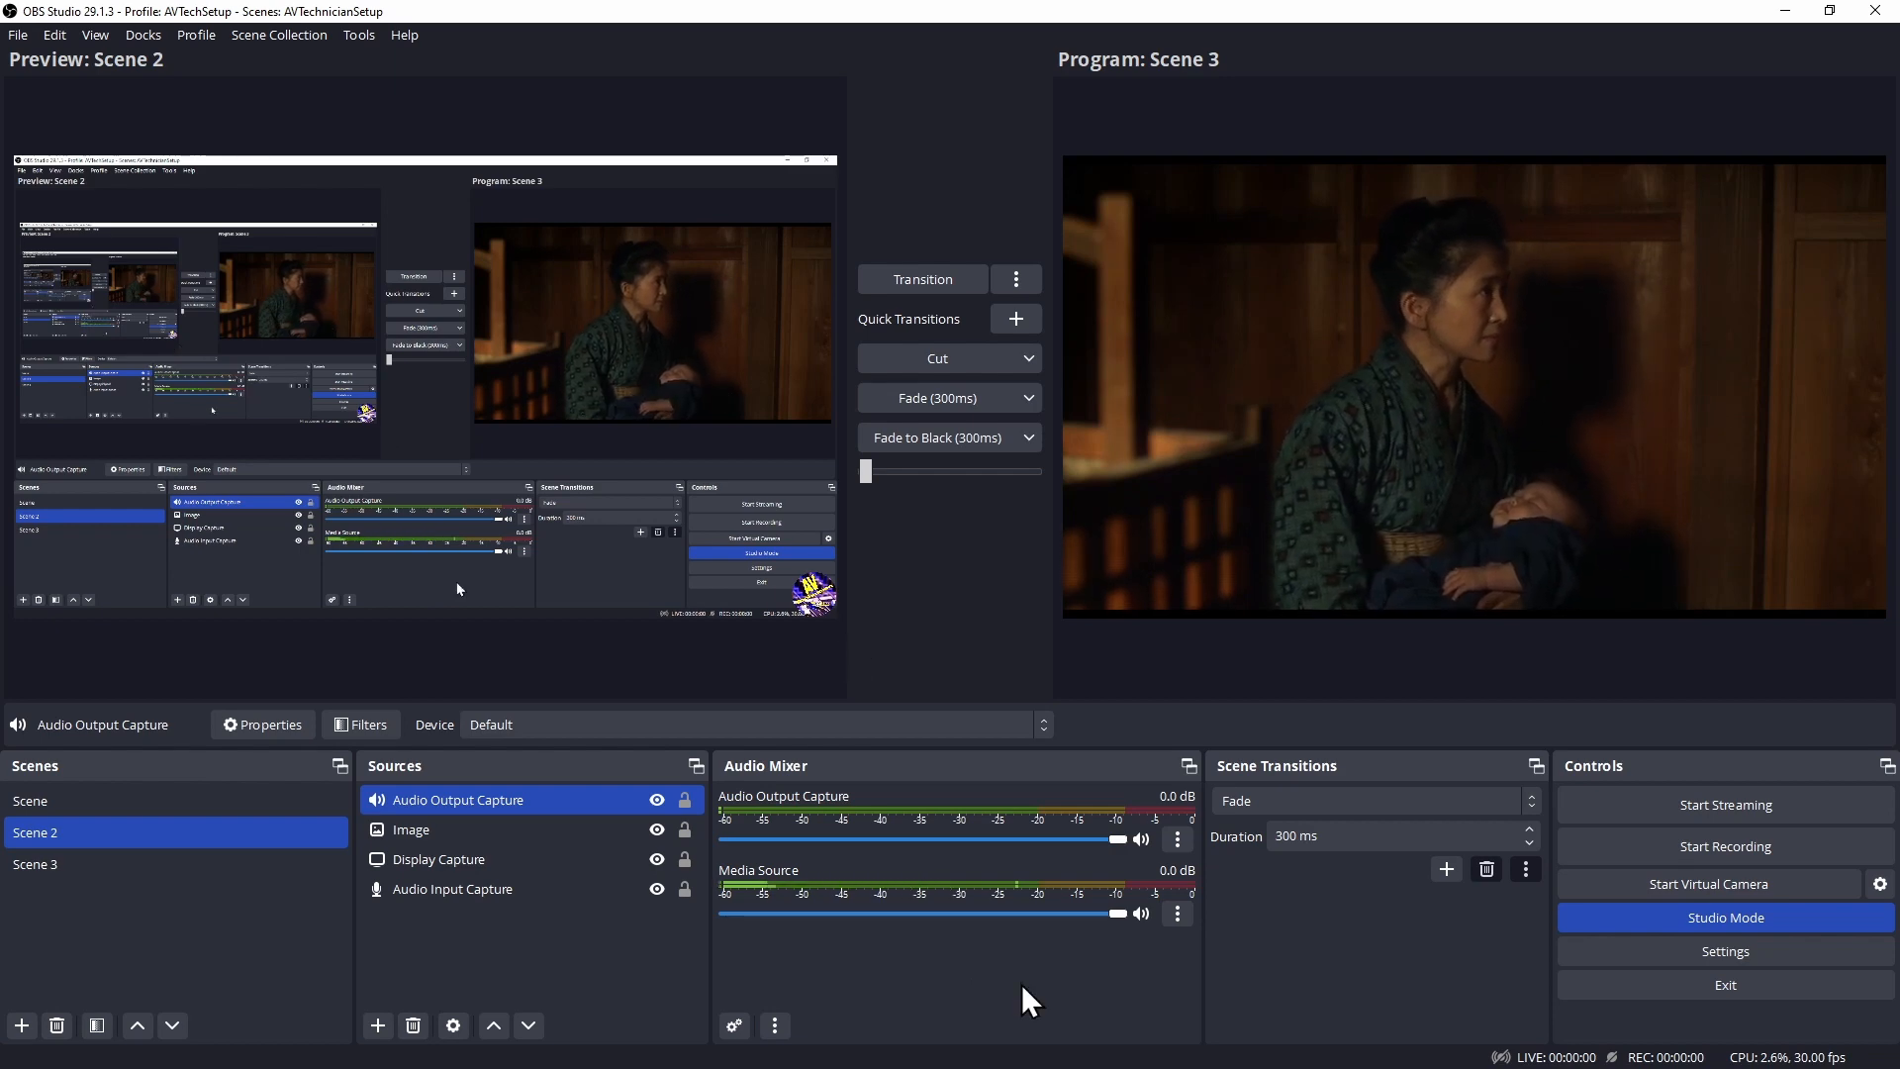
# Add a Video Capture Device source to Scene 2 using the HD User Facing camera, and transition the scene to the program output
pyautogui.click(377, 1026)
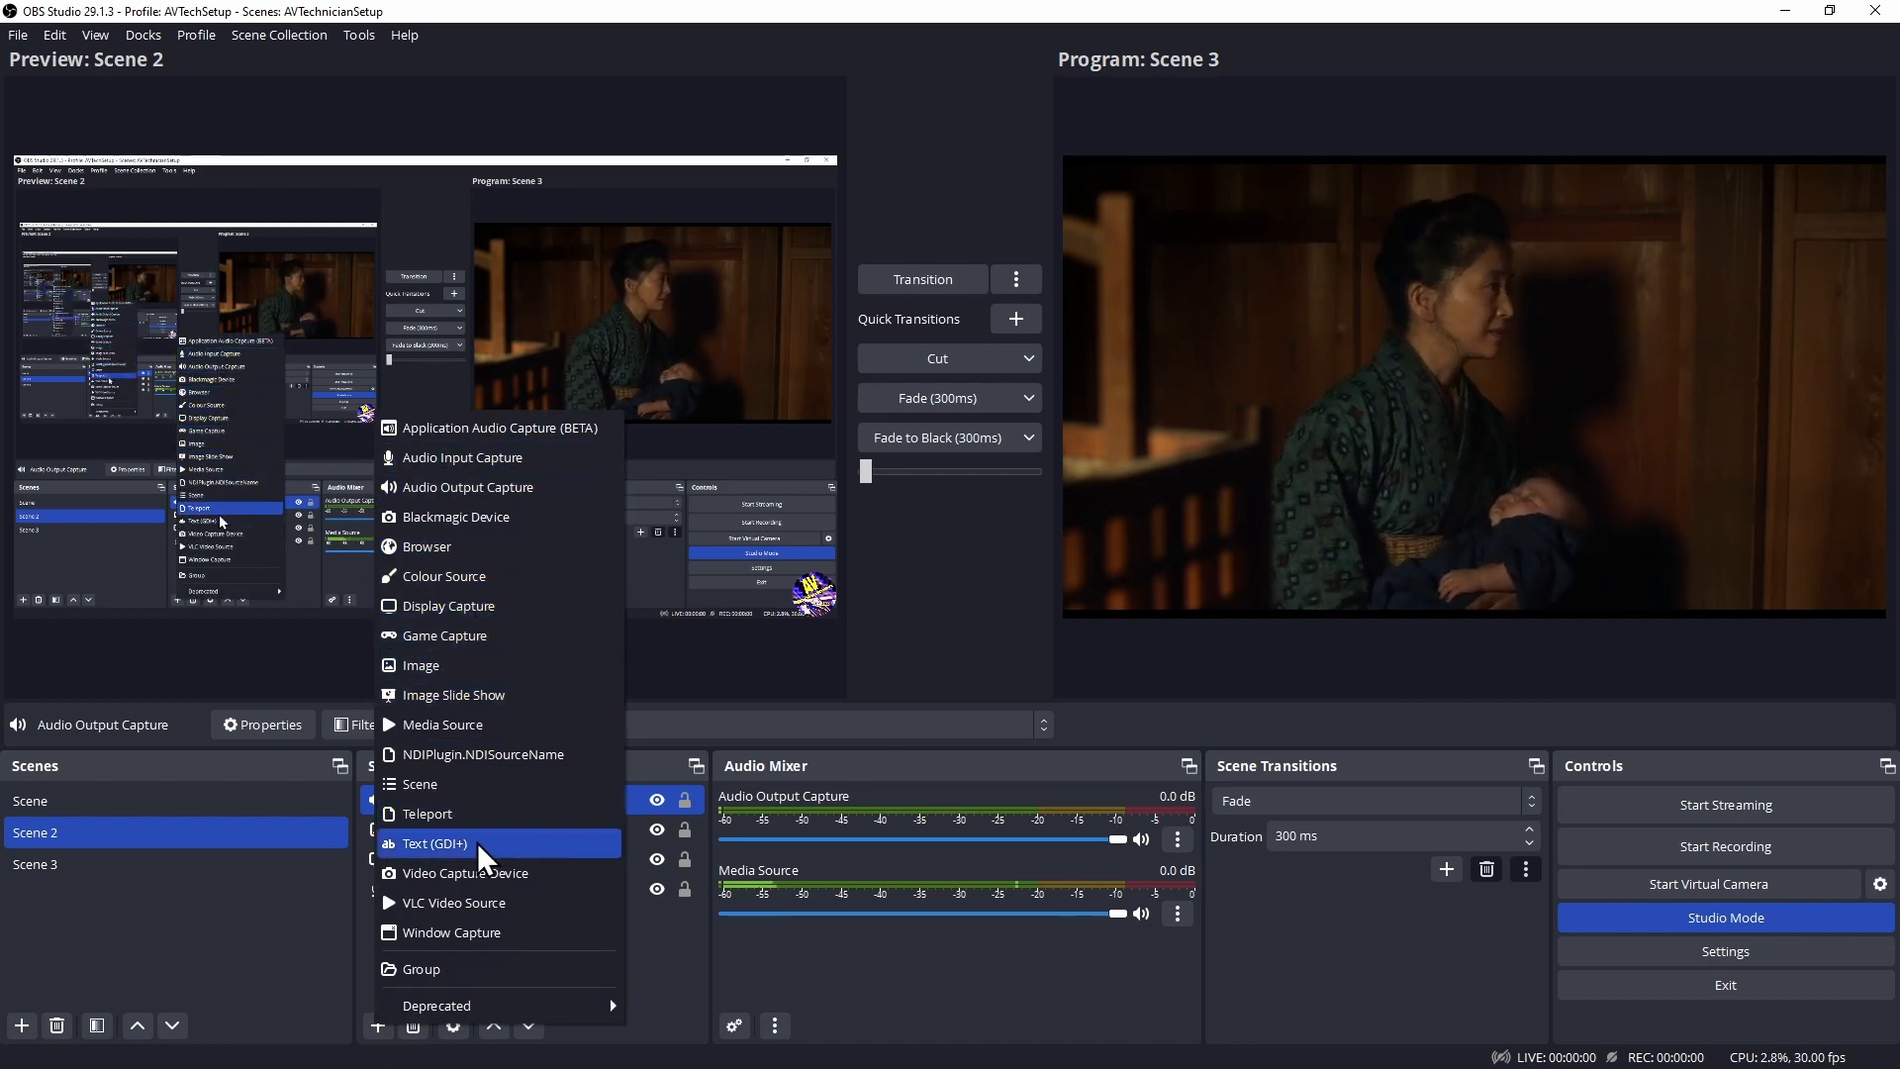
pyautogui.click(481, 871)
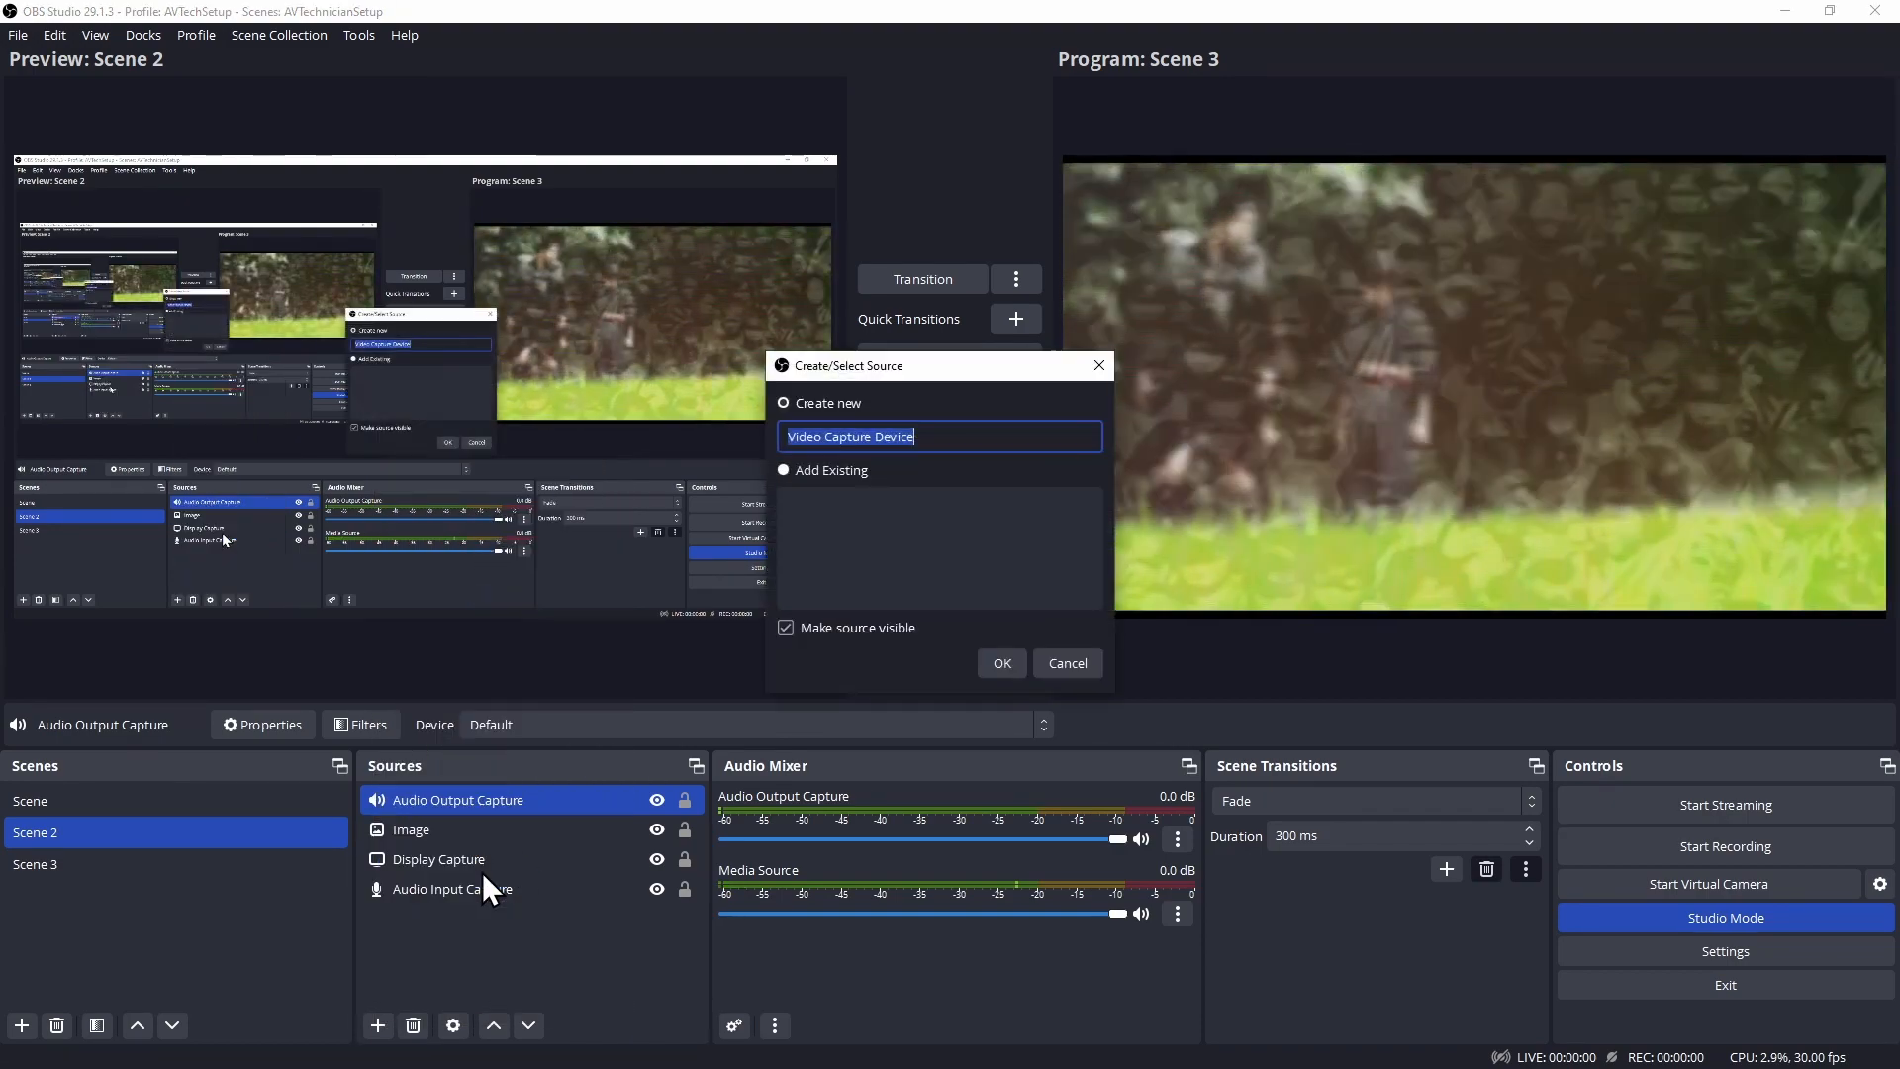
pyautogui.click(997, 664)
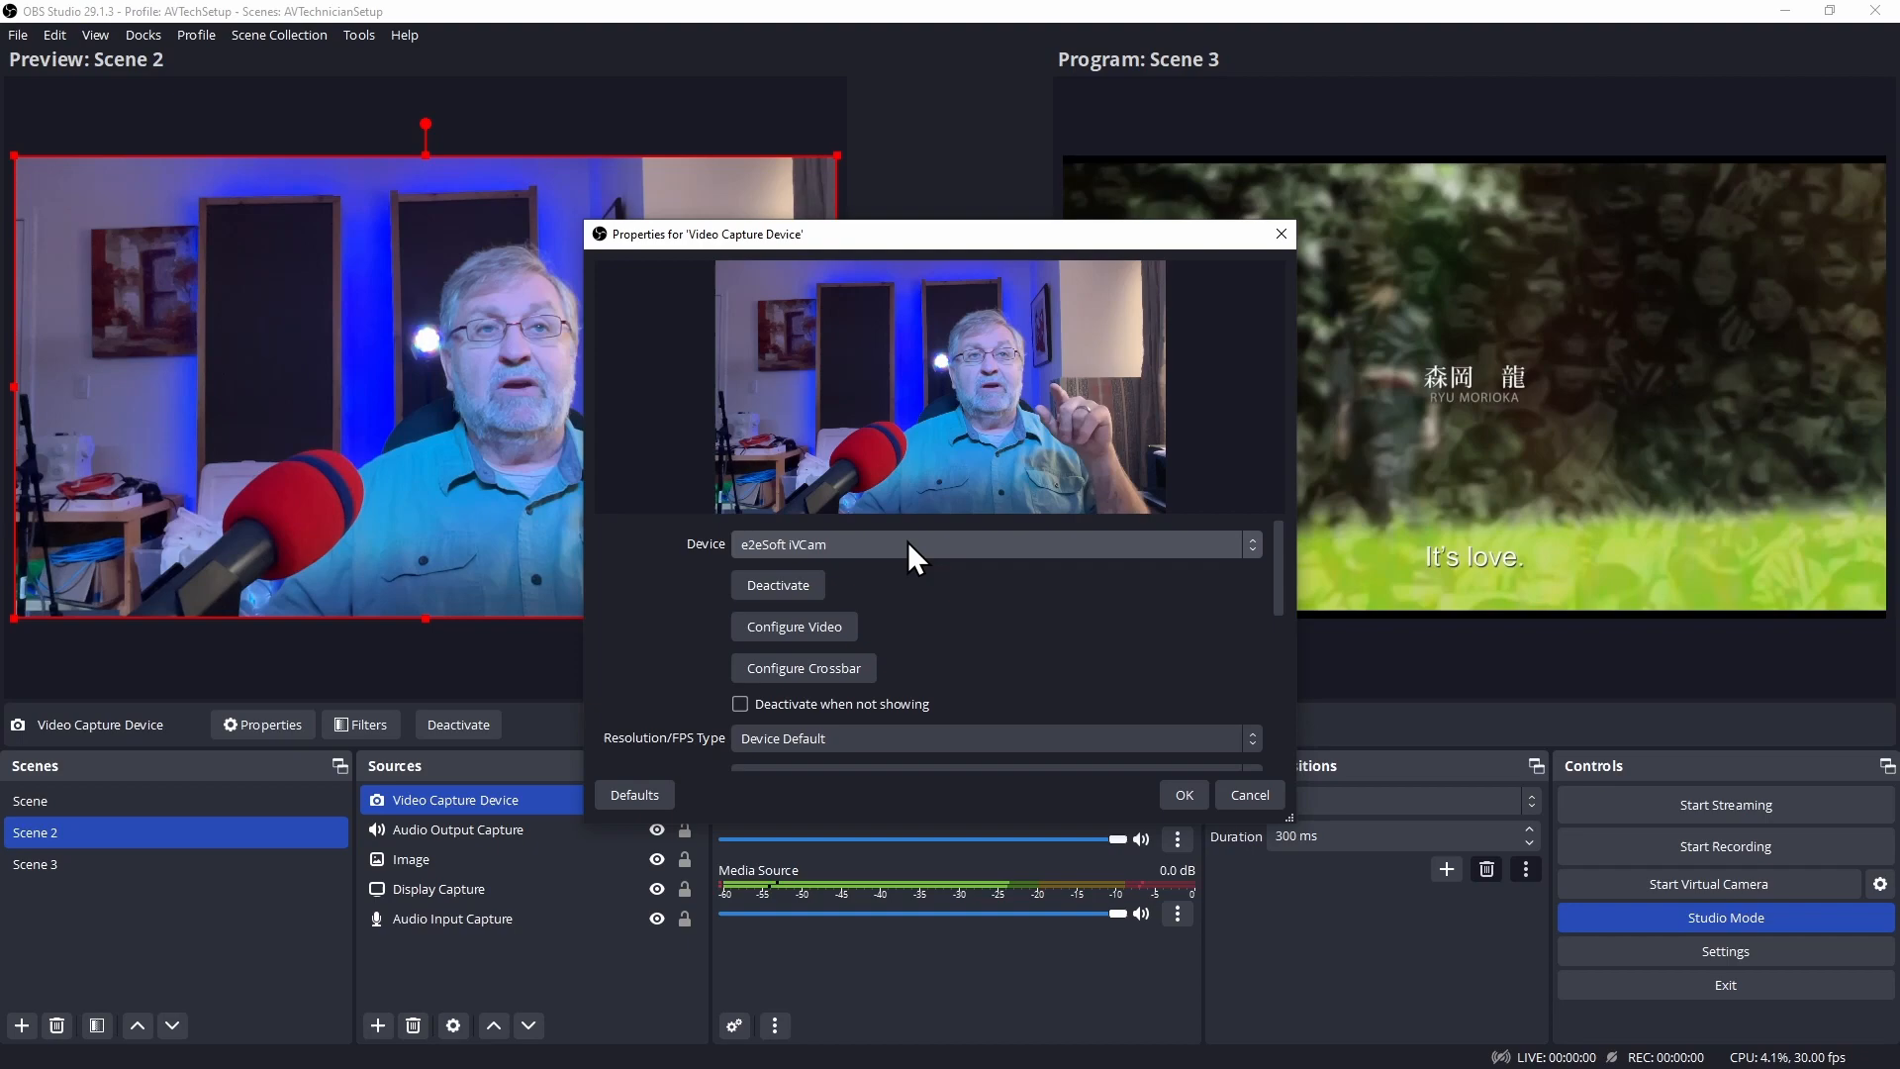
pyautogui.click(906, 543)
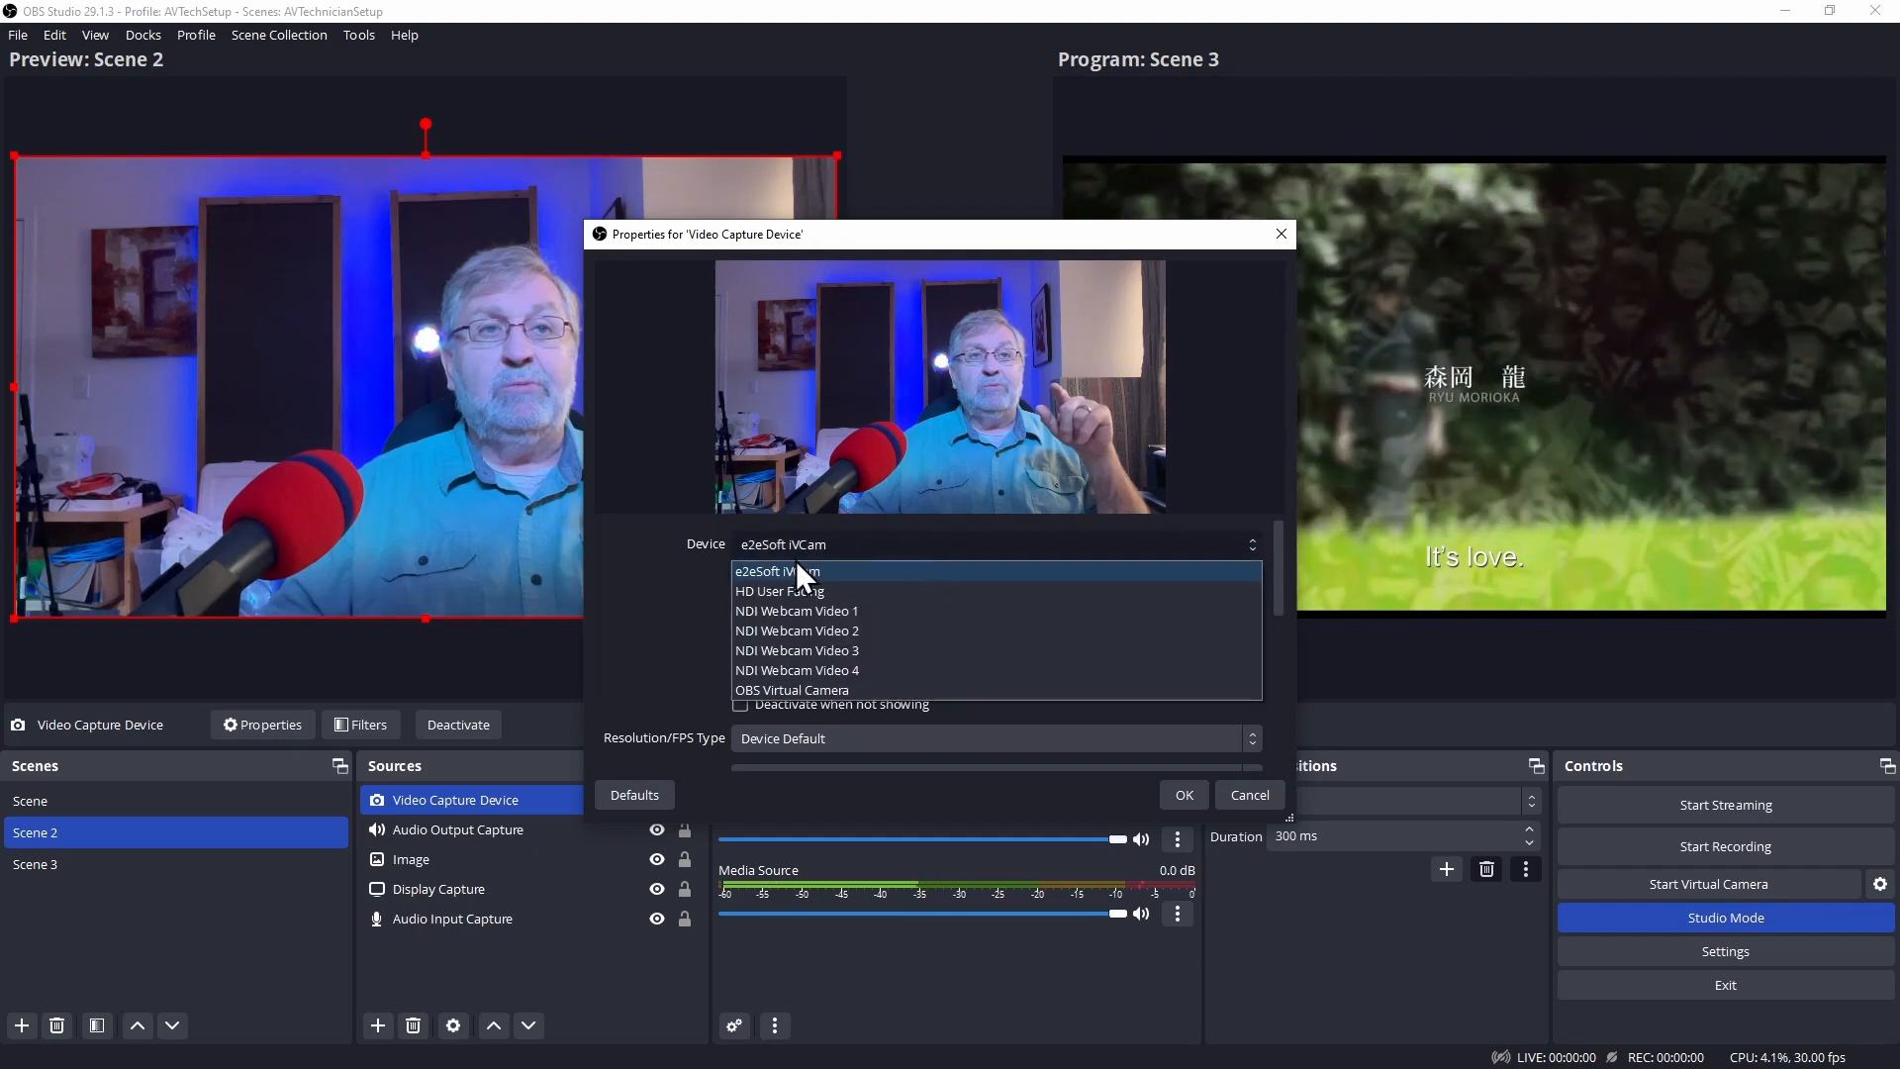
pyautogui.click(798, 591)
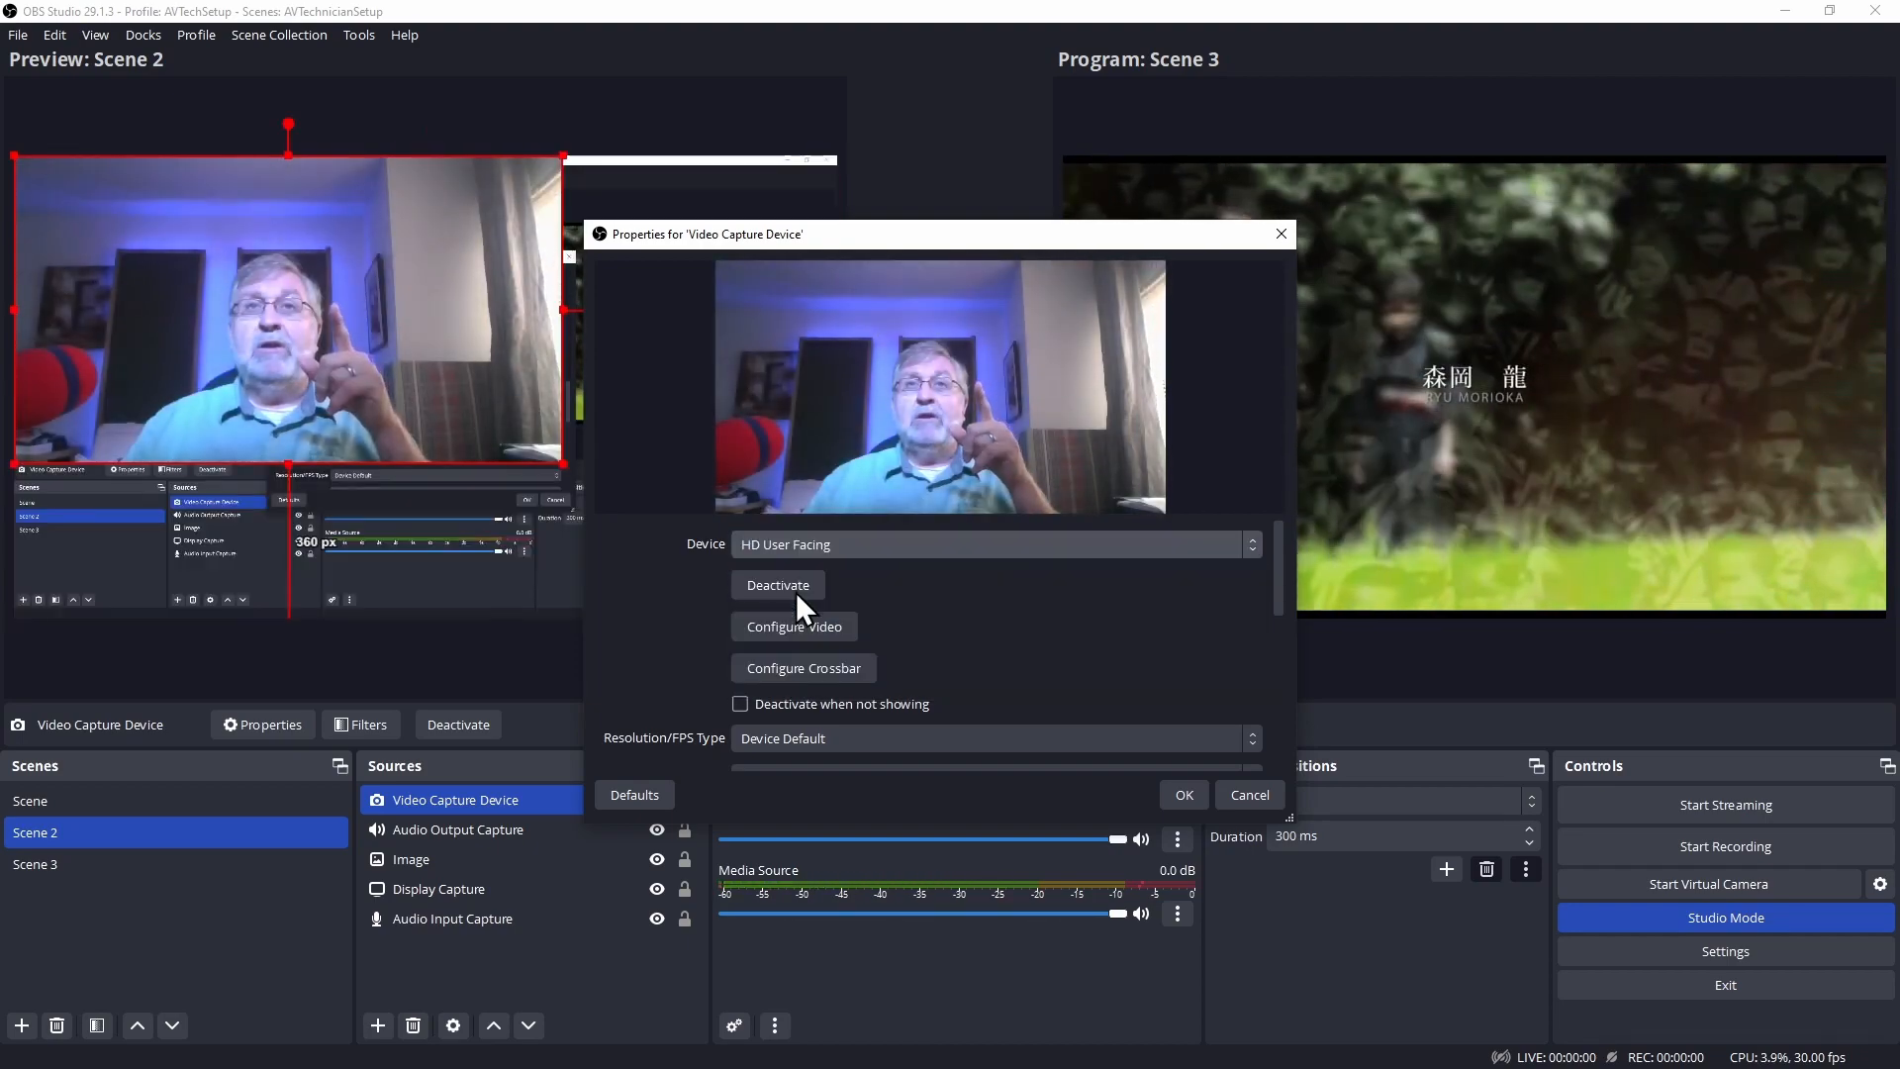
pyautogui.moveTo(1279, 585); pyautogui.dragTo(1281, 734)
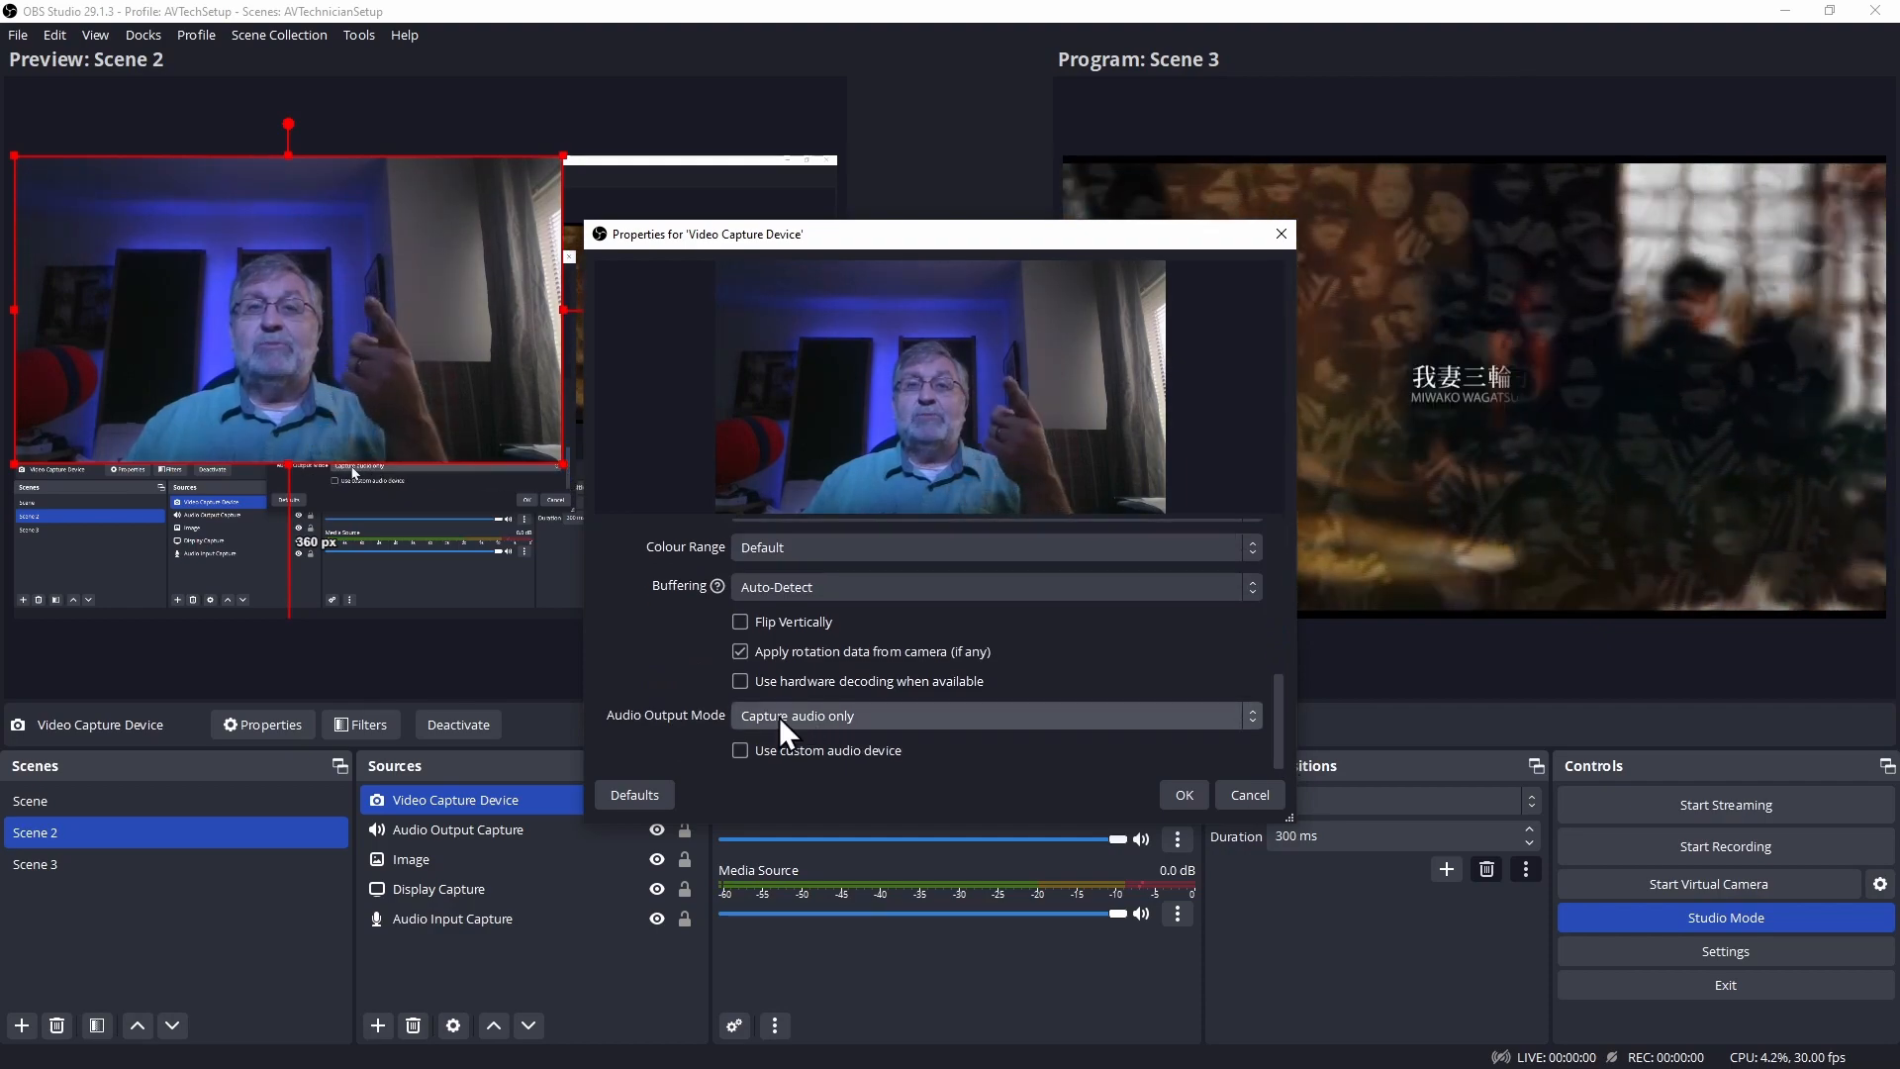
pyautogui.click(1182, 797)
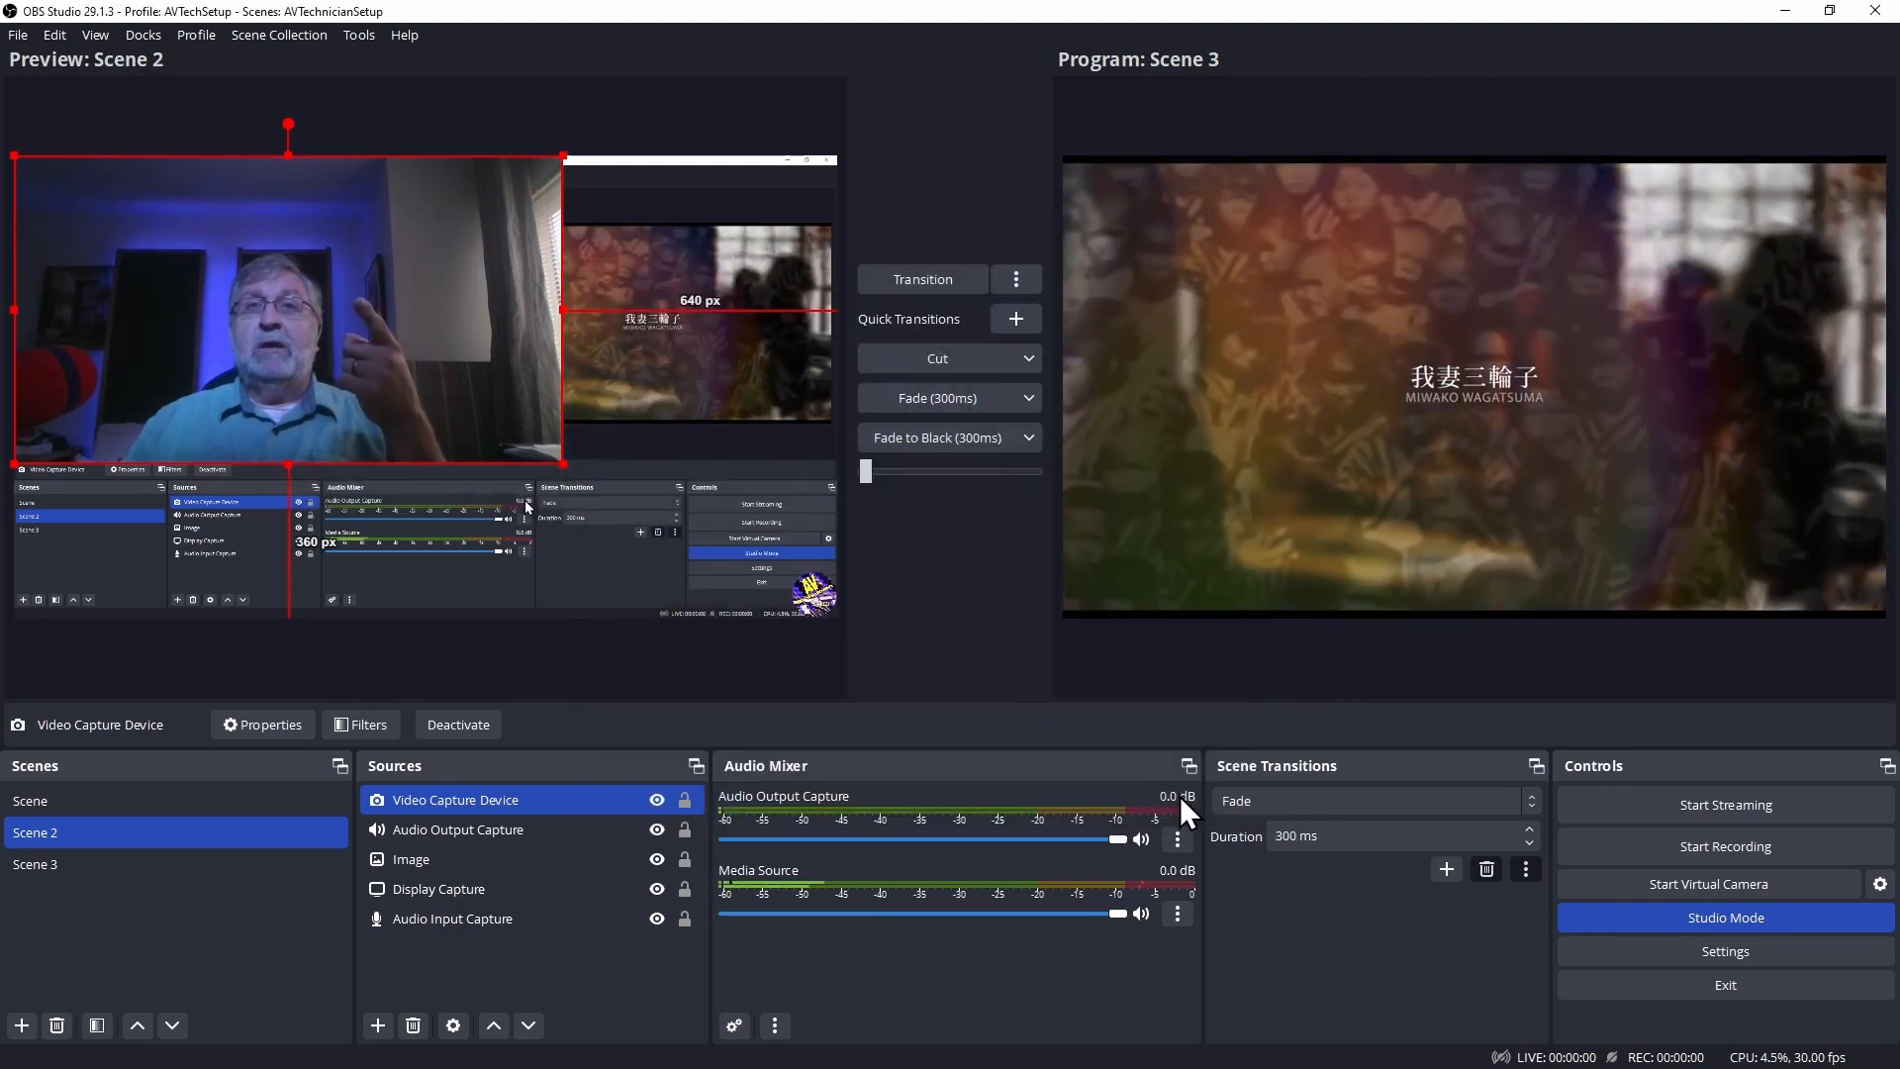
pyautogui.click(934, 278)
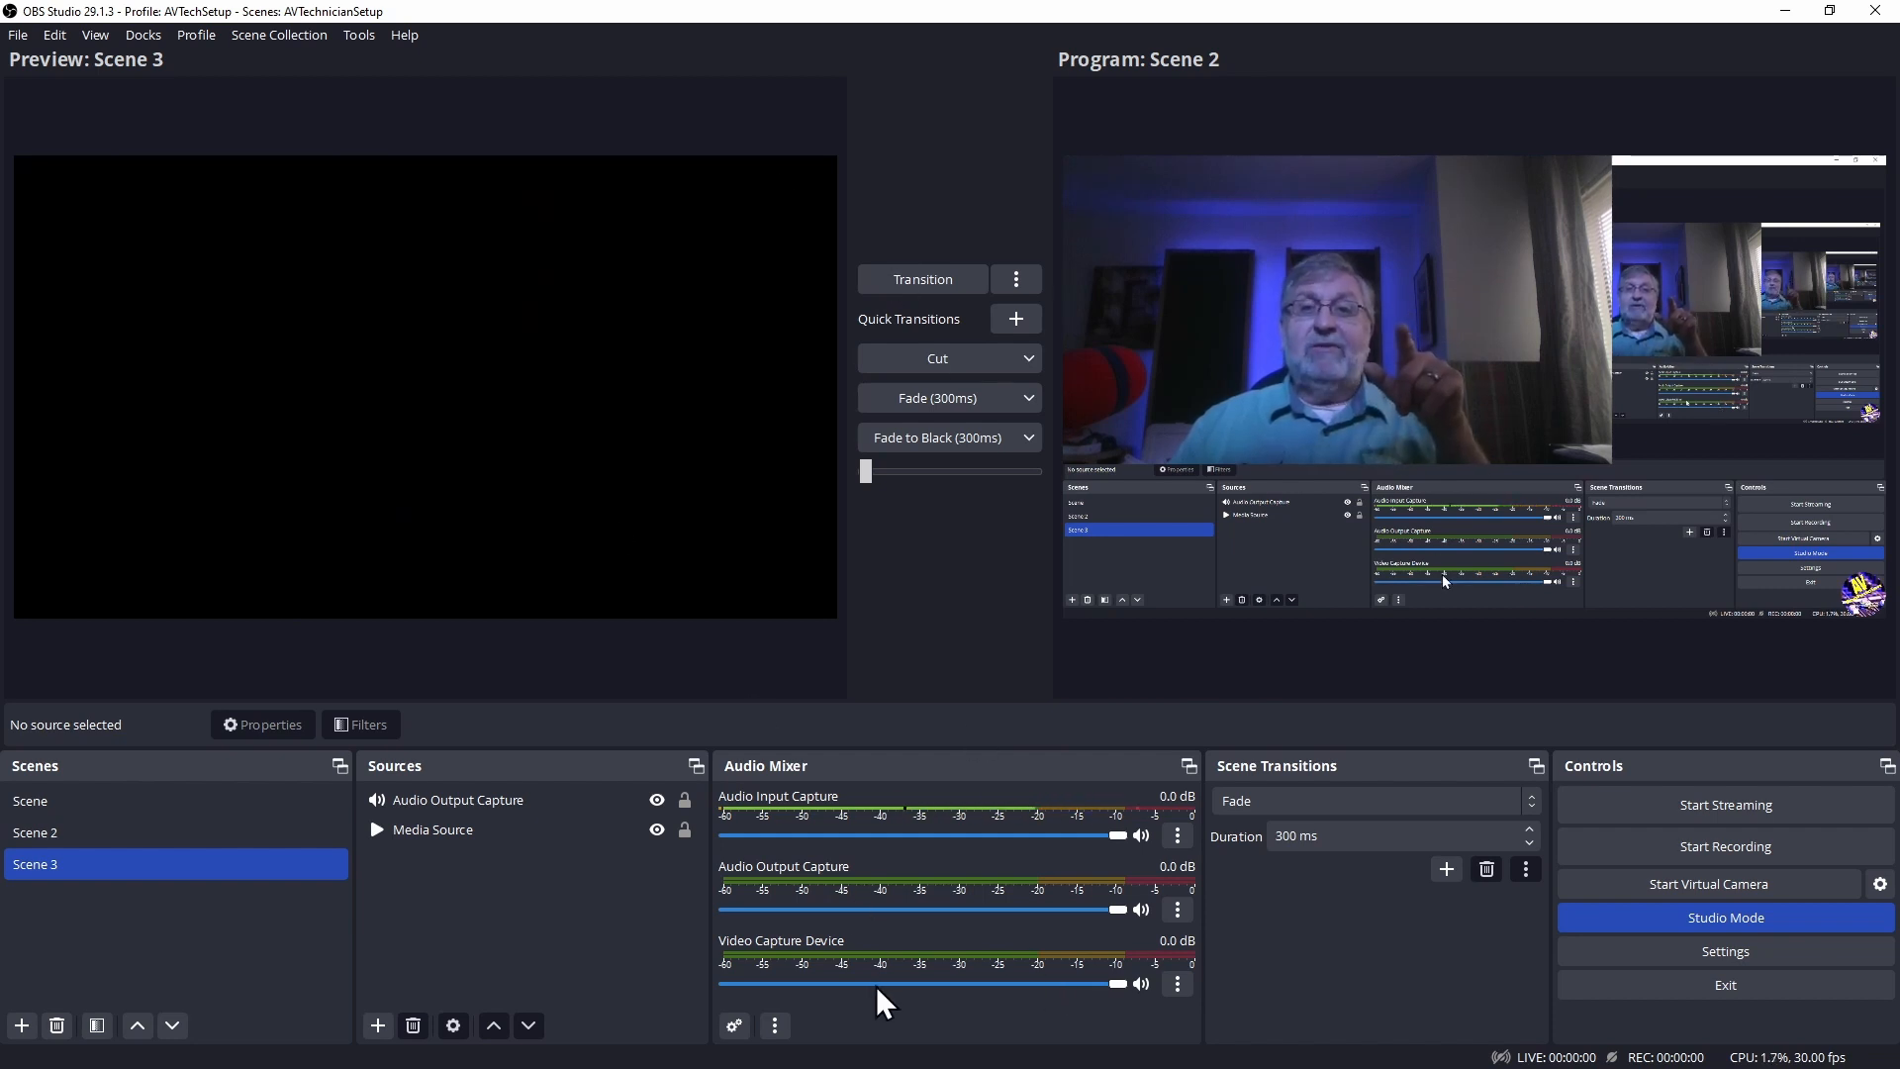
# Delete the Video Capture Device source from Scene 2 and transition the updated scene to the program output
pyautogui.click(484, 834)
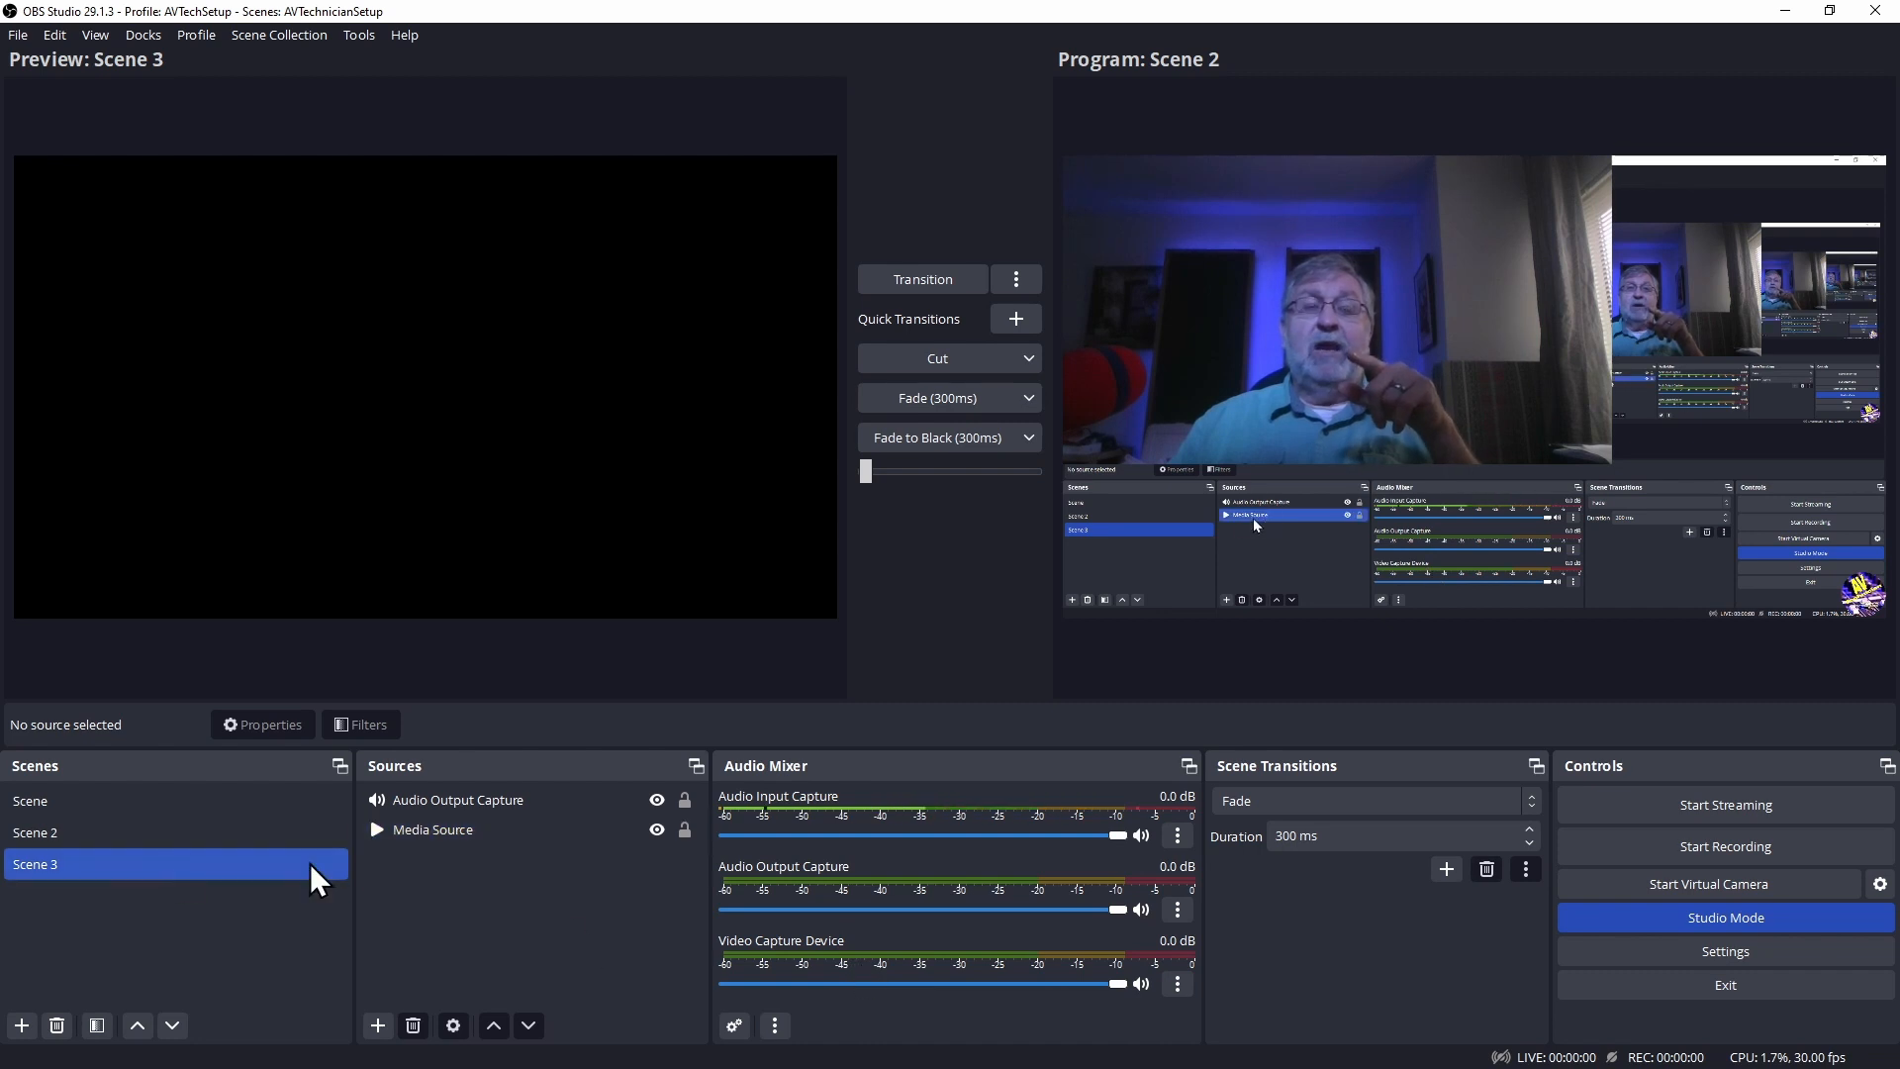
pyautogui.click(61, 834)
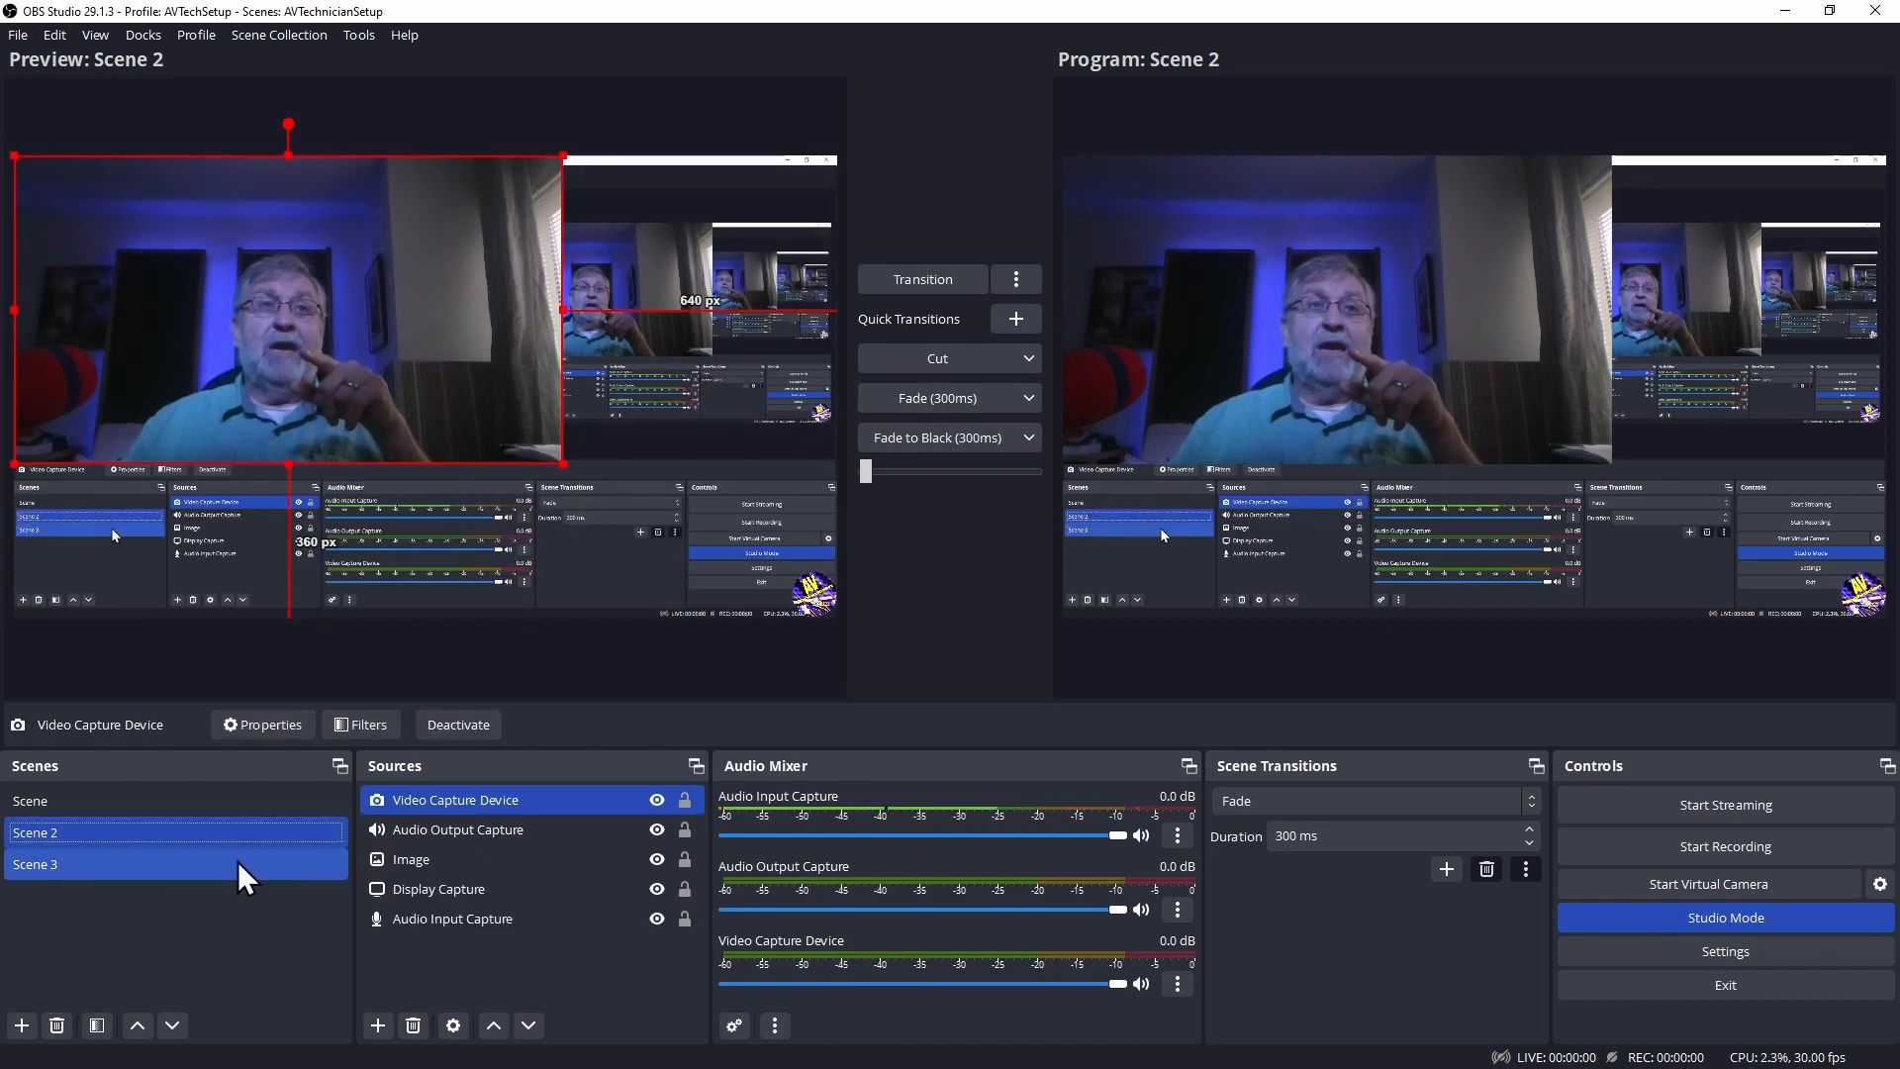
pyautogui.click(412, 1024)
pyautogui.click(1049, 561)
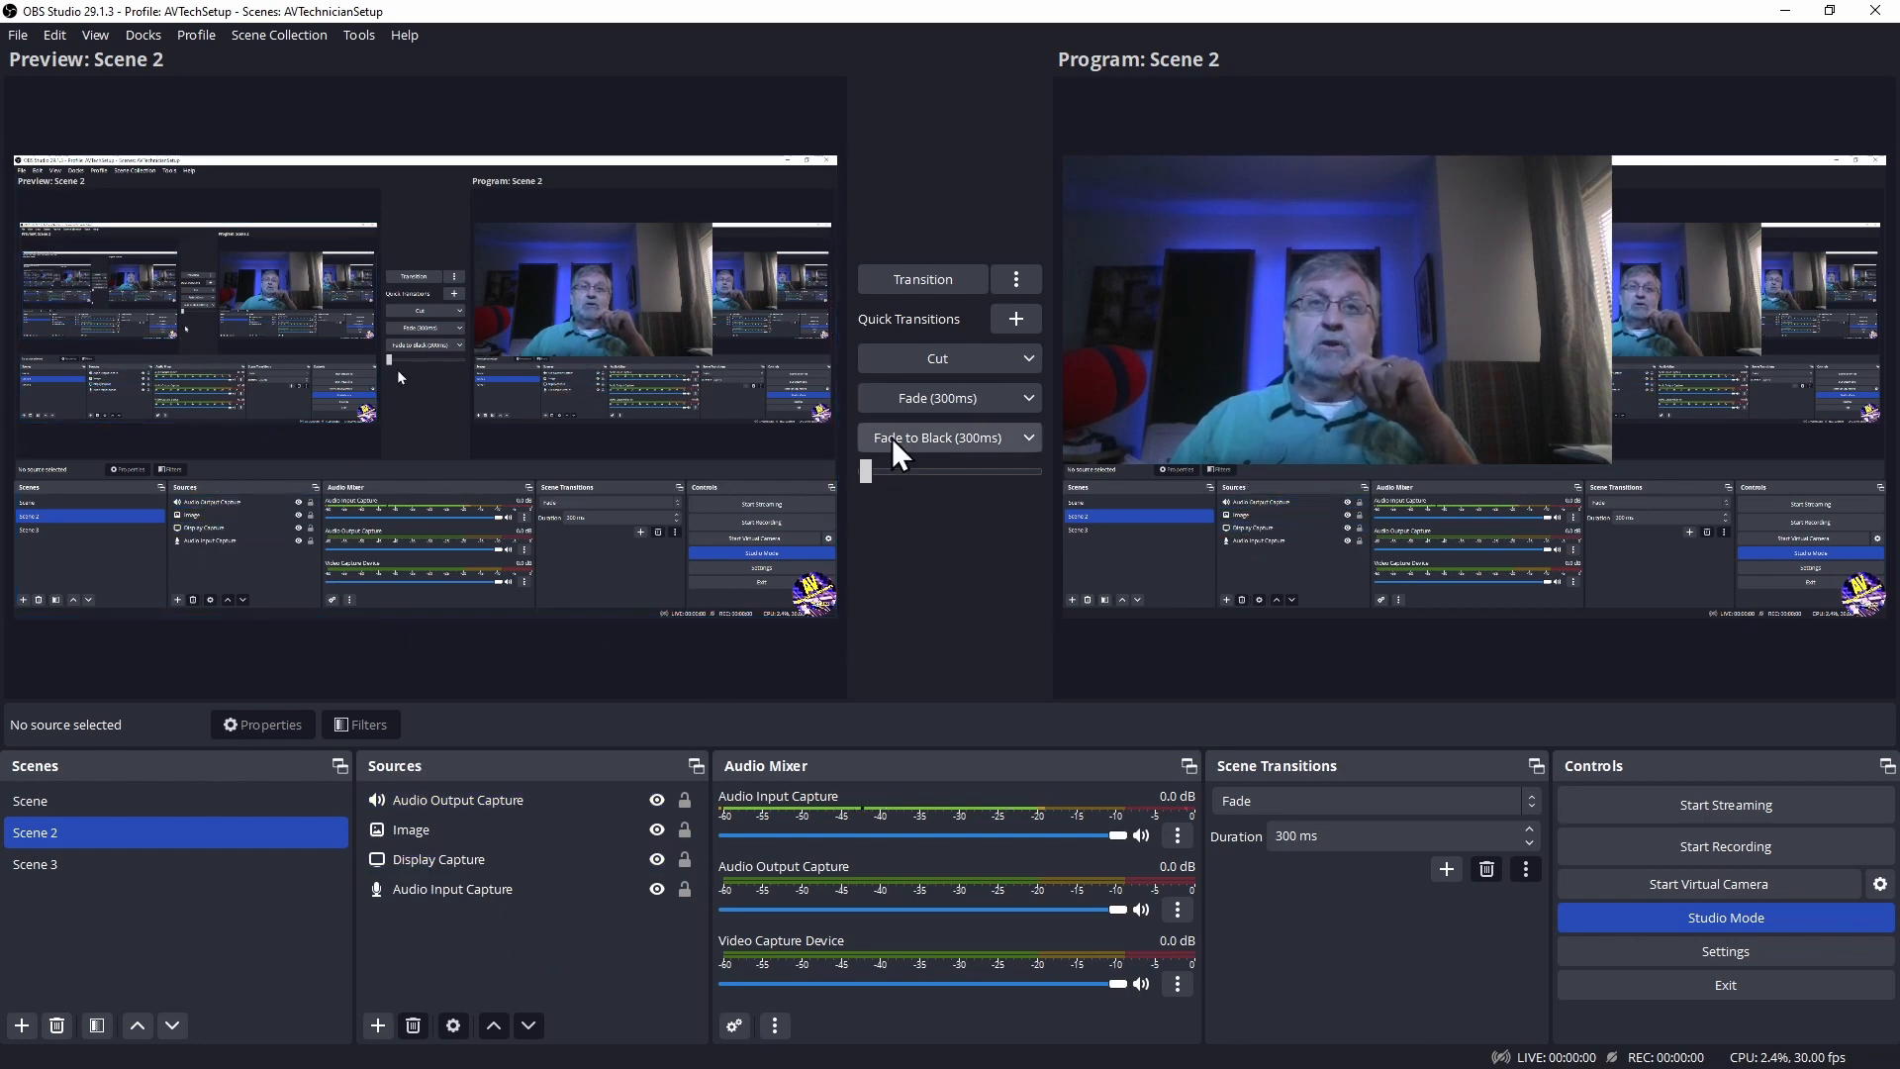
pyautogui.click(899, 279)
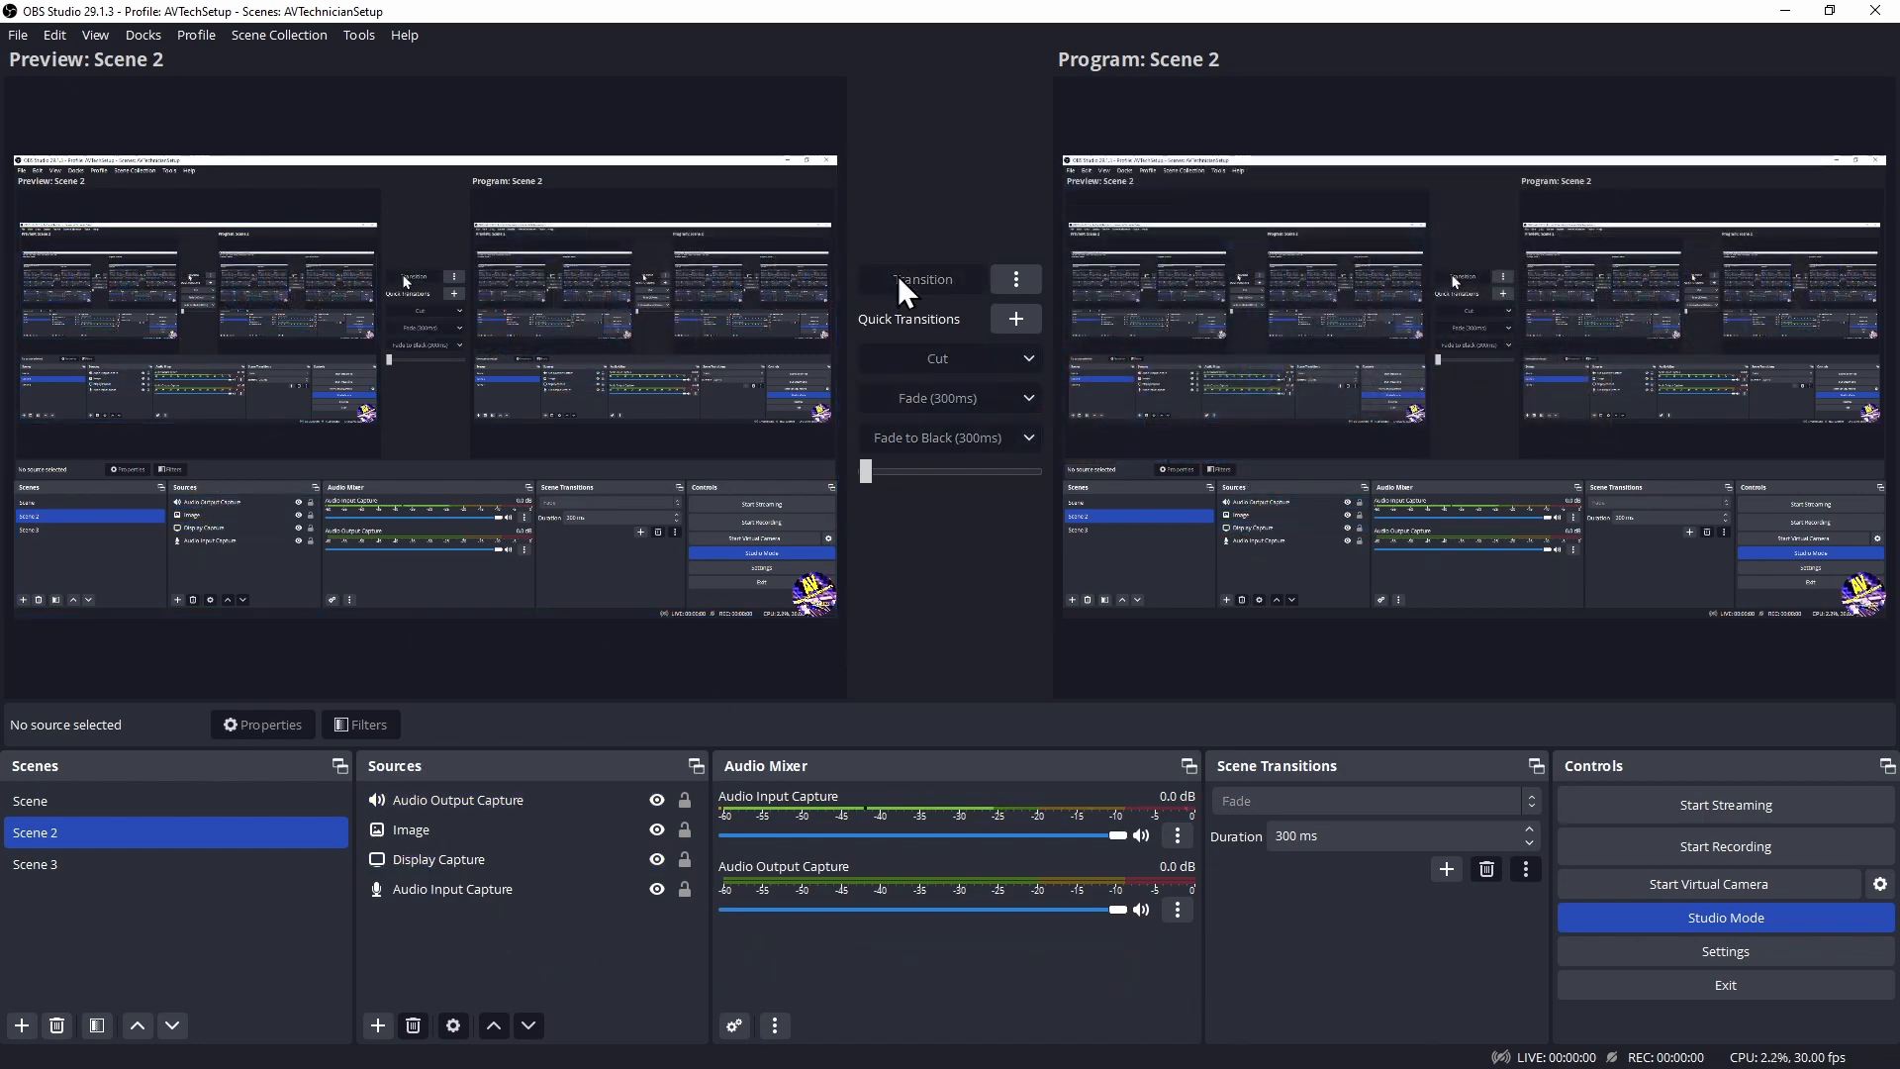
# Transition the first scene, named Scene, to the program output and select Scene 2's Audio Output Capture source
pyautogui.click(73, 810)
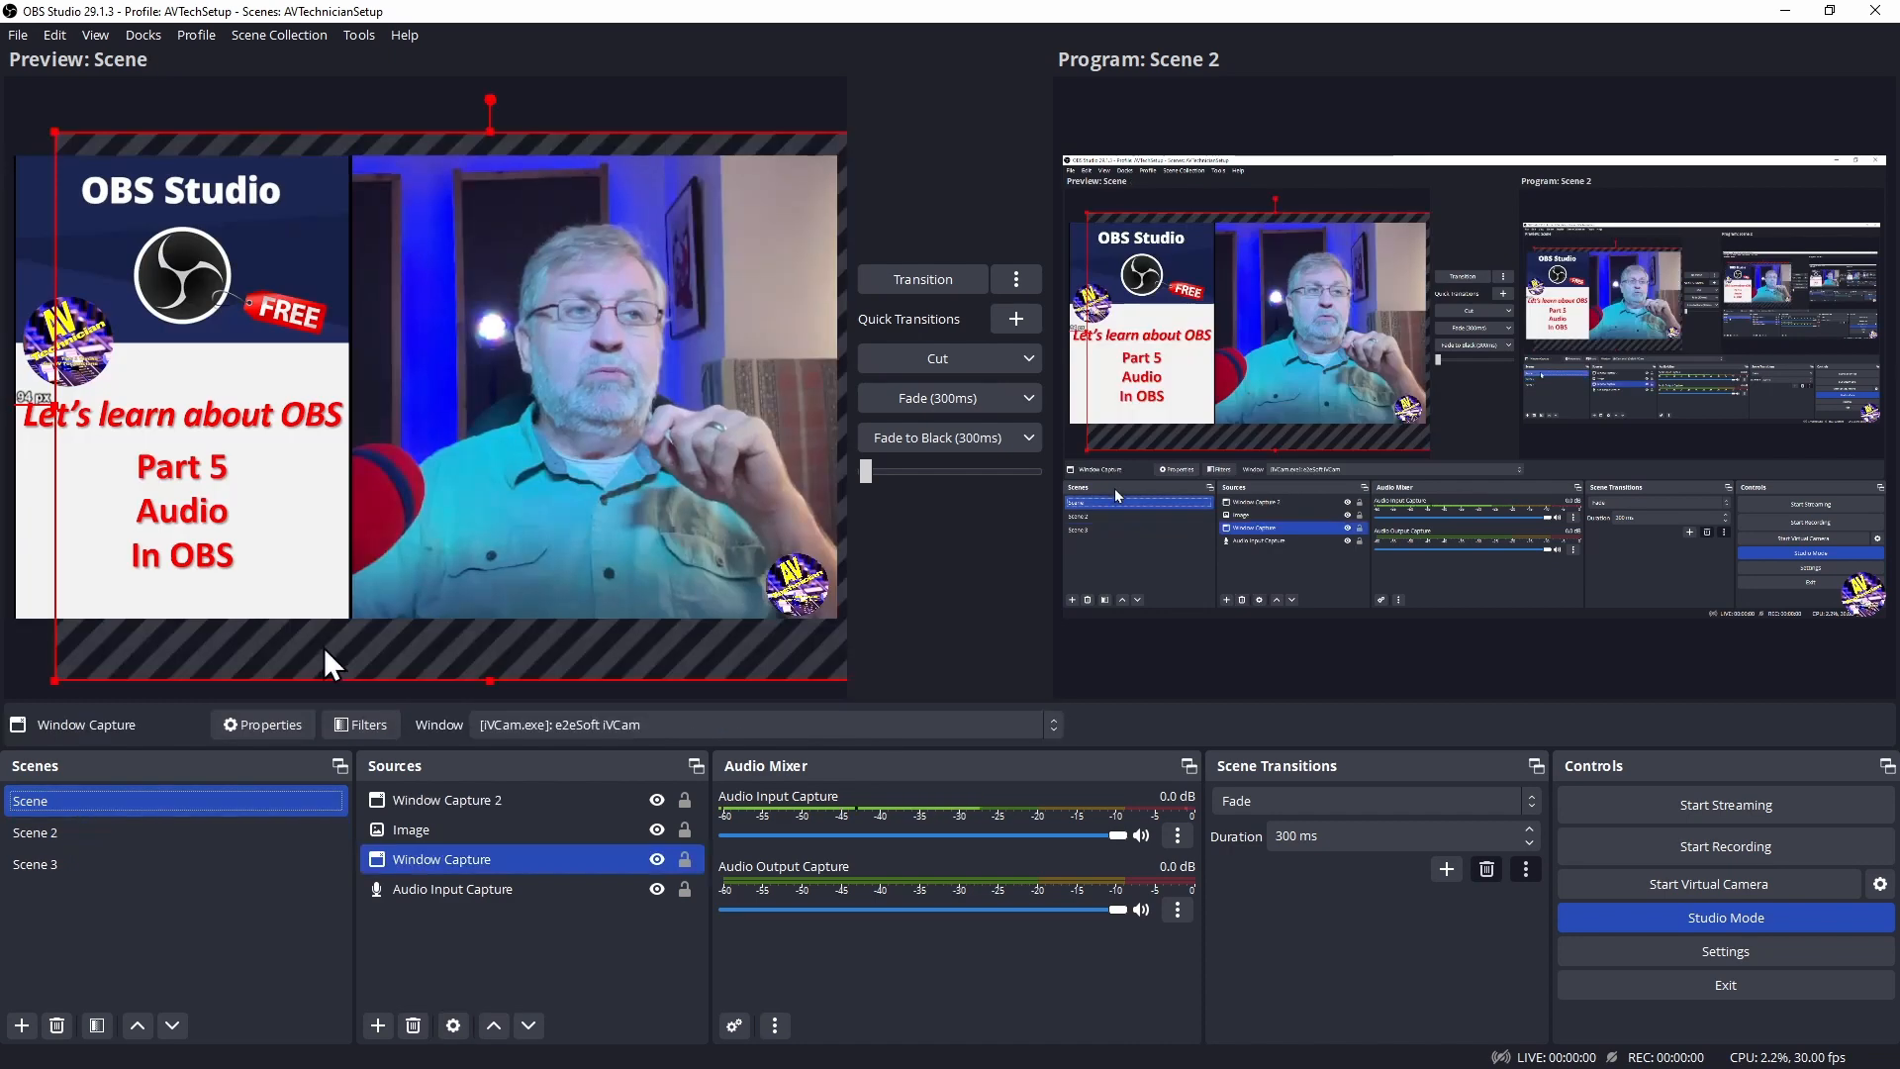
pyautogui.click(907, 280)
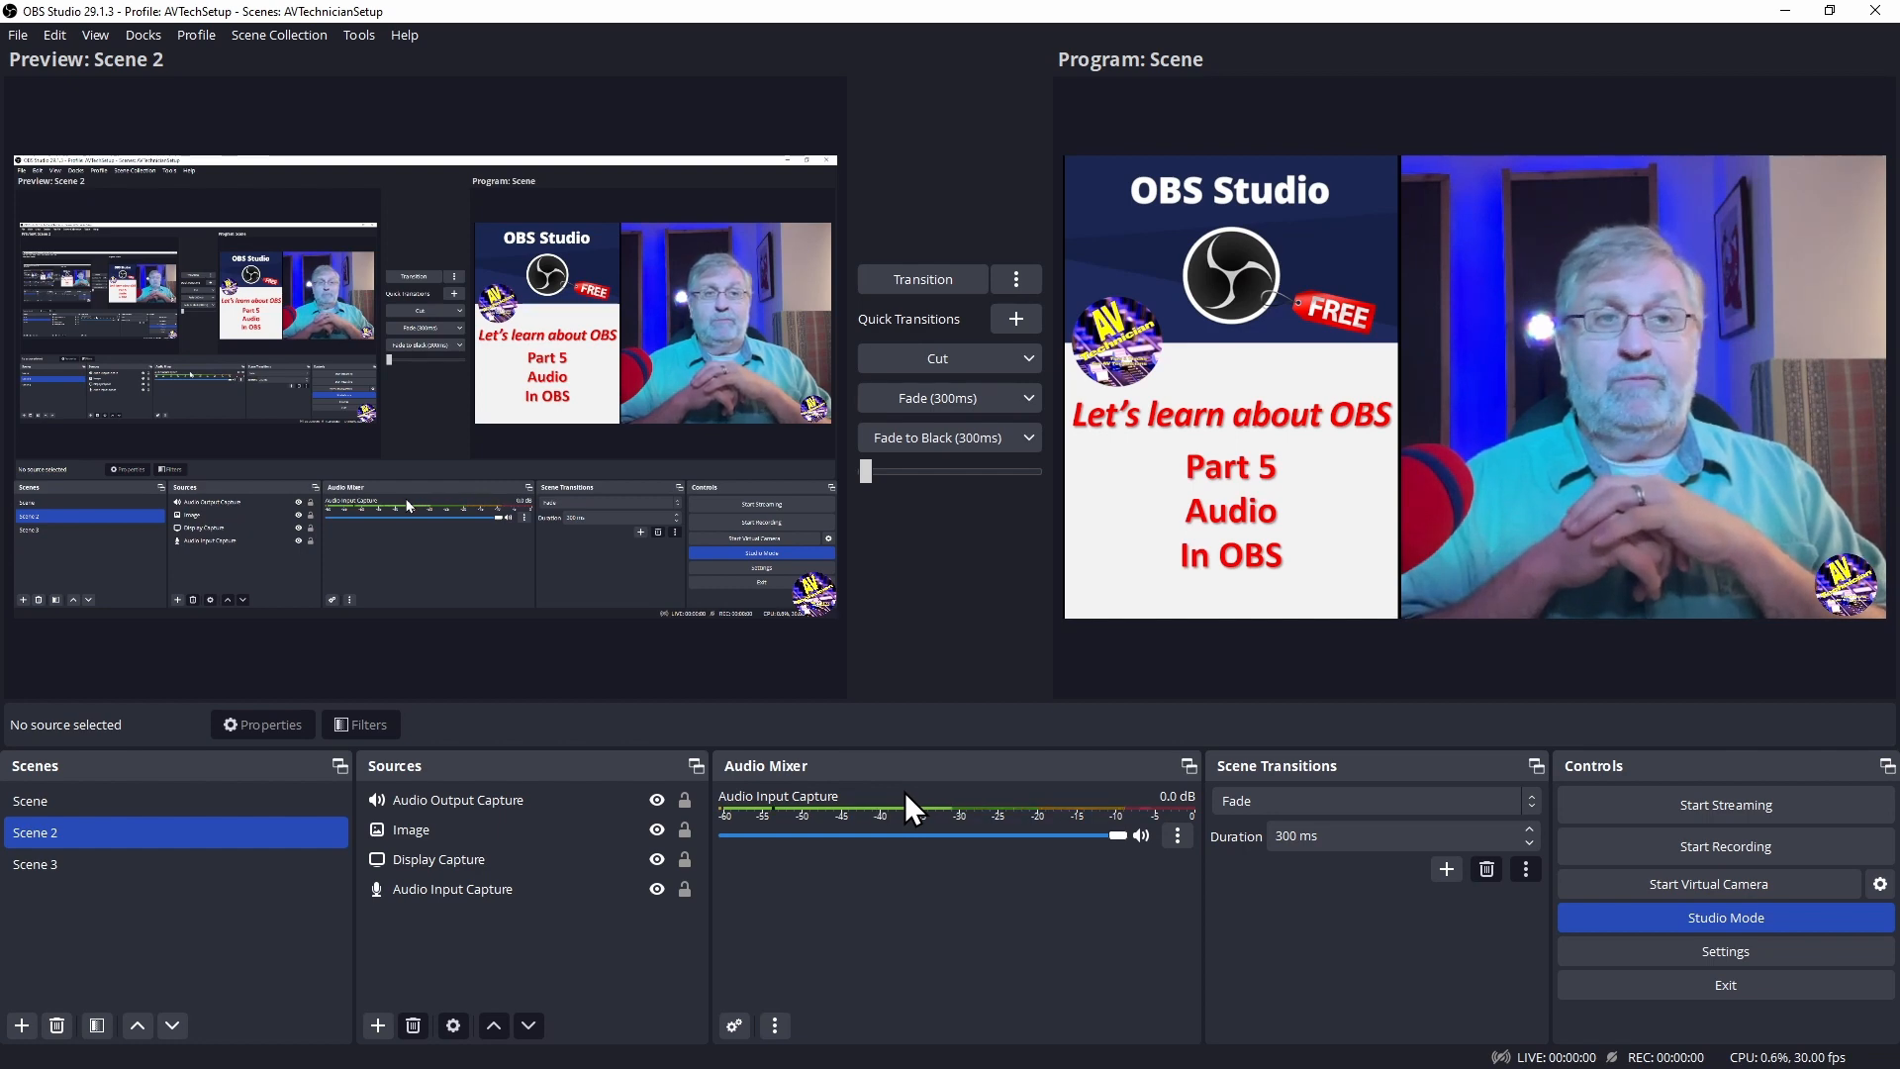
pyautogui.click(484, 804)
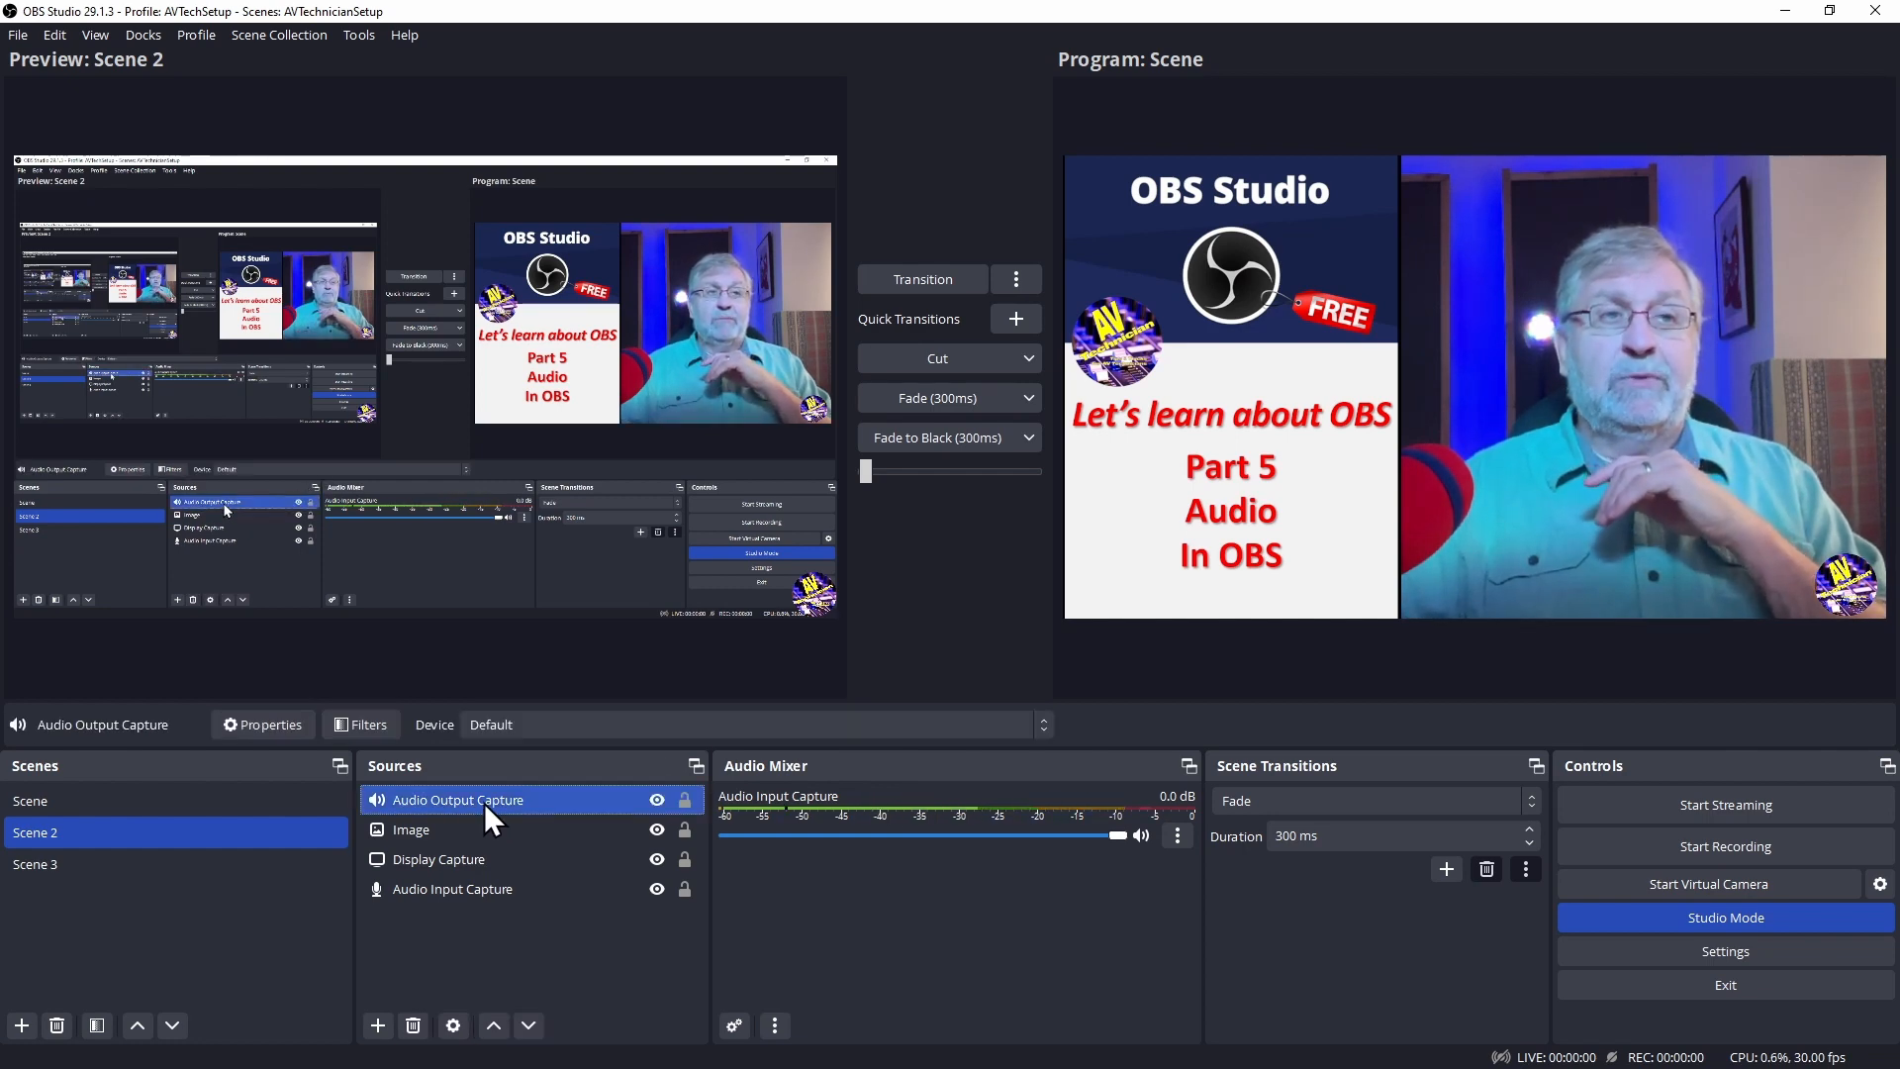